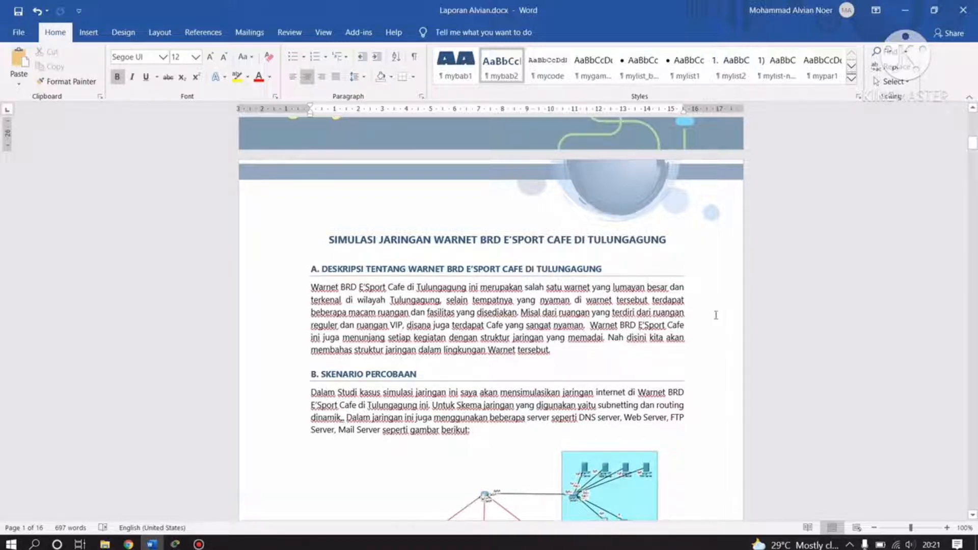
Scroll the Word report past the scenario diagram to the device-count table on page 3.
scroll(714, 315, down, 2)
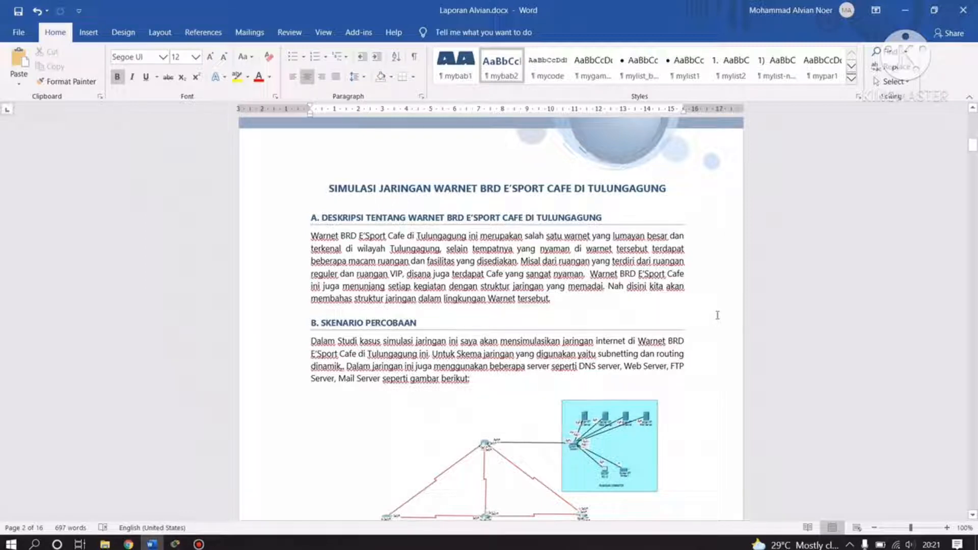
scroll(694, 326, down, 3)
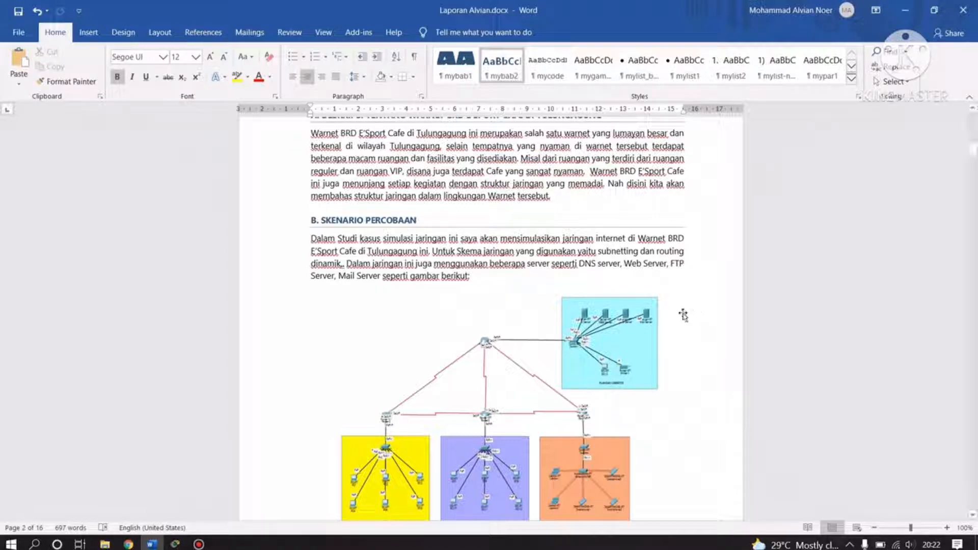
scroll(519, 329, down, 4)
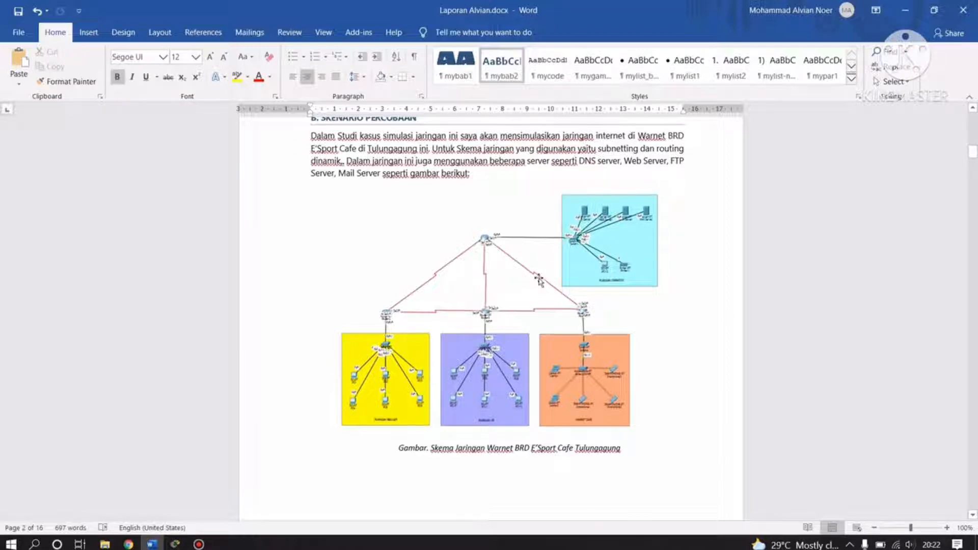
scroll(532, 382, down, 4)
scroll(537, 380, down, 5)
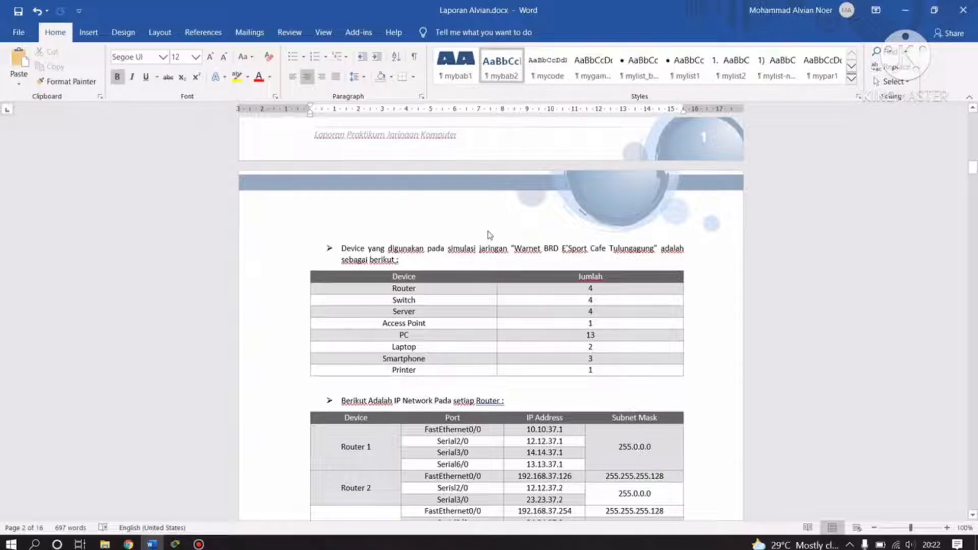
Scroll through the router and device IP tables to the routing section, then back to the device IP table.
scroll(441, 290, down, 2)
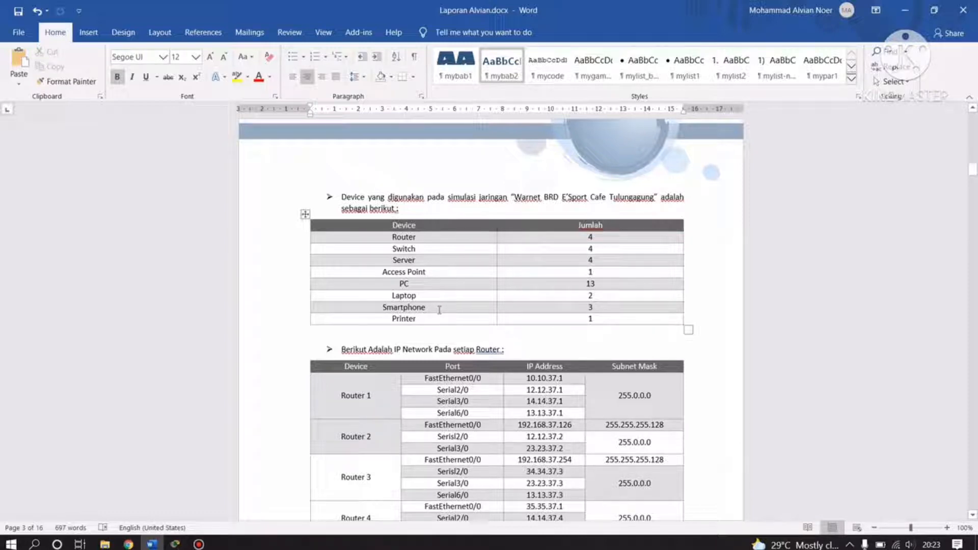
scroll(509, 285, down, 2)
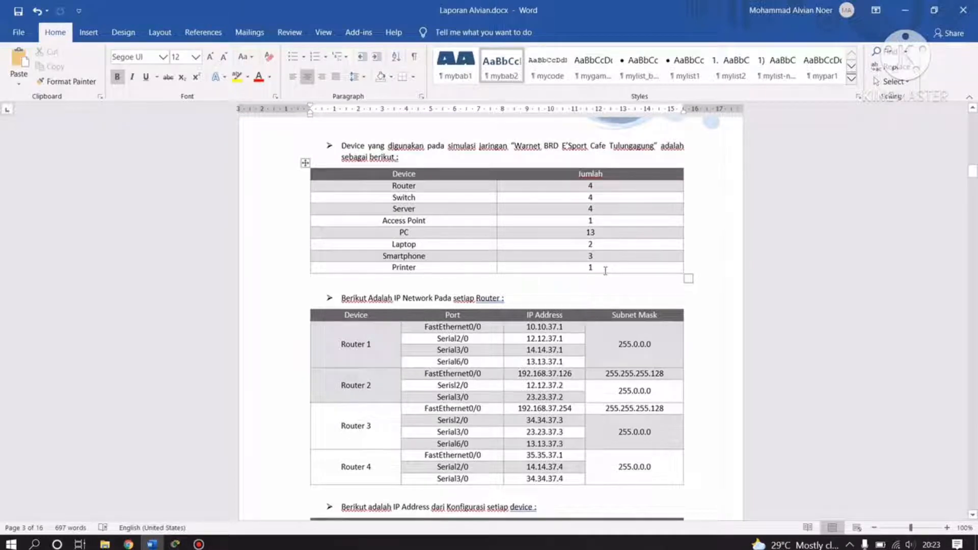
scroll(605, 270, down, 5)
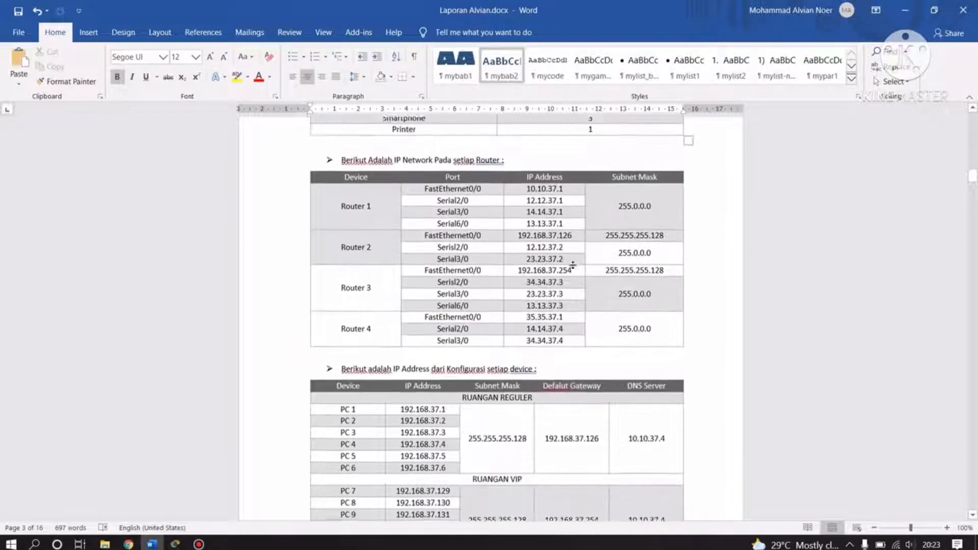
scroll(458, 233, up, 1)
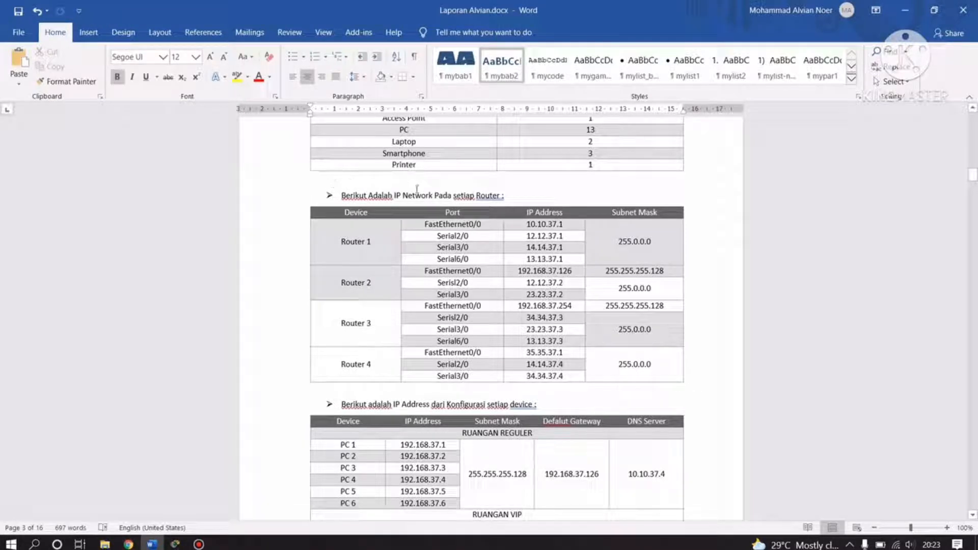
scroll(523, 202, down, 1)
scroll(525, 214, down, 1)
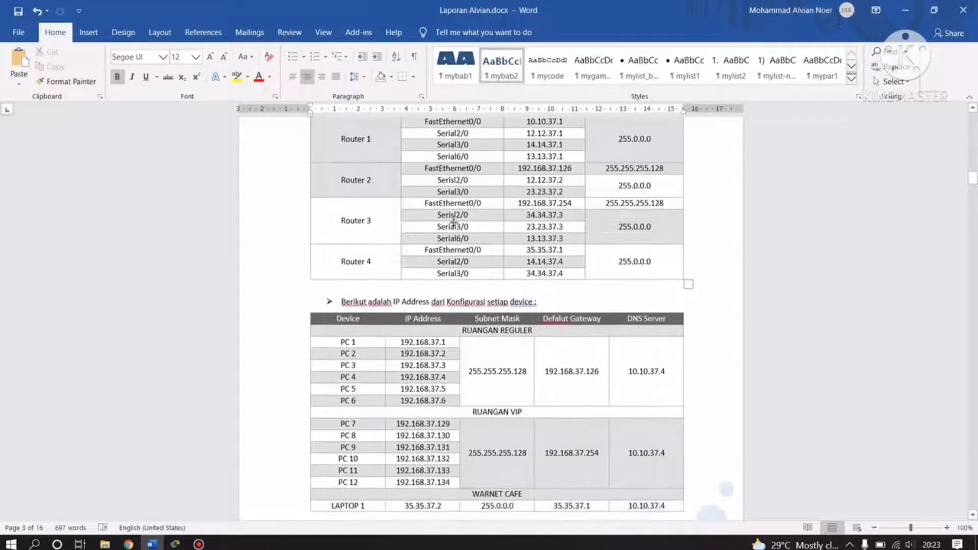
scroll(525, 214, up, 1)
scroll(514, 275, down, 2)
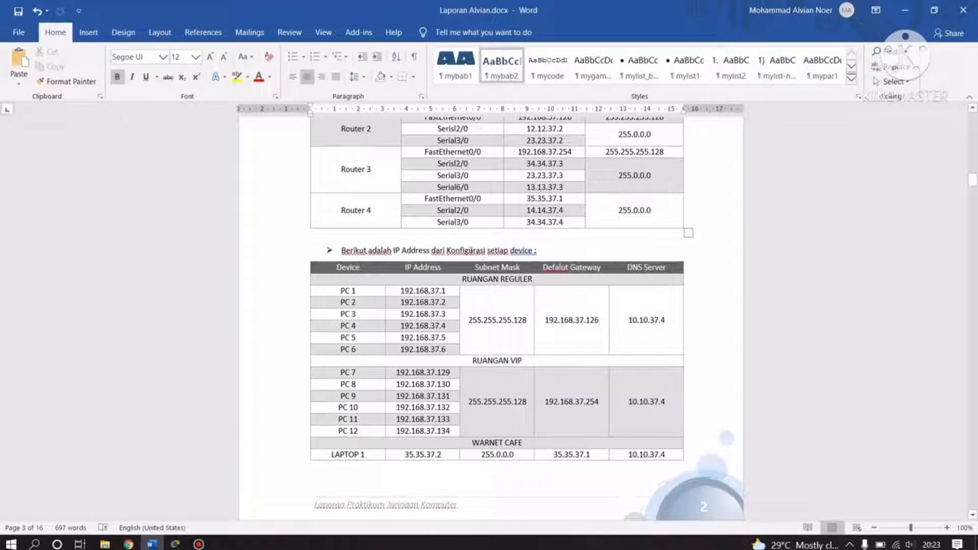
scroll(510, 257, down, 3)
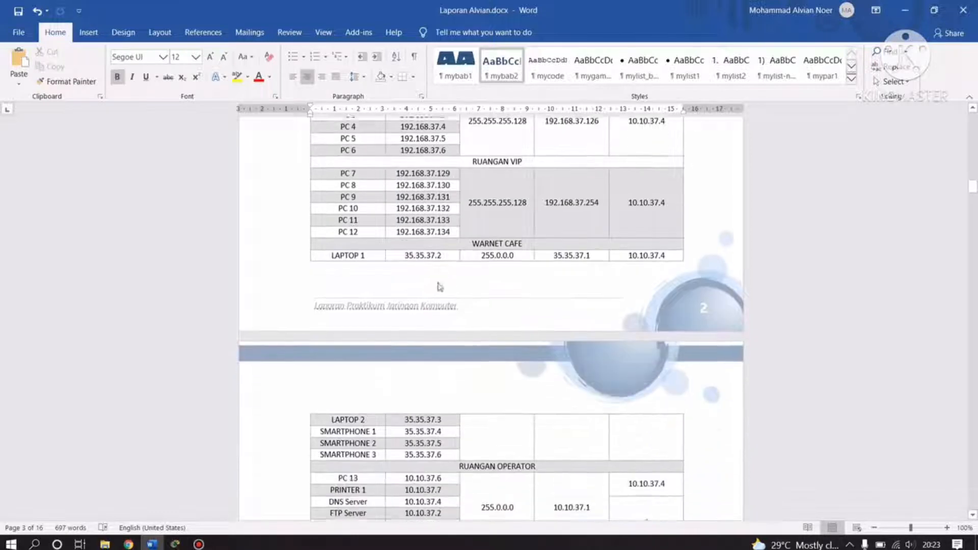
scroll(428, 252, down, 5)
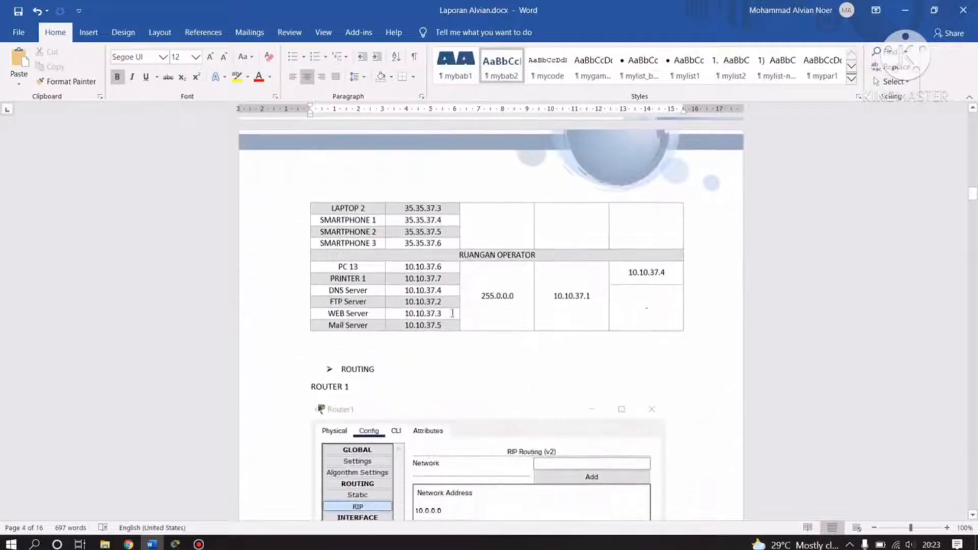
scroll(567, 247, up, 4)
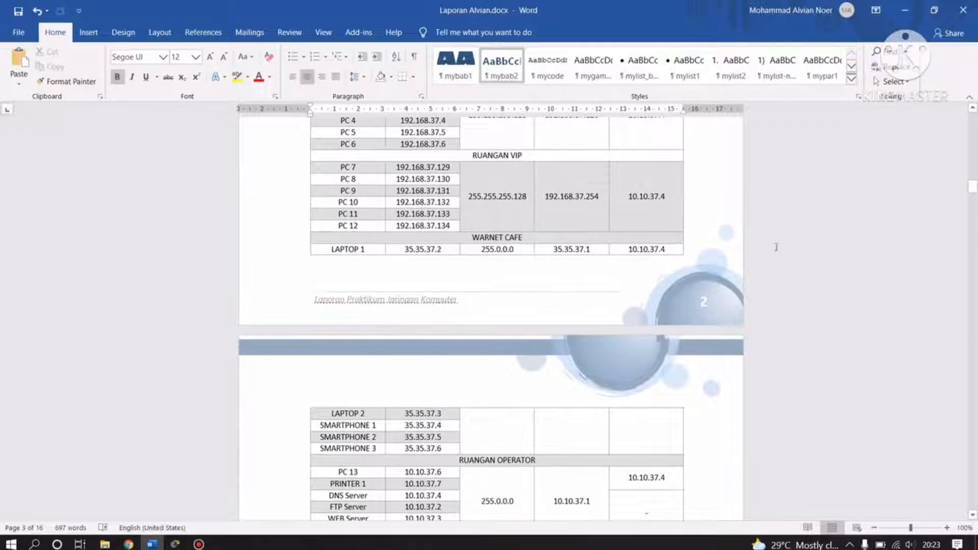
scroll(201, 404, up, 3)
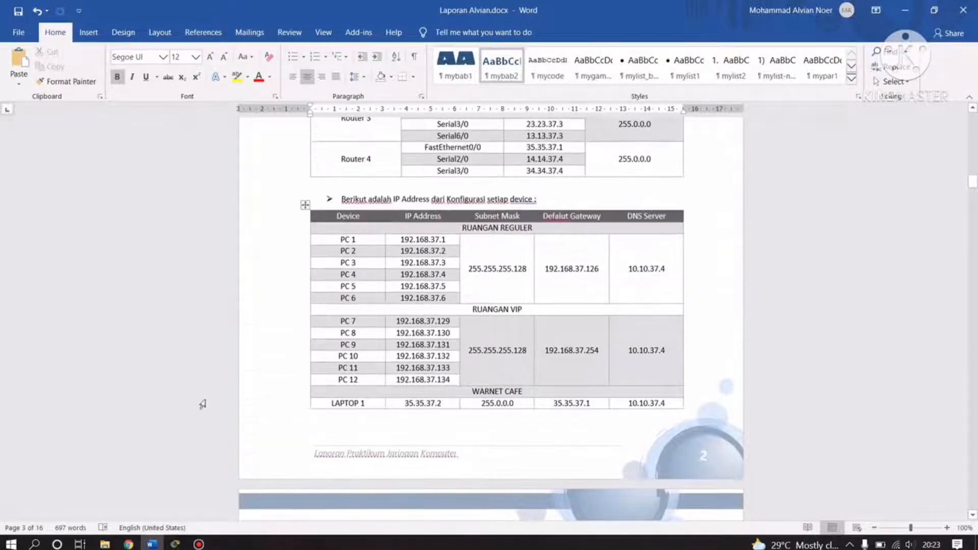
Zoom the Packet Tracer warnet topology out one step to see all rooms, then return to Word.
mouse_move(176, 543)
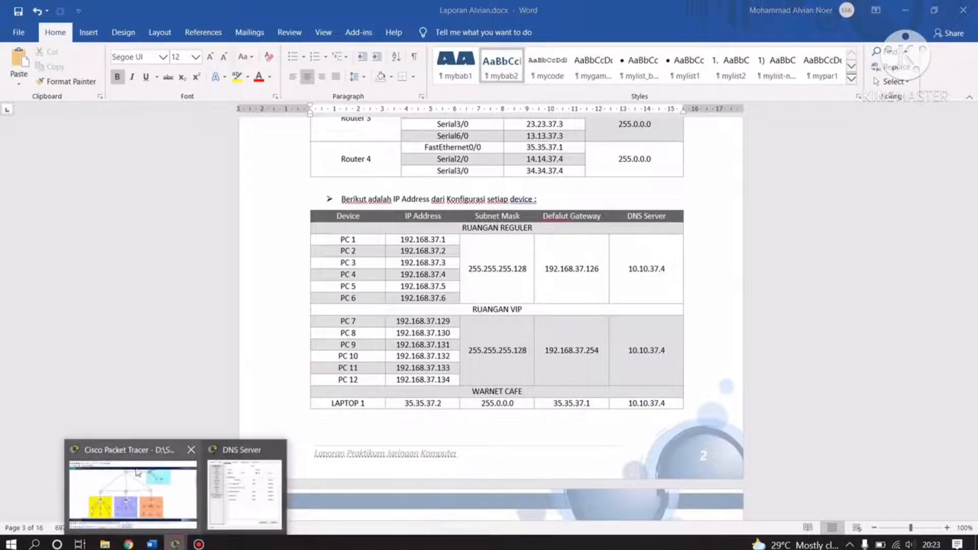
click(139, 469)
scroll(659, 303, up, 2)
scroll(579, 360, down, 4)
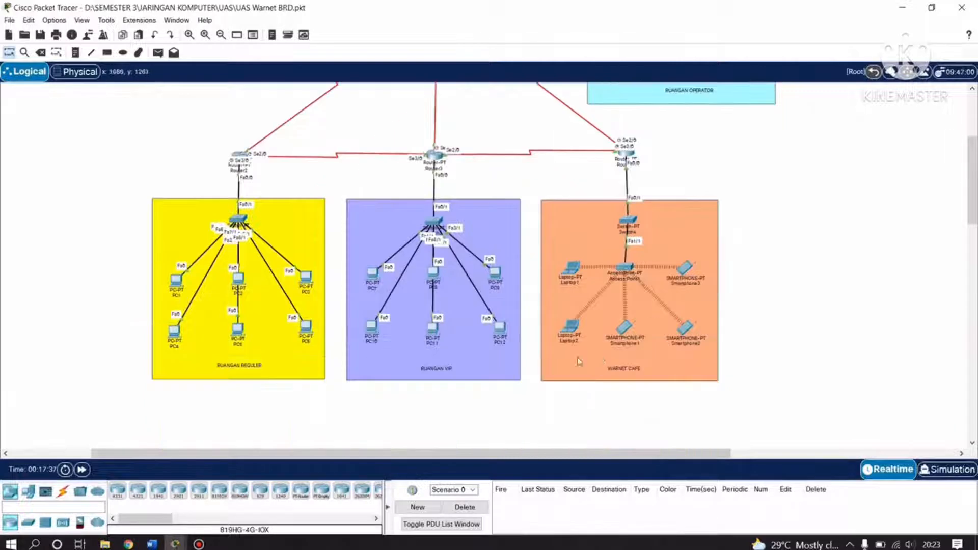
click(221, 34)
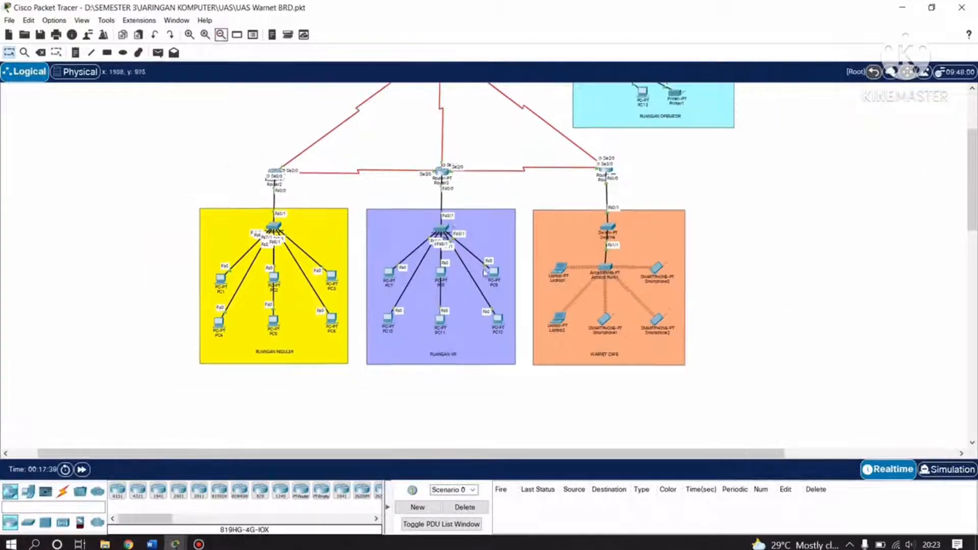
scroll(498, 291, up, 3)
scroll(498, 291, down, 2)
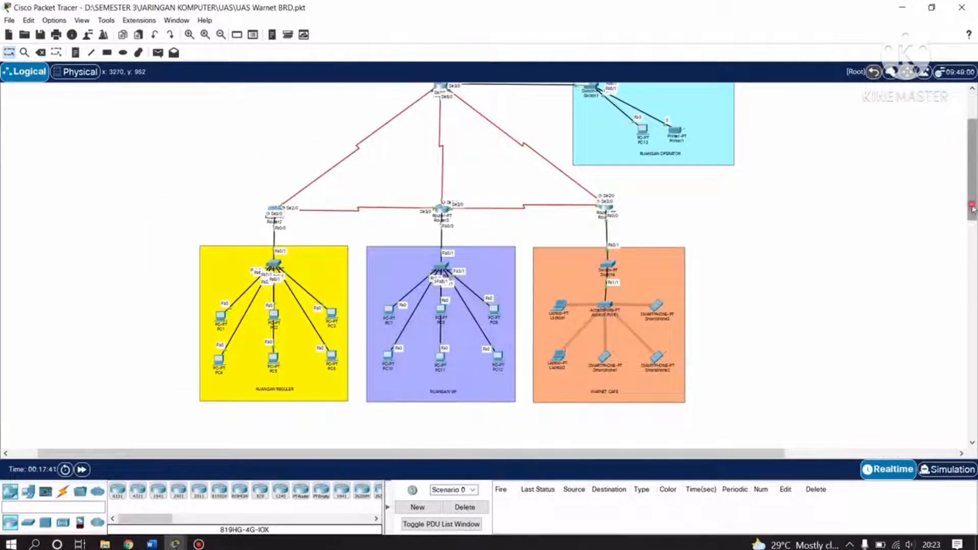
mouse_move(970, 212)
mouse_down()
mouse_move(970, 192)
mouse_move(972, 200)
mouse_up()
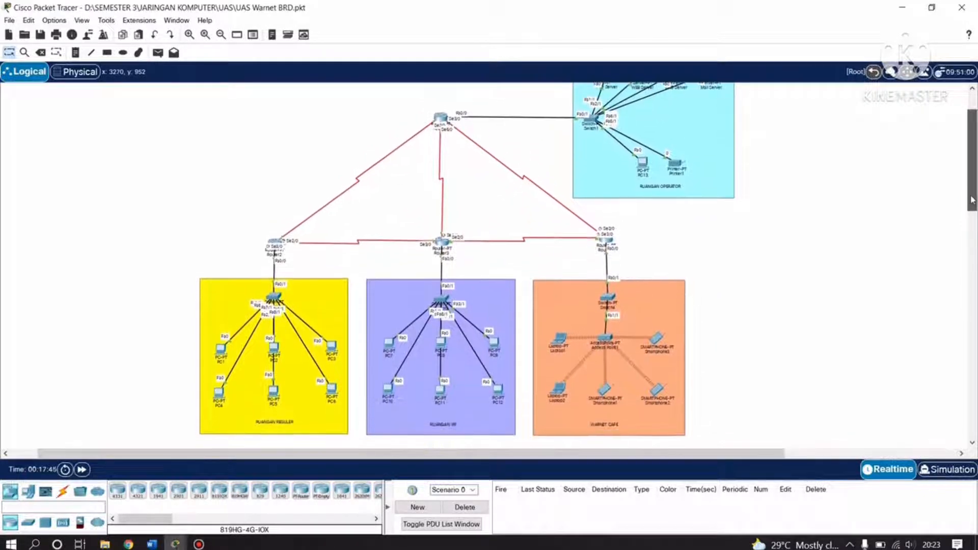
click(151, 544)
scroll(371, 310, up, 10)
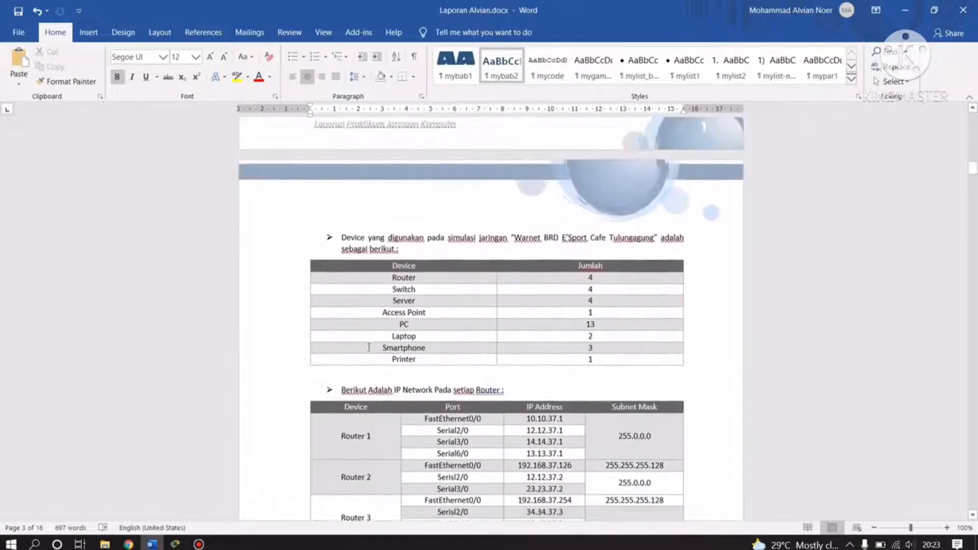
Glance at the router IP table in Word, then bring the Packet Tracer topology back.
scroll(372, 342, down, 5)
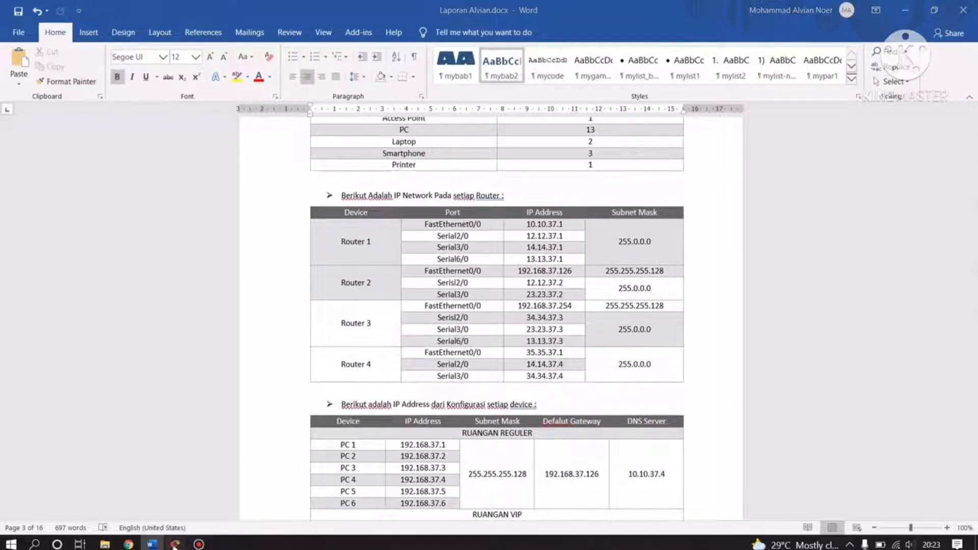
mouse_move(175, 544)
click(163, 522)
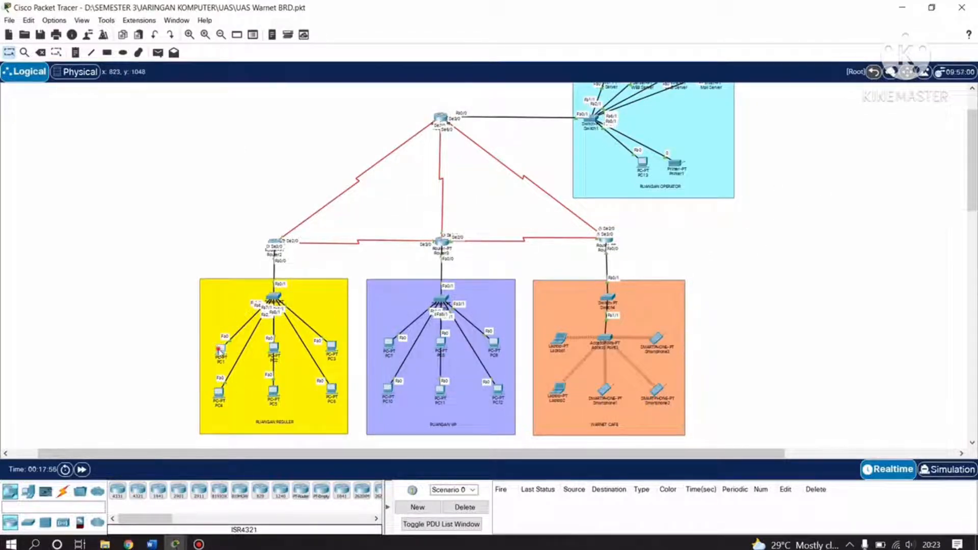
click(220, 349)
click(405, 112)
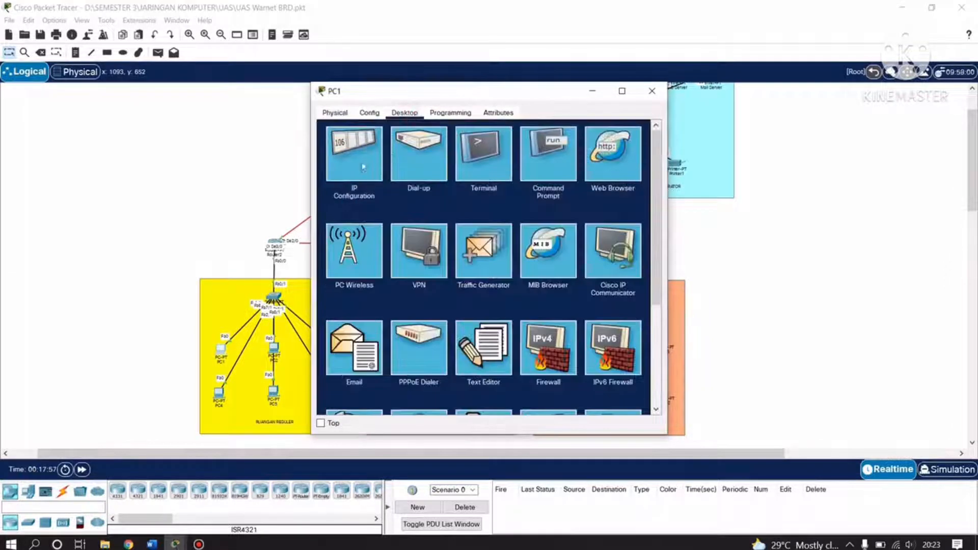
click(364, 167)
drag(483, 94, 535, 89)
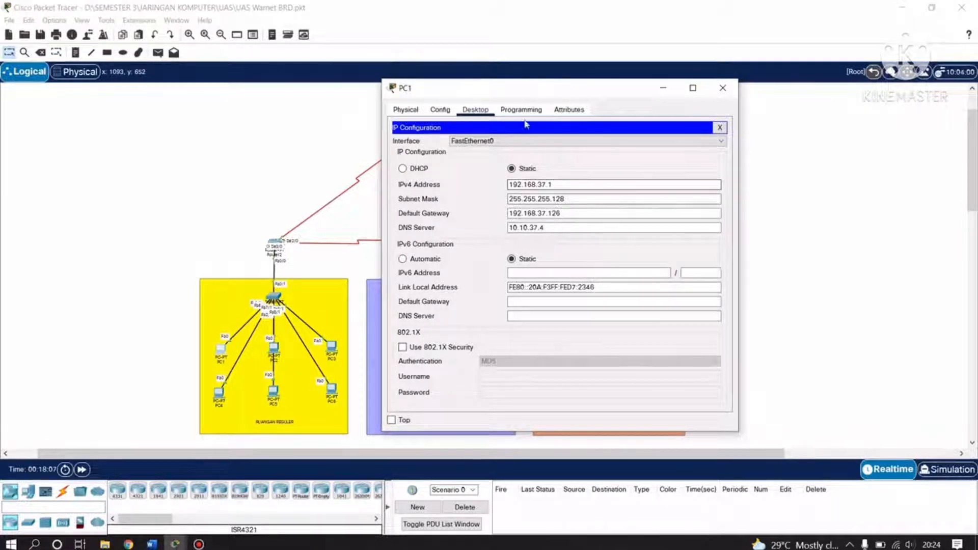
drag(525, 90, 548, 91)
click(542, 203)
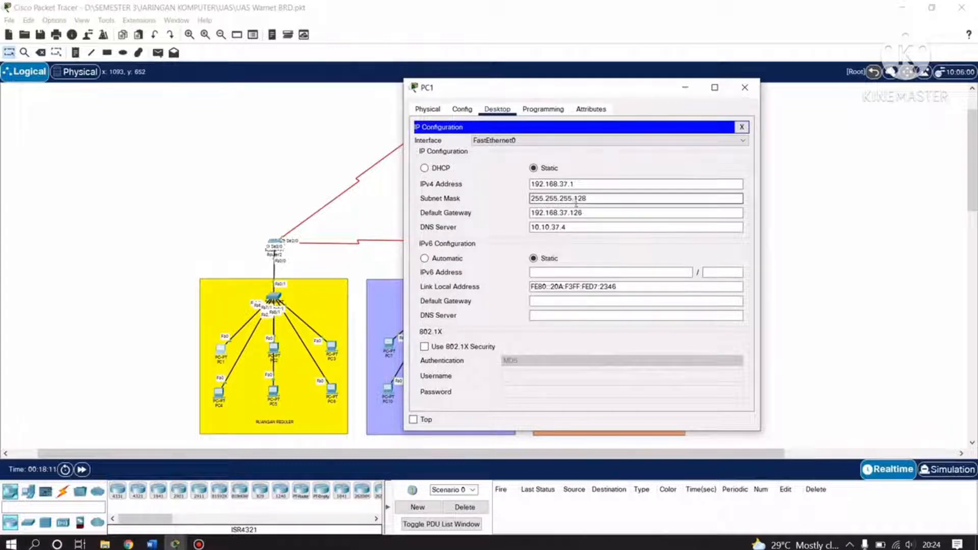
click(543, 217)
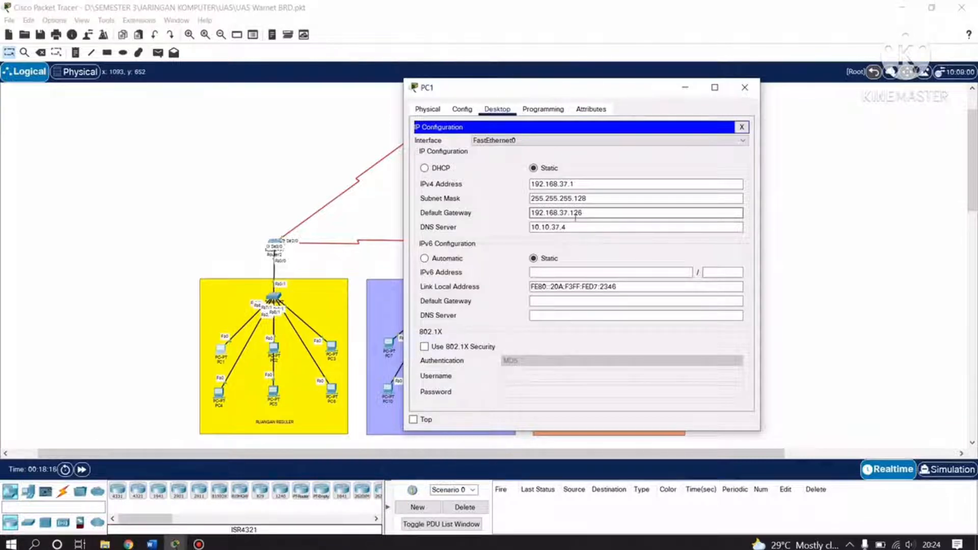
click(541, 227)
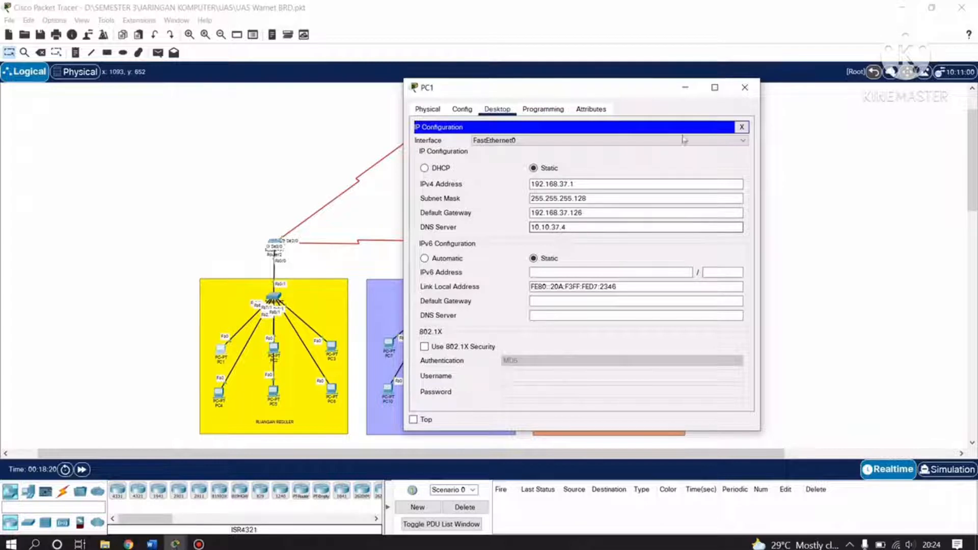
click(744, 89)
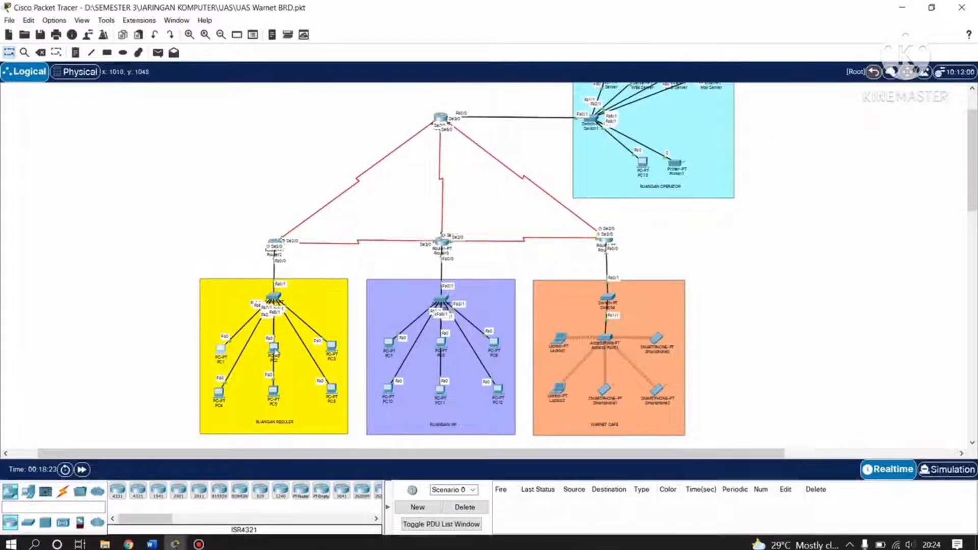
Check PC2's IP configuration, including its default gateway 192.168.37.126.
click(274, 350)
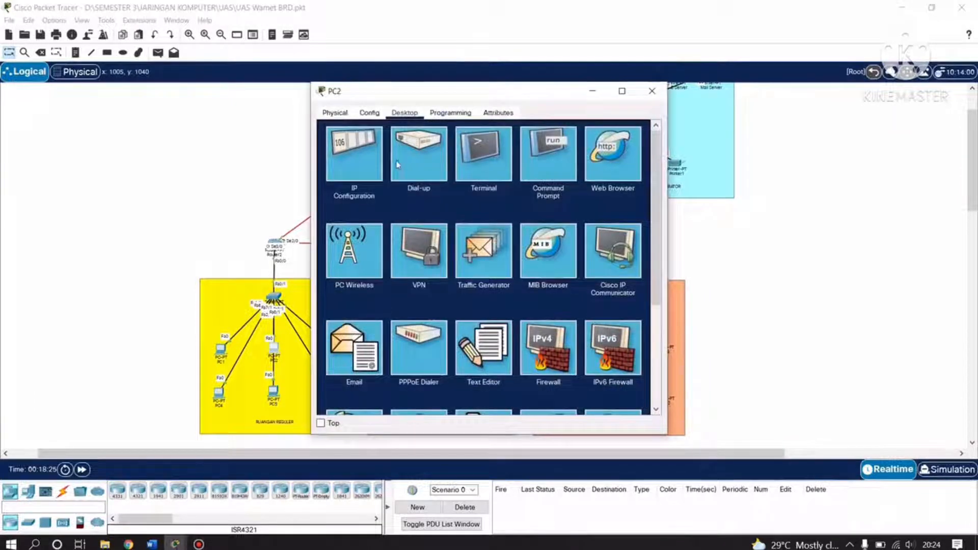
click(371, 162)
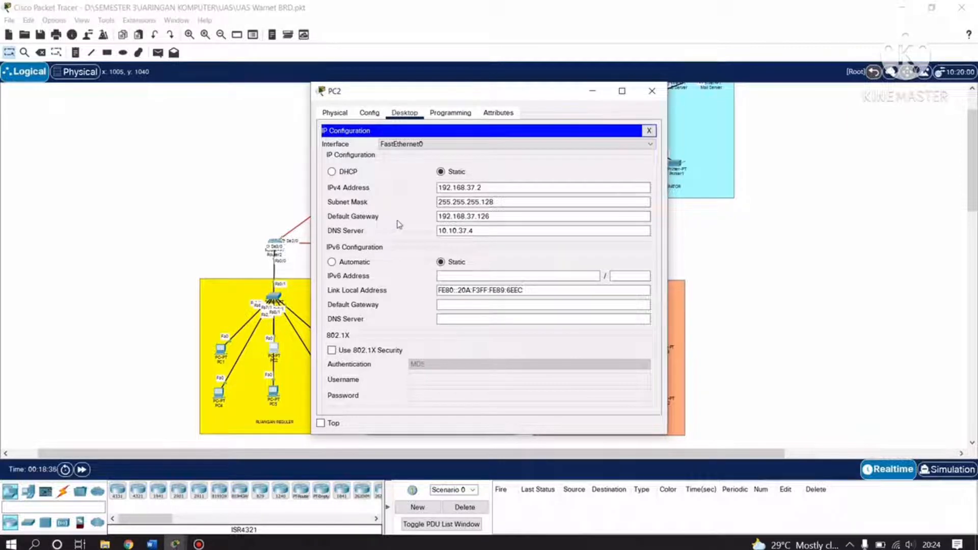
click(445, 221)
click(651, 90)
Review PC3's static settings: mask 255.255.255.128, gateway 192.168.37.126, DNS 10.10.37.4.
click(333, 345)
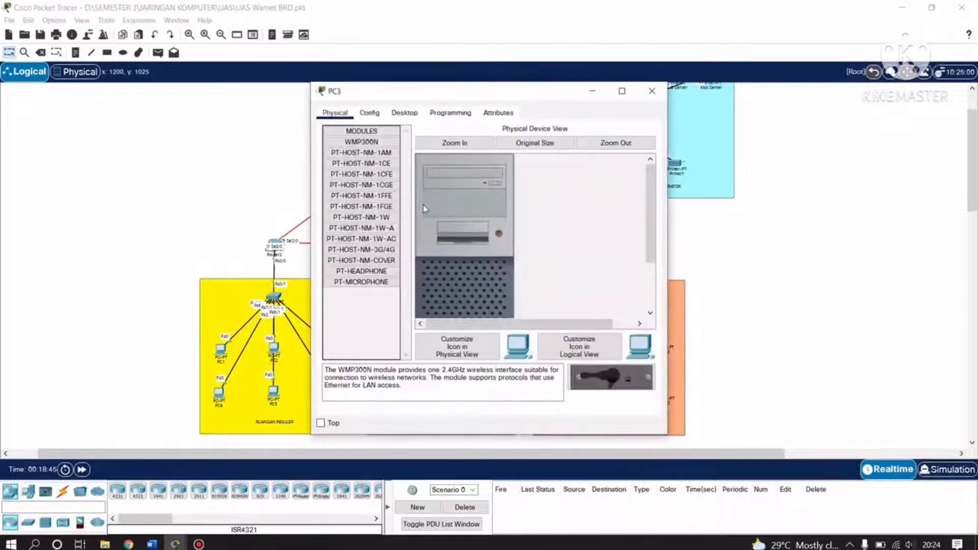
click(405, 112)
click(363, 169)
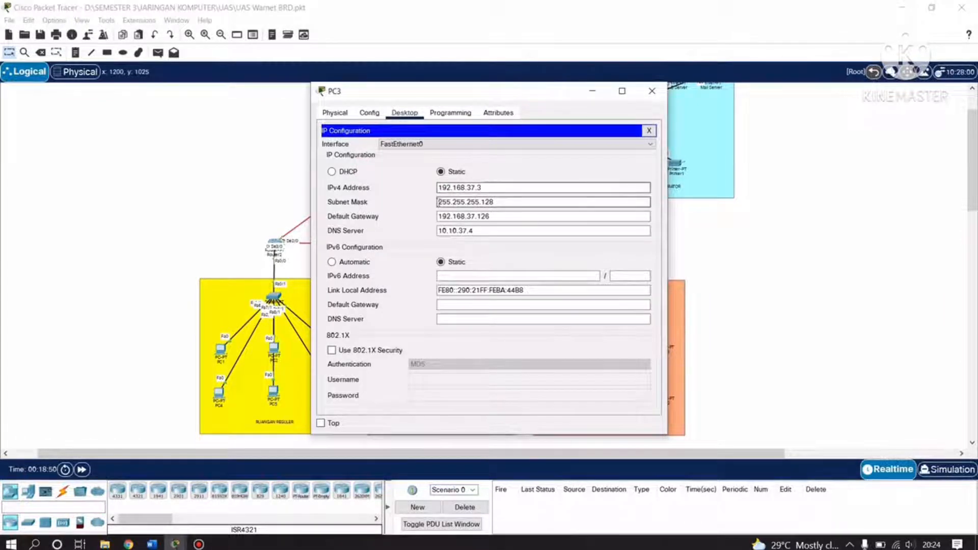
click(441, 203)
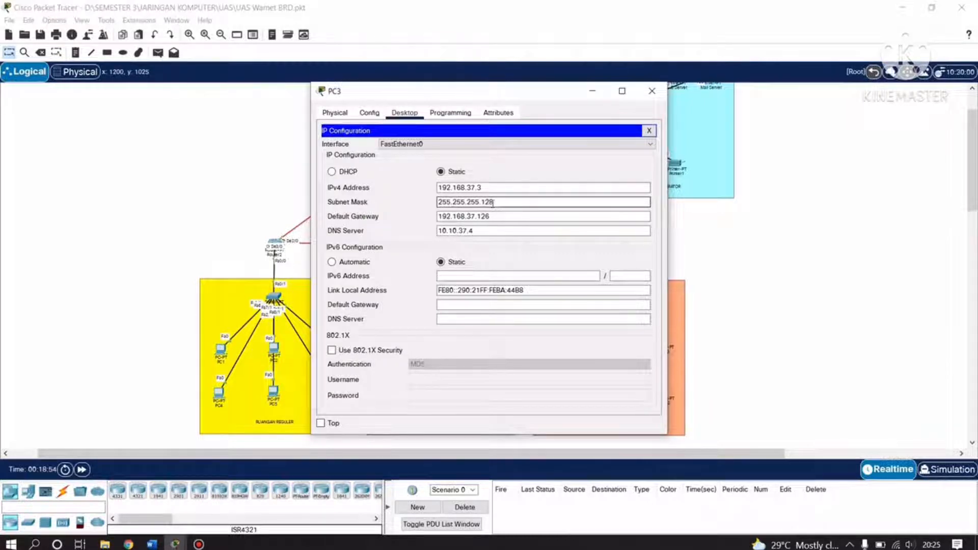
click(446, 217)
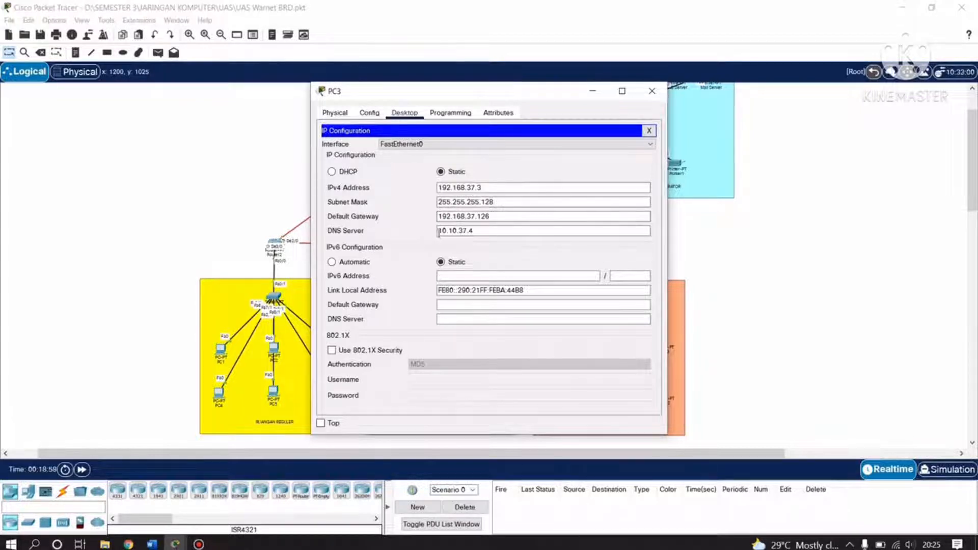
click(458, 231)
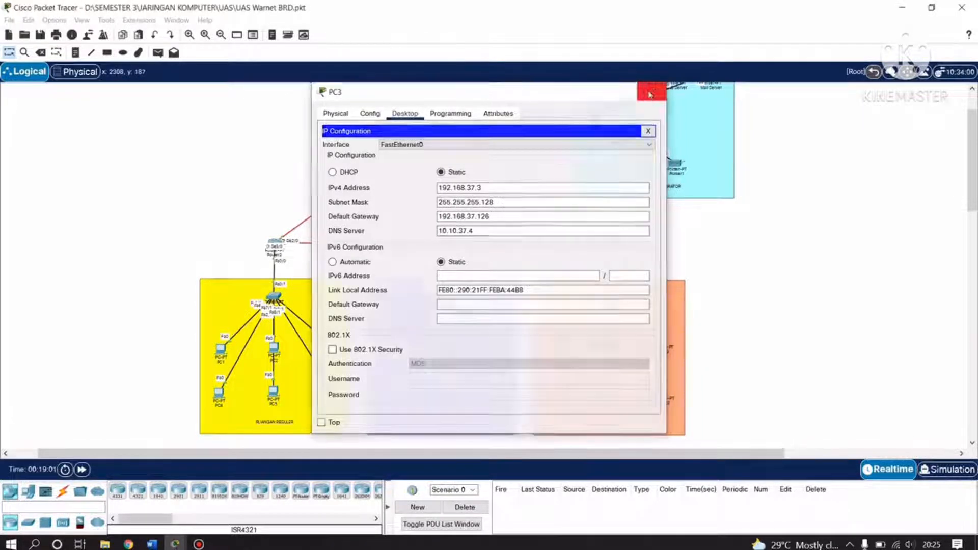
click(651, 90)
click(218, 396)
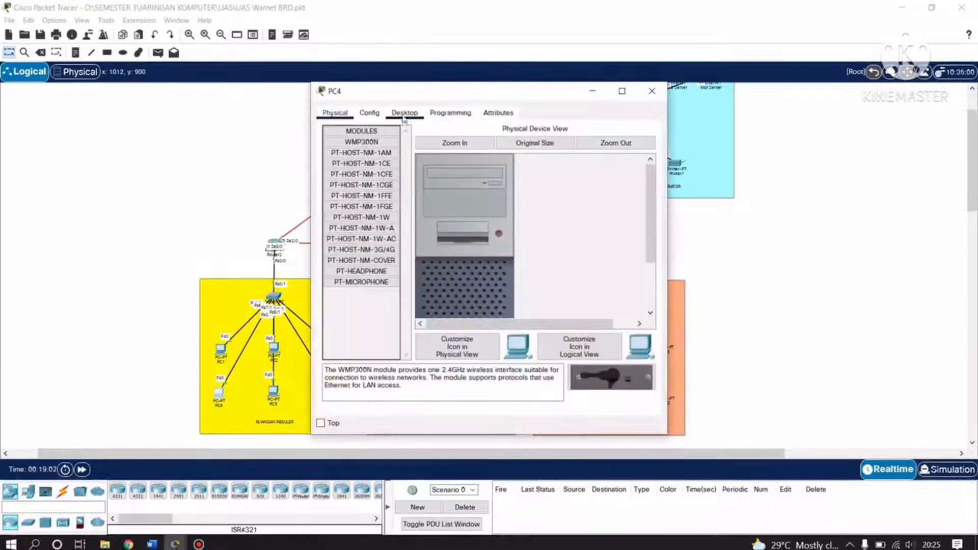
Verify PC4's static IPv4 address 192.168.37.4 and its subnet mask.
click(405, 113)
click(366, 161)
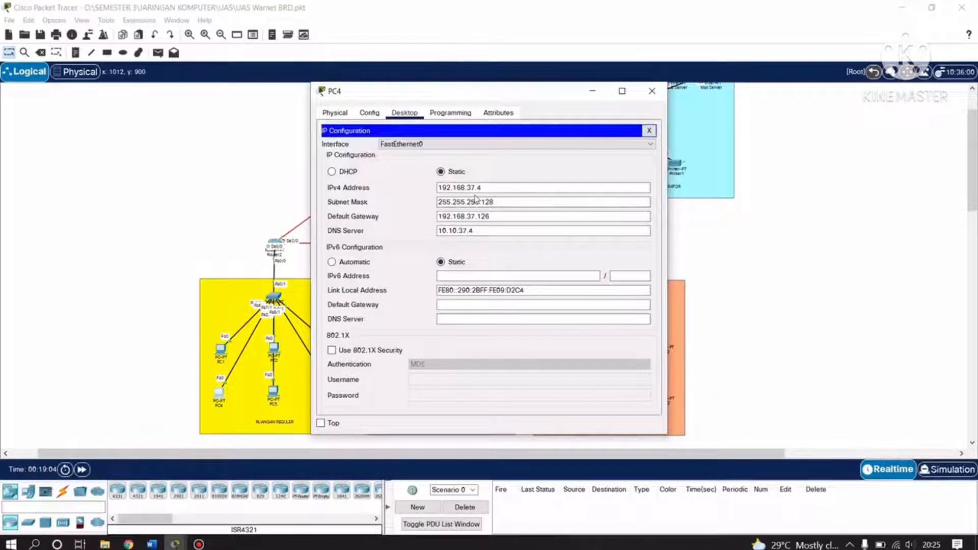
click(483, 189)
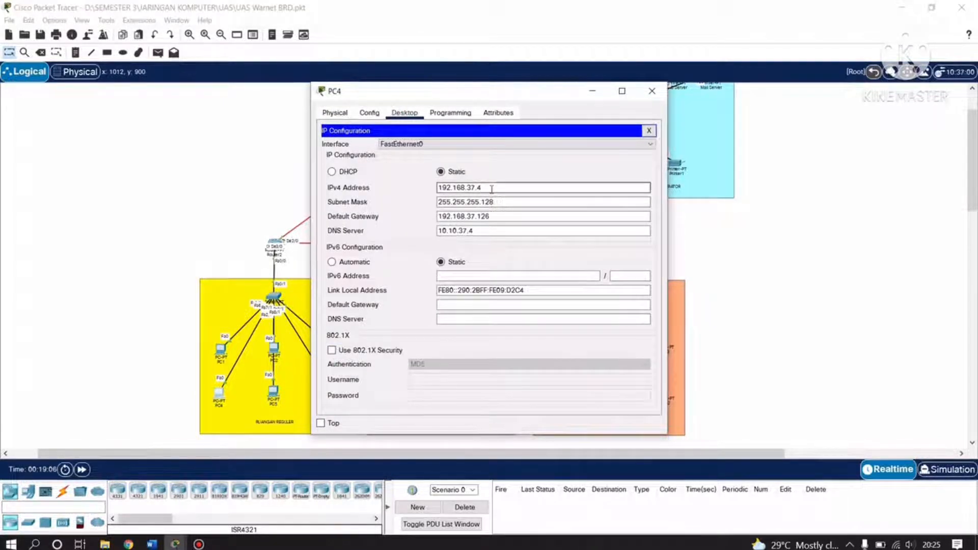
click(487, 202)
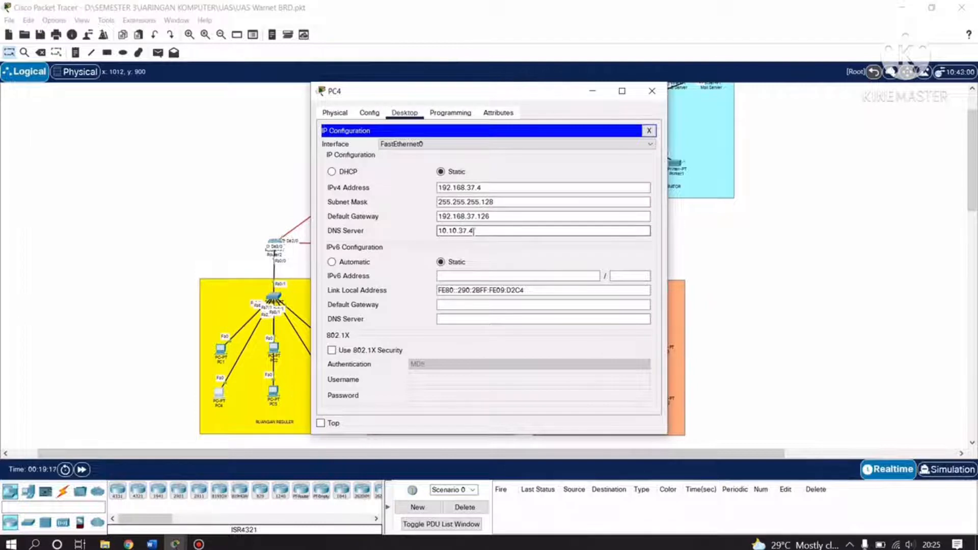
click(651, 91)
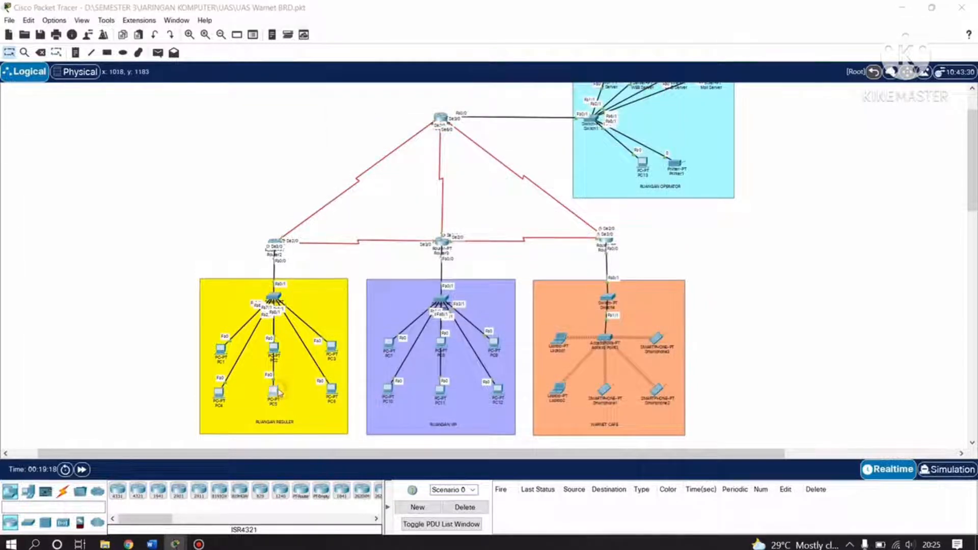
Check PC5's IP configuration at 192.168.37.5 with gateway 192.168.37.126.
click(275, 391)
click(403, 114)
click(367, 173)
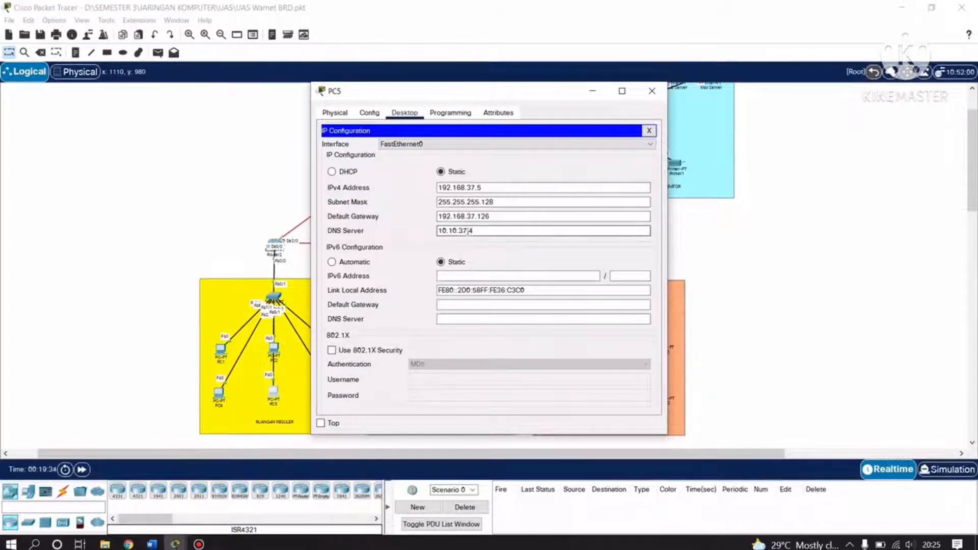
click(652, 91)
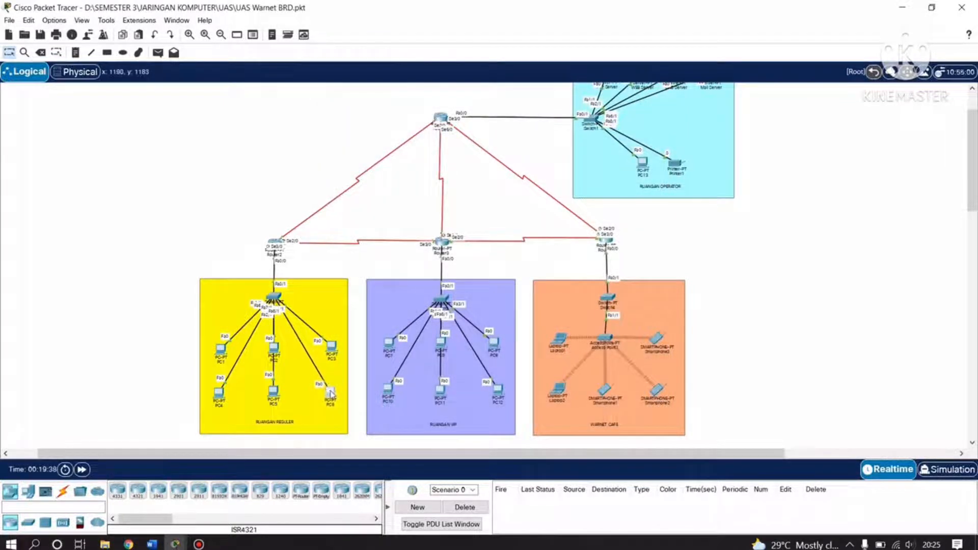
Check PC6's static settings: 192.168.37.6/255.255.255.128, gateway 192.168.37.126, DNS 10.10.37.4.
click(330, 392)
click(404, 112)
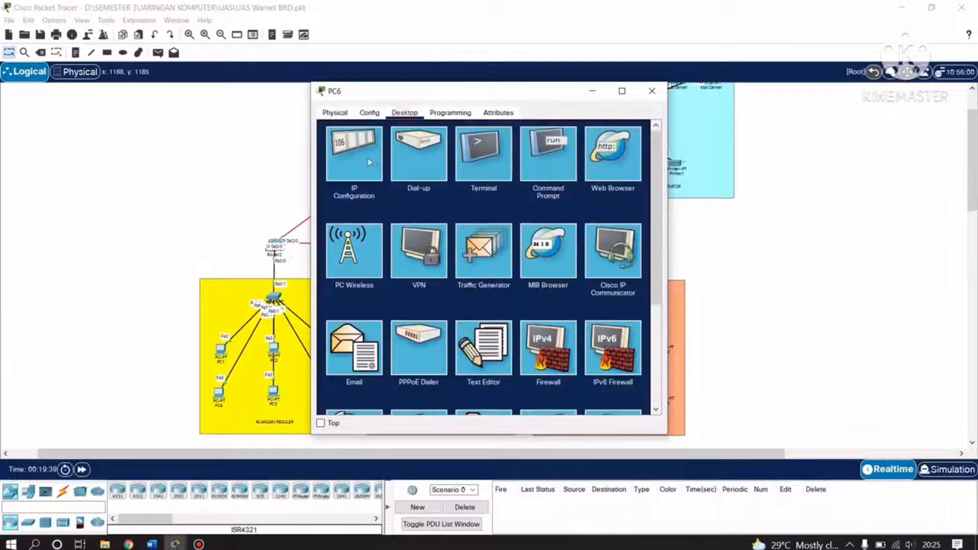
click(372, 161)
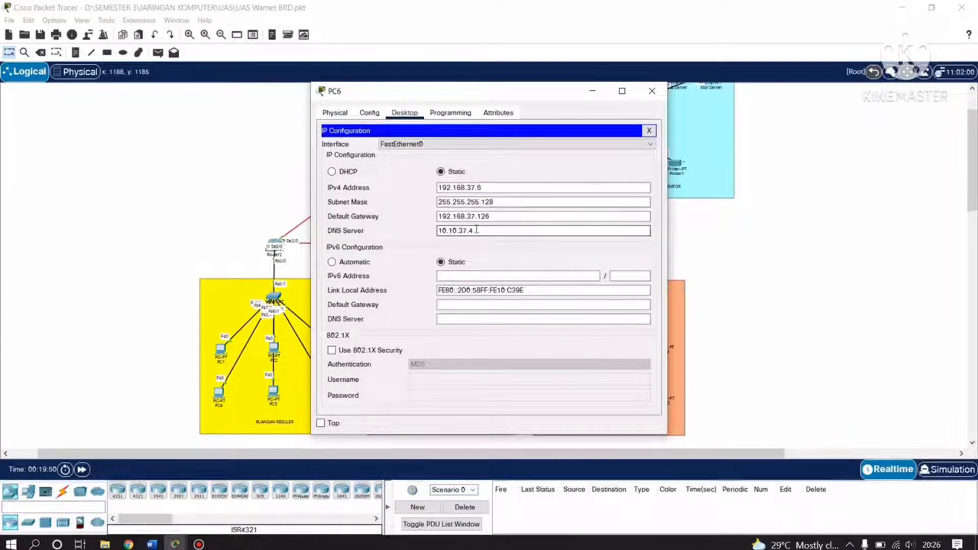
click(652, 90)
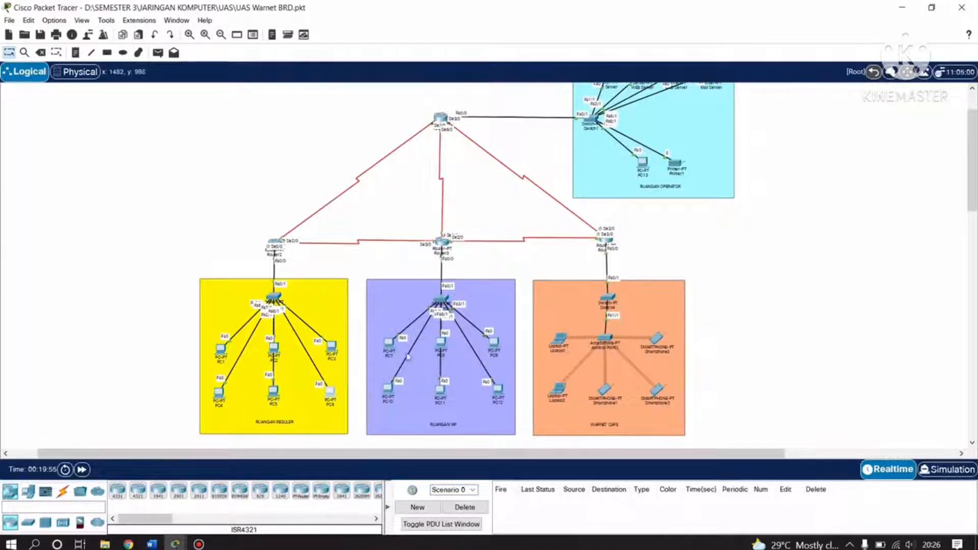
click(389, 346)
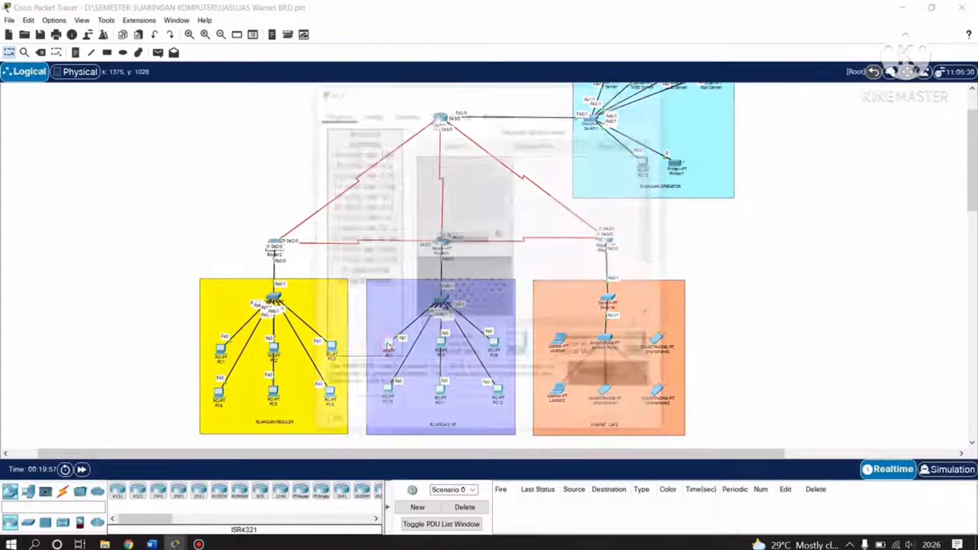
click(404, 112)
click(351, 158)
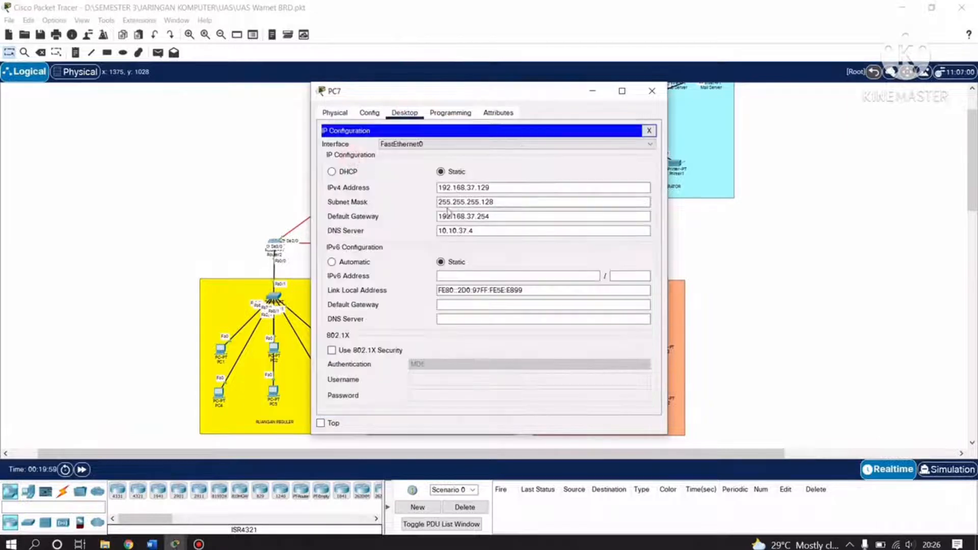
click(451, 189)
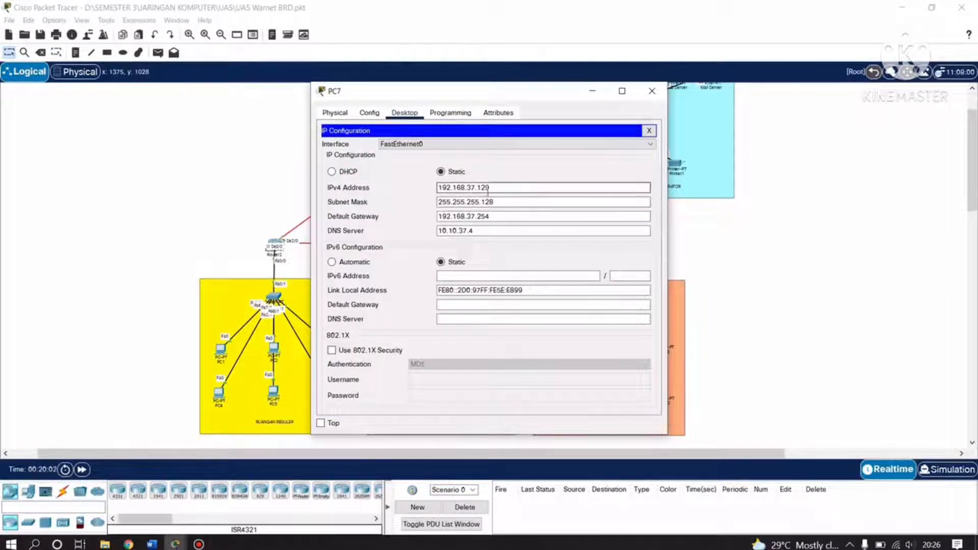
click(443, 203)
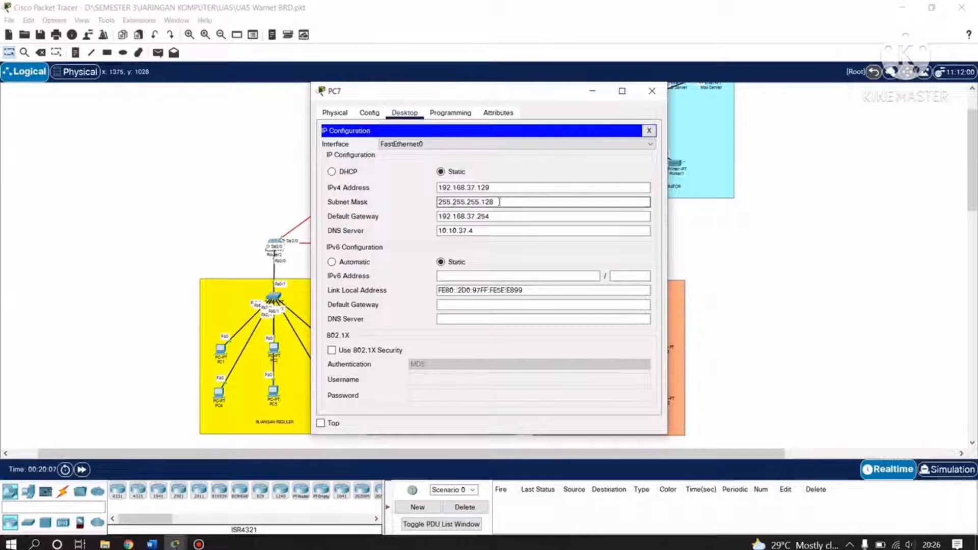
click(442, 216)
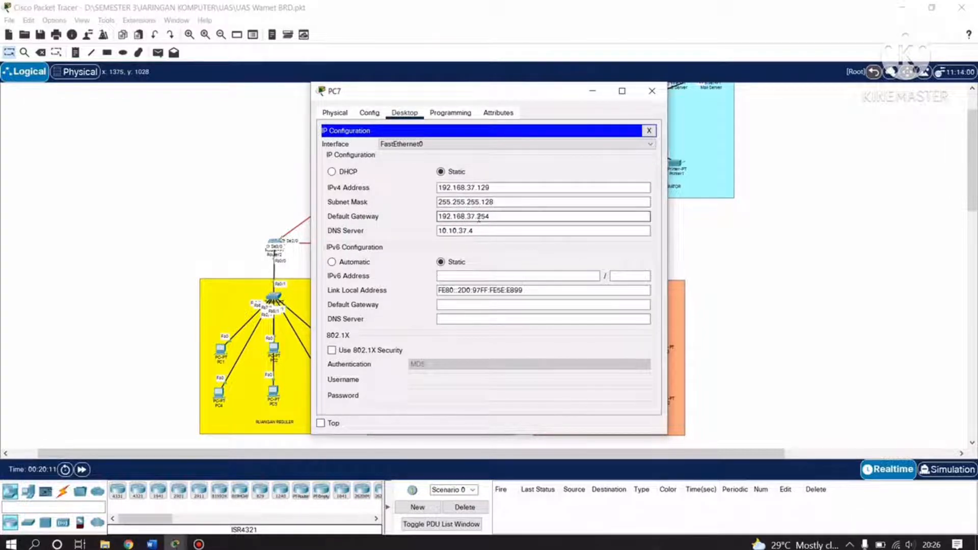
click(464, 231)
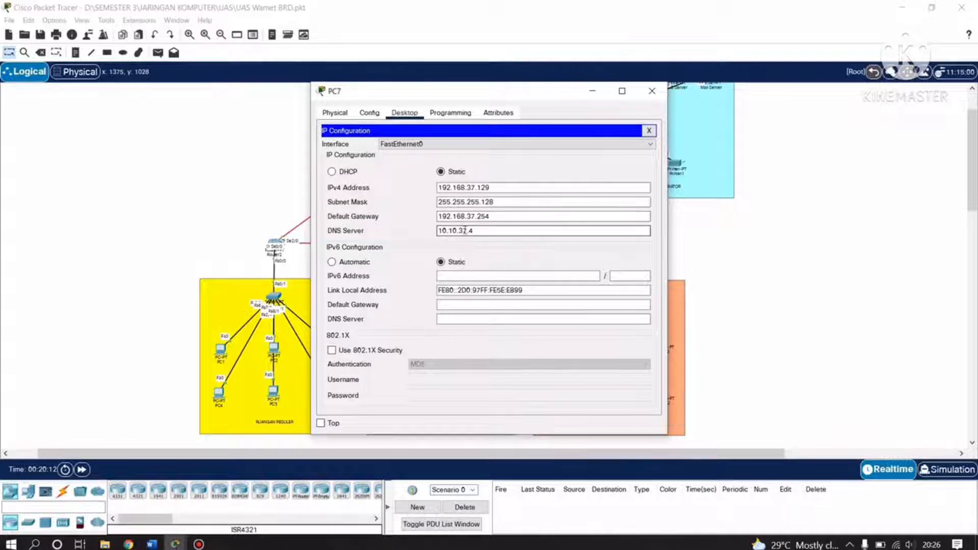
click(651, 91)
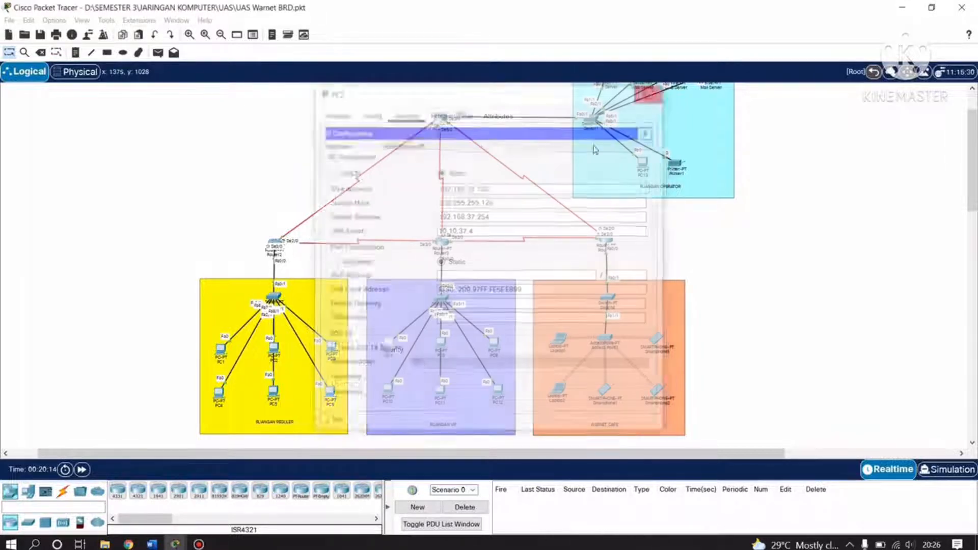
click(441, 345)
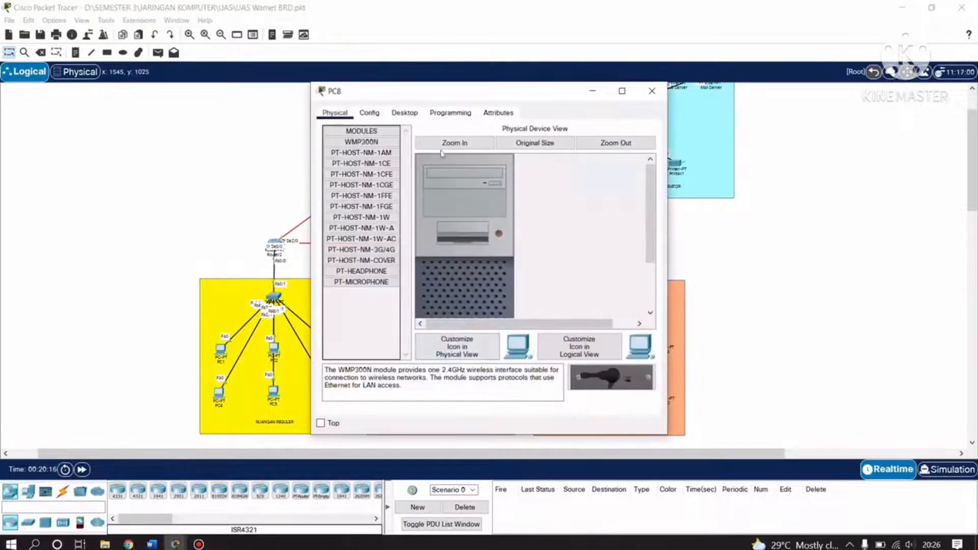
click(404, 112)
click(358, 154)
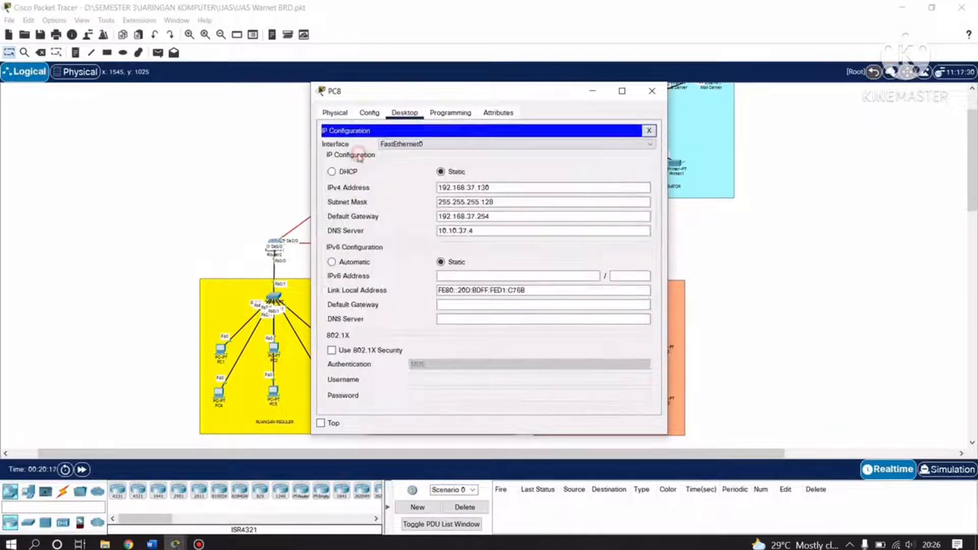
click(453, 188)
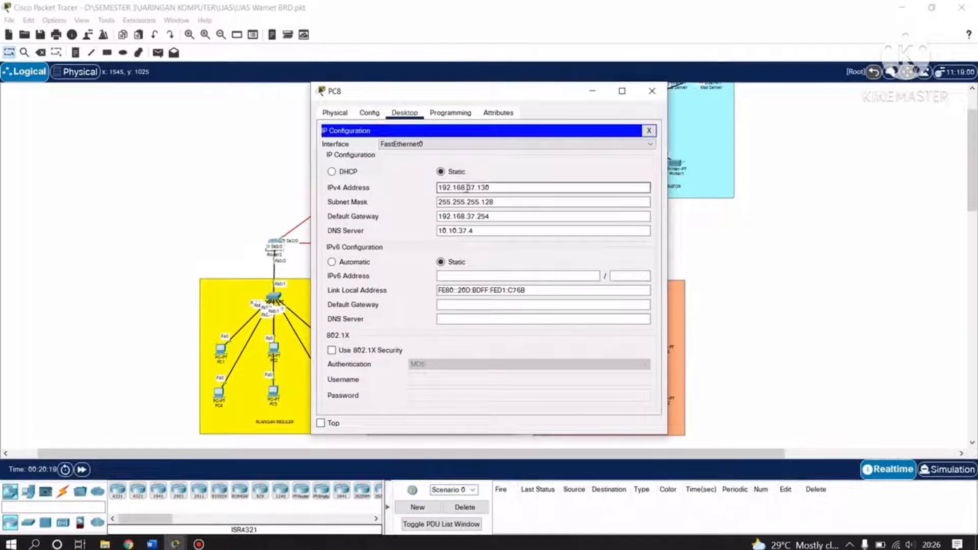
click(439, 203)
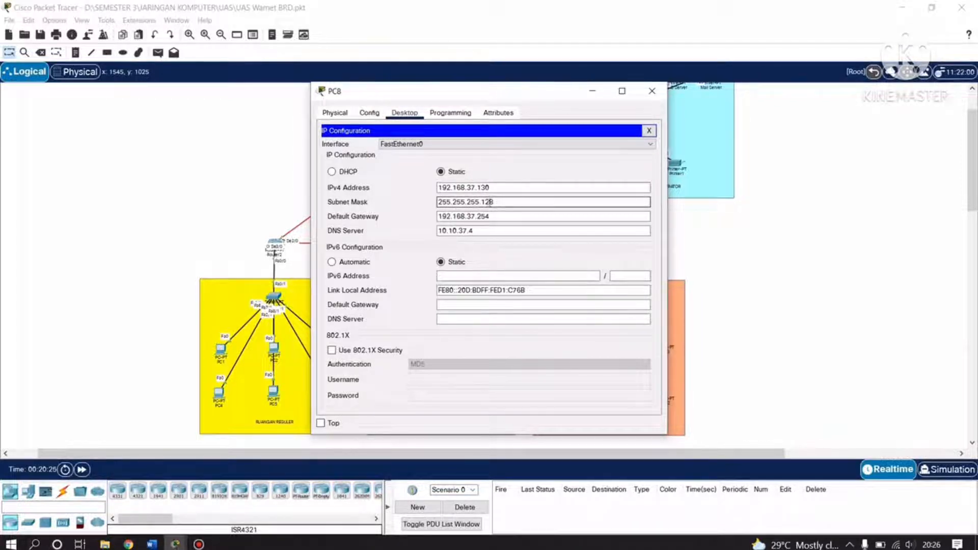
click(439, 217)
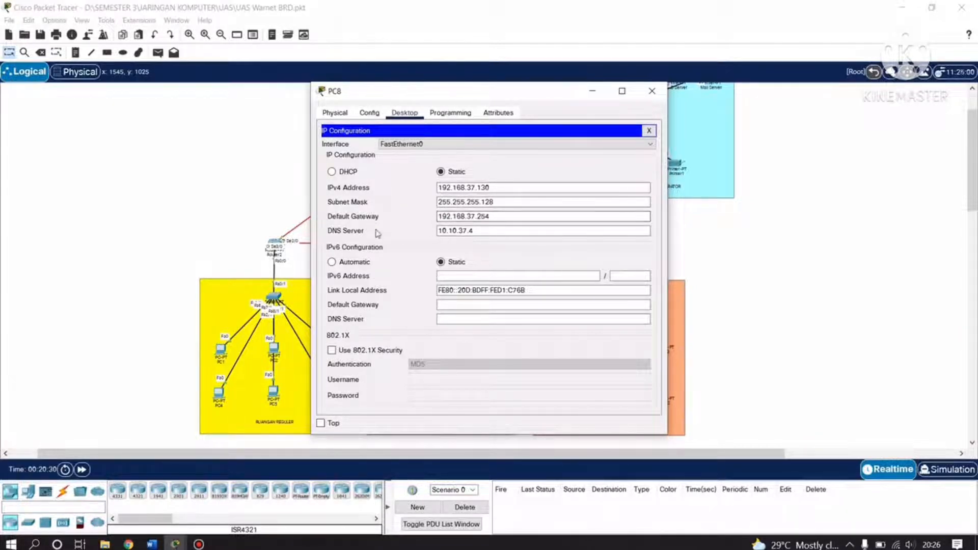
click(442, 233)
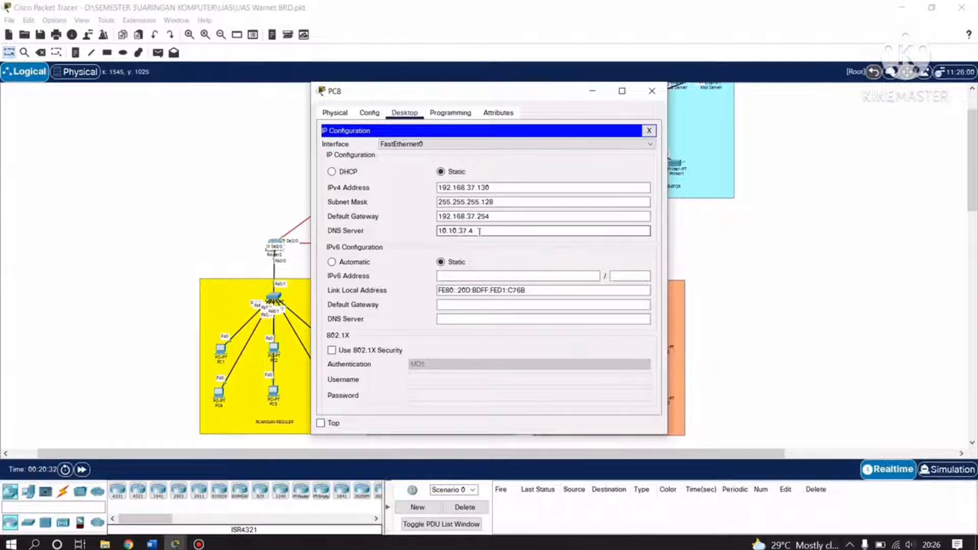
click(652, 91)
click(494, 344)
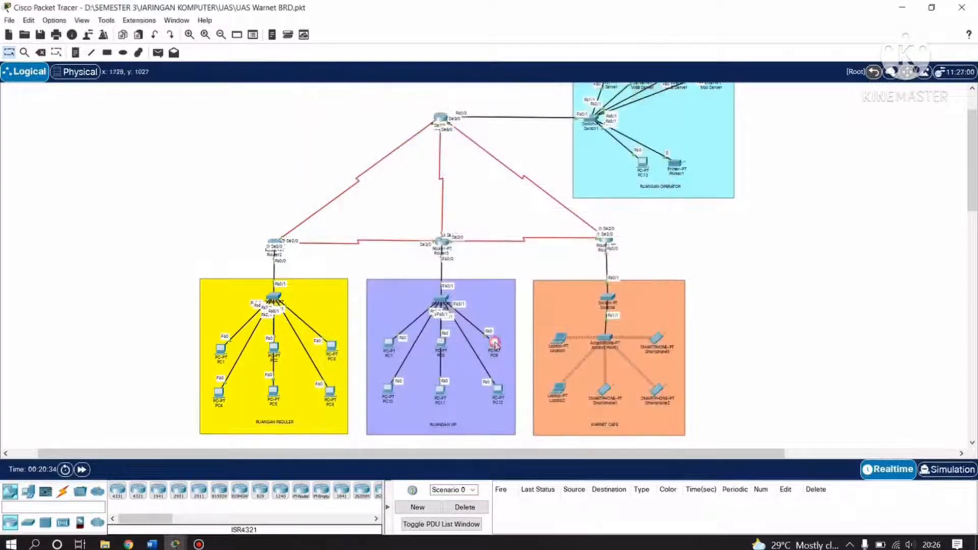
click(405, 113)
click(370, 169)
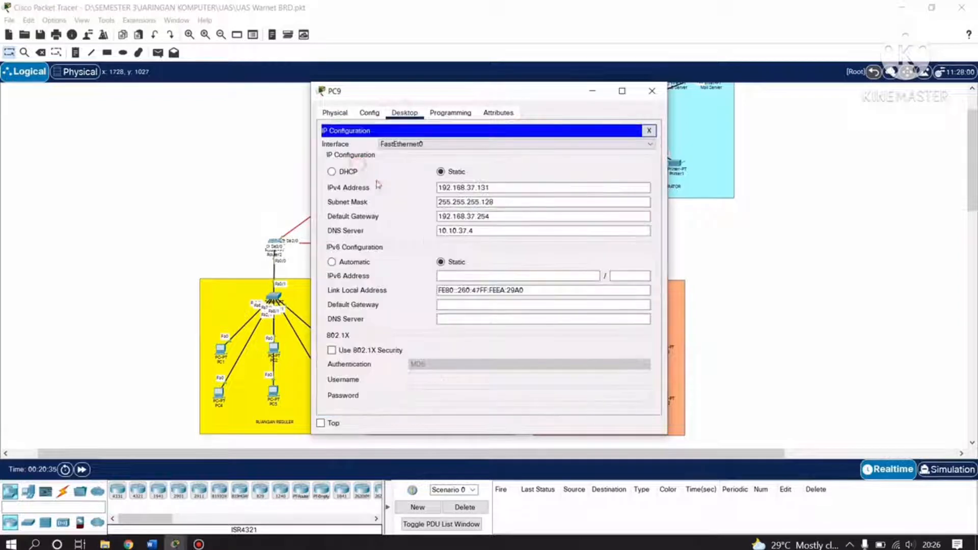
click(438, 188)
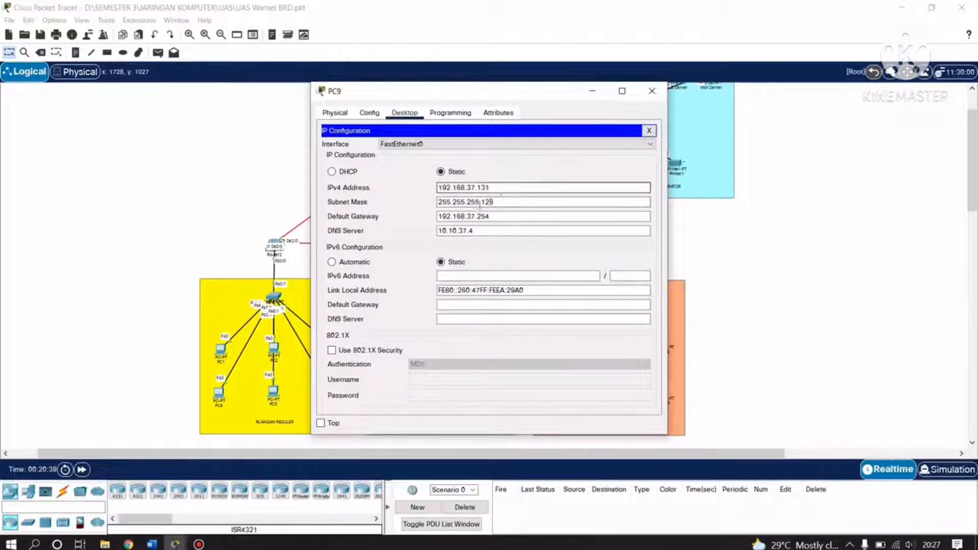
click(439, 203)
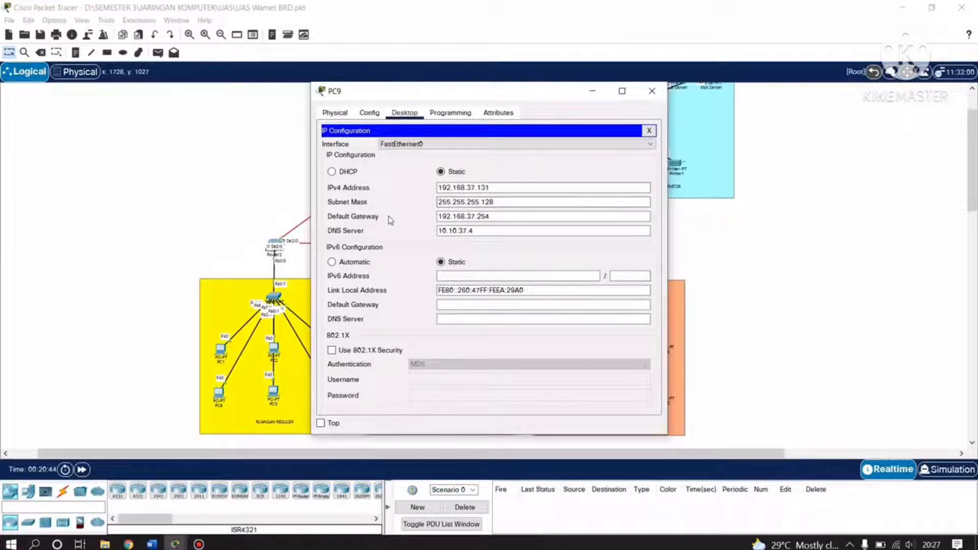
click(449, 218)
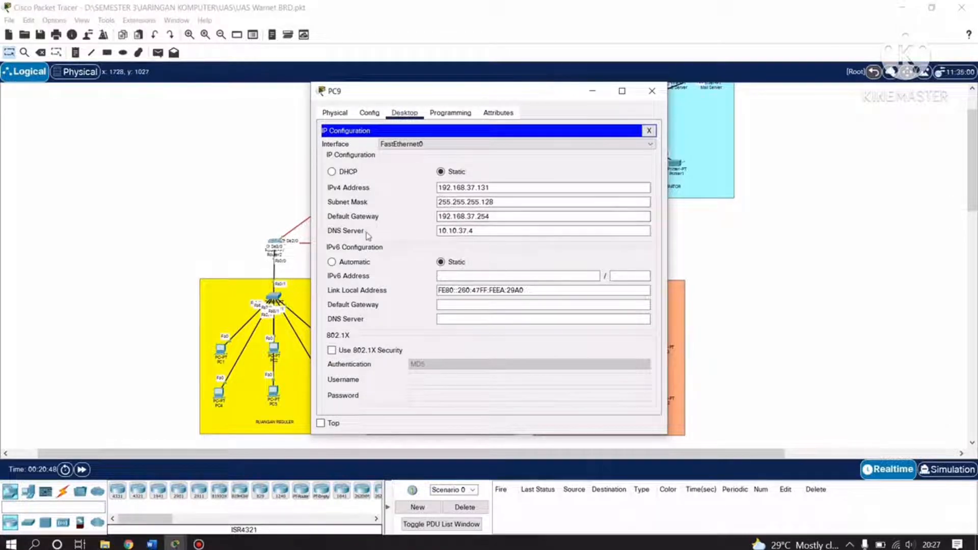
click(439, 232)
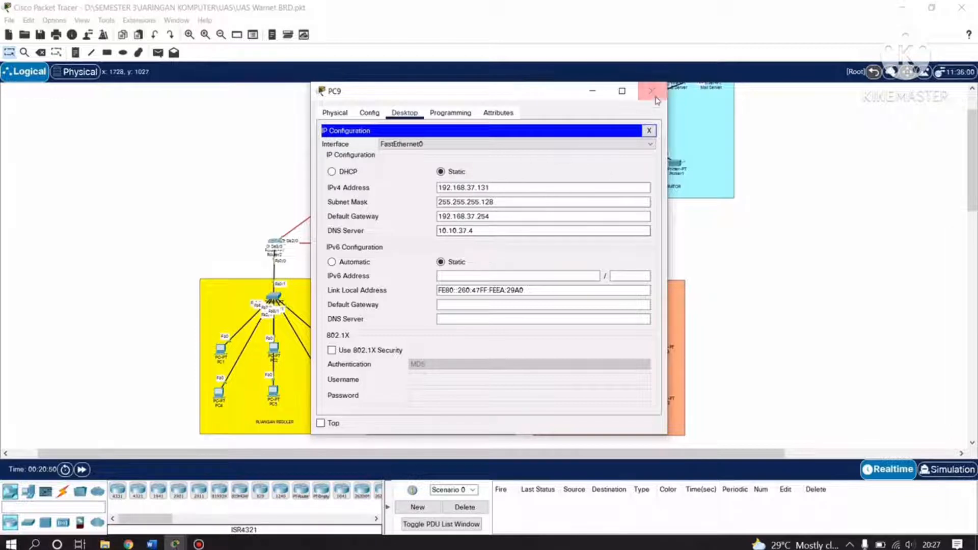
click(652, 91)
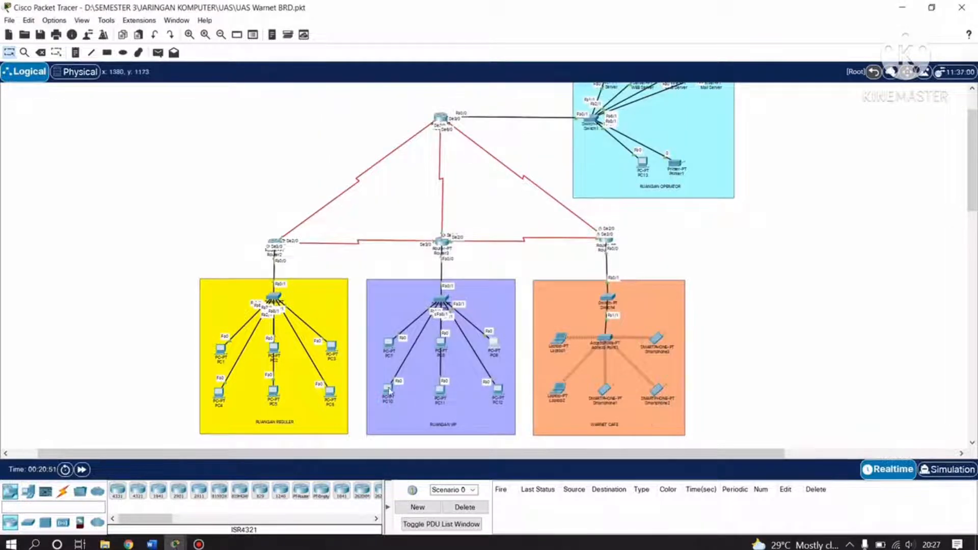
click(388, 391)
click(404, 114)
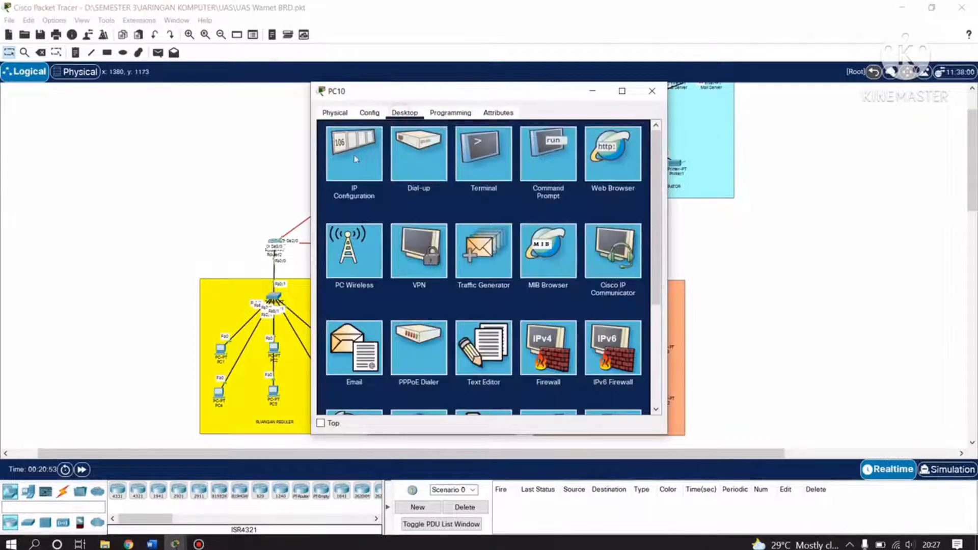
click(356, 158)
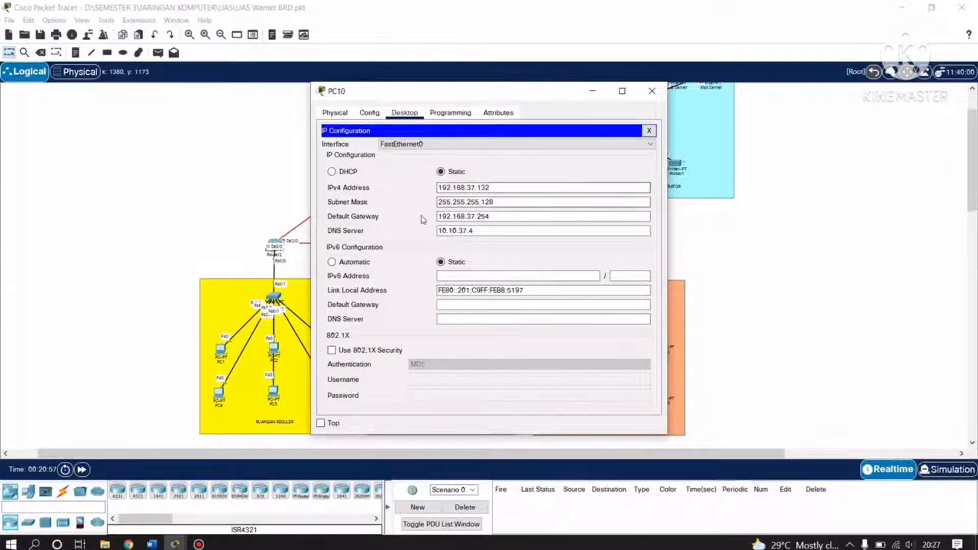
click(438, 203)
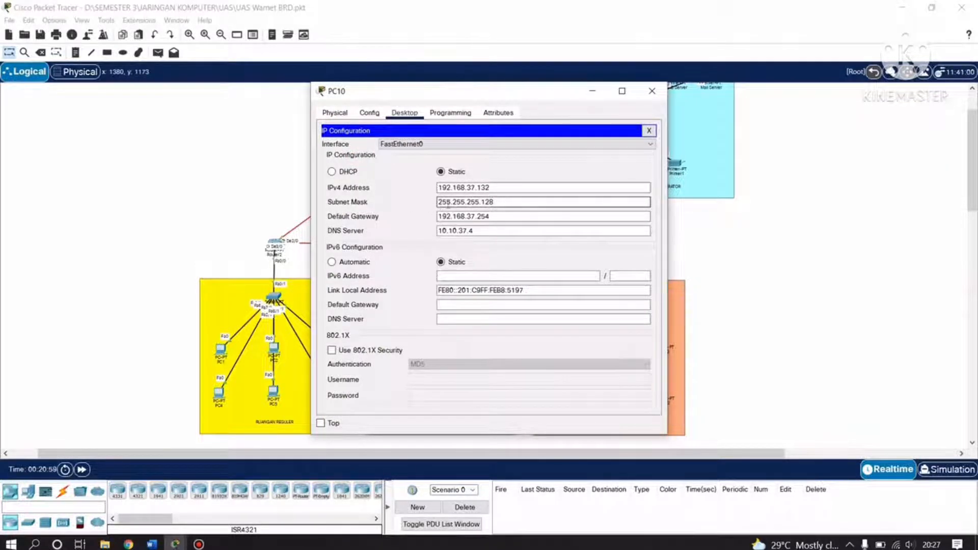
click(446, 216)
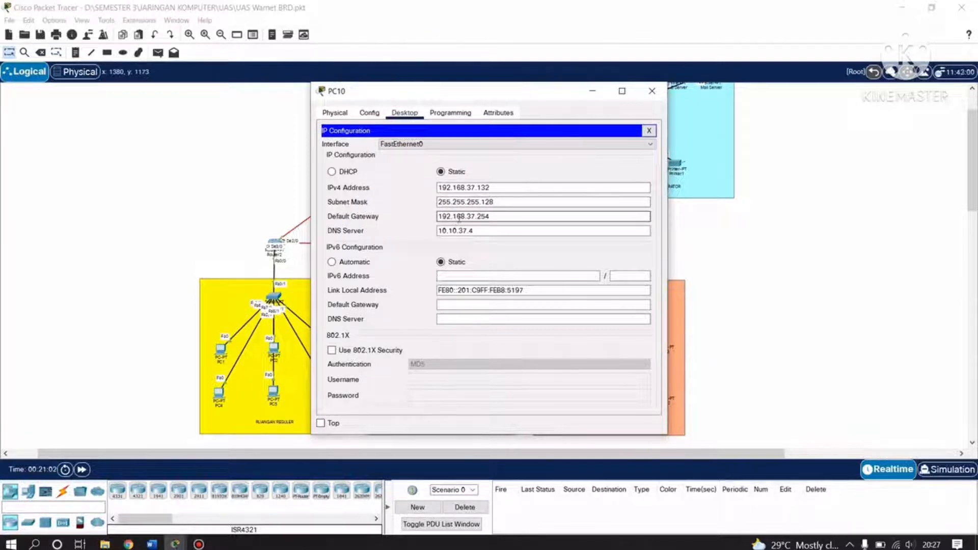
click(488, 230)
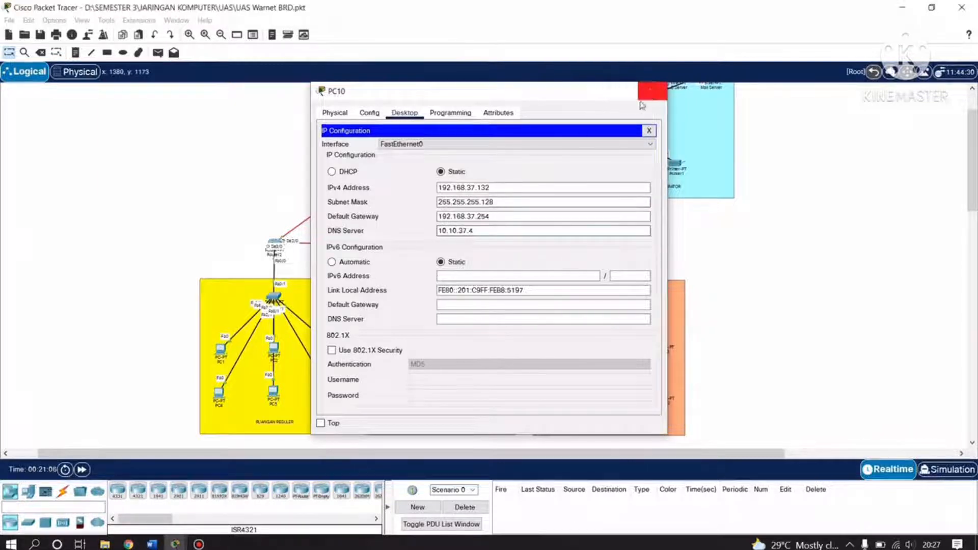
click(652, 90)
click(441, 390)
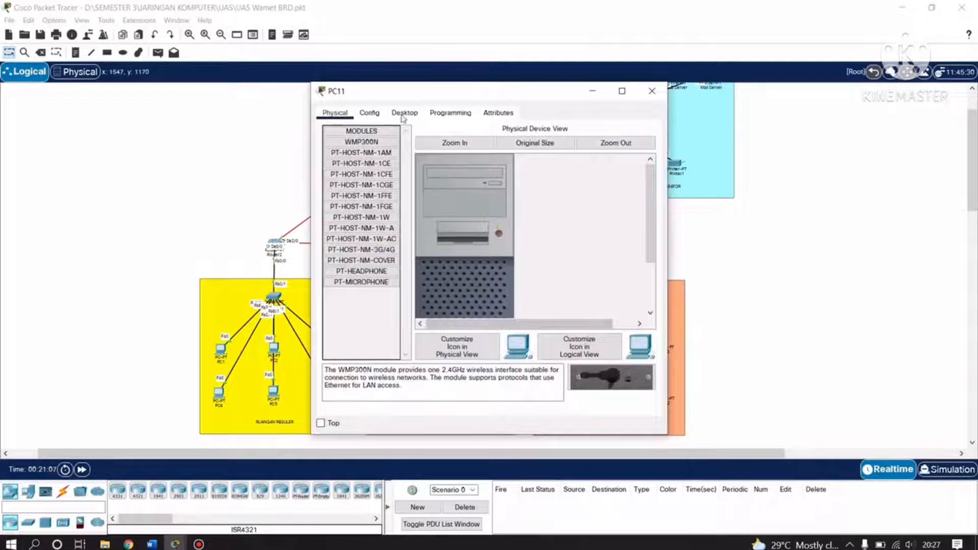
click(404, 112)
click(352, 153)
click(500, 201)
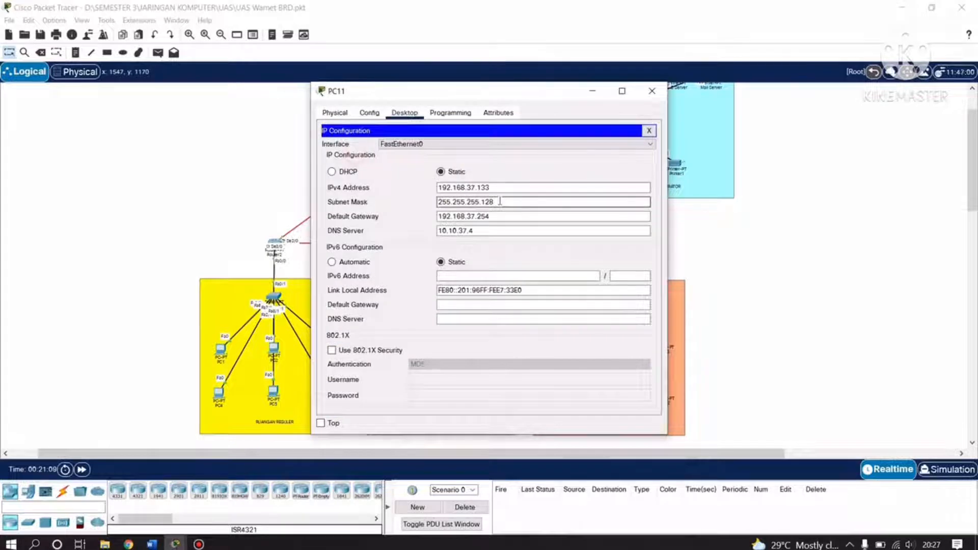
click(496, 189)
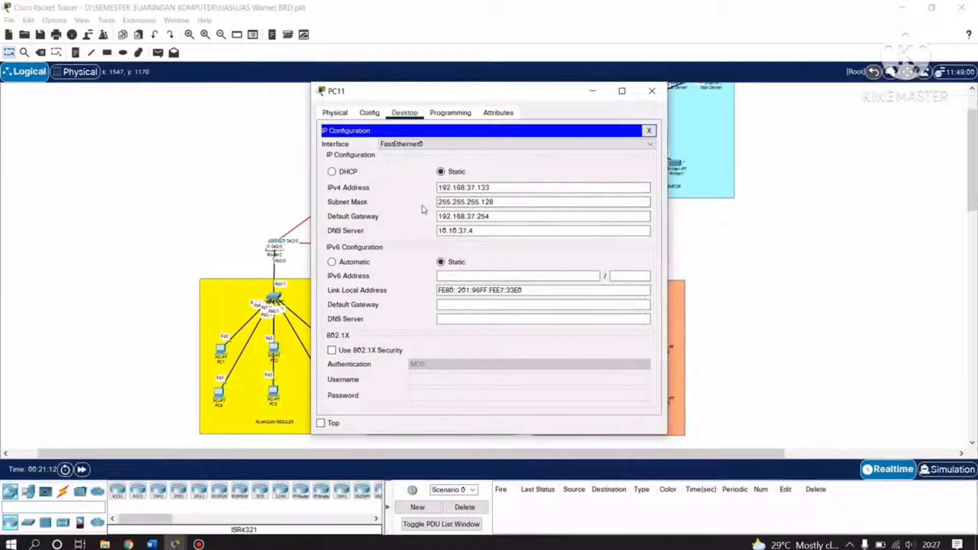
click(448, 204)
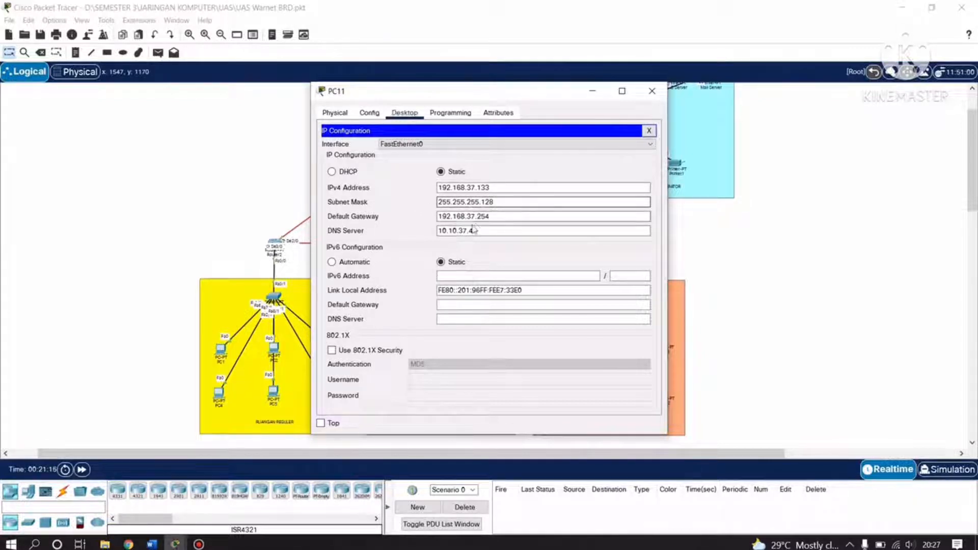
click(446, 217)
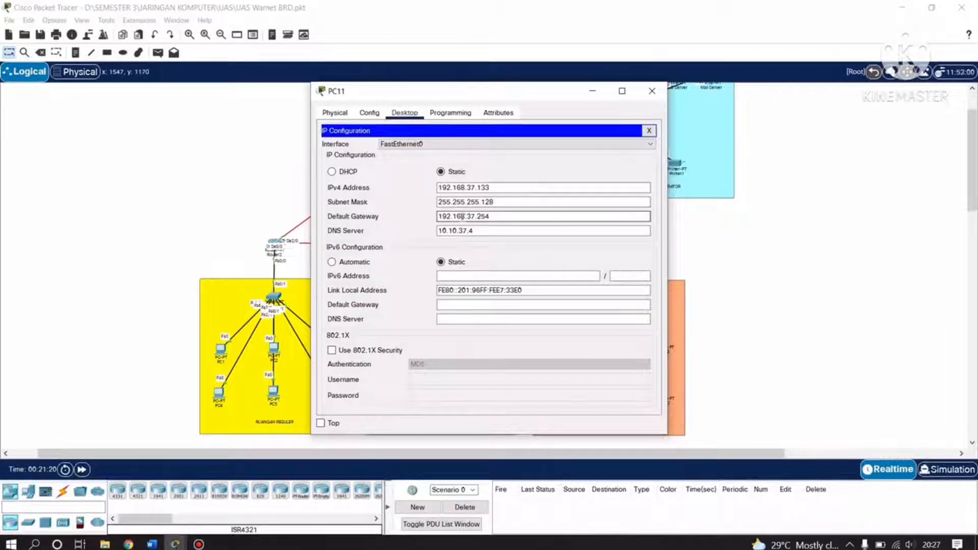
click(455, 230)
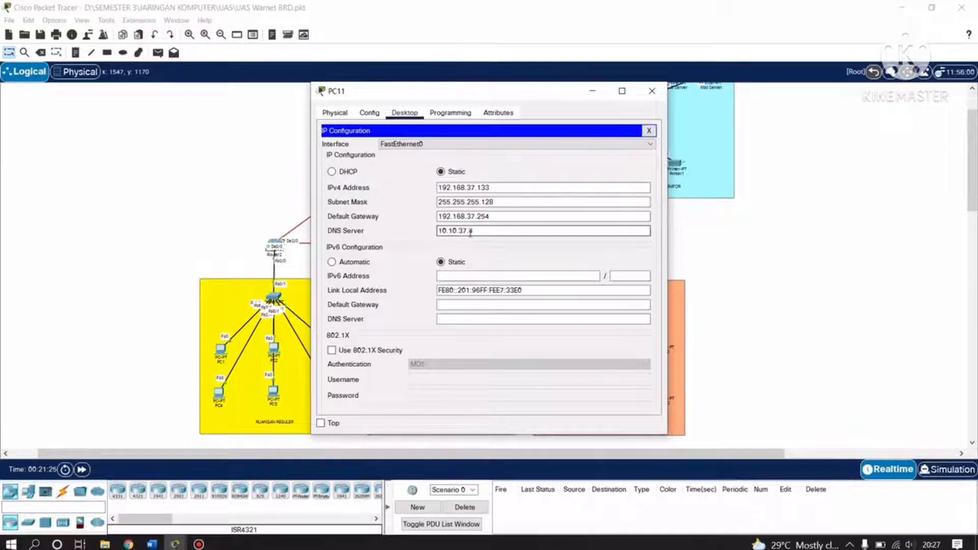
click(652, 91)
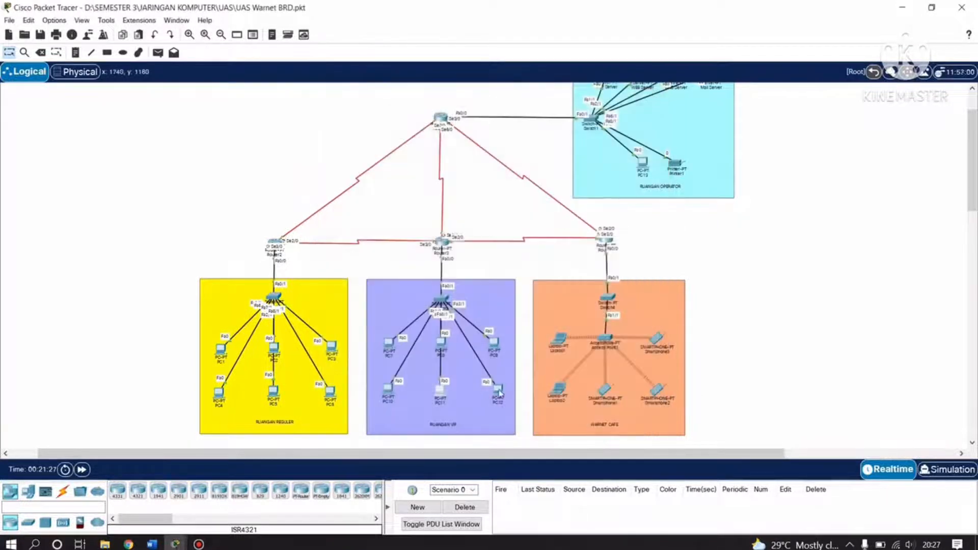
click(497, 390)
click(408, 114)
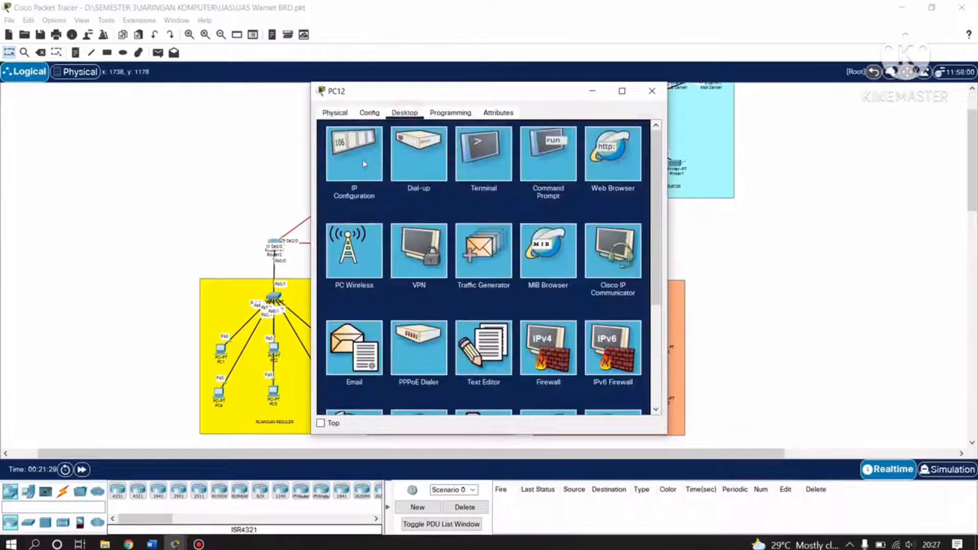
click(363, 162)
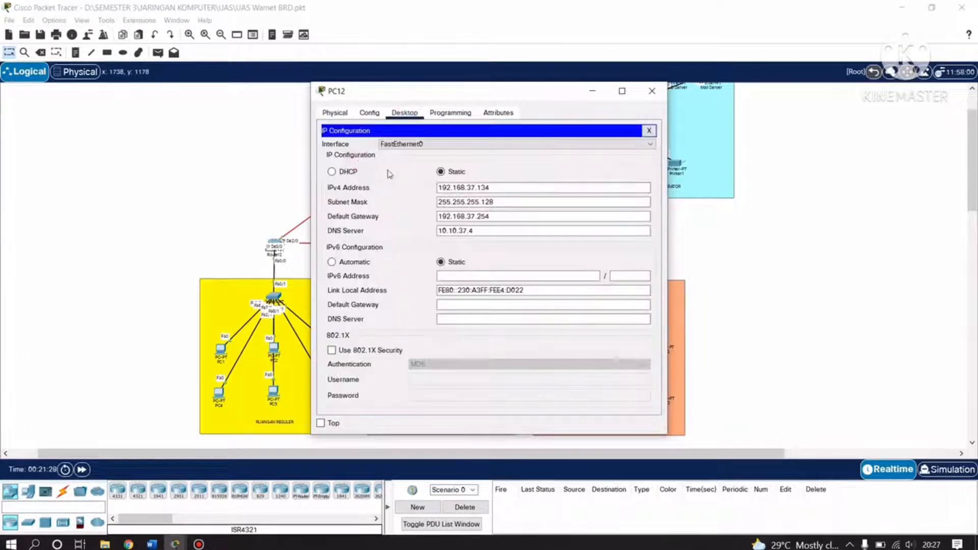
click(462, 187)
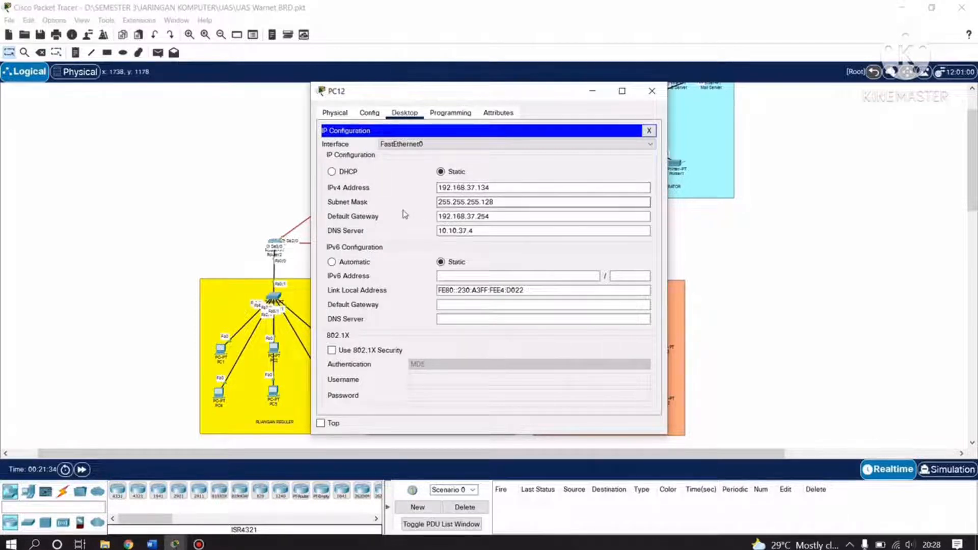
click(441, 203)
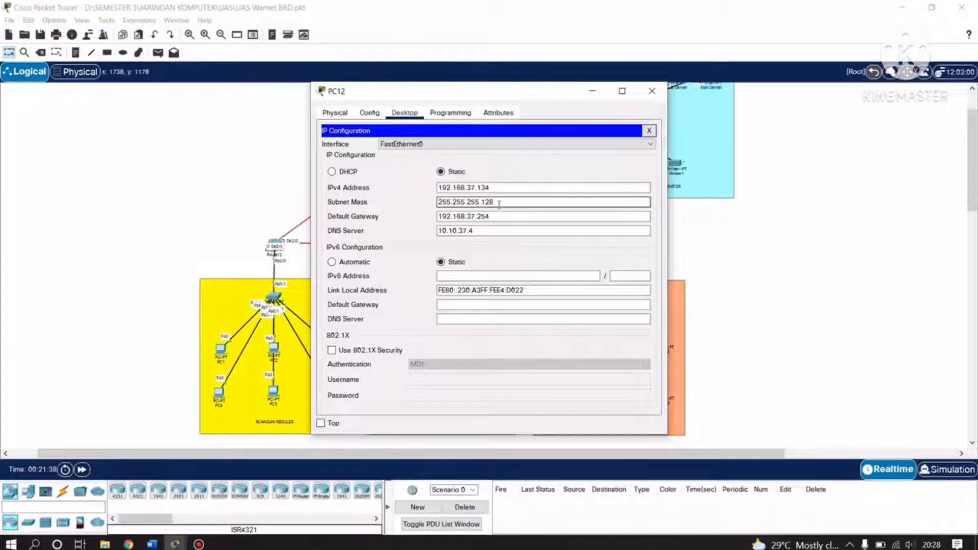
click(440, 217)
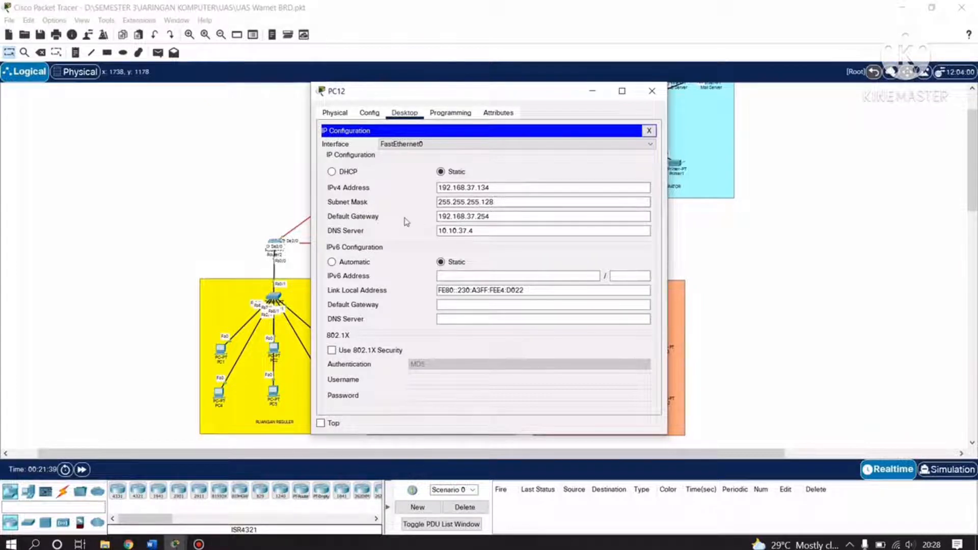
click(442, 218)
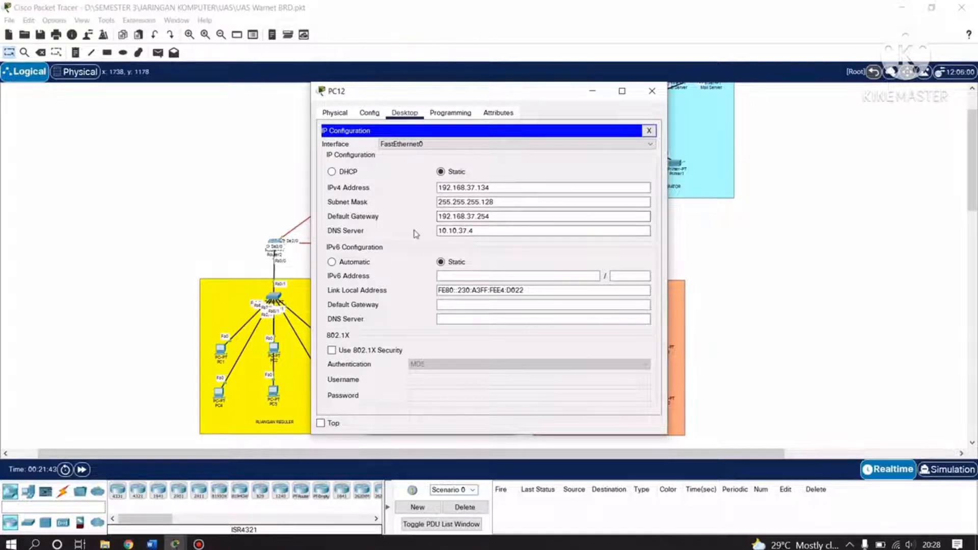
click(448, 231)
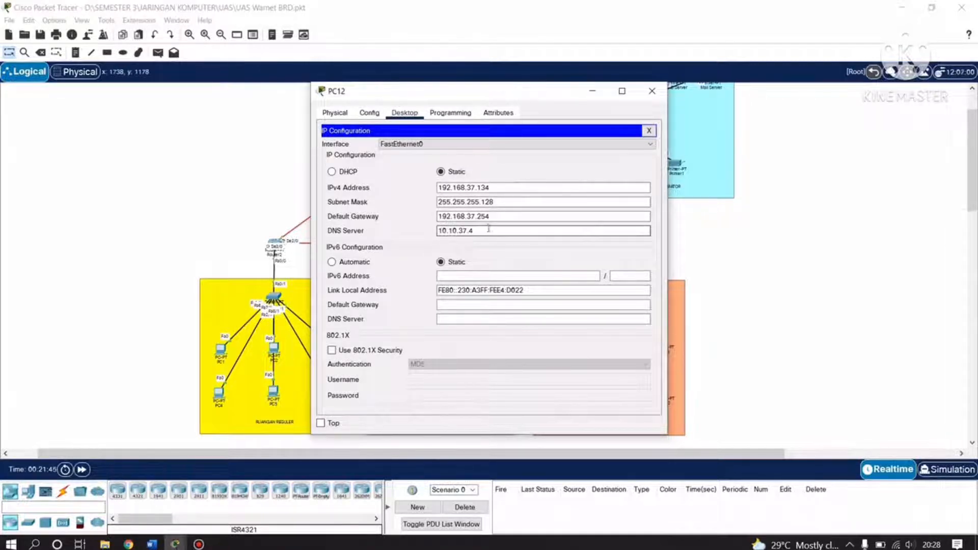
click(652, 91)
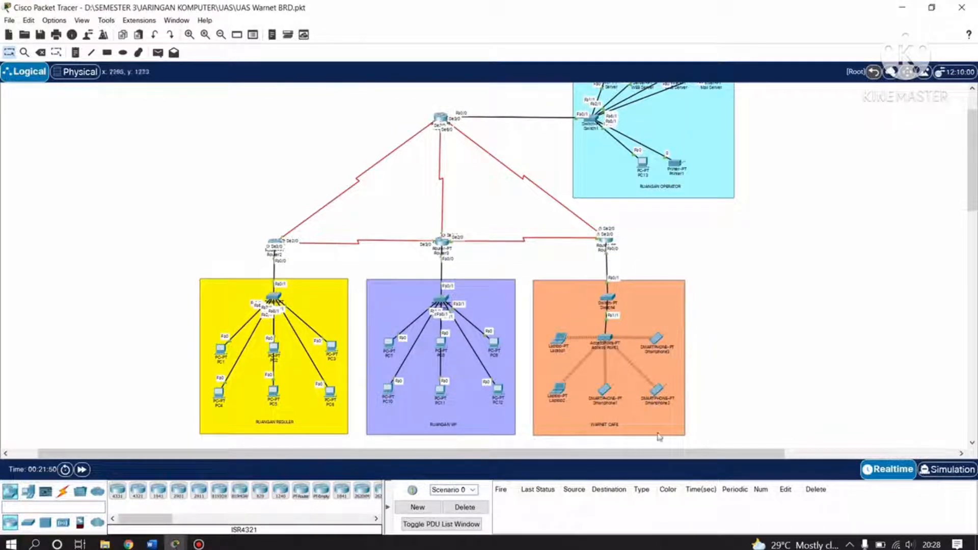
Review Laptop1's Wireless0 static settings: 35.35.37.2, mask 255.0.0.0, gateway 35.35.37.1.
click(560, 336)
click(404, 113)
click(370, 162)
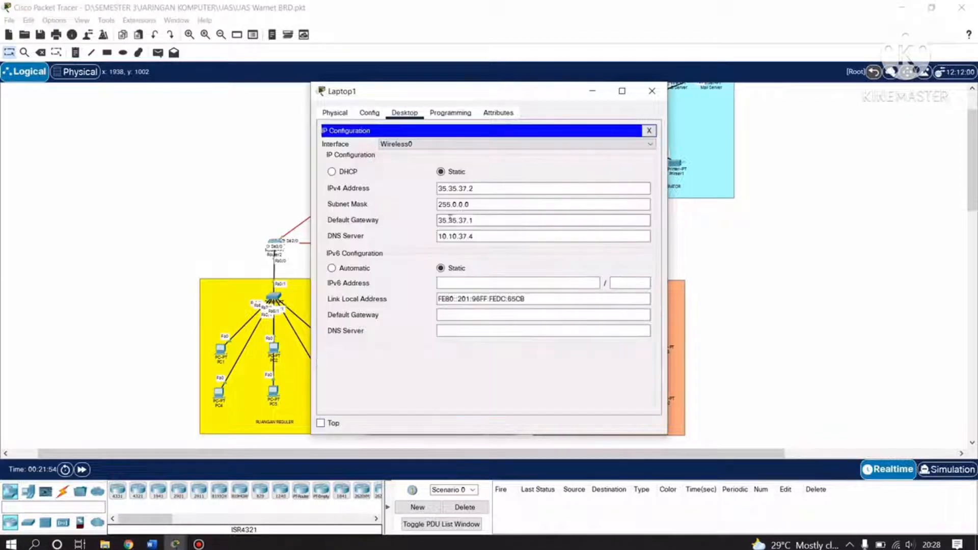
click(462, 206)
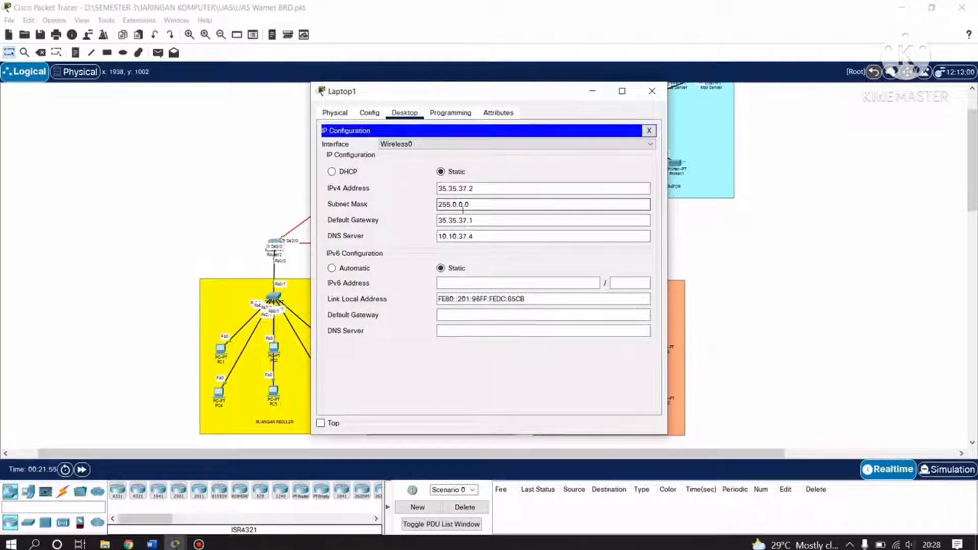
click(466, 190)
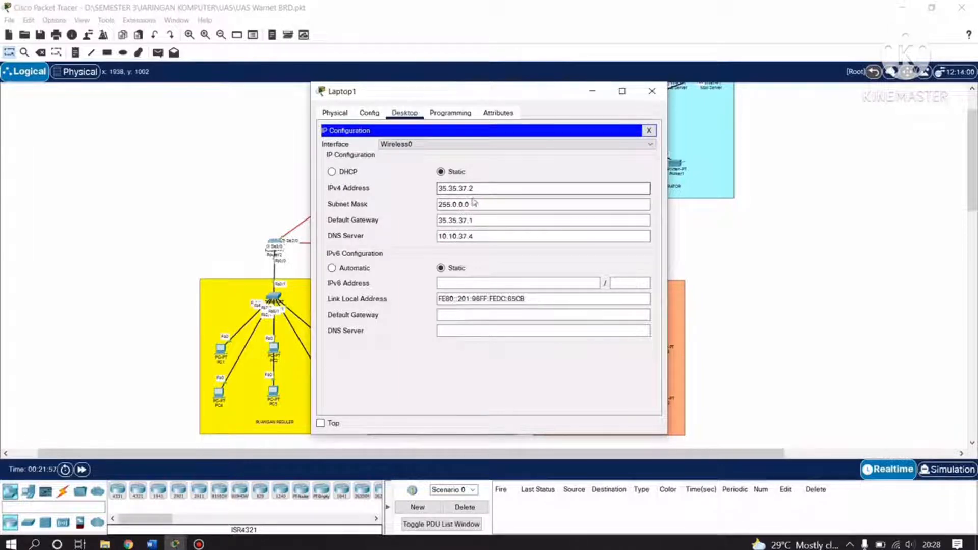
click(457, 208)
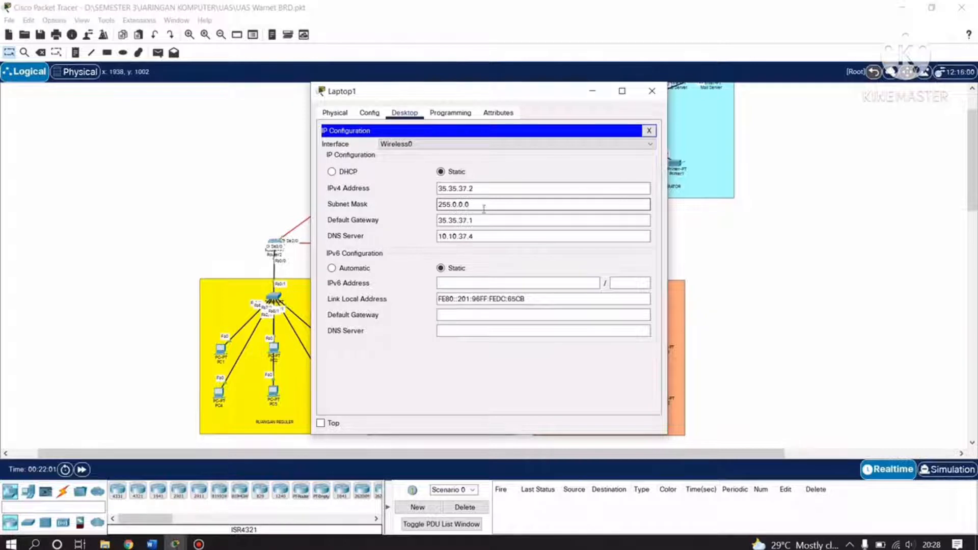
click(440, 223)
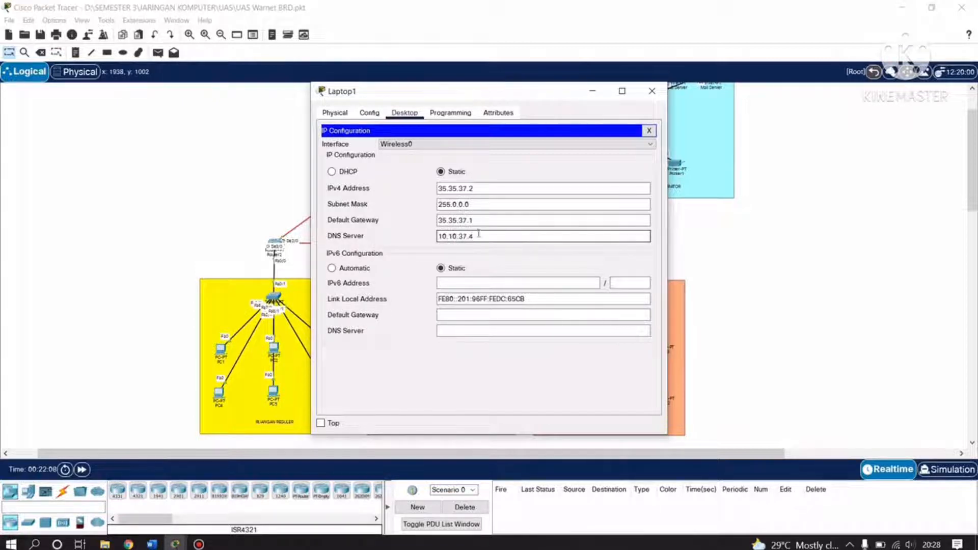
click(653, 95)
click(430, 121)
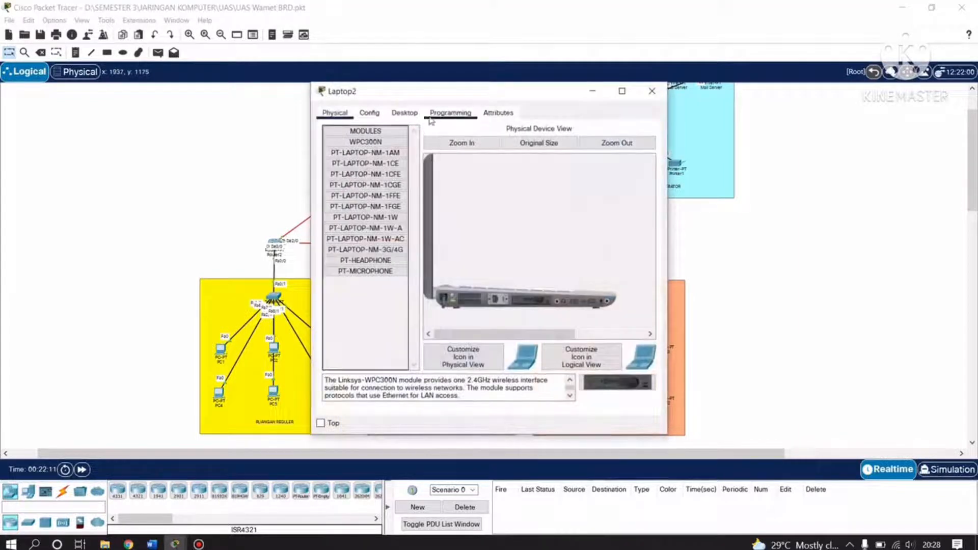
click(404, 112)
click(363, 155)
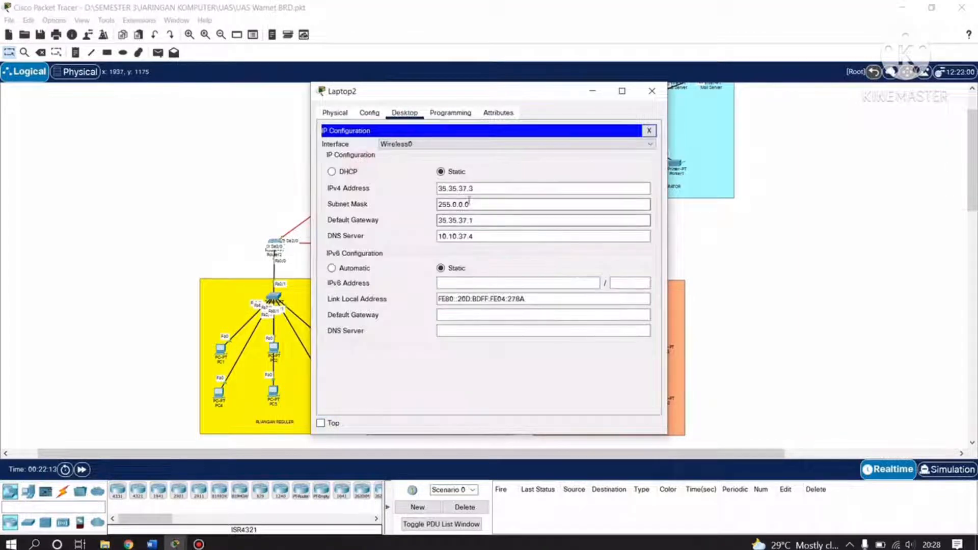
click(447, 189)
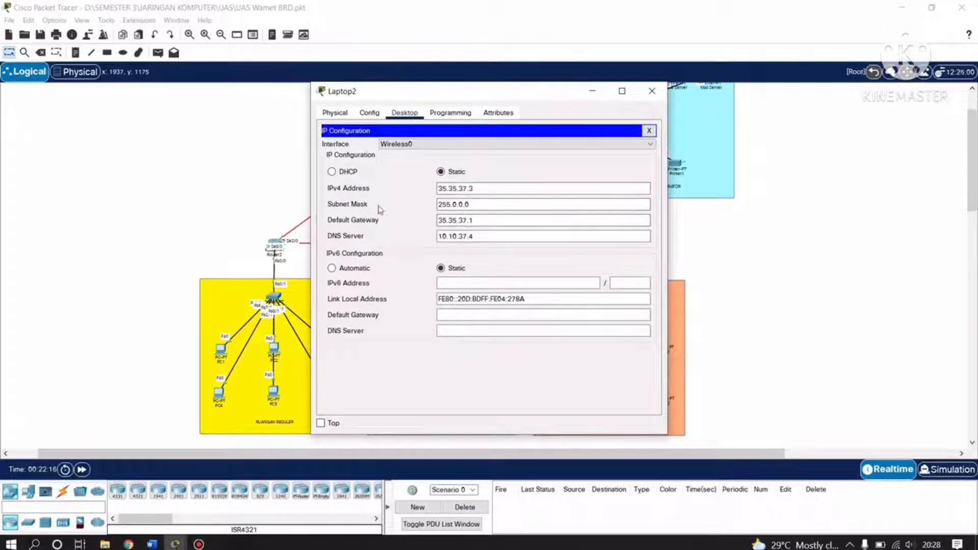
click(450, 204)
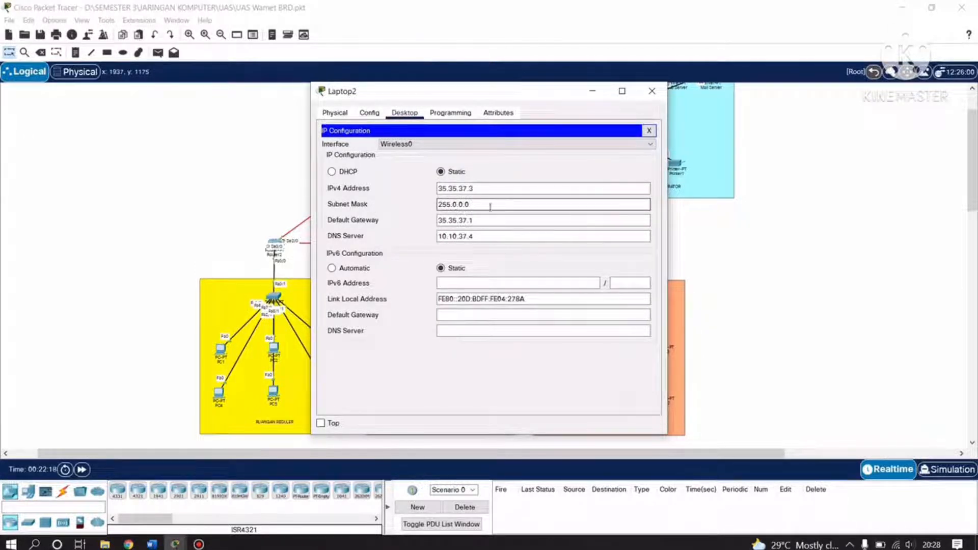
click(445, 221)
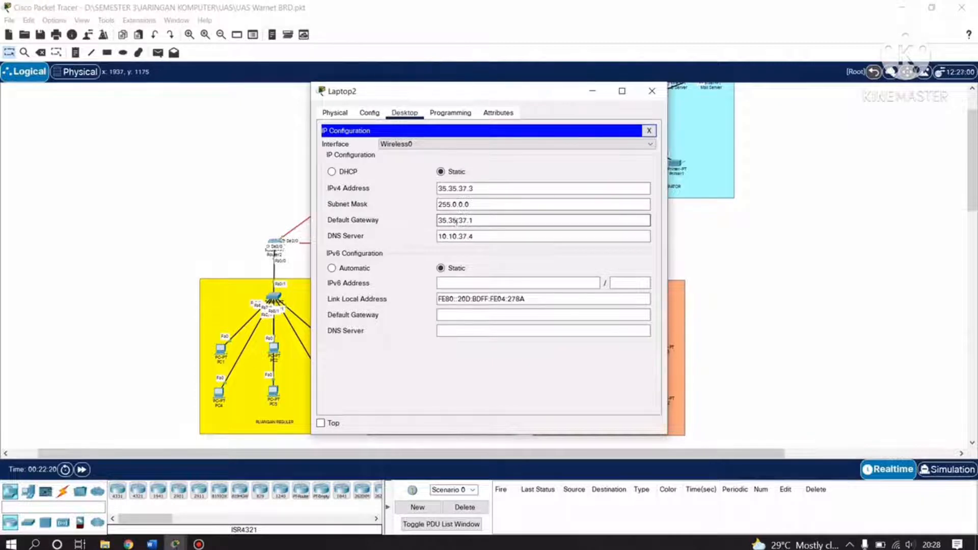
click(447, 236)
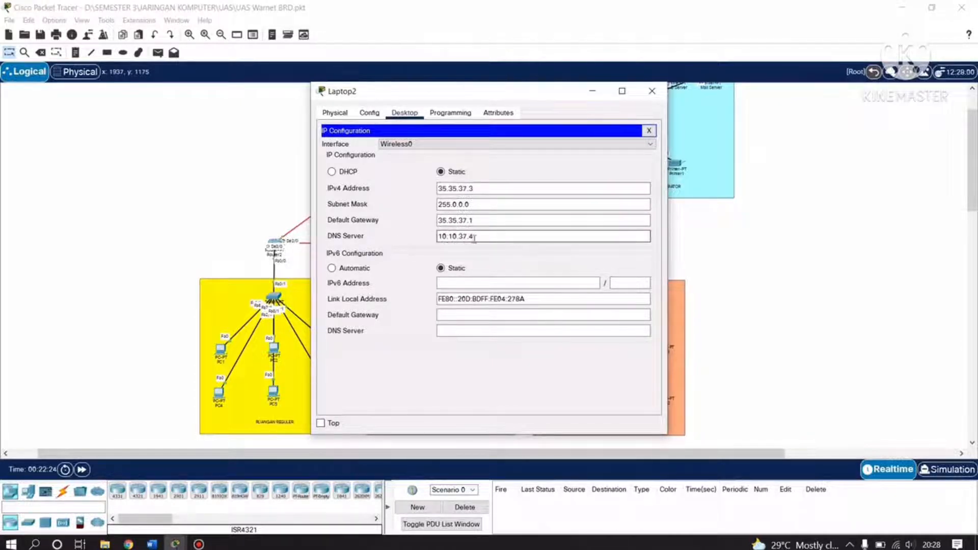
click(652, 90)
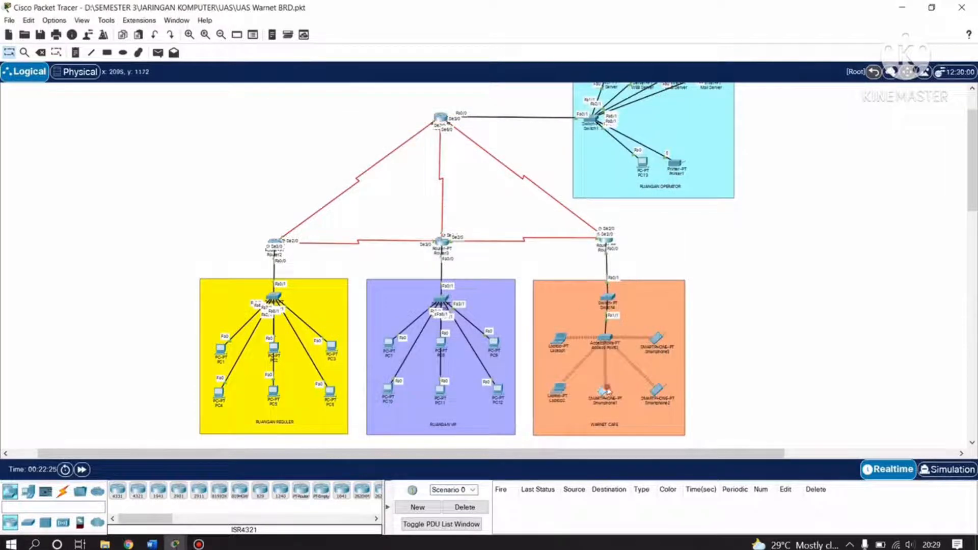
click(606, 391)
click(364, 159)
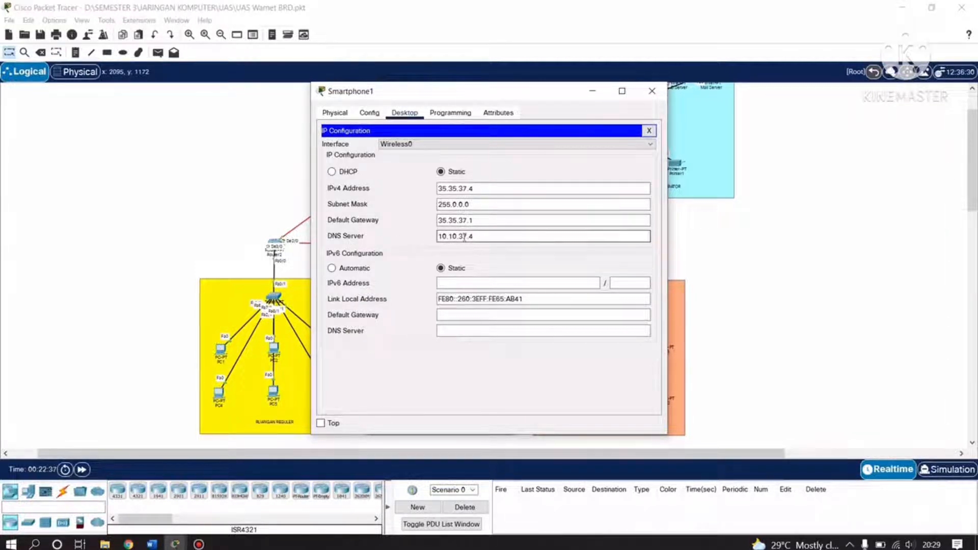
click(652, 91)
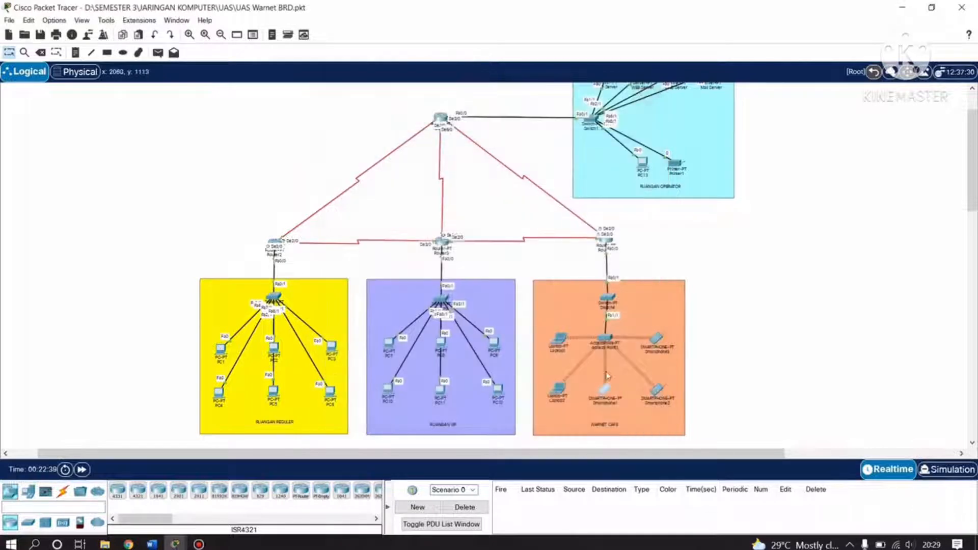
click(658, 390)
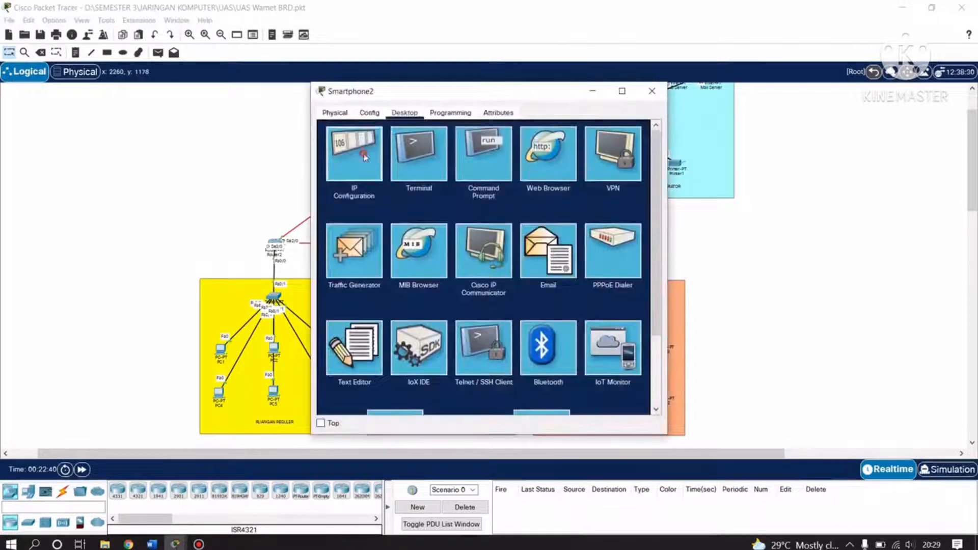
click(364, 156)
click(473, 189)
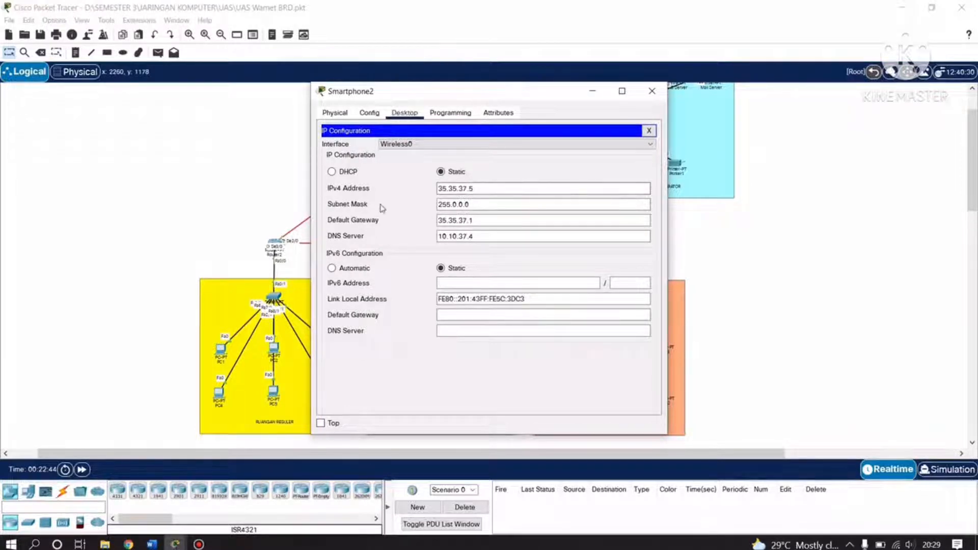
click(448, 204)
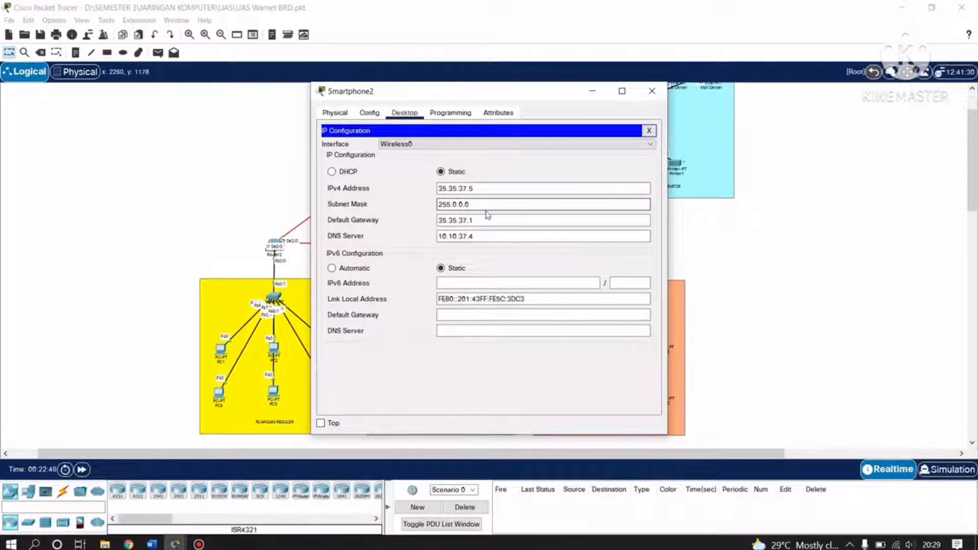
click(441, 221)
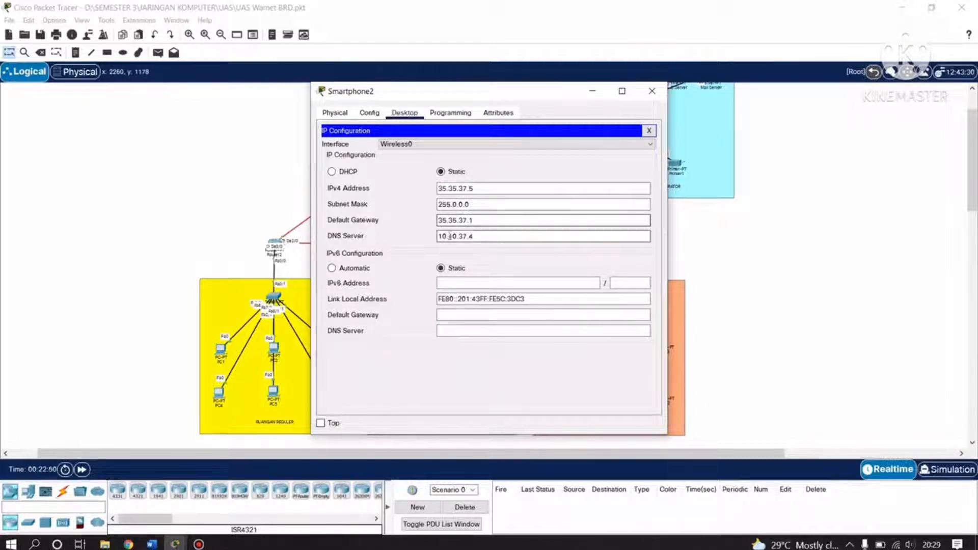
click(438, 237)
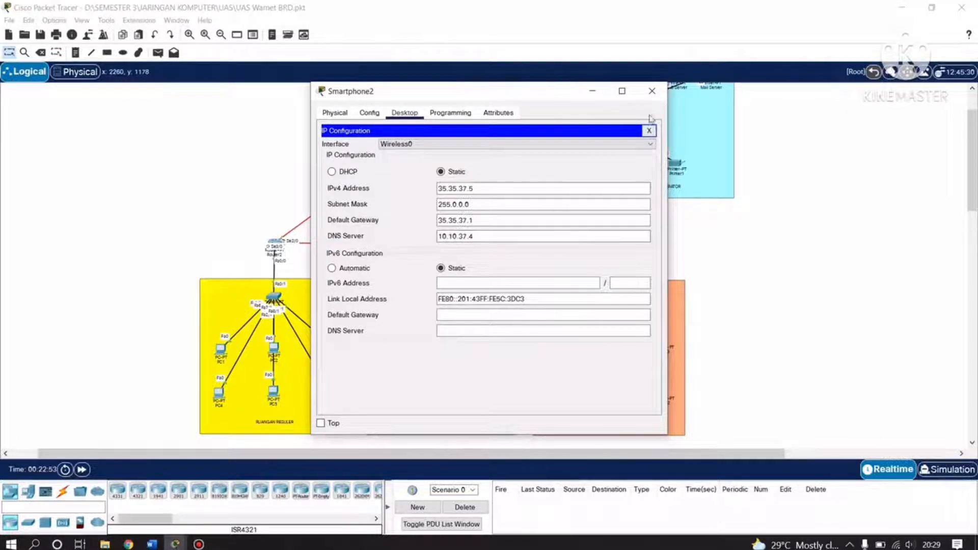
click(652, 91)
click(660, 340)
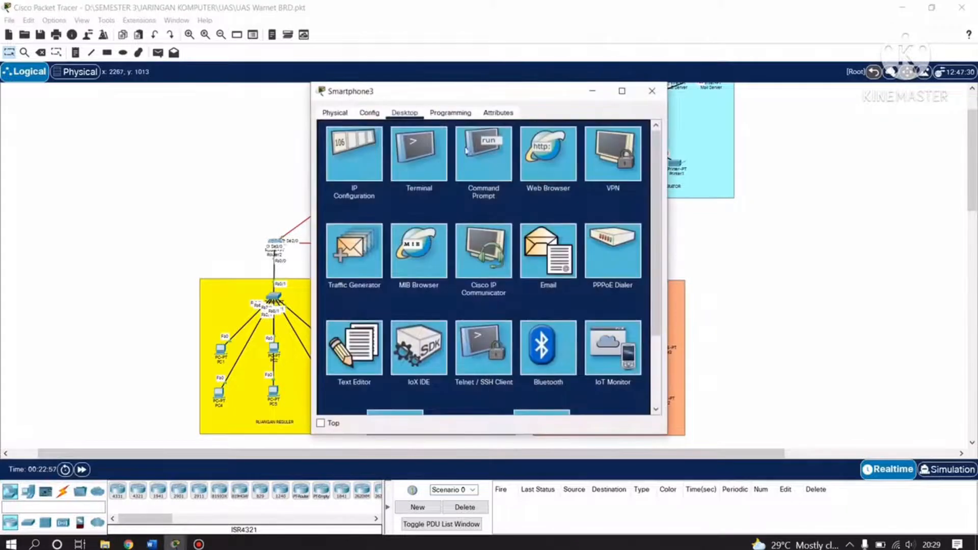
click(356, 155)
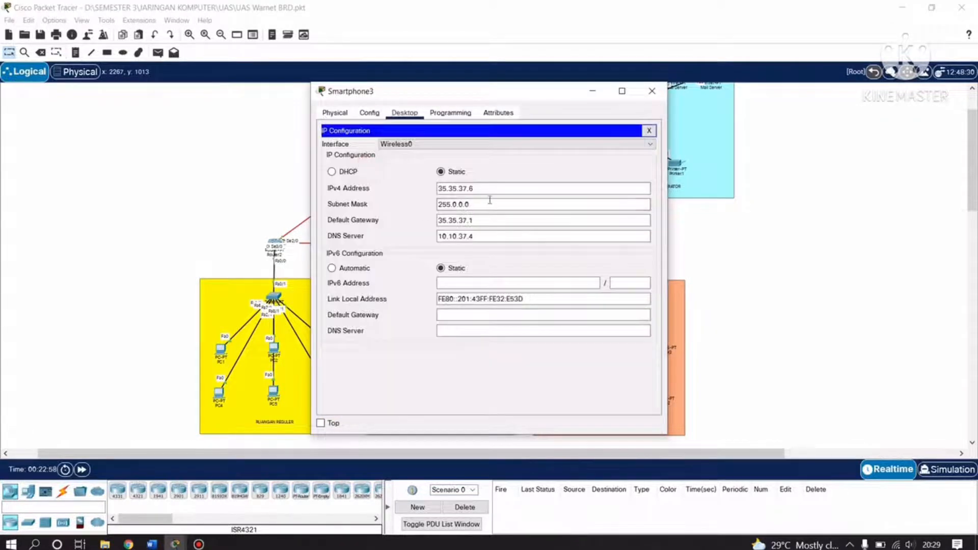
click(468, 189)
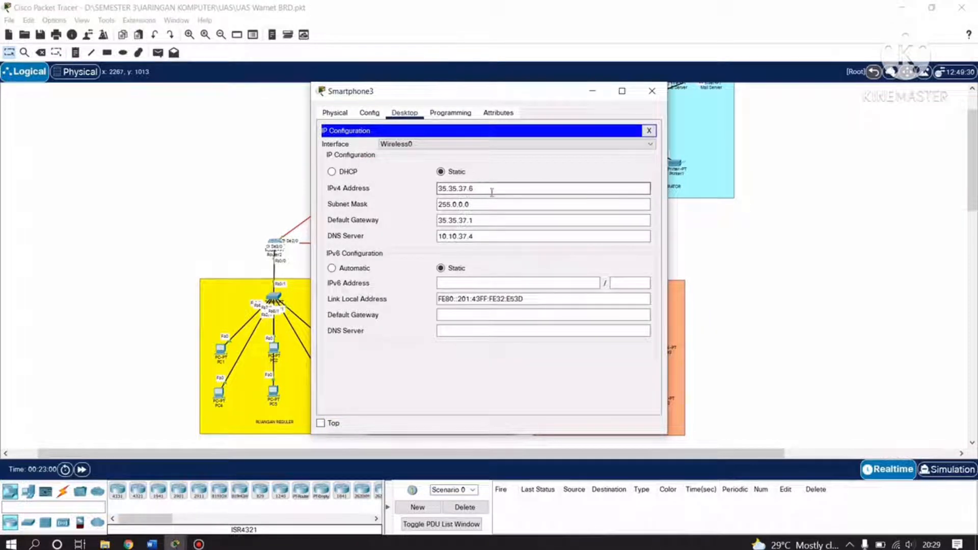
click(452, 205)
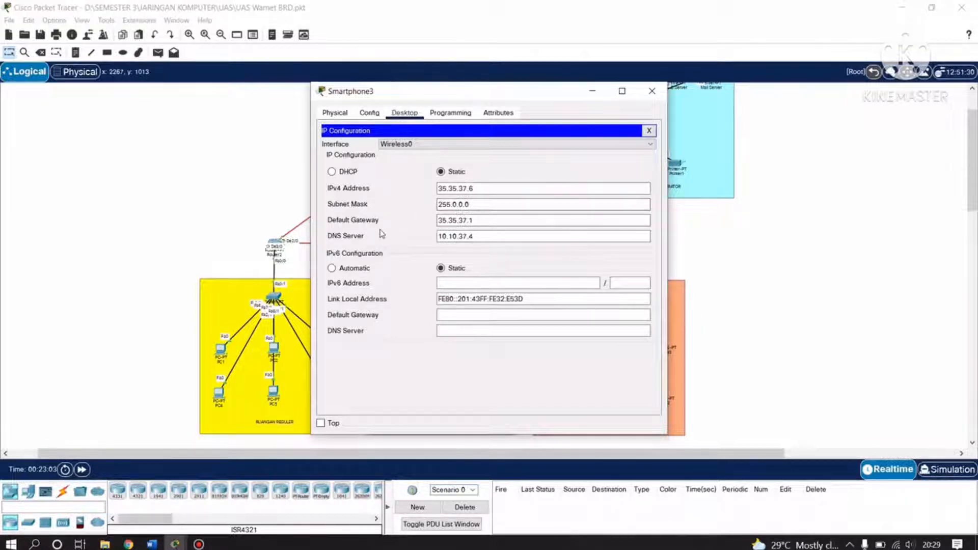
click(466, 222)
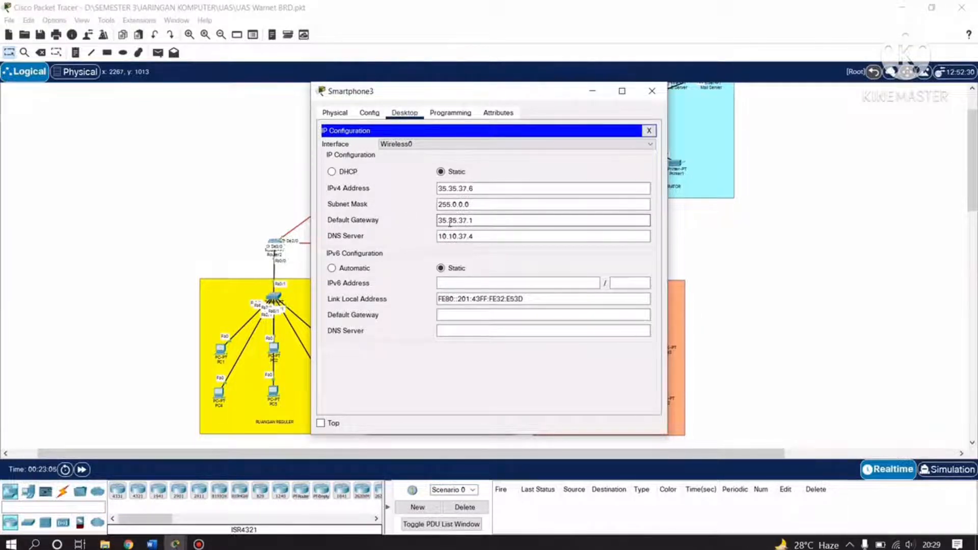
click(488, 237)
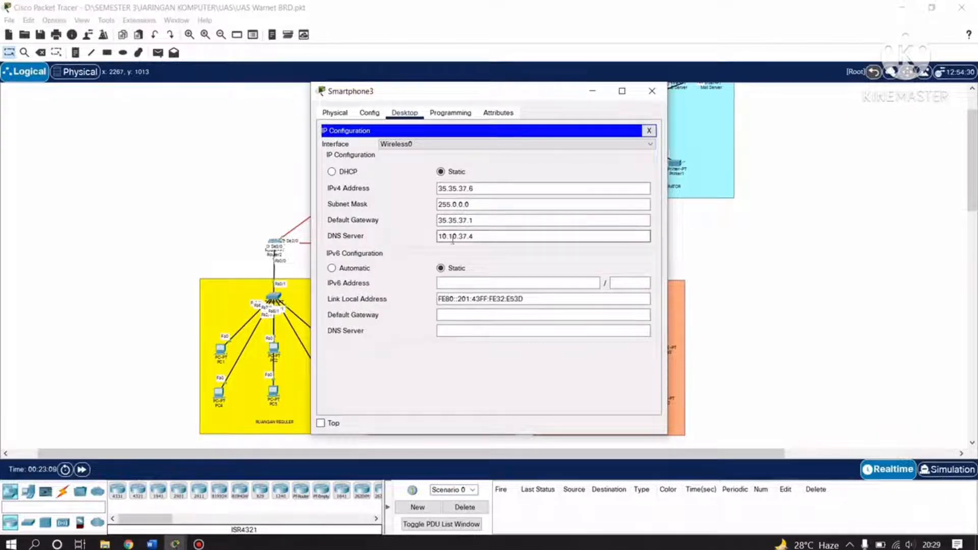
click(652, 91)
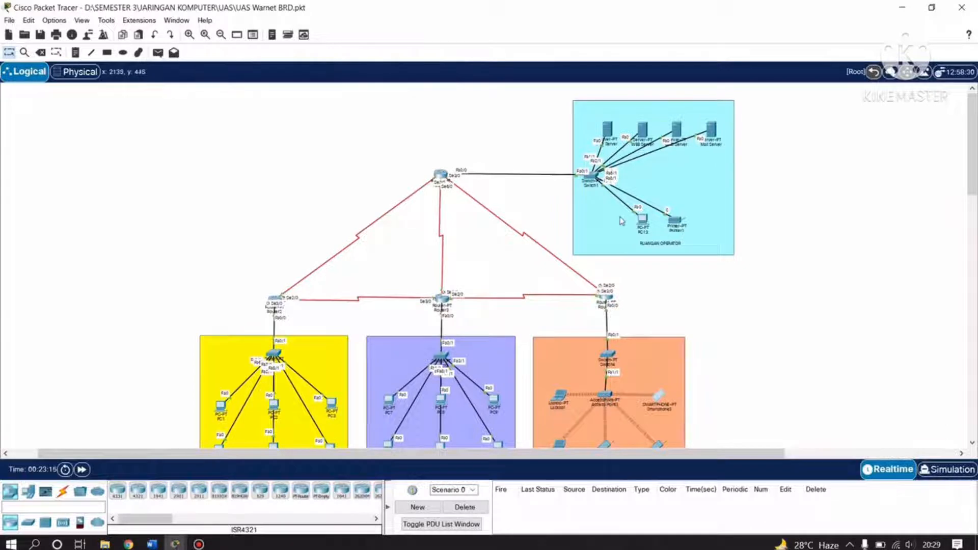
click(639, 226)
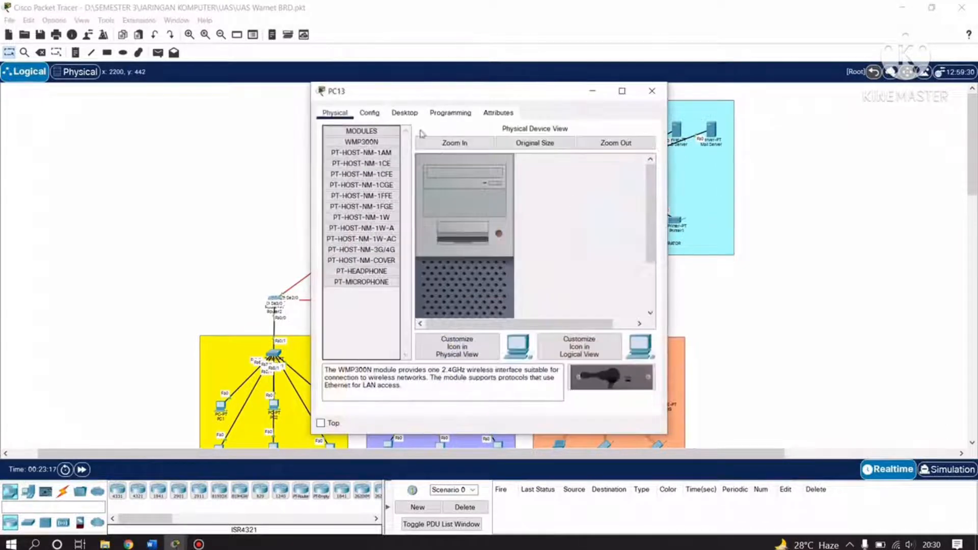
click(406, 113)
click(374, 147)
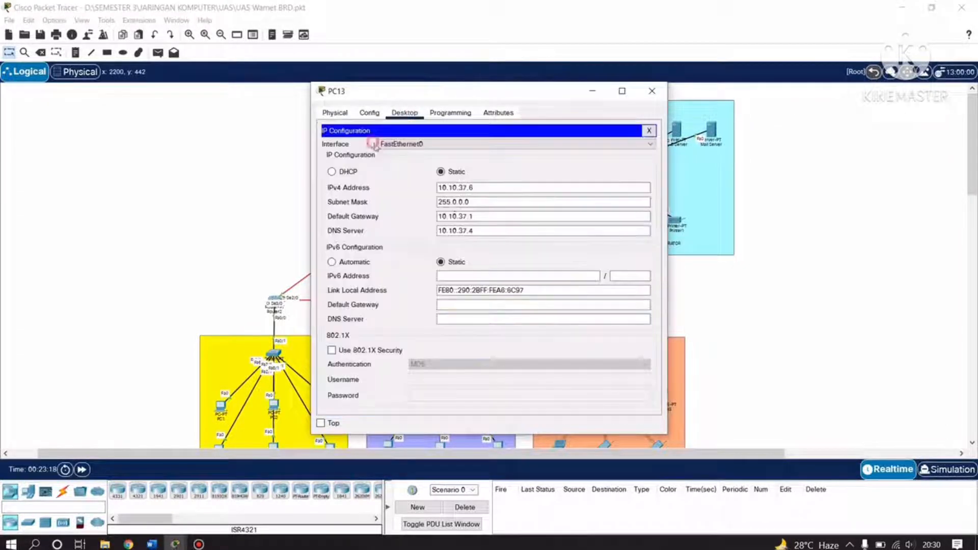
click(484, 188)
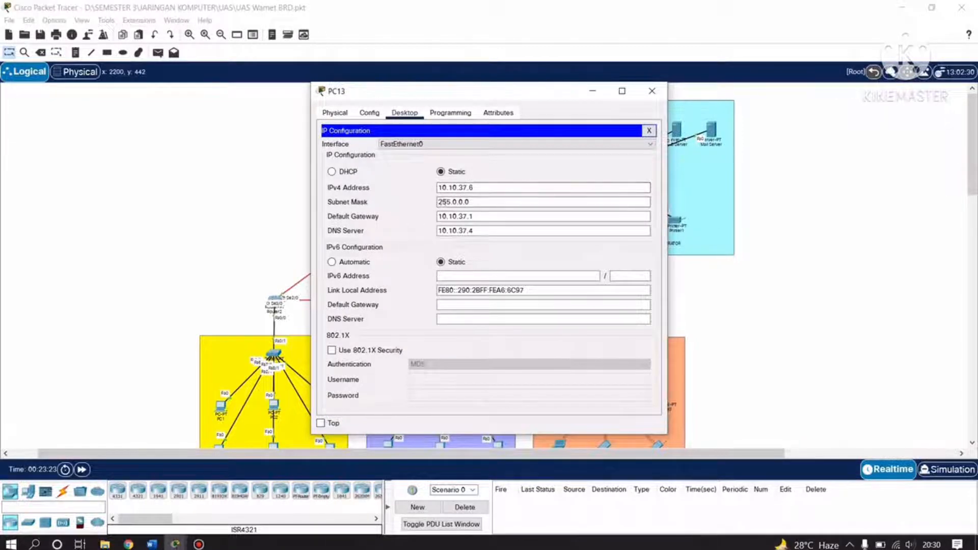
click(456, 203)
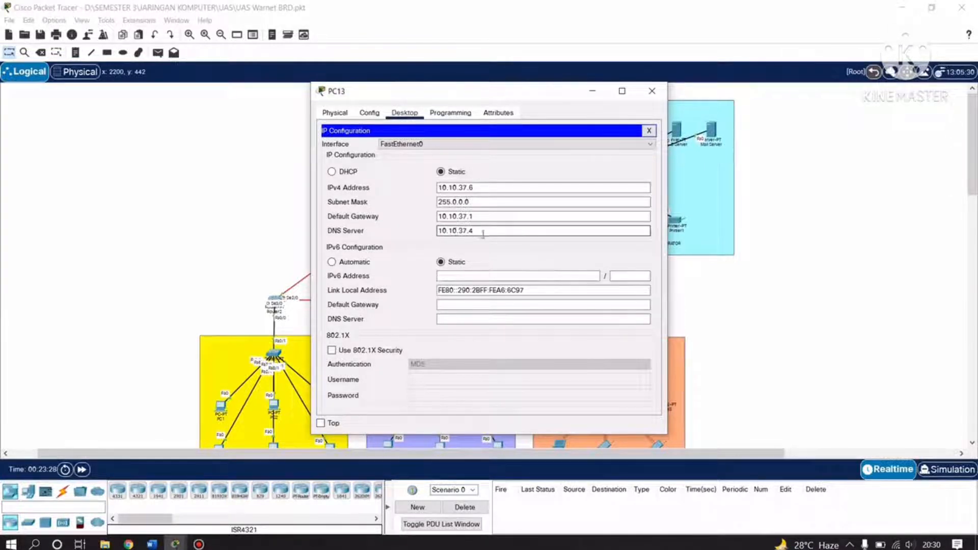
click(651, 91)
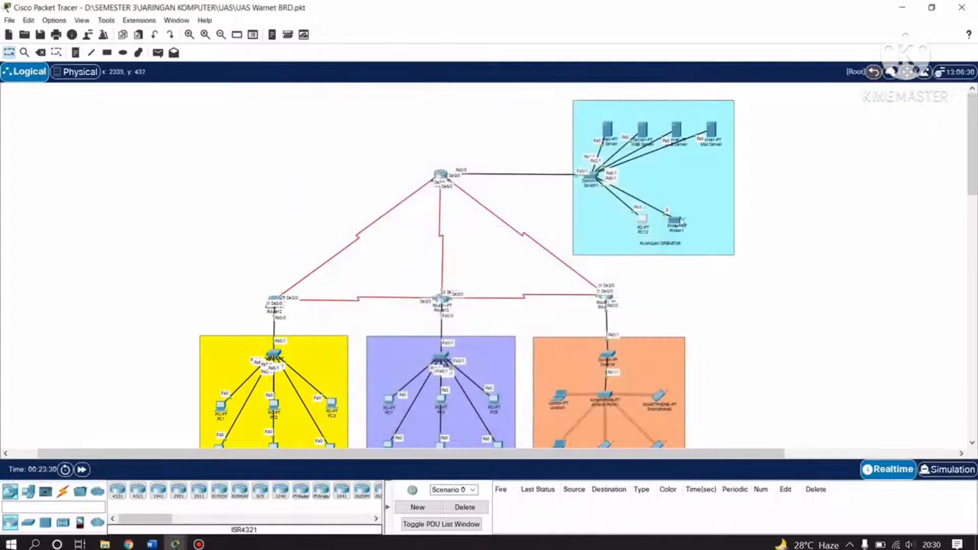
click(676, 221)
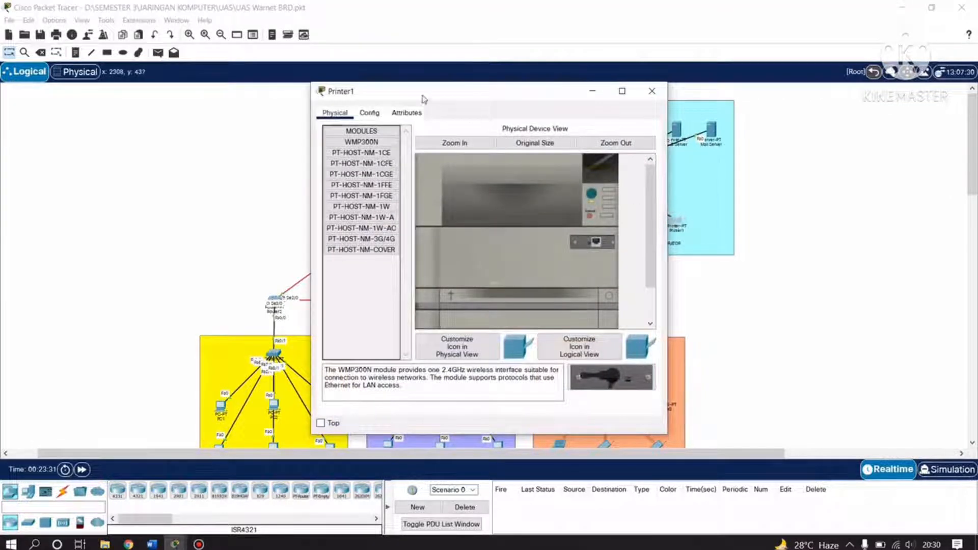
click(369, 113)
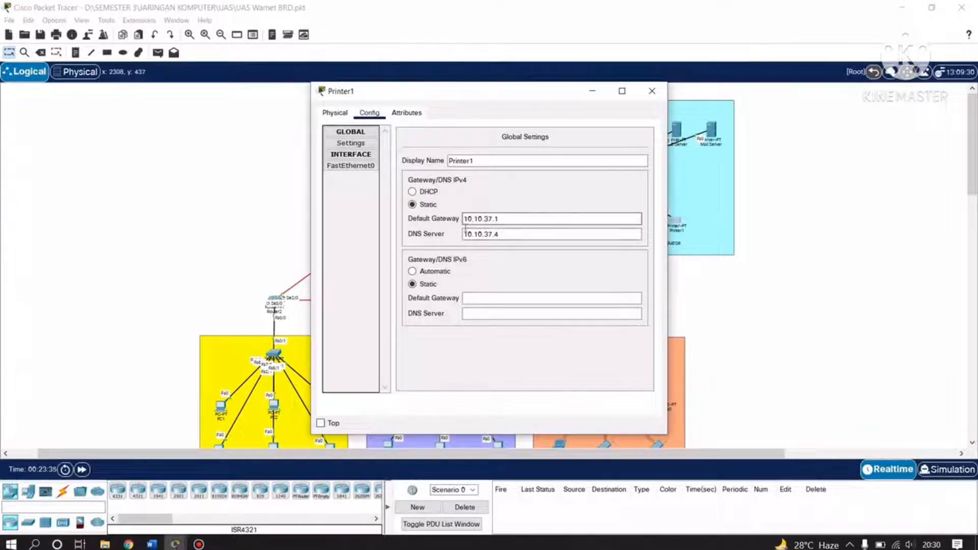
click(336, 113)
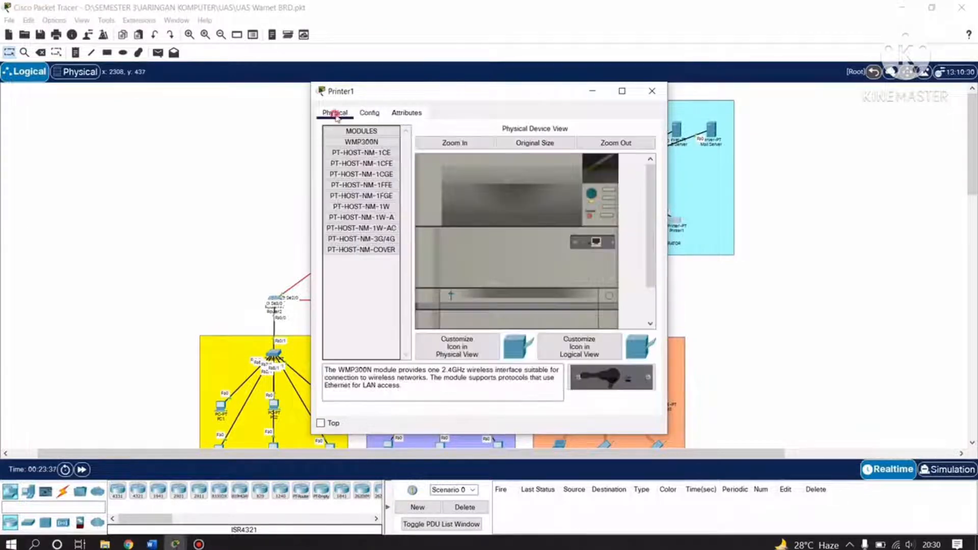
click(407, 112)
click(369, 112)
click(358, 167)
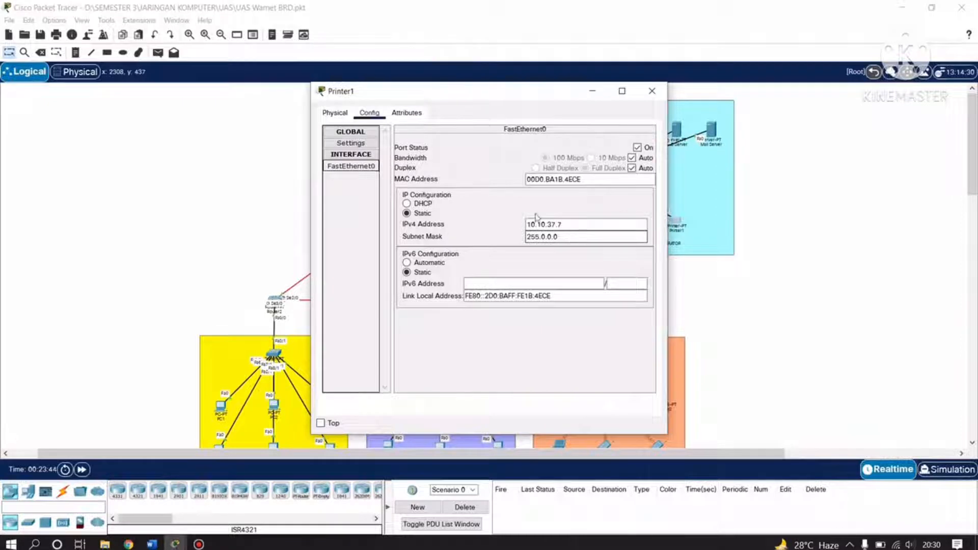
click(351, 143)
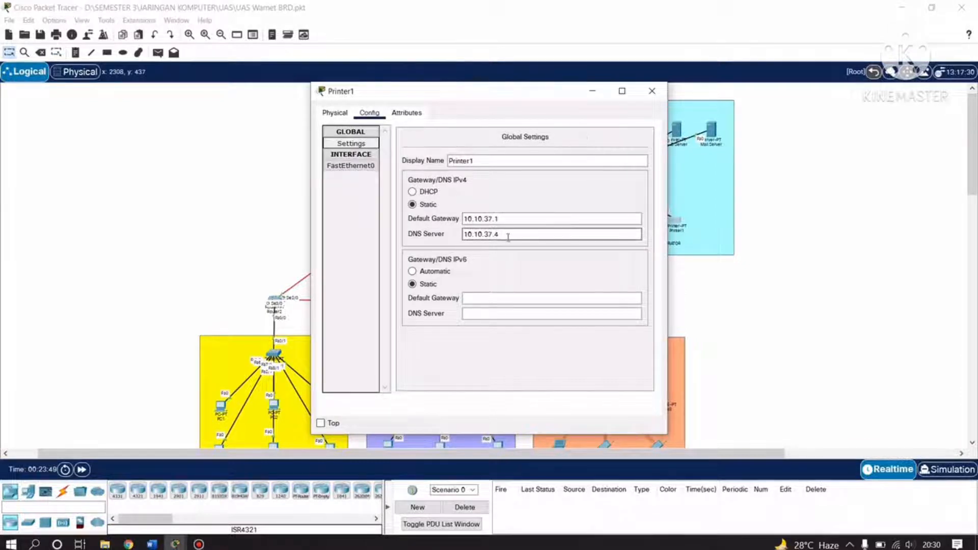
click(652, 90)
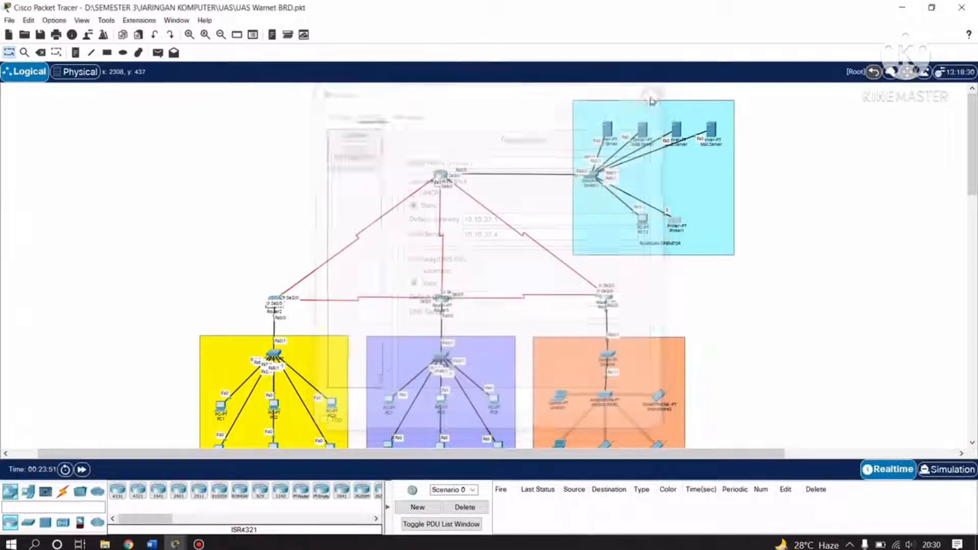
Open Router1's Config tab and view its FastEthernet0/0 interface settings.
scroll(739, 288, down, 3)
scroll(710, 281, up, 3)
scroll(438, 300, down, 3)
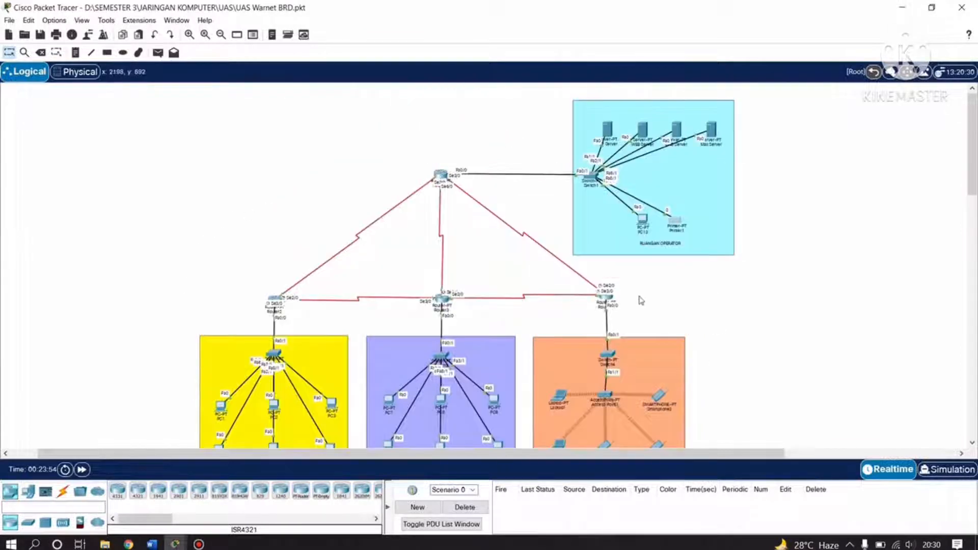
scroll(647, 350, down, 3)
scroll(668, 332, up, 6)
click(440, 174)
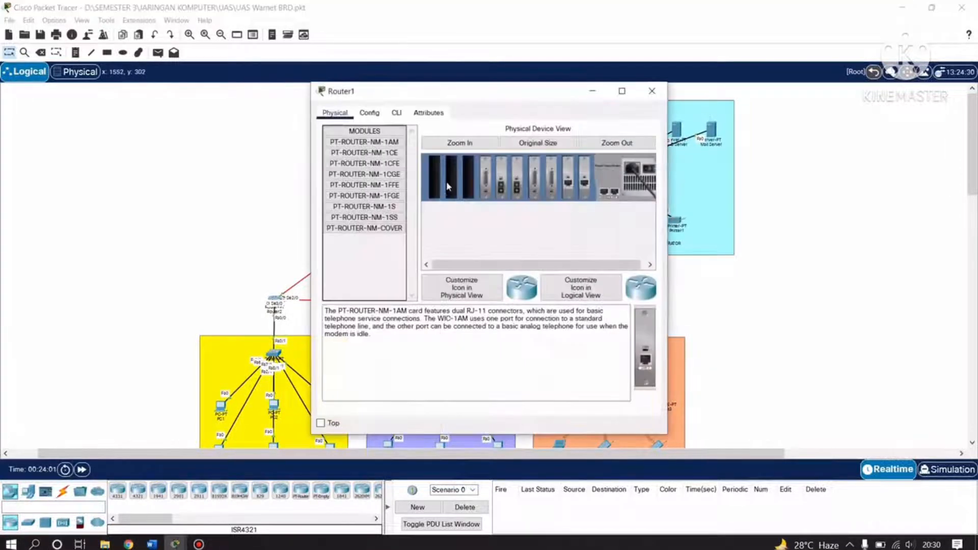
click(369, 113)
drag(463, 91, 167, 83)
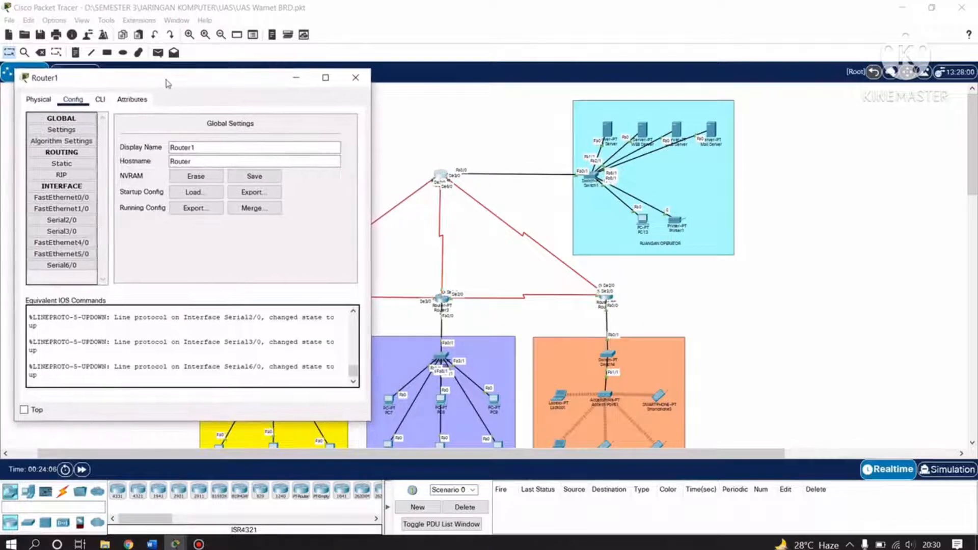
click(69, 200)
drag(191, 77, 236, 92)
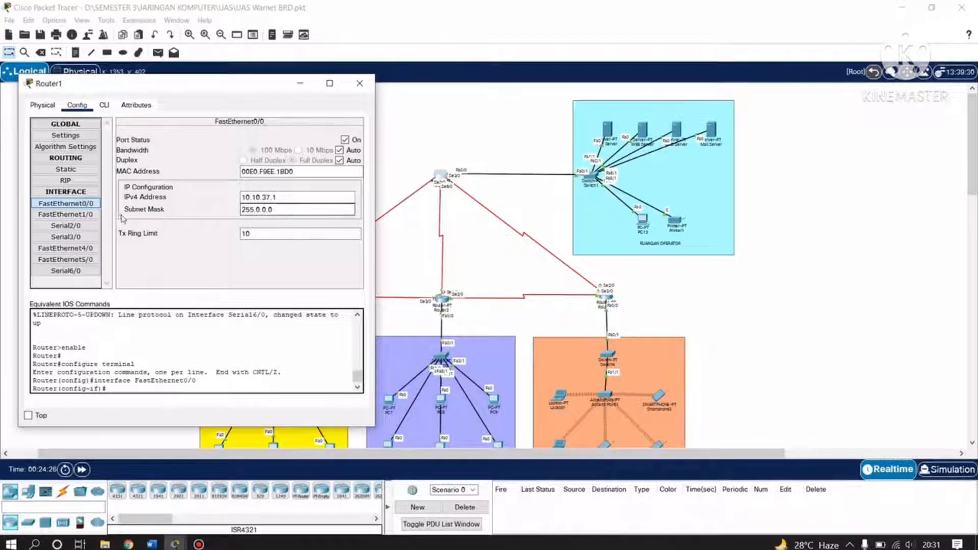
Check Router1's Serial2/0 address 12.12.37.1 with mask 255.0.0.0.
click(82, 214)
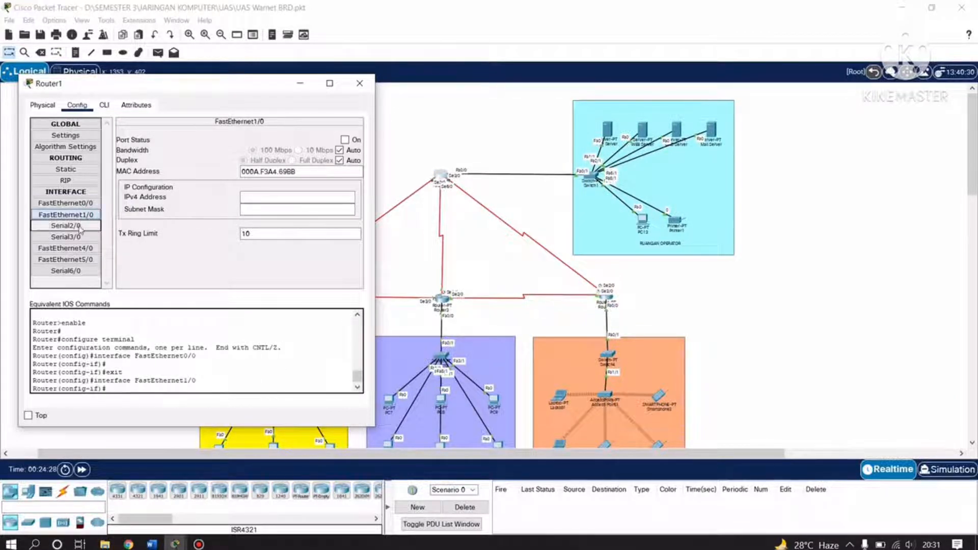
click(79, 226)
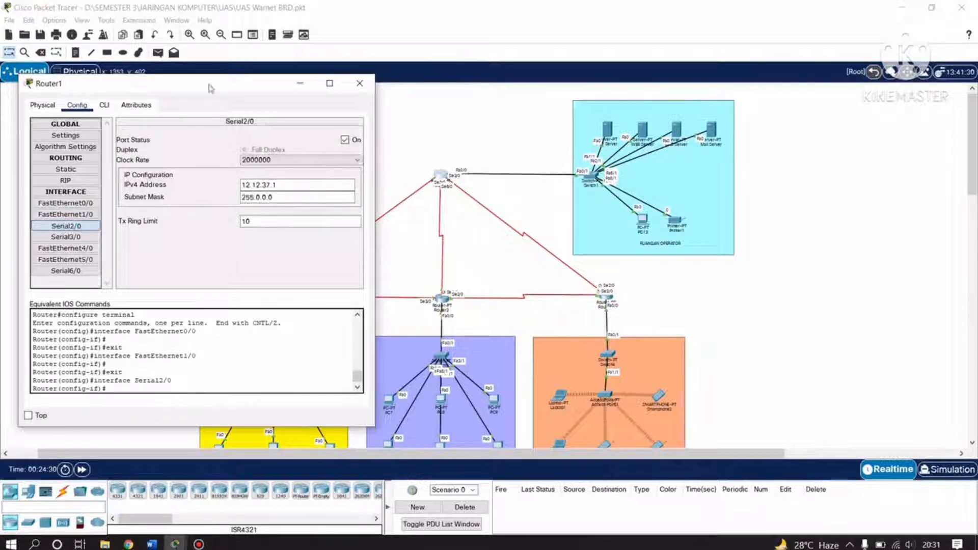
drag(227, 85, 774, 96)
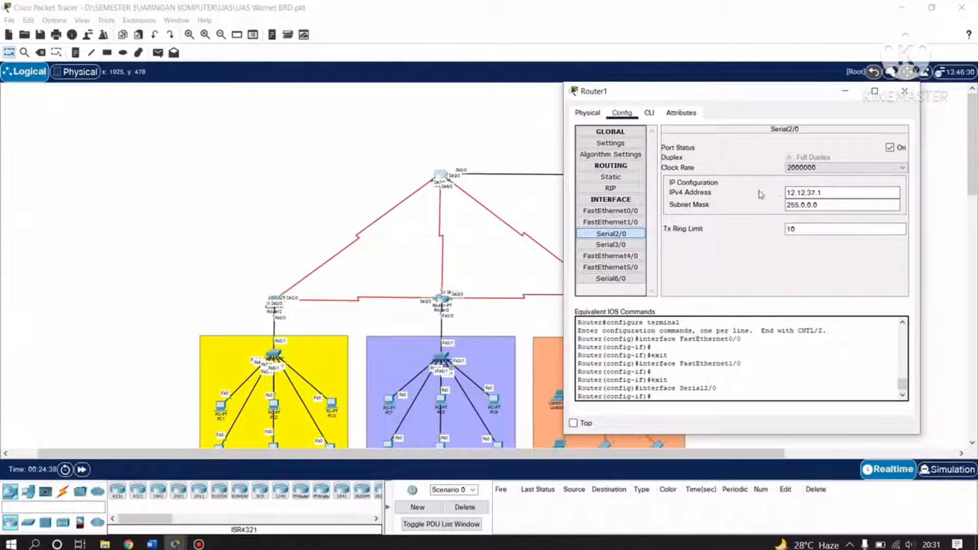
click(805, 205)
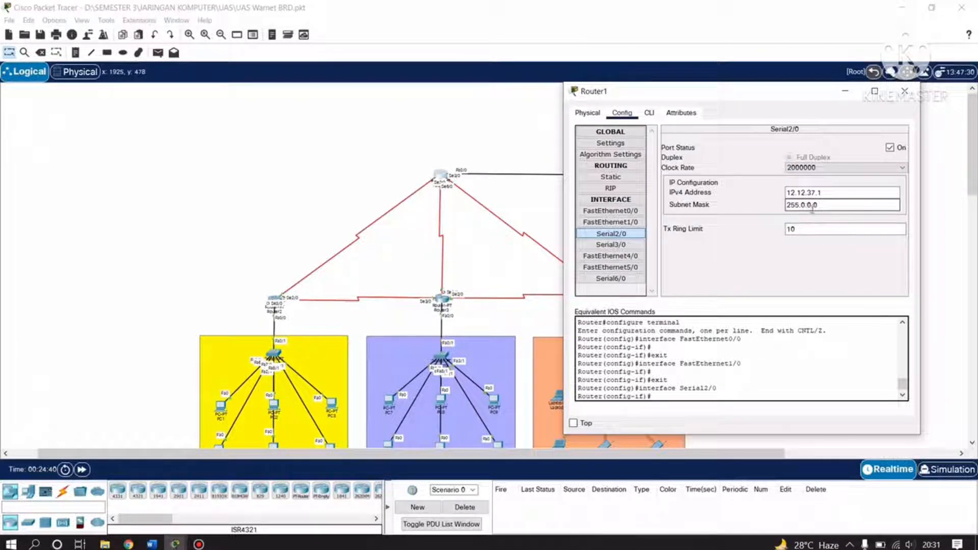
Check Router1's Serial3/0 address 14.14.37.1 and its subnet mask.
click(614, 248)
drag(712, 92, 761, 92)
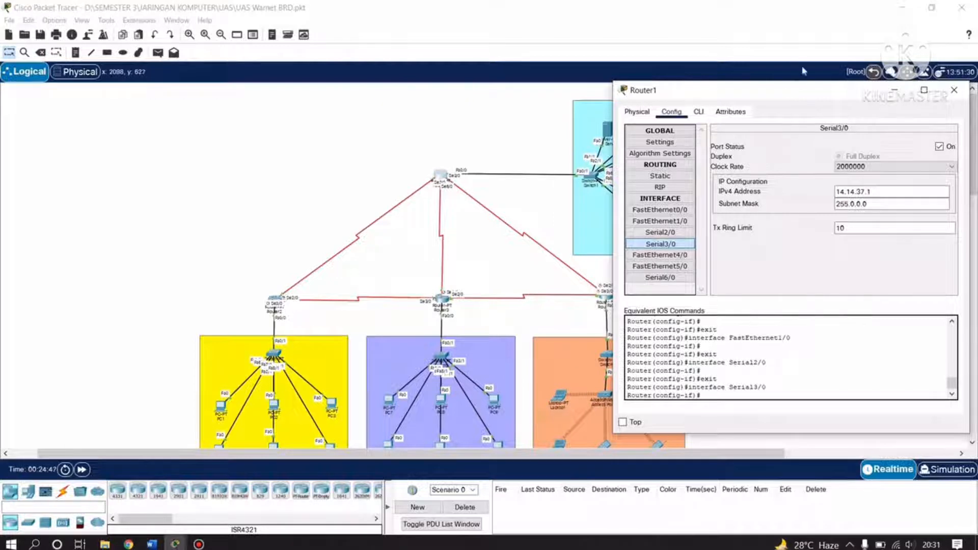
drag(787, 91, 755, 78)
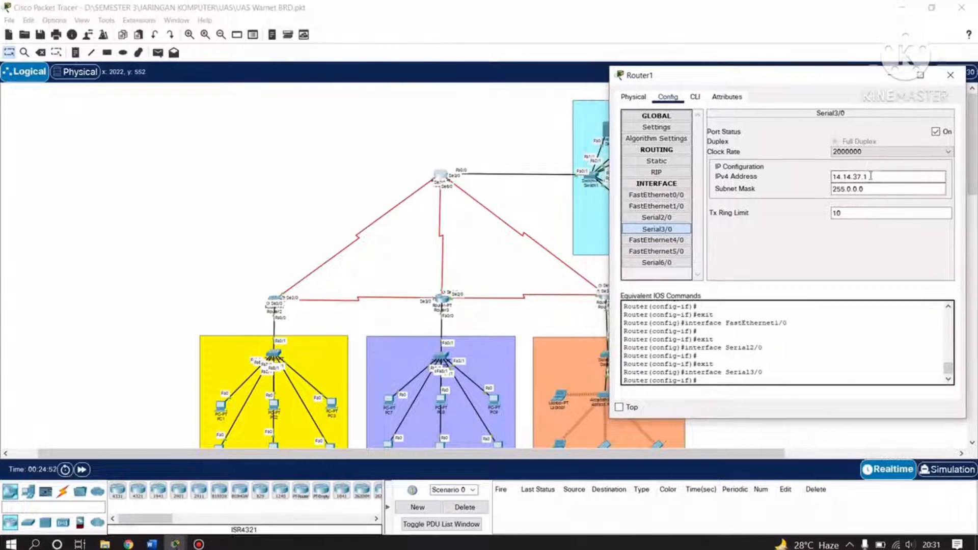
click(839, 190)
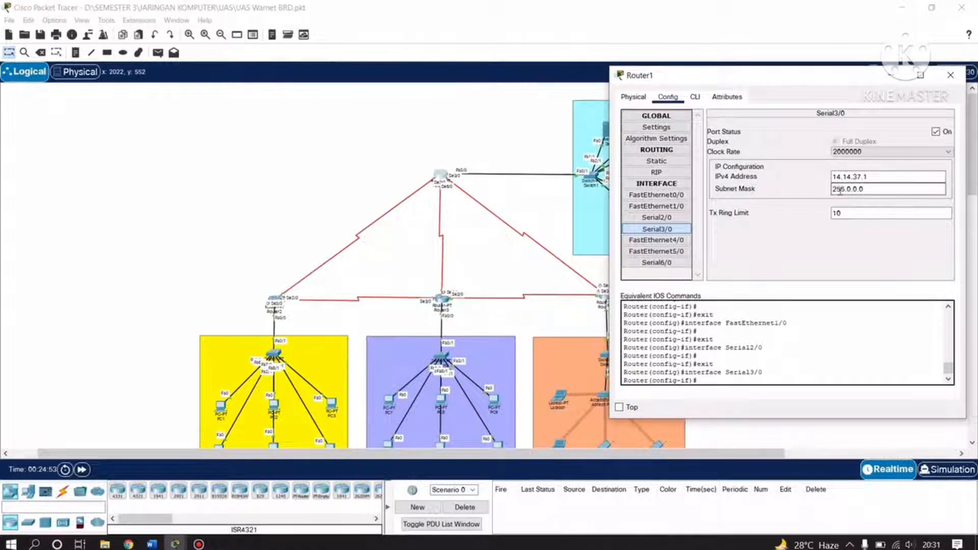
Check Router1's Serial6/0 at 13.13.37.1/255.0.0.0, clock 2000000, and close its window.
click(659, 264)
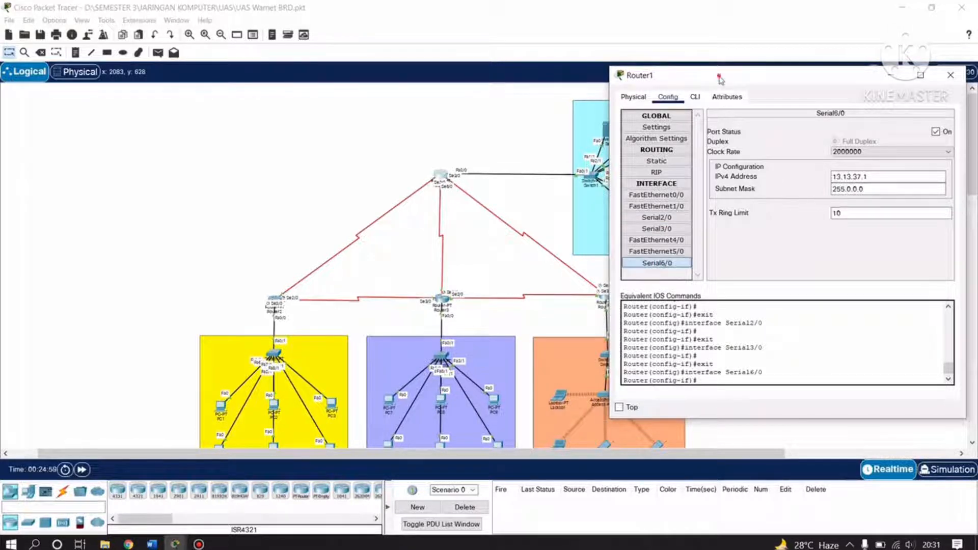
drag(719, 78, 732, 77)
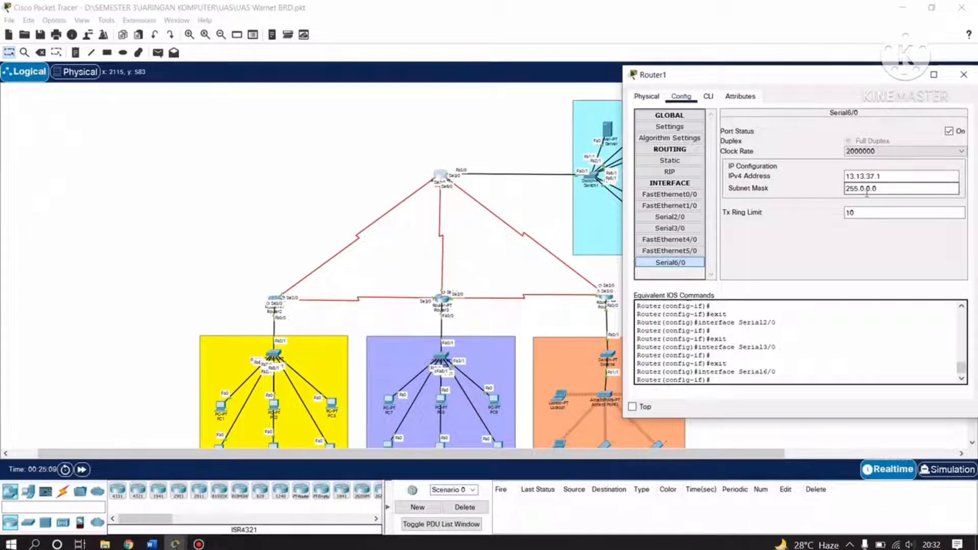
drag(887, 75, 809, 80)
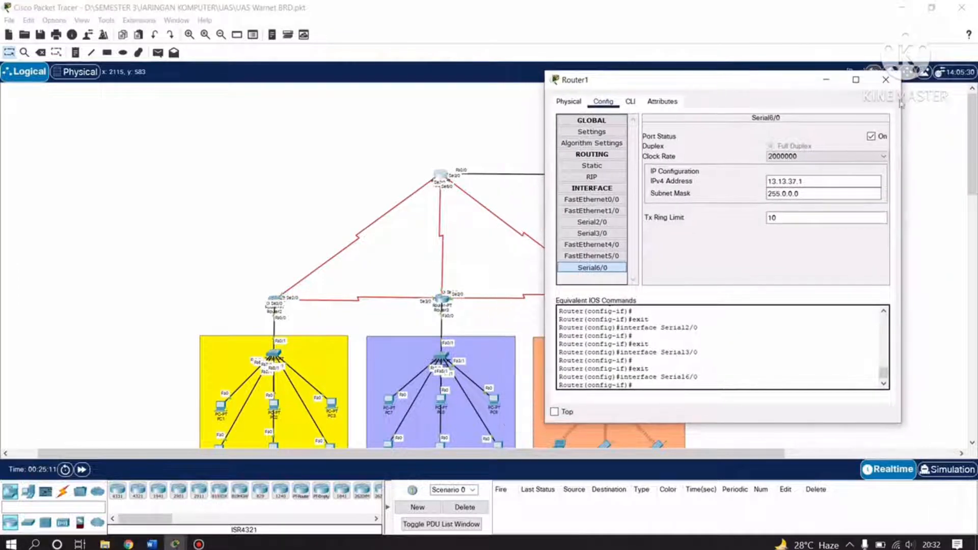
click(886, 80)
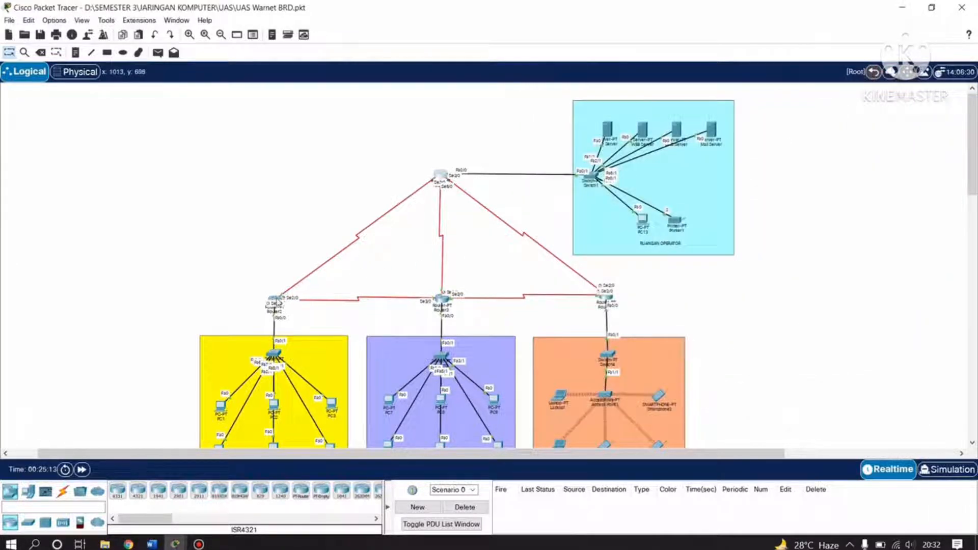
click(276, 302)
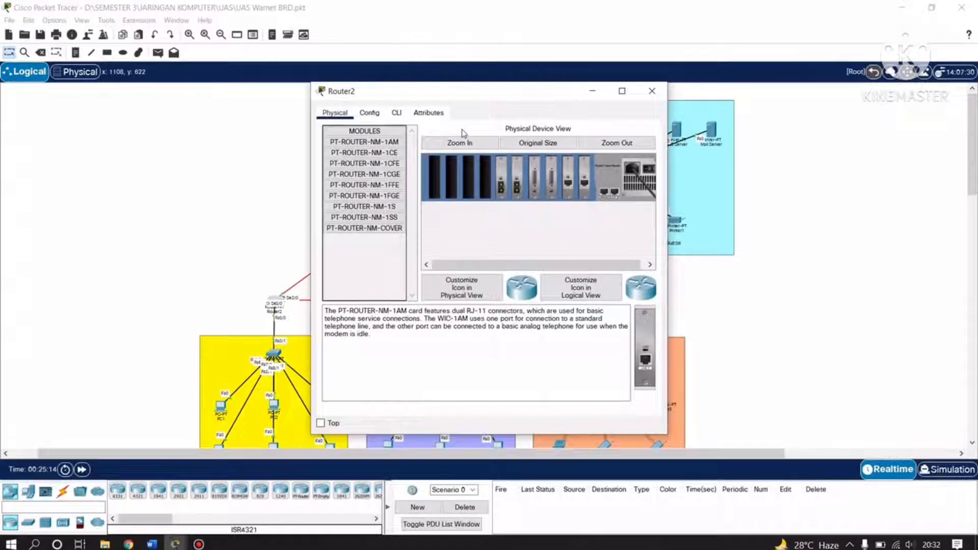
Confirm Router2's FastEthernet0/0 is 192.168.37.126/255.255.255.128, then view FastEthernet1/0.
click(369, 112)
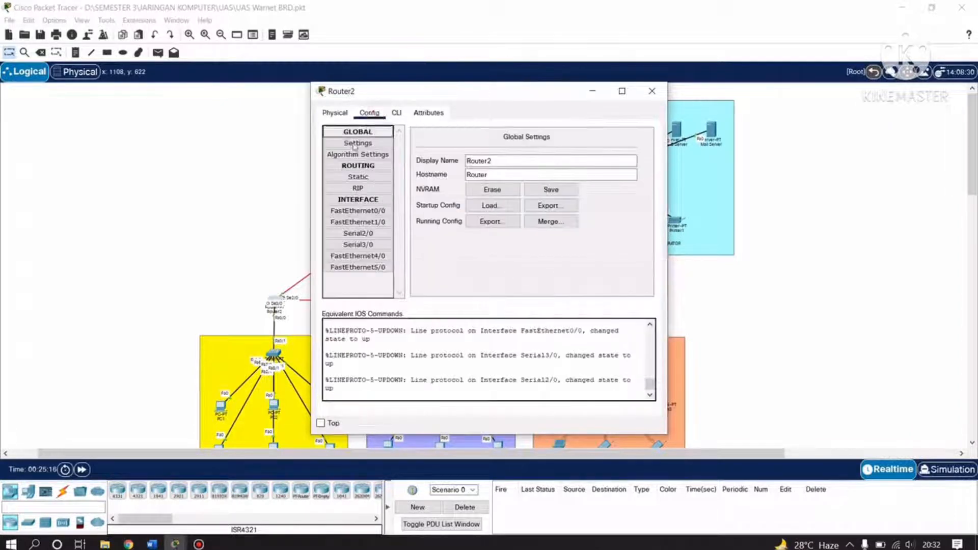
click(358, 211)
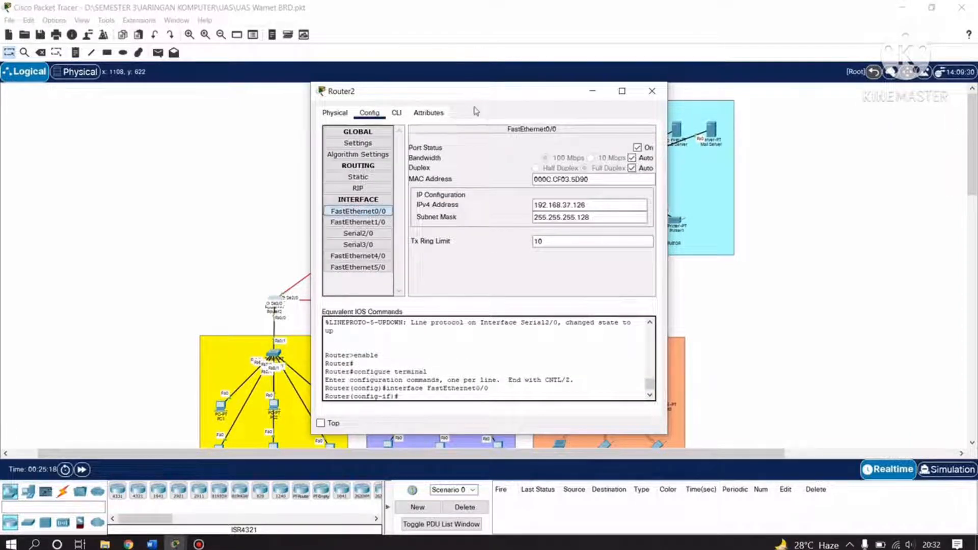
drag(456, 100, 665, 86)
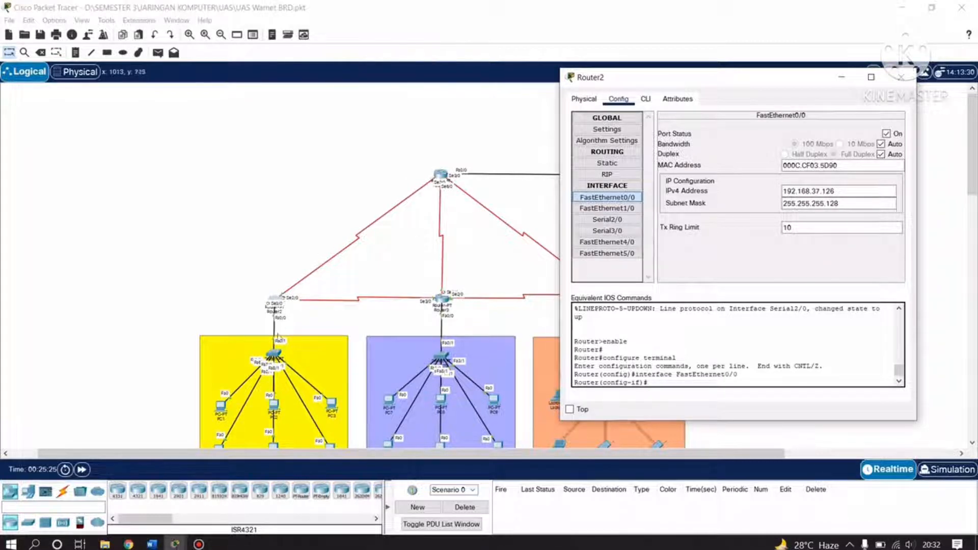
scroll(336, 325, down, 3)
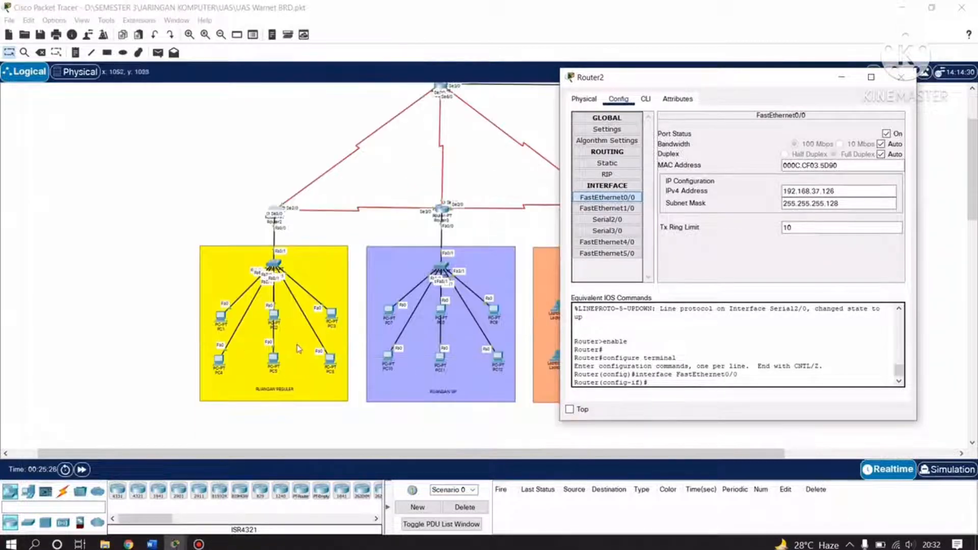
scroll(385, 306, up, 3)
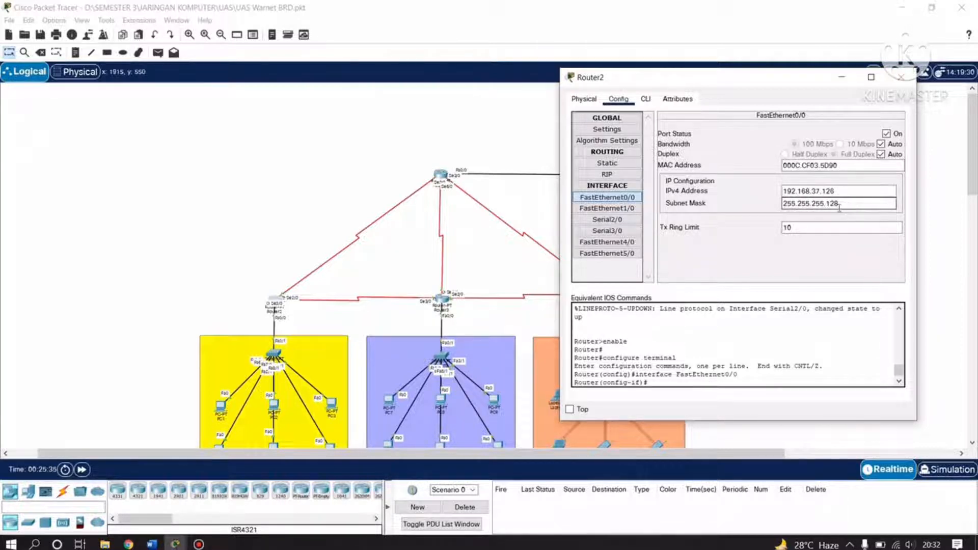
click(607, 209)
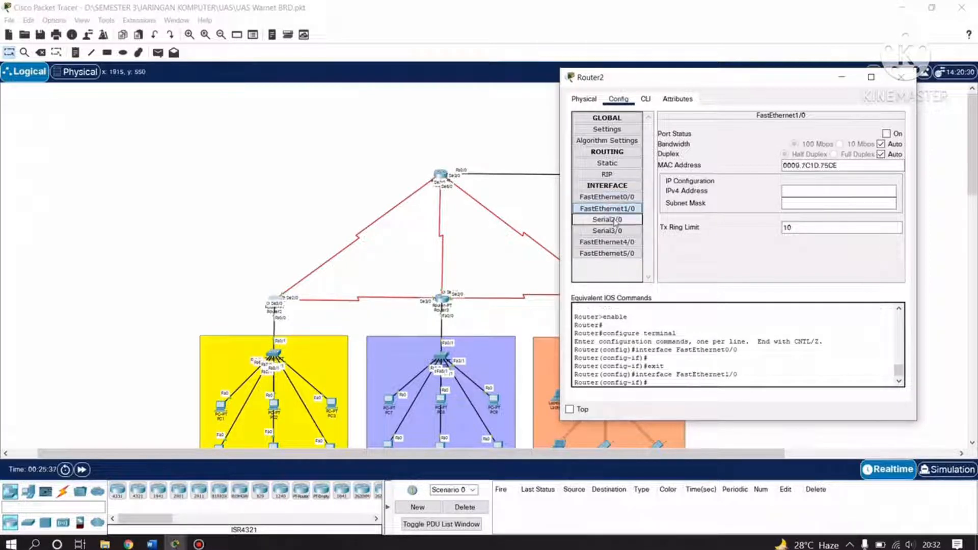
Apply IP 12.12.37.2 with mask 255.0.0.0 on Router2's Serial2/0.
click(613, 221)
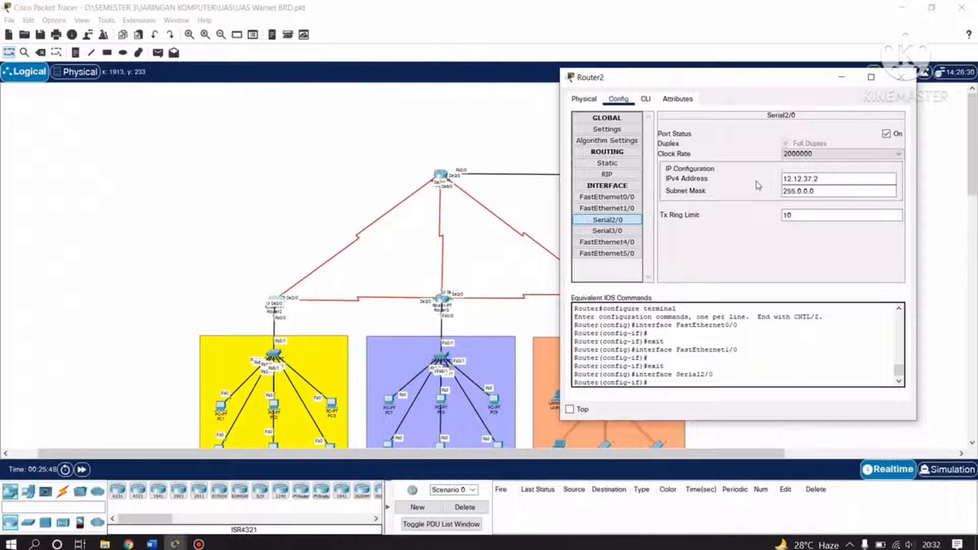
click(785, 178)
drag(734, 83, 723, 91)
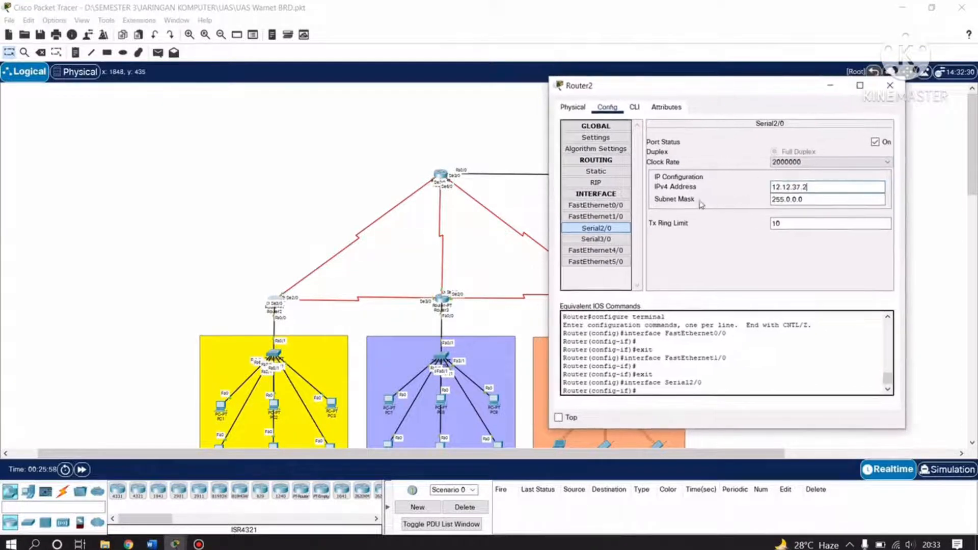
click(807, 200)
click(801, 199)
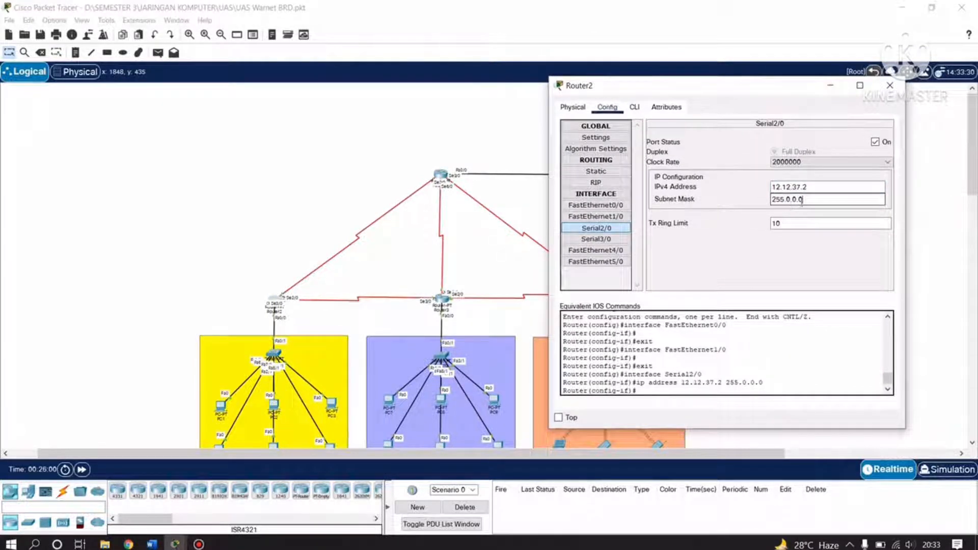
Verify Router2's Serial3/0 is 23.23.37.2 with mask 255.0.0.0.
click(597, 239)
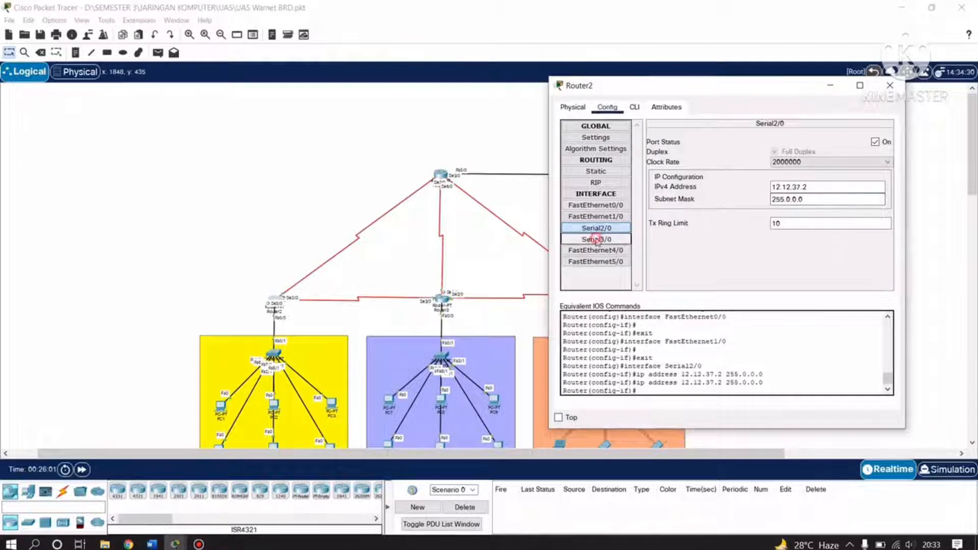
drag(747, 98, 774, 95)
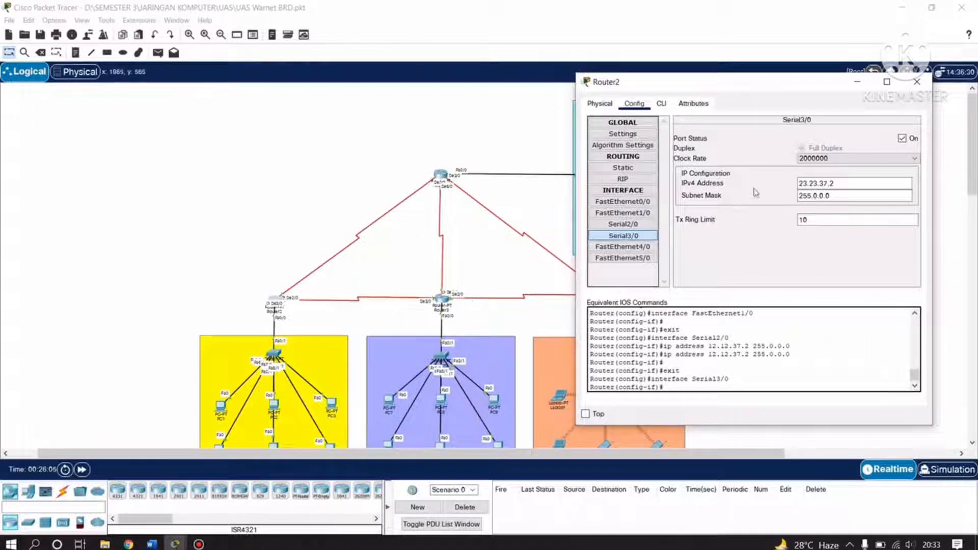
click(818, 185)
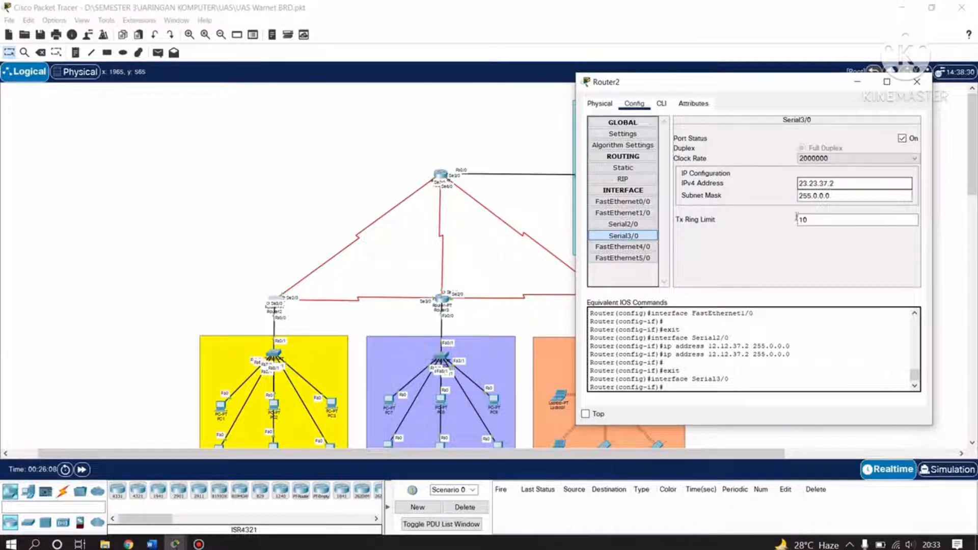
click(815, 197)
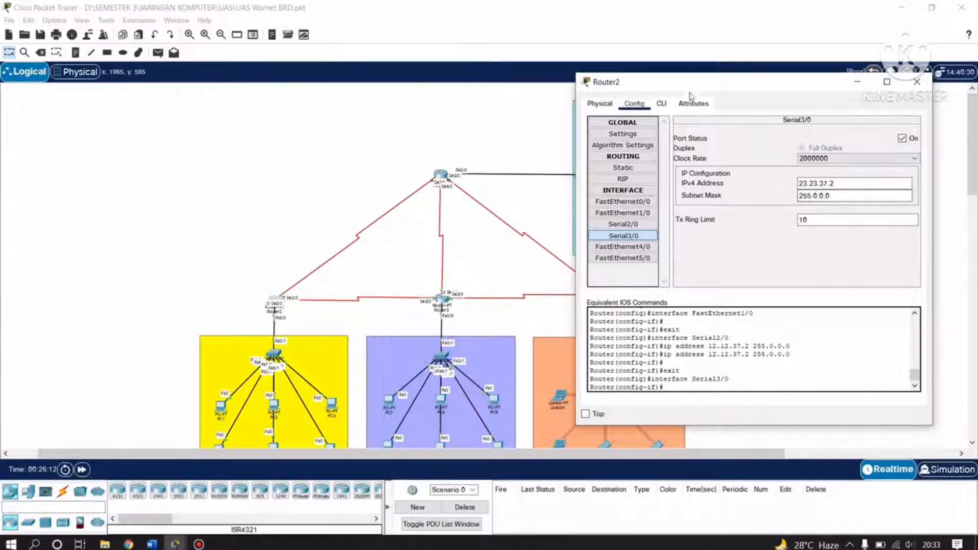
drag(693, 83, 654, 110)
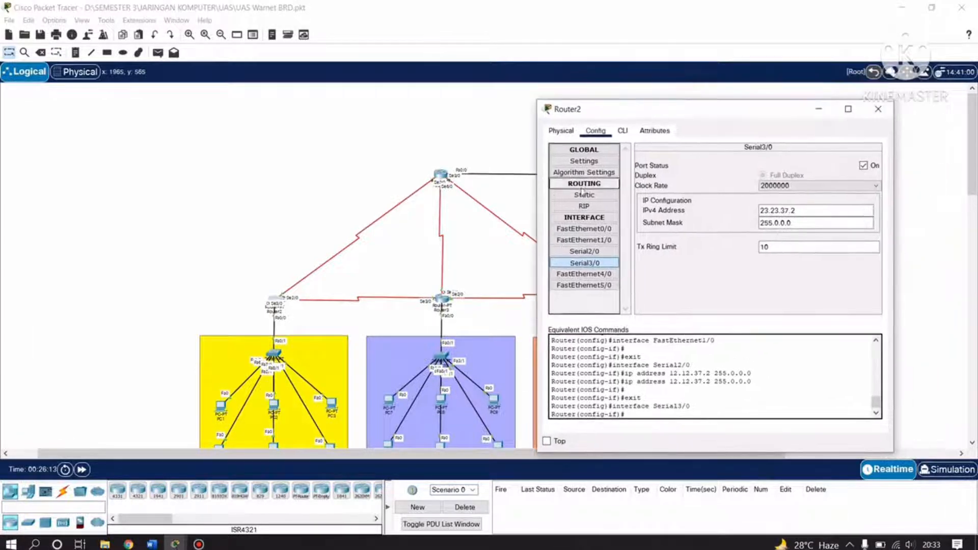
click(585, 251)
click(585, 262)
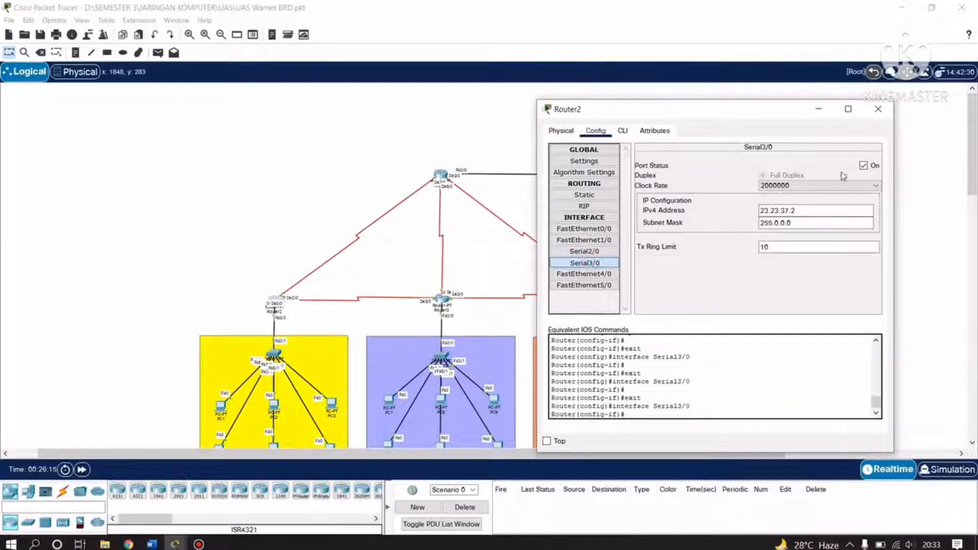
drag(766, 118, 448, 105)
Close Router2's window and open Router3's Config settings.
click(512, 103)
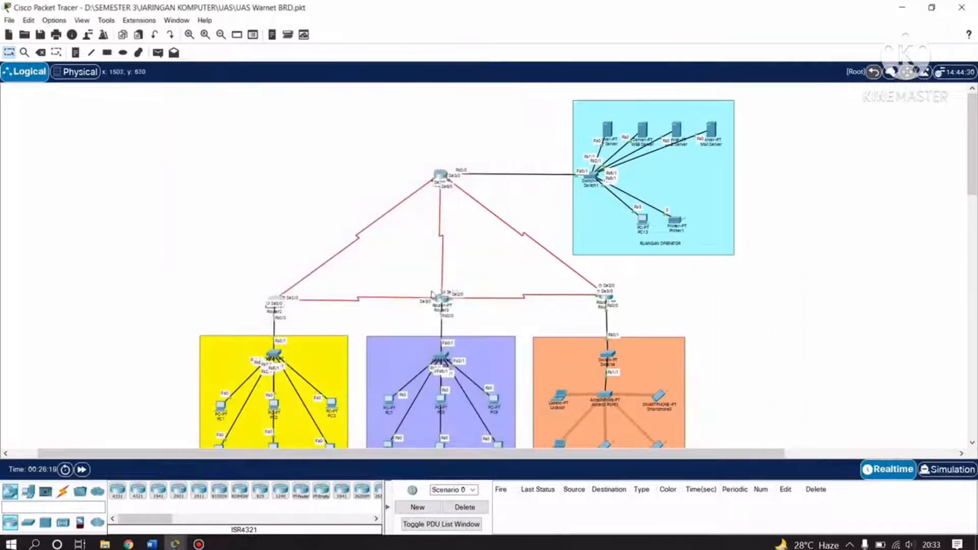
click(441, 299)
drag(474, 97, 685, 68)
click(533, 101)
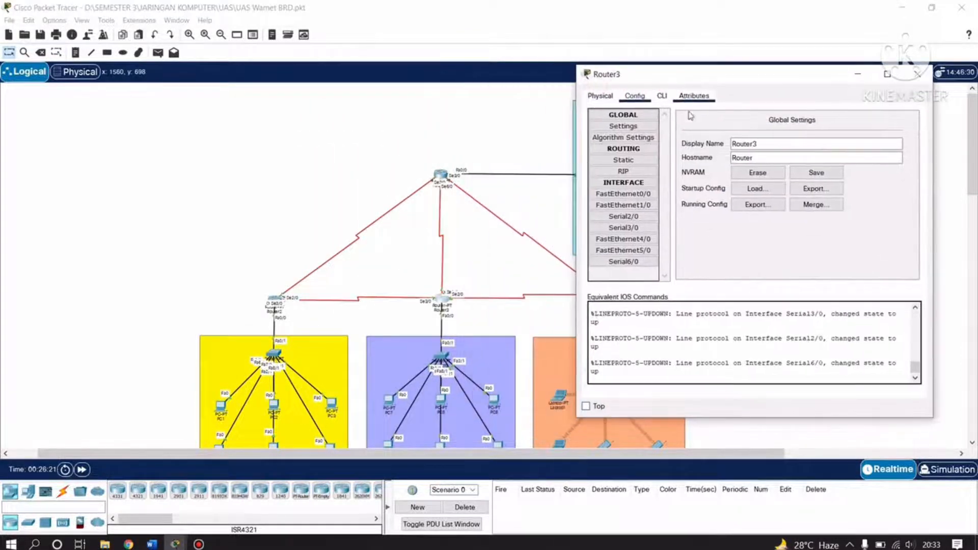
Confirm Router3's FastEthernet0/0 is 192.168.37.254 / 255.255.255.128, and view FastEthernet1/0.
click(623, 194)
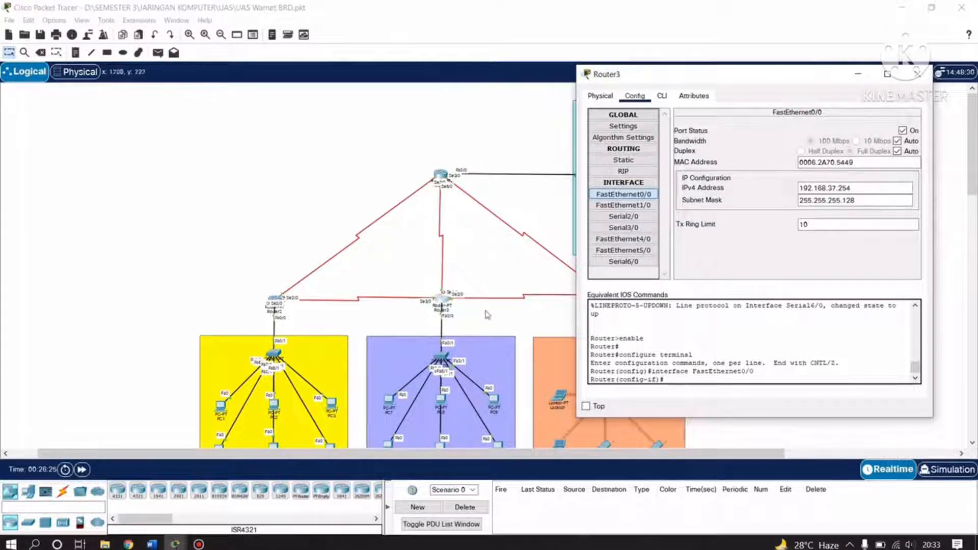
scroll(474, 295, down, 3)
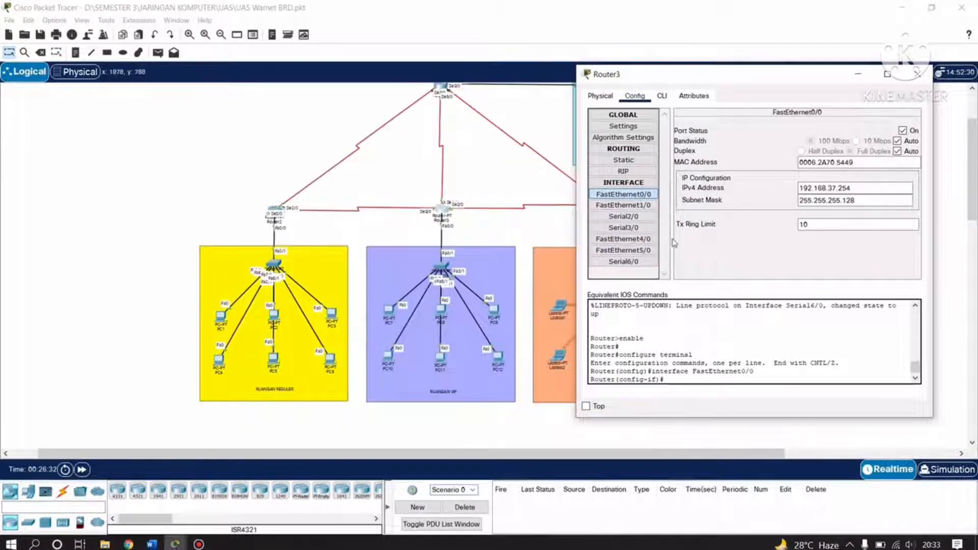
click(807, 190)
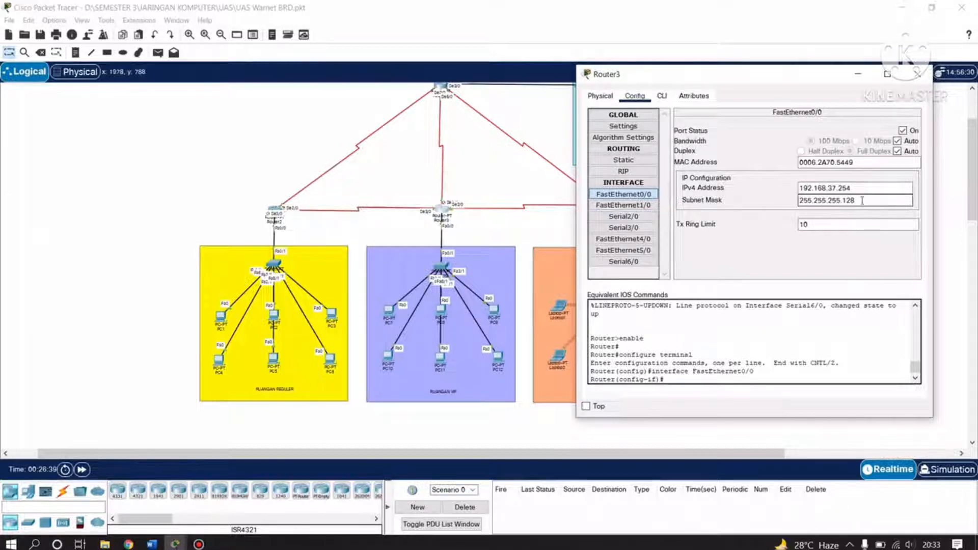
click(623, 205)
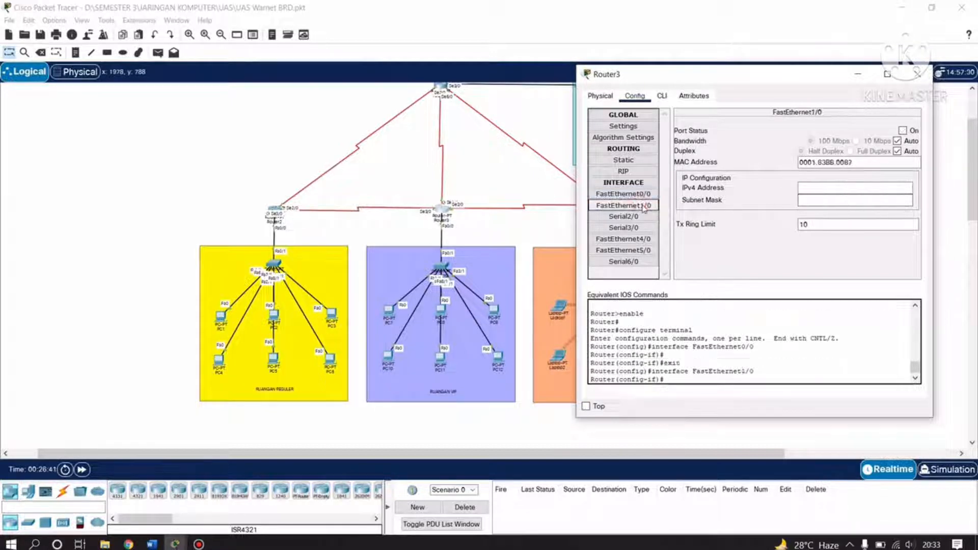
Check Router3's Serial2/0 34.34.37.3, Serial3/0 23.23.37.3 and Serial6/0 13.13.37.3, all /255.0.0.0.
click(633, 218)
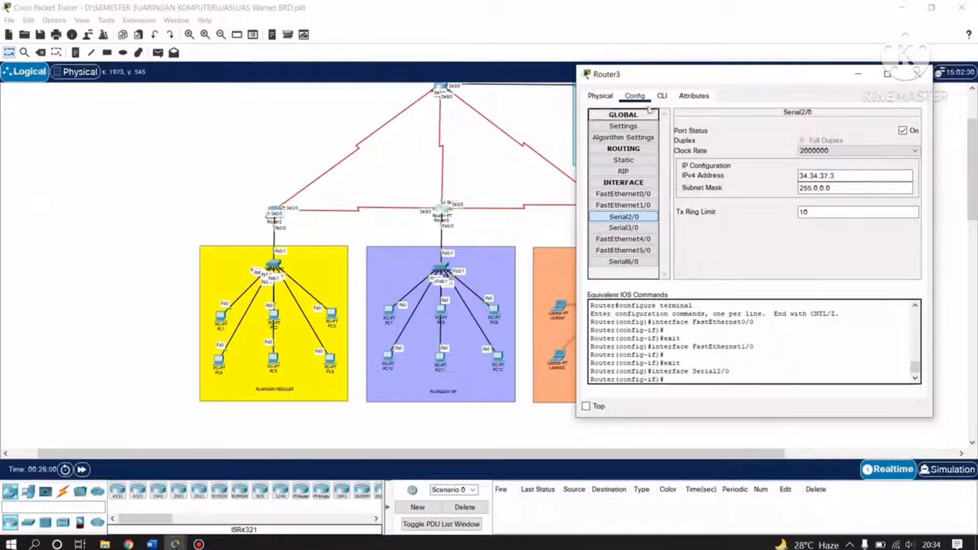
drag(671, 74, 694, 92)
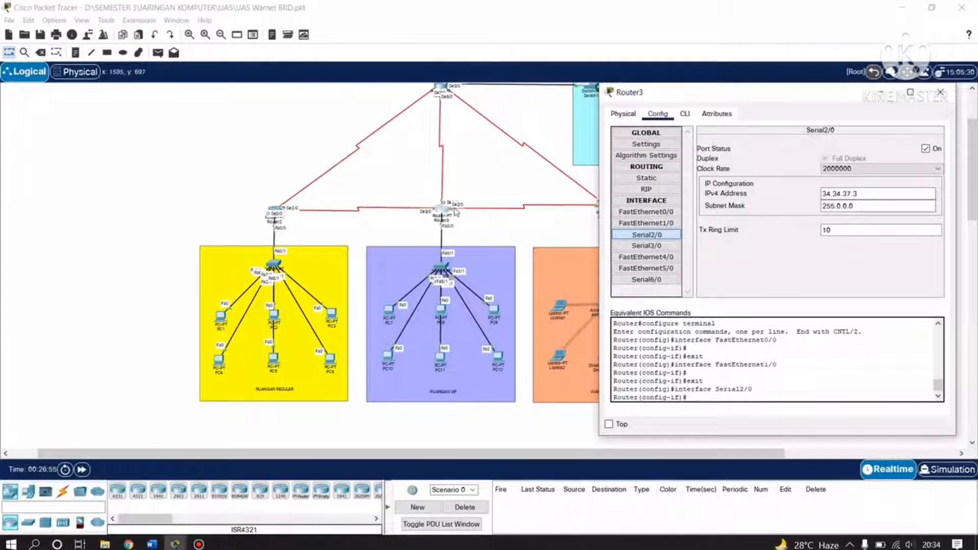
drag(692, 94, 622, 101)
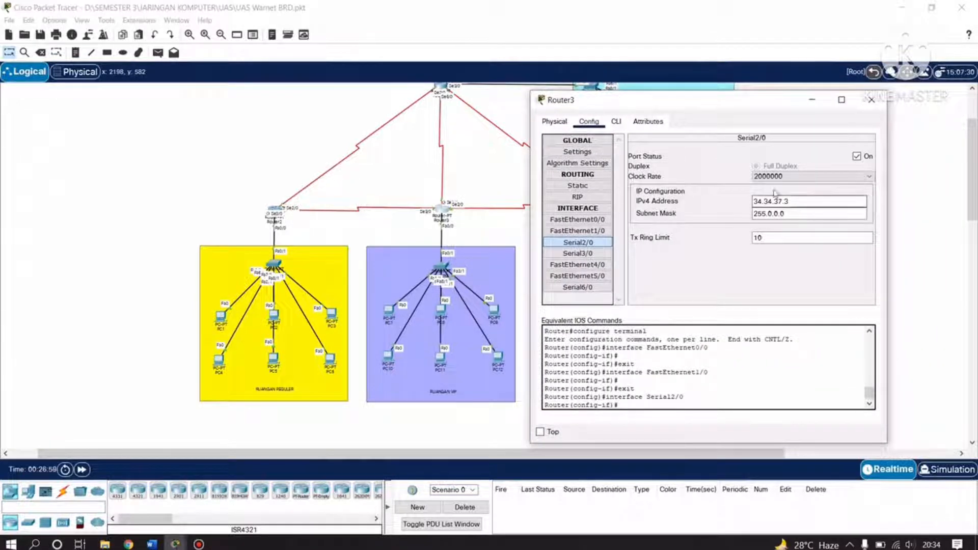
click(564, 253)
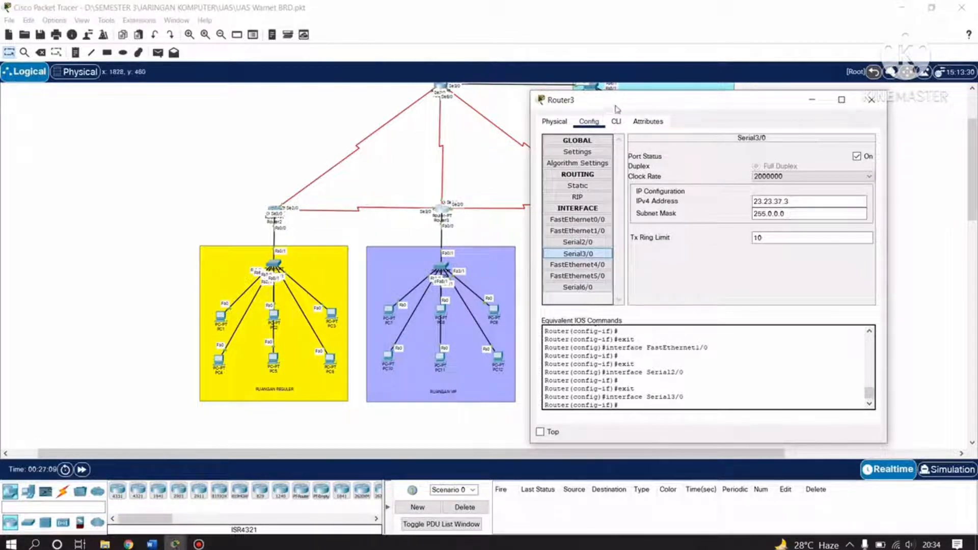
drag(617, 102, 644, 99)
click(603, 285)
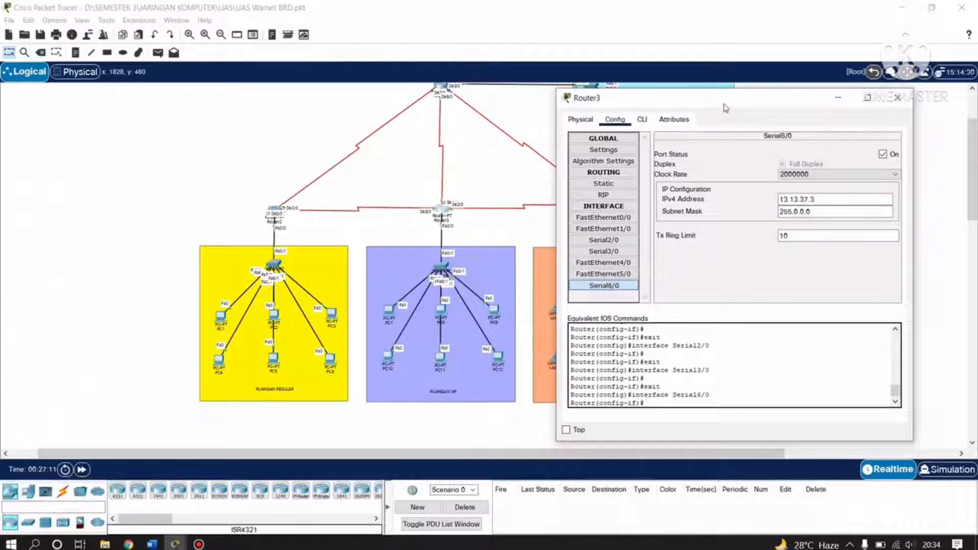
drag(718, 106, 583, 257)
scroll(572, 209, up, 3)
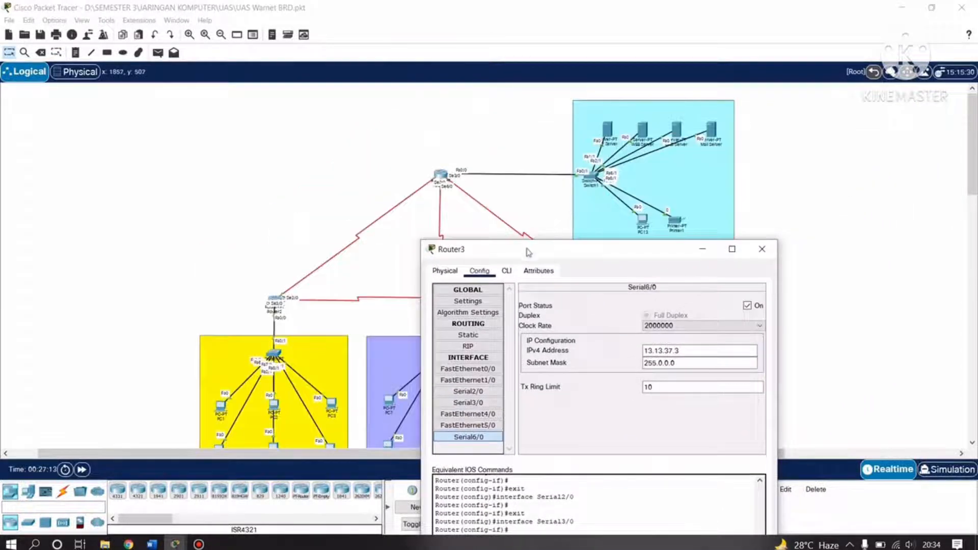
drag(525, 248, 704, 220)
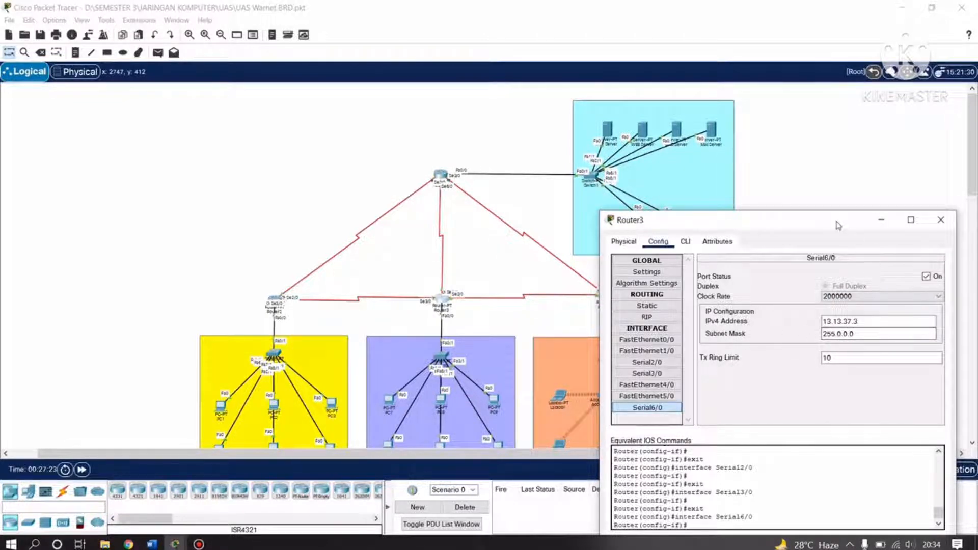
drag(839, 227, 348, 143)
Close Router3 and check Router4's FastEthernet0/0 address 35.35.37.1 in its Config settings.
click(447, 144)
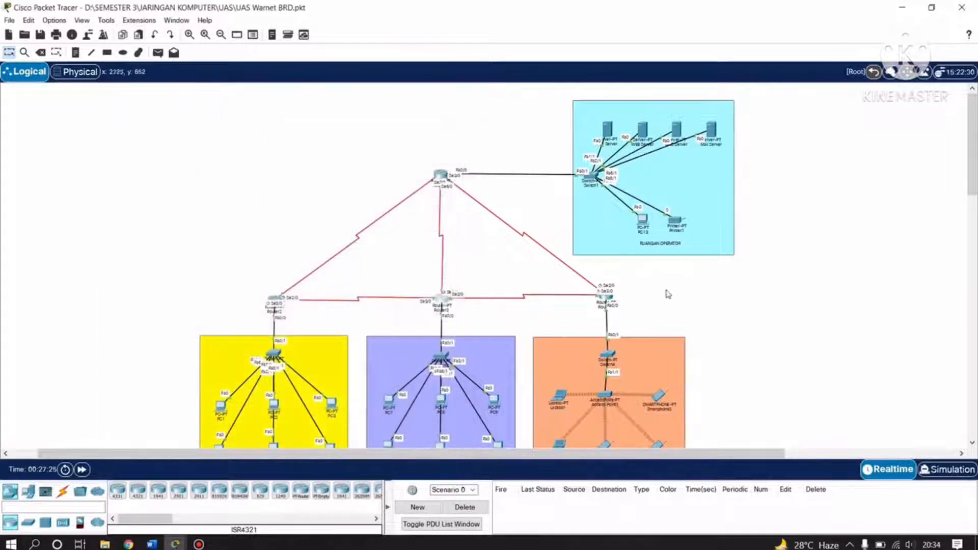
scroll(677, 301, down, 3)
scroll(670, 300, up, 3)
click(608, 297)
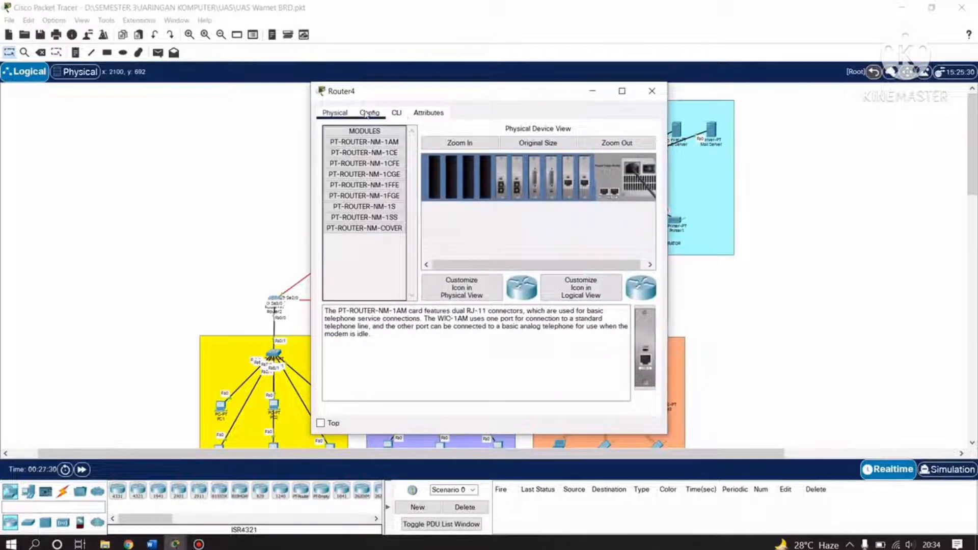
click(369, 112)
click(358, 210)
drag(488, 96, 827, 104)
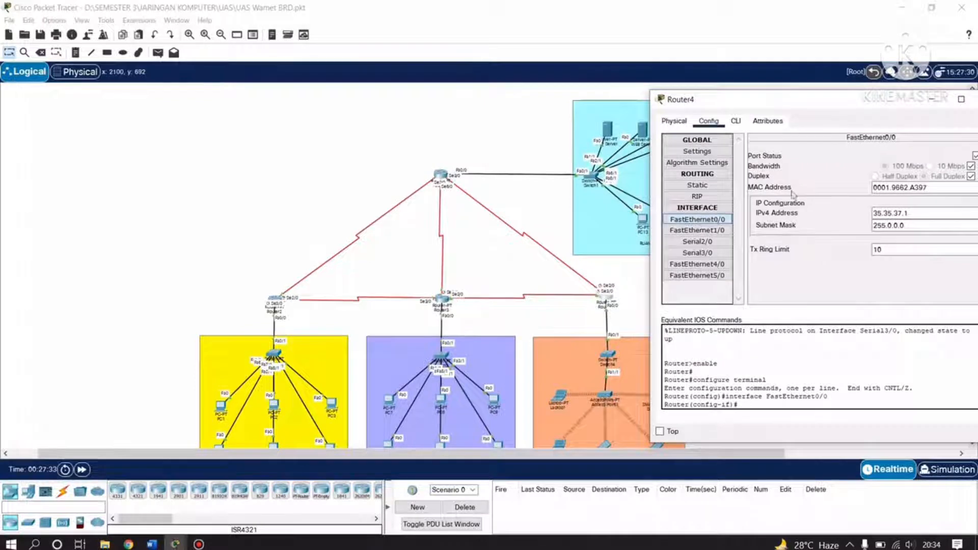
scroll(599, 274, down, 3)
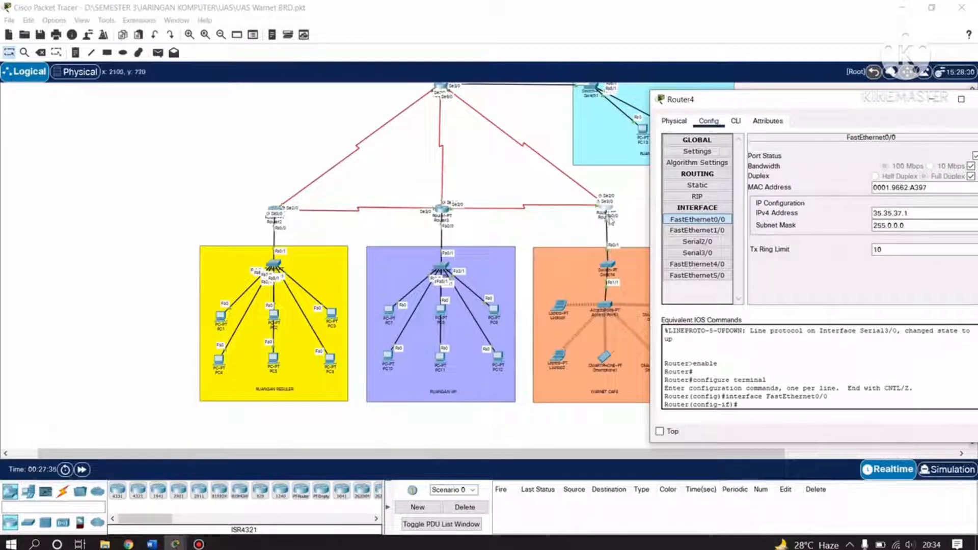
drag(609, 265, 605, 264)
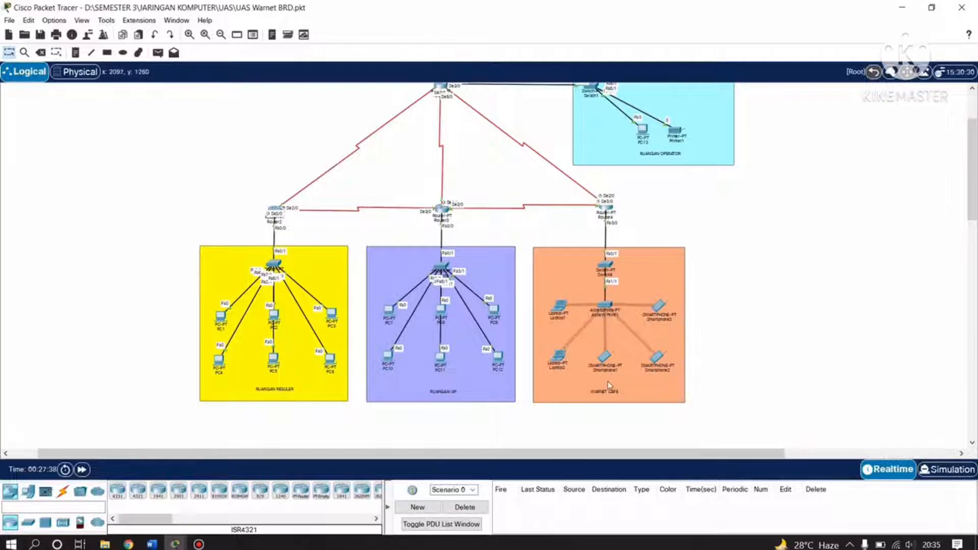
scroll(610, 386, down, 3)
scroll(499, 443, up, 3)
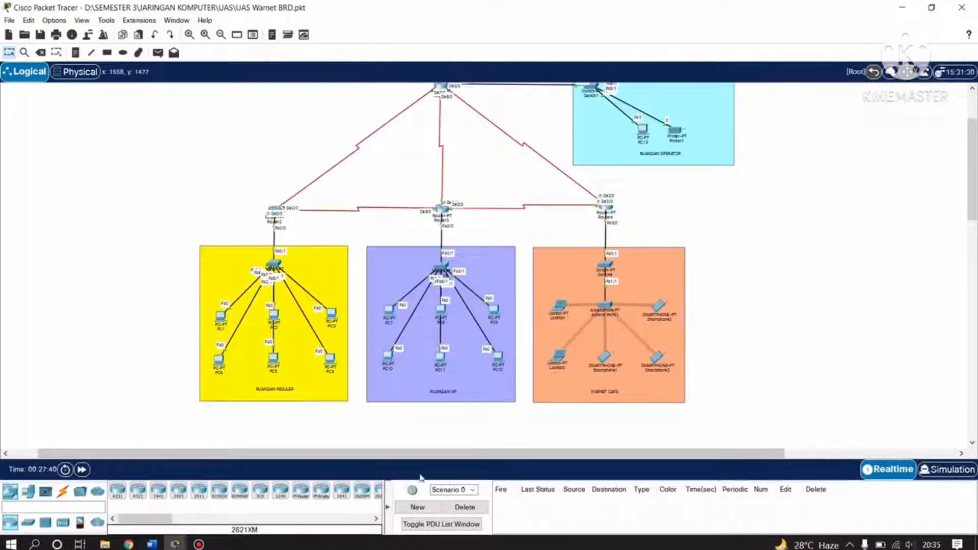
click(174, 544)
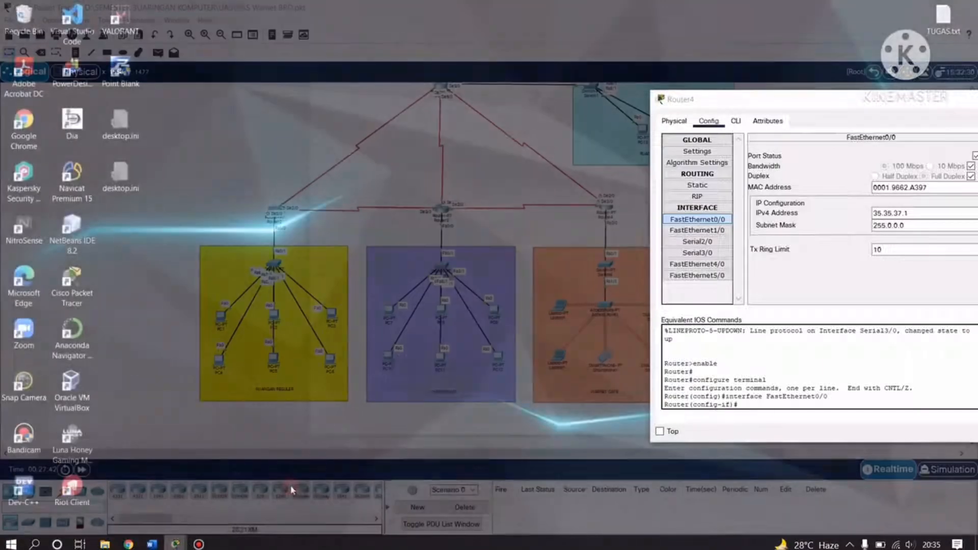
click(293, 490)
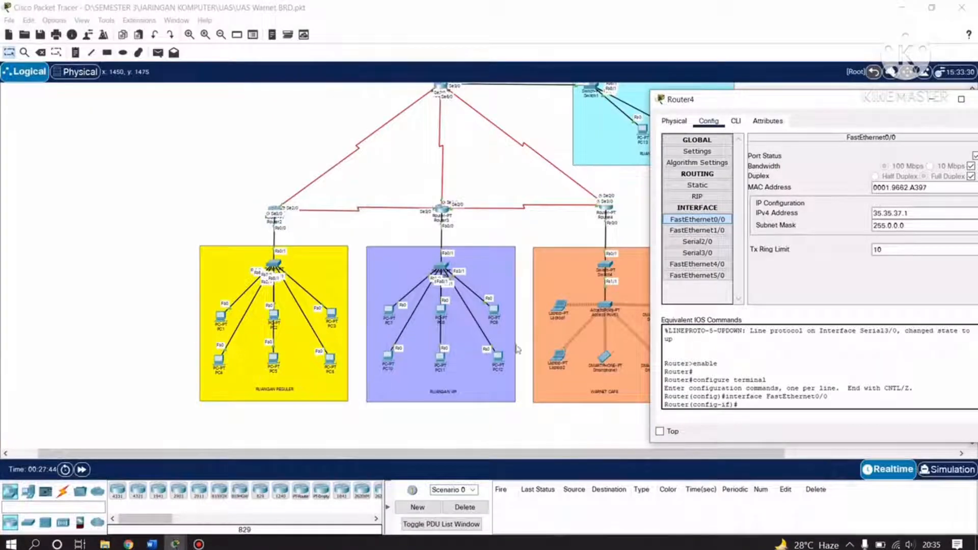
mouse_move(766, 102)
mouse_down()
mouse_move(591, 102)
mouse_move(756, 99)
mouse_up()
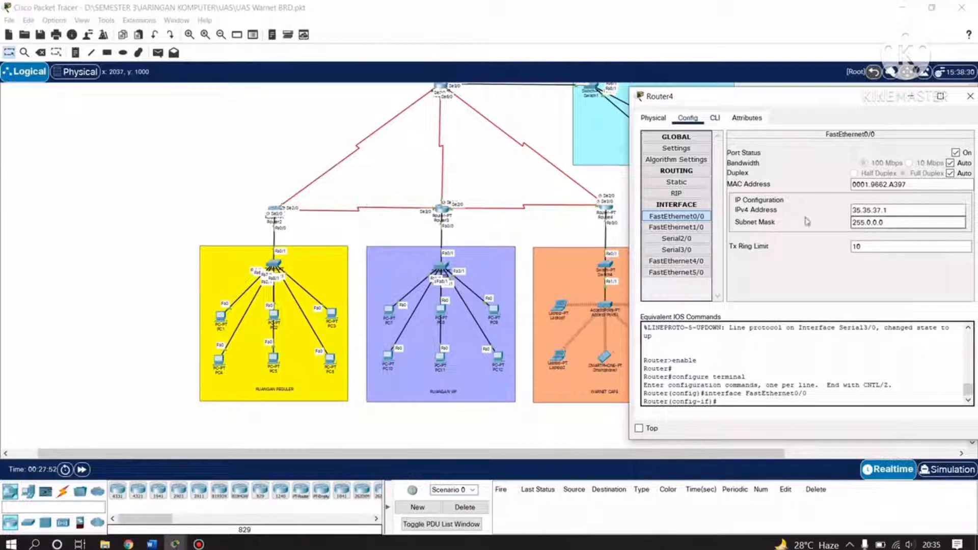
Verify Router4's Serial2/0 14.14.37.4 and Serial3/0 34.34.37.4 (mask 255.0.0.0), then close its window.
click(682, 227)
click(692, 240)
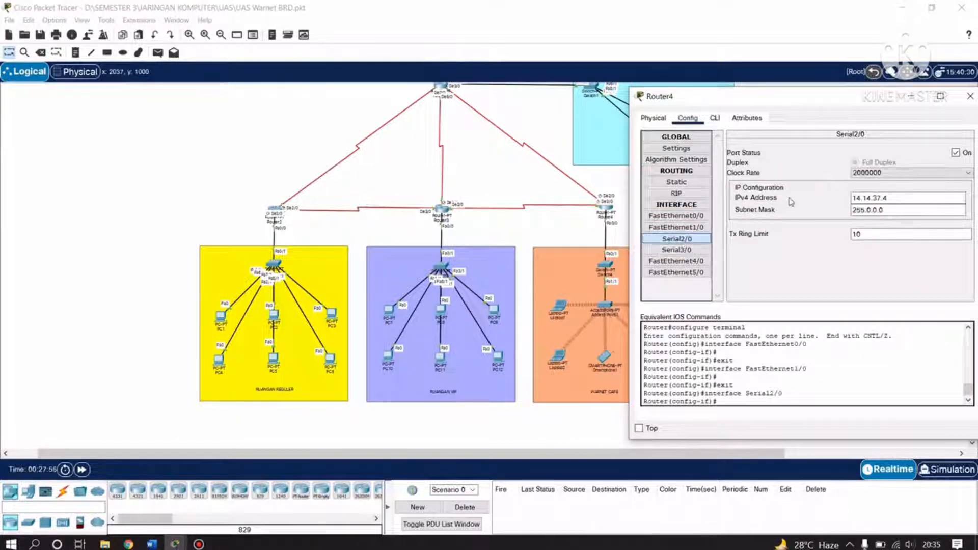
click(872, 198)
click(865, 213)
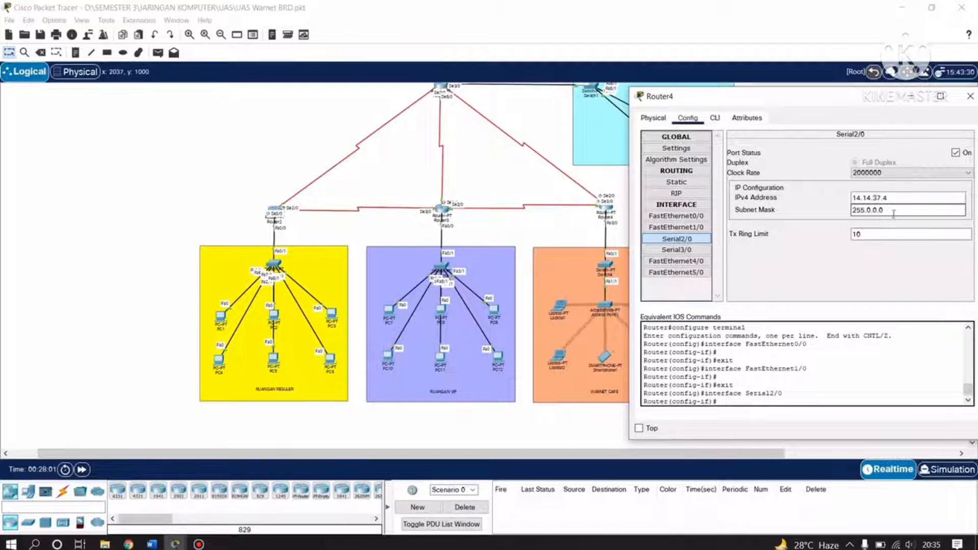
click(678, 250)
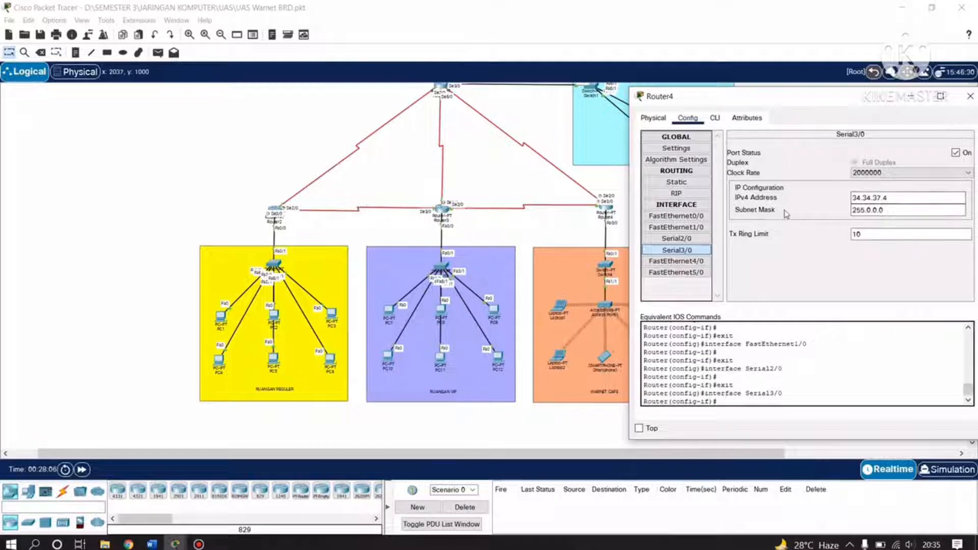
click(880, 214)
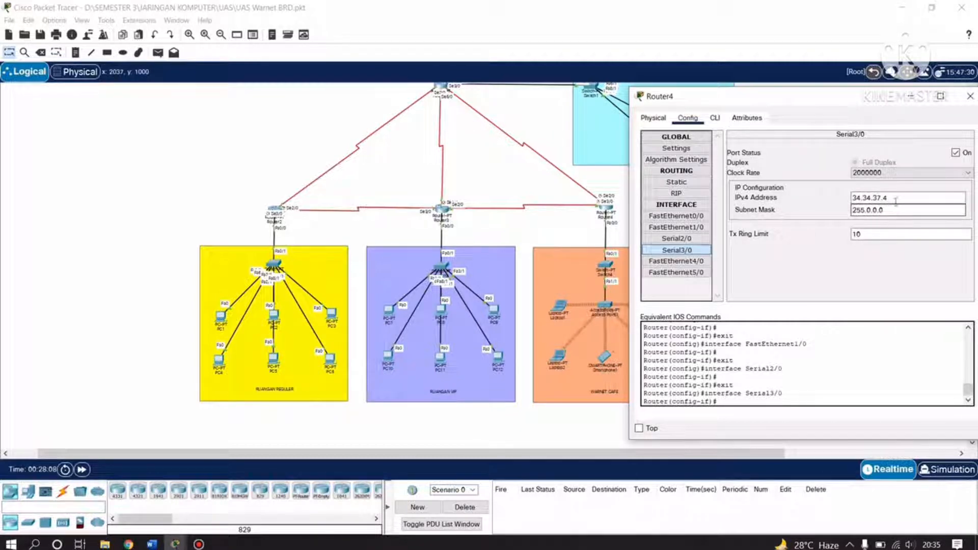
drag(764, 96, 437, 99)
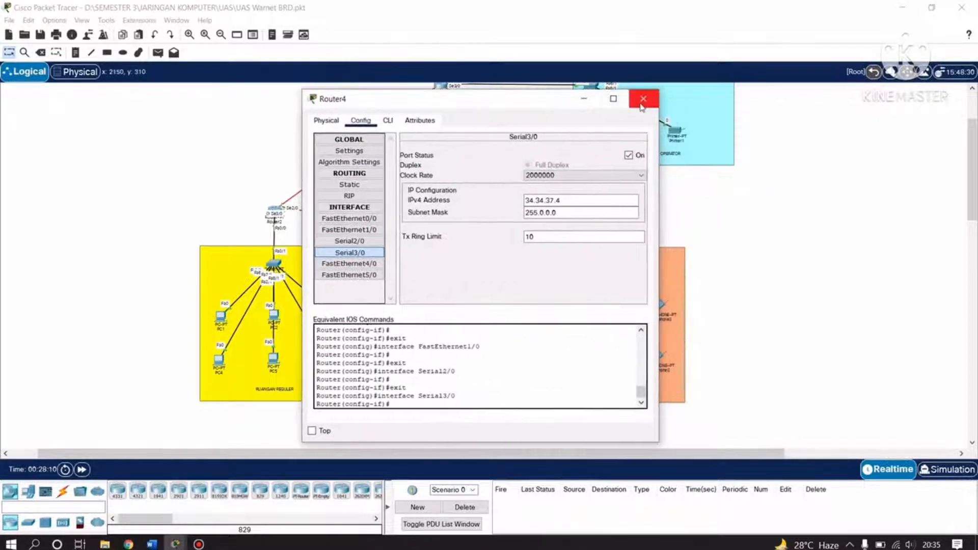
click(643, 101)
Switch to the Word report and scroll from the router IP table to Router1's RIP networks.
scroll(710, 290, up, 3)
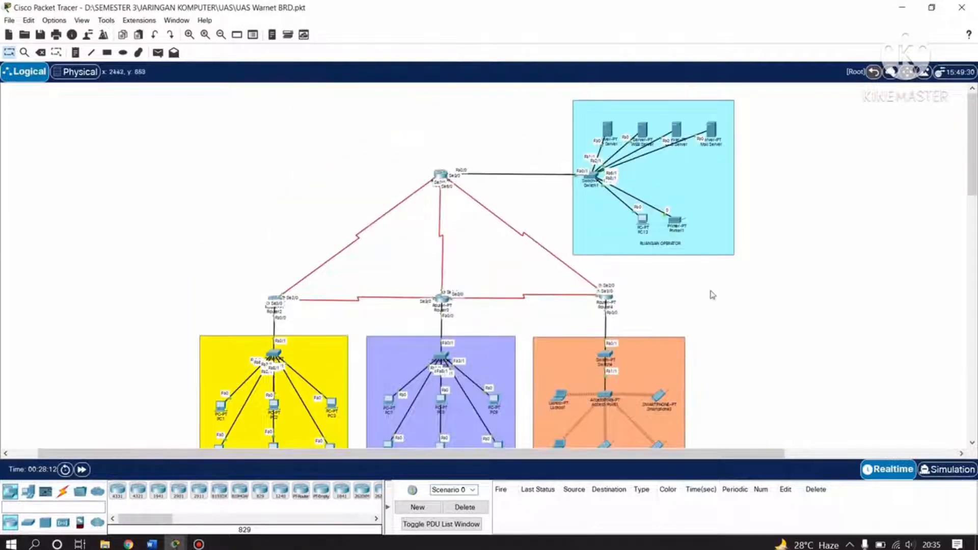
scroll(640, 275, down, 3)
scroll(446, 240, up, 3)
key(alt+Tab)
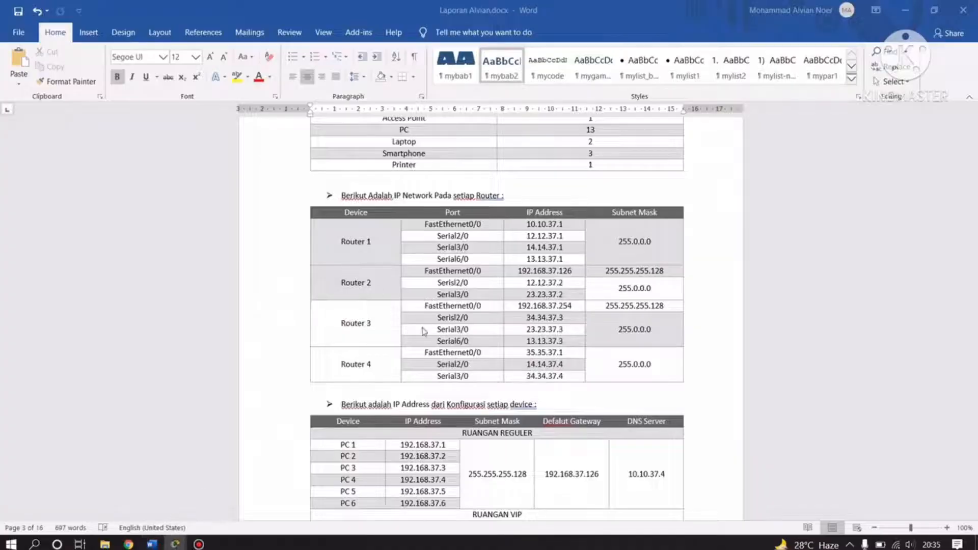
scroll(422, 331, down, 15)
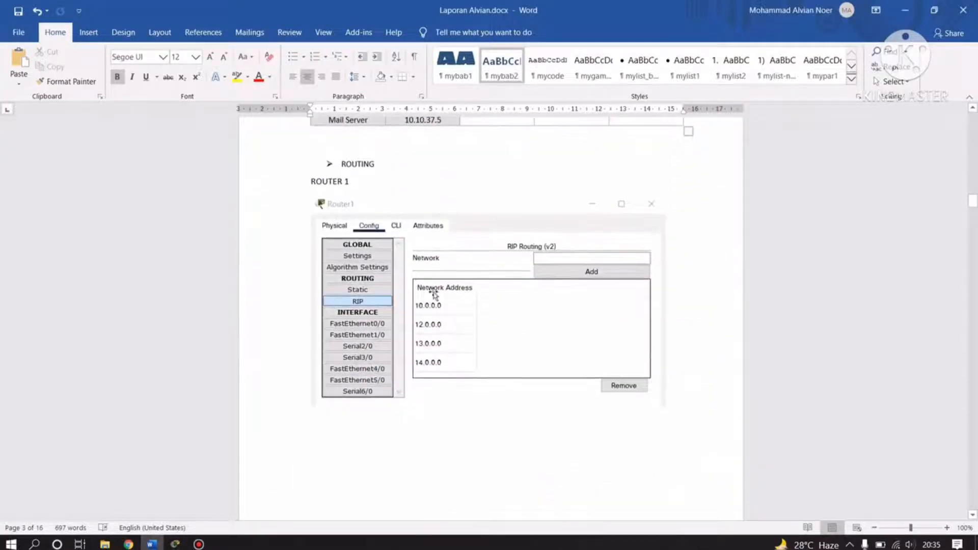
scroll(461, 345, down, 2)
scroll(460, 345, up, 2)
scroll(410, 336, down, 1)
scroll(367, 369, up, 1)
mouse_move(175, 543)
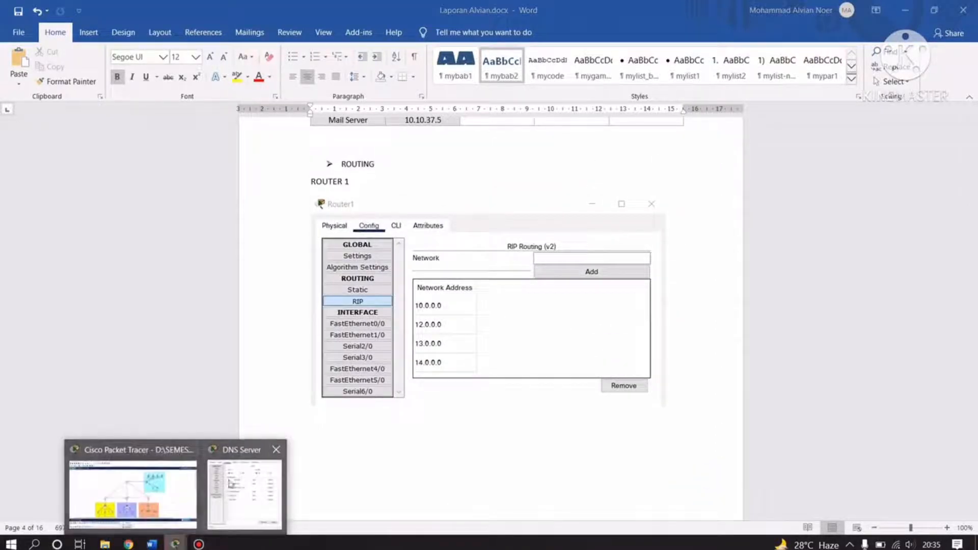
Confirm Router1's RIP list holds 10.0.0.0, 12.0.0.0, 13.0.0.0 and 14.0.0.0, then close it.
click(153, 488)
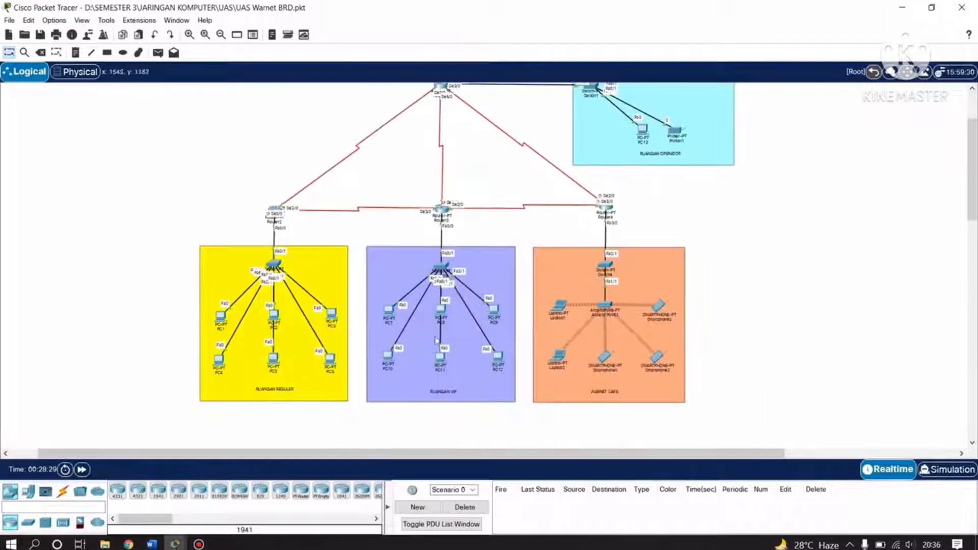
scroll(324, 257, up, 3)
click(440, 173)
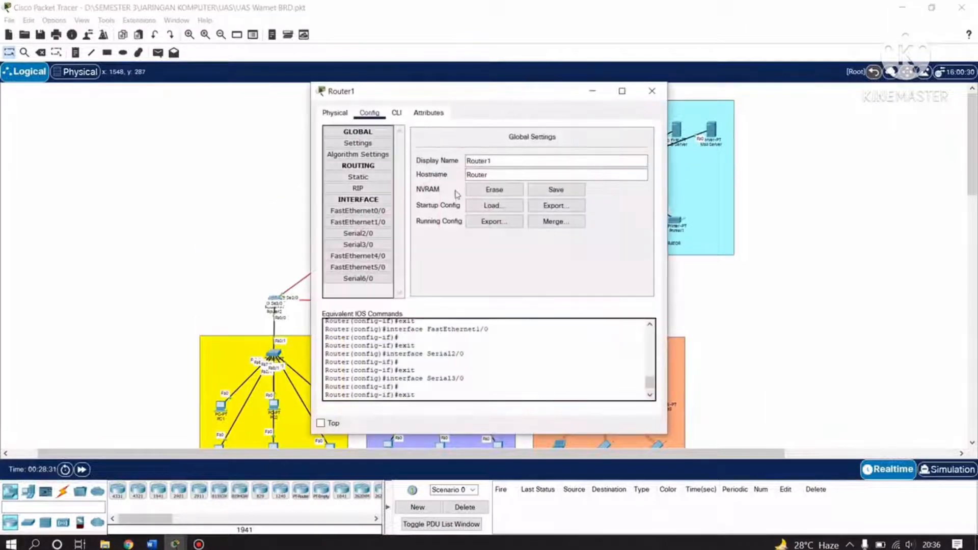
drag(427, 94, 422, 93)
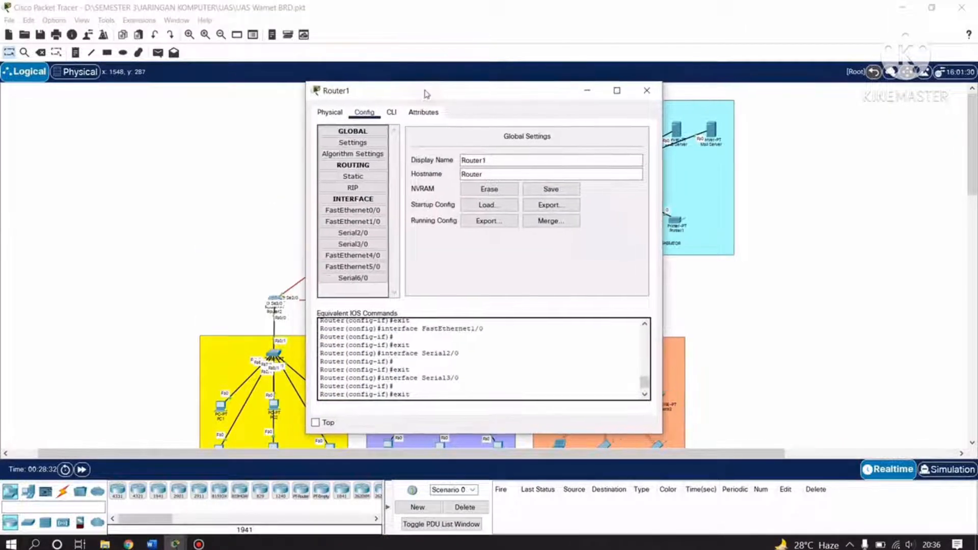
click(353, 187)
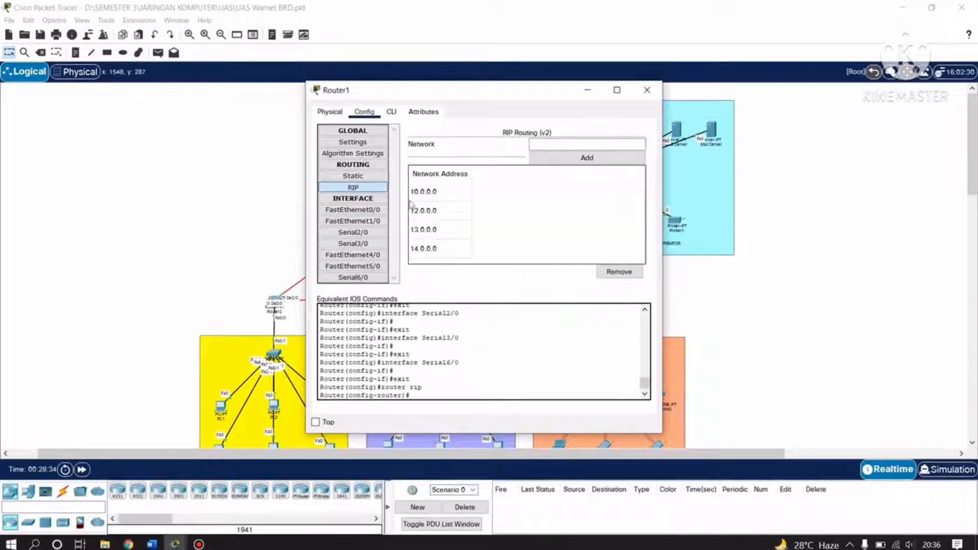
click(538, 144)
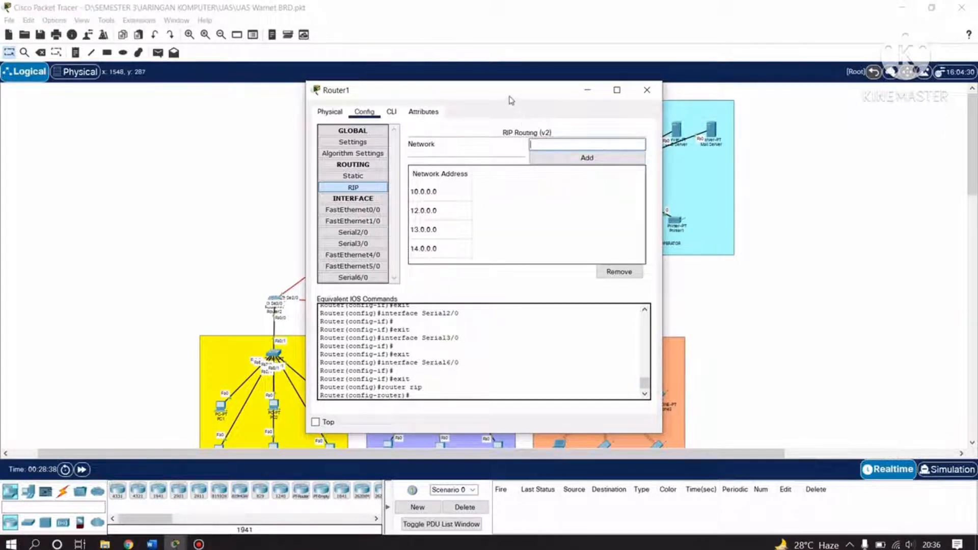
drag(510, 100, 782, 111)
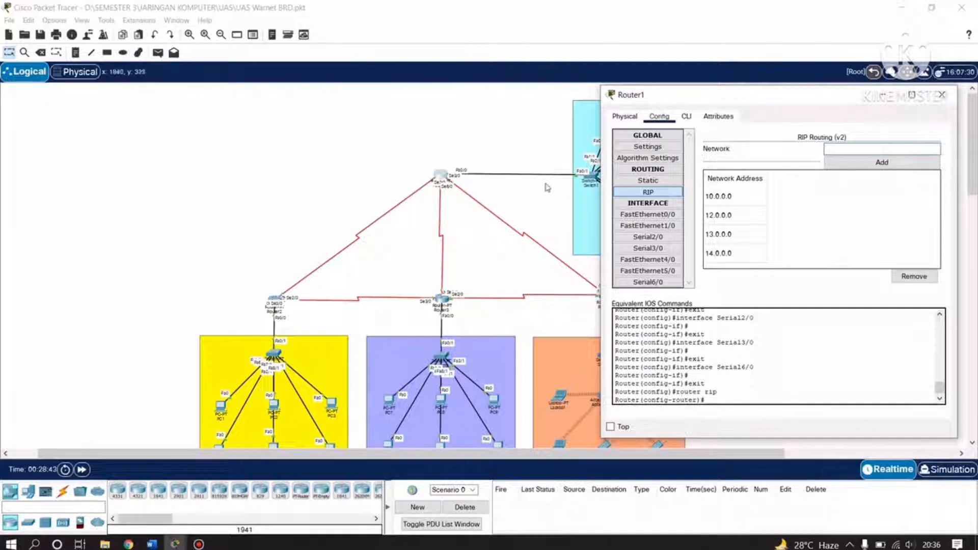
mouse_move(703, 95)
mouse_down()
mouse_move(681, 103)
mouse_move(719, 113)
mouse_move(700, 113)
mouse_up()
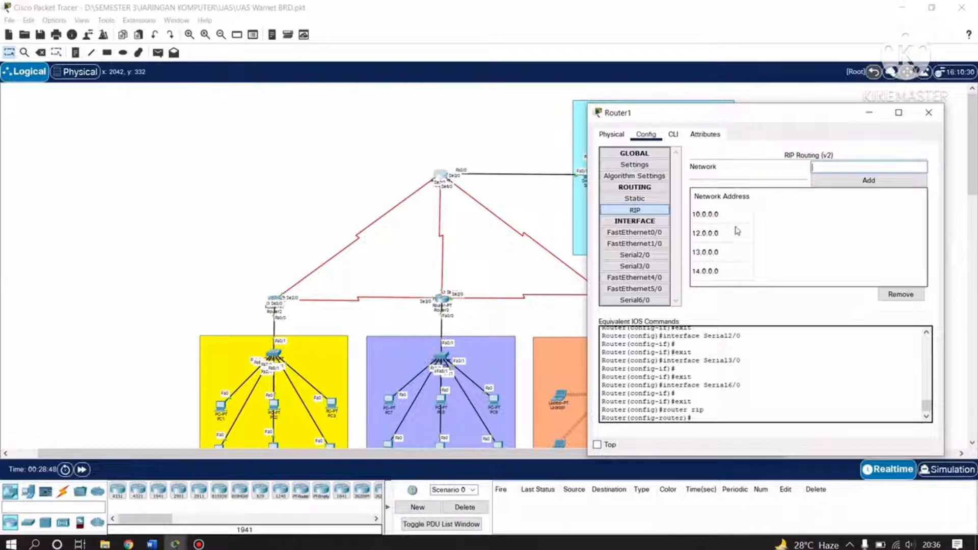
click(716, 216)
key(Down)
key(Down)
key(Down)
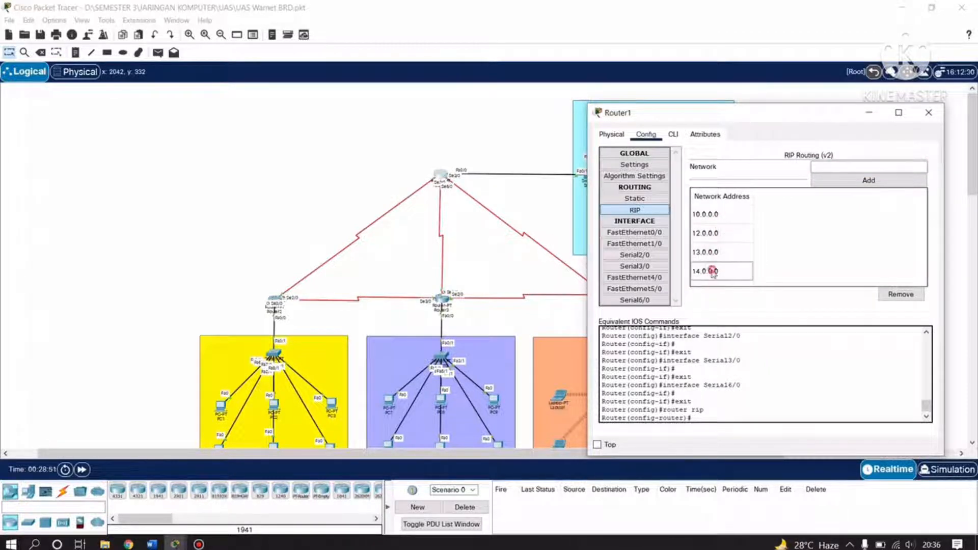
click(925, 117)
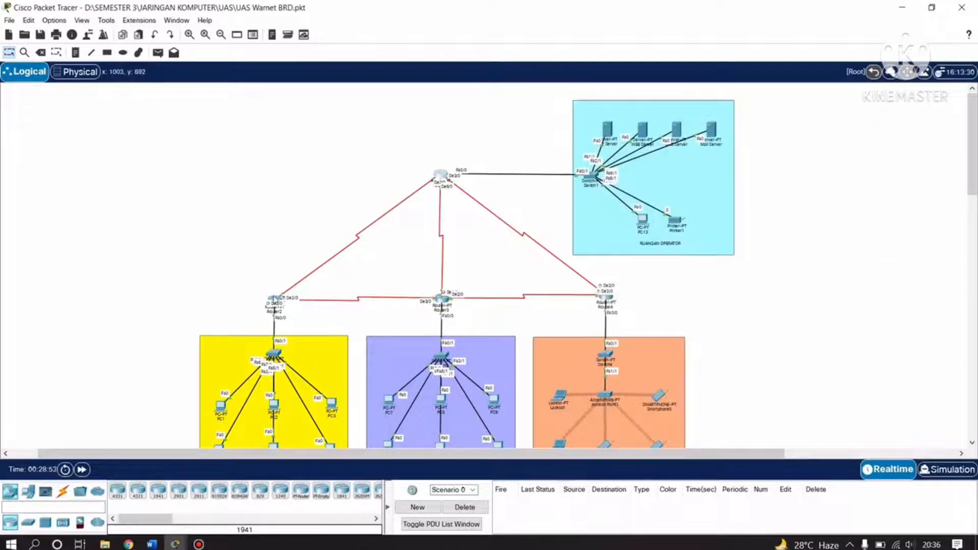
click(275, 300)
click(358, 188)
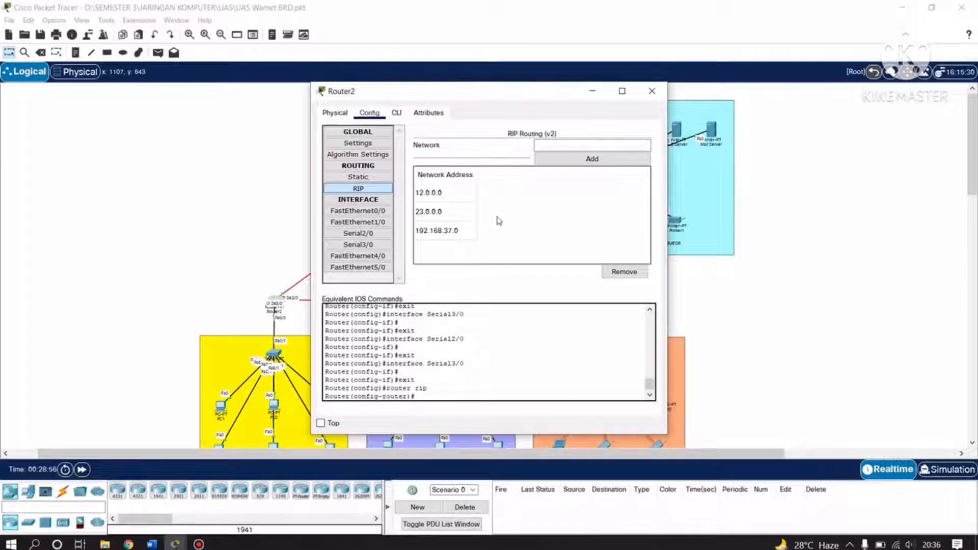
drag(444, 92, 665, 94)
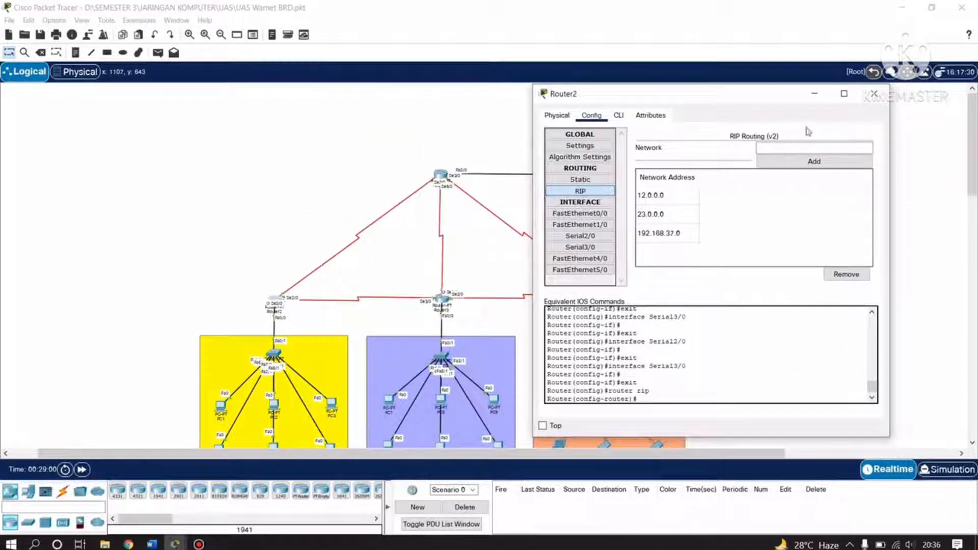
click(874, 94)
click(441, 299)
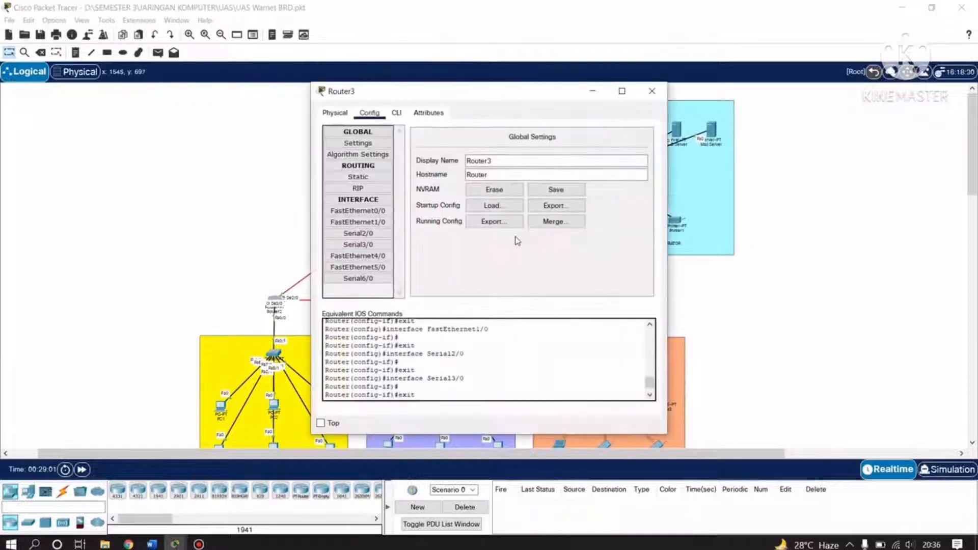
click(363, 189)
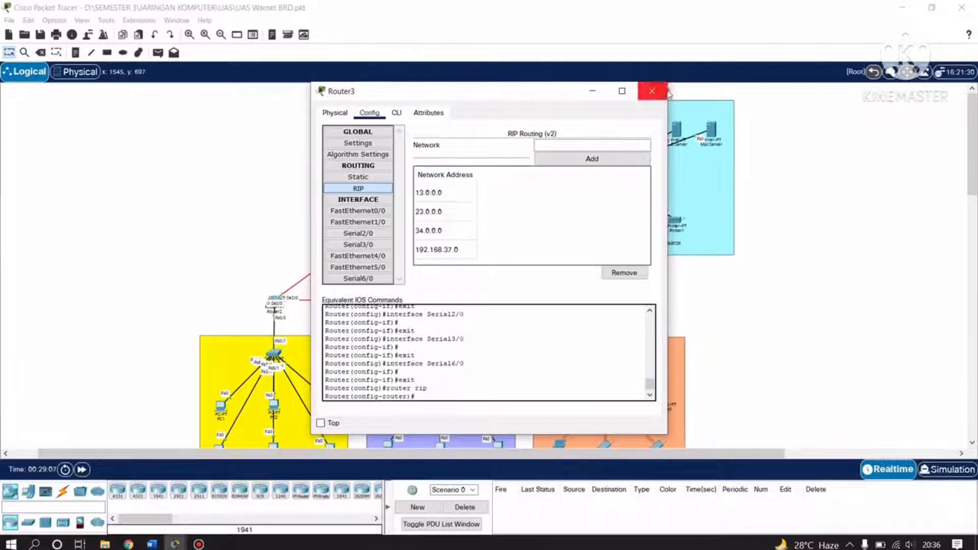
click(651, 91)
click(607, 299)
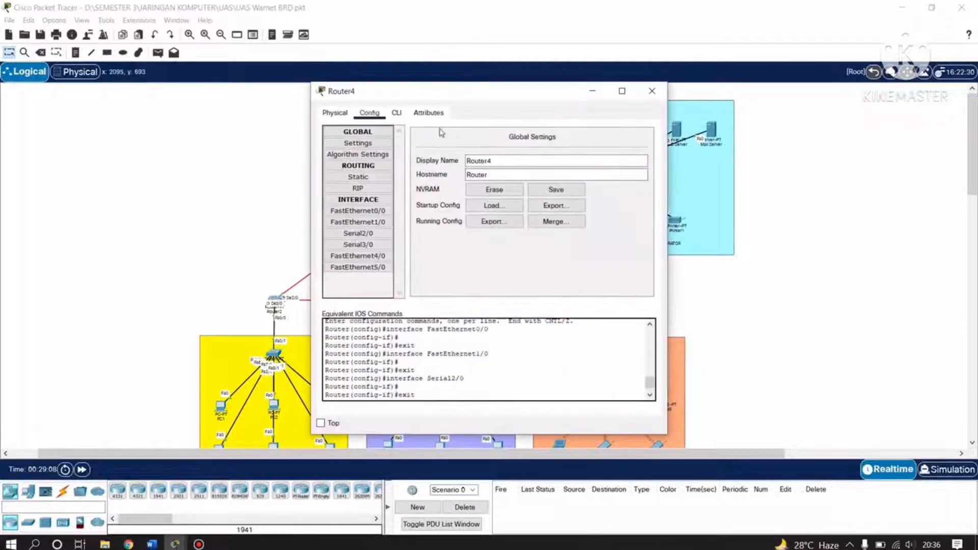
click(358, 188)
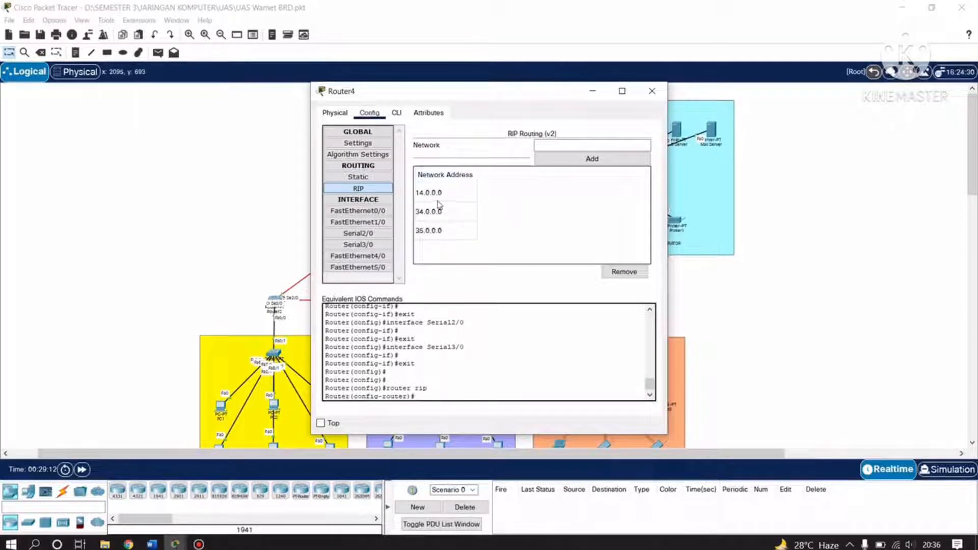
click(651, 92)
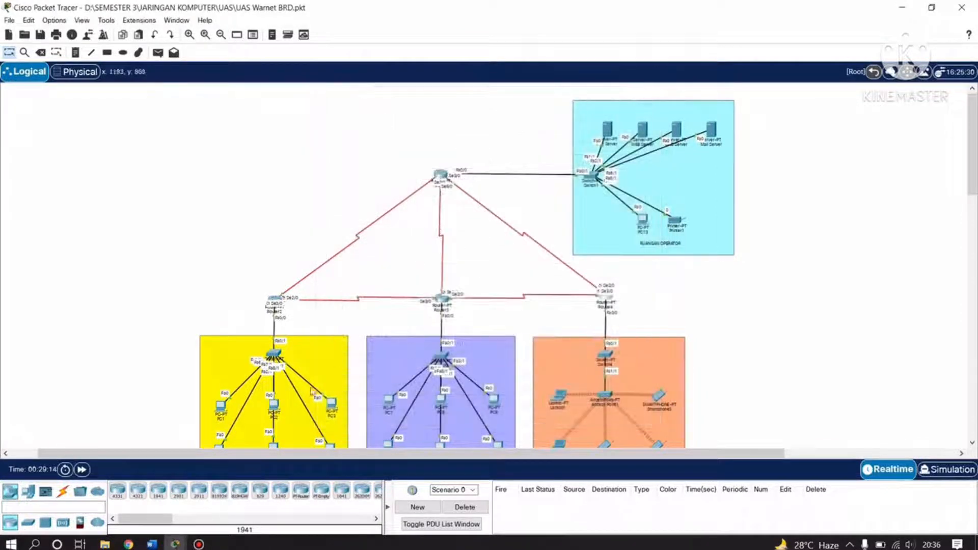
click(151, 544)
Read the report's PADA MODE CLI and PADA MODE CONFIG pages, then return to Packet Tracer.
scroll(459, 316, down, 20)
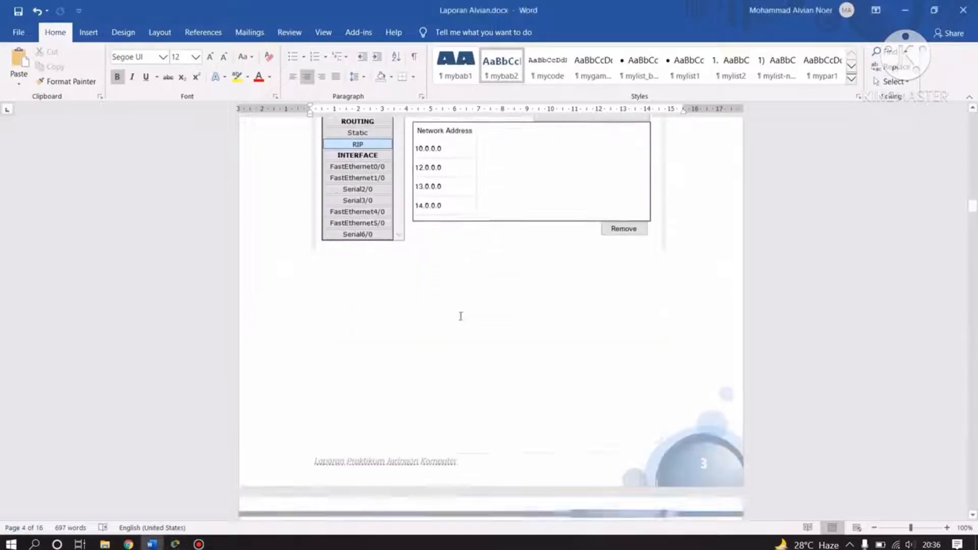
scroll(460, 317, down, 8)
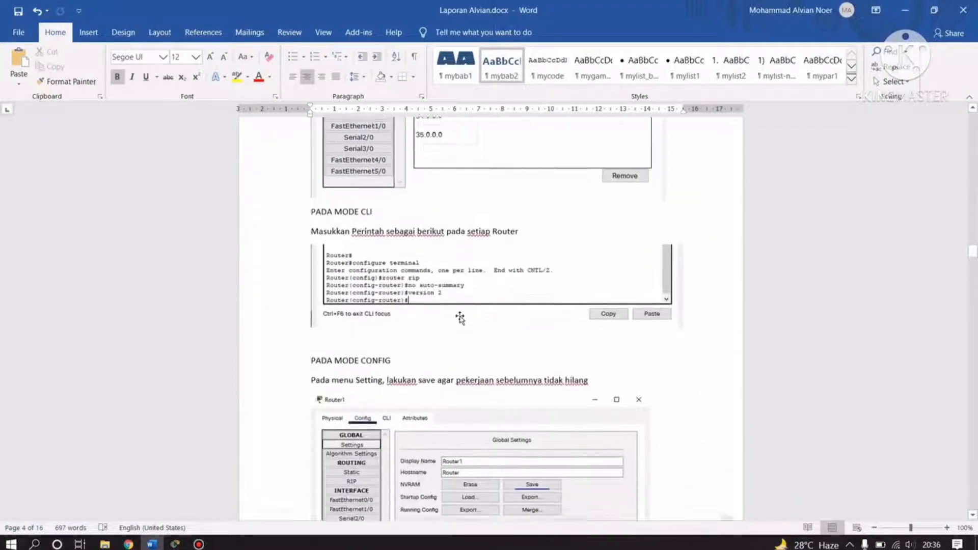
scroll(462, 317, up, 2)
scroll(433, 305, down, 4)
scroll(441, 293, up, 4)
scroll(469, 277, down, 1)
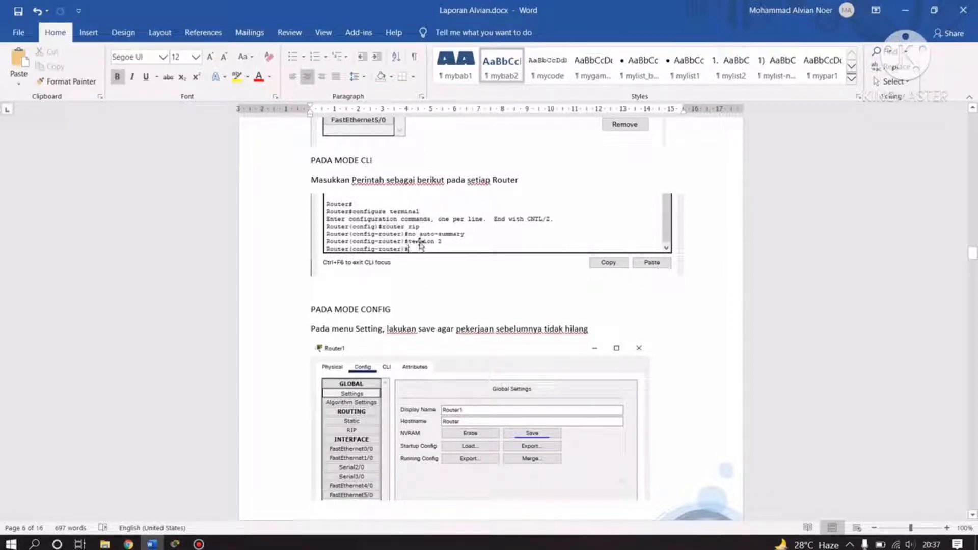
scroll(445, 328, down, 1)
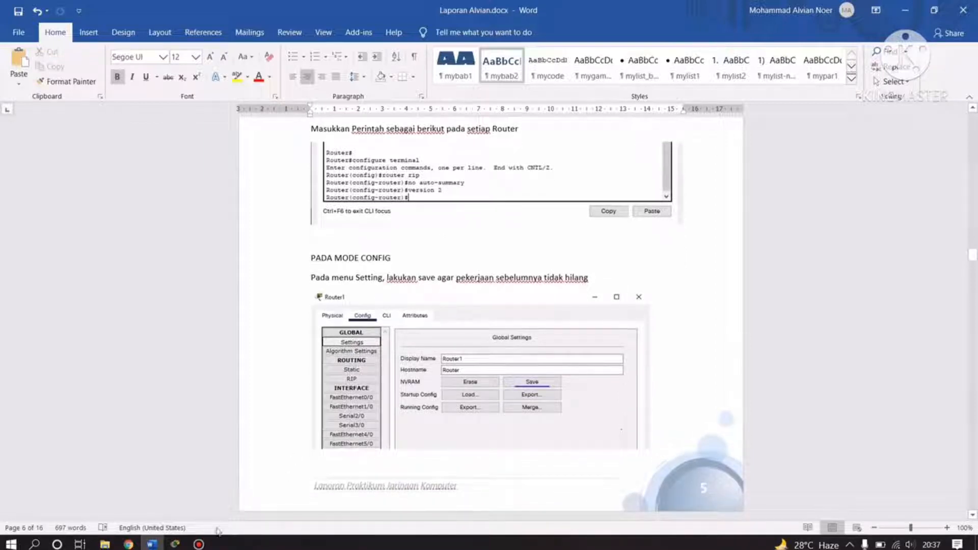
scroll(301, 443, down, 1)
scroll(395, 258, up, 2)
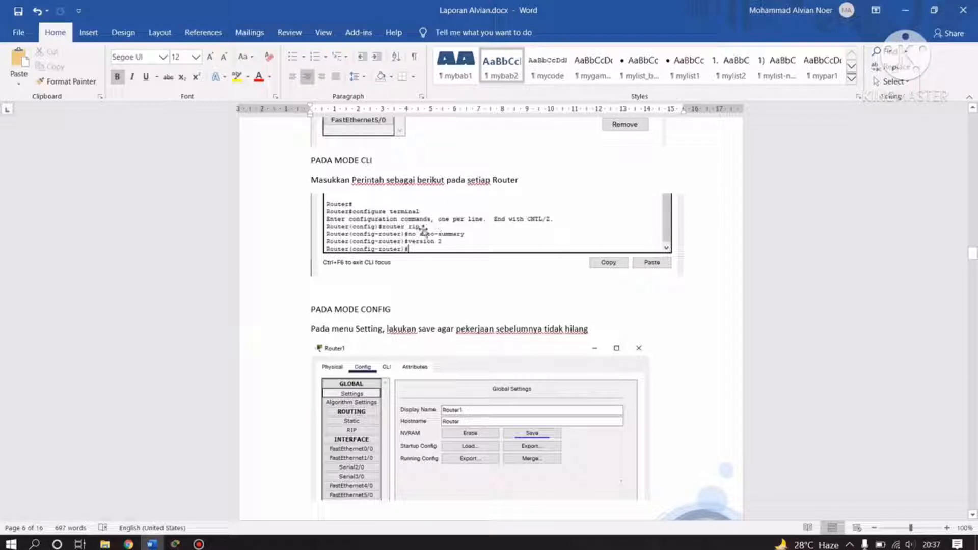
scroll(382, 371, down, 1)
scroll(379, 310, down, 1)
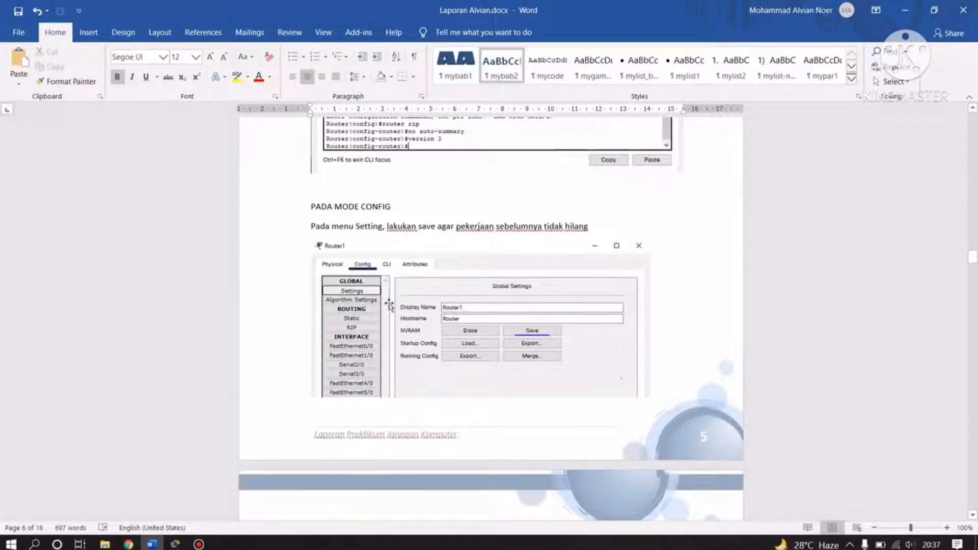
scroll(550, 321, down, 1)
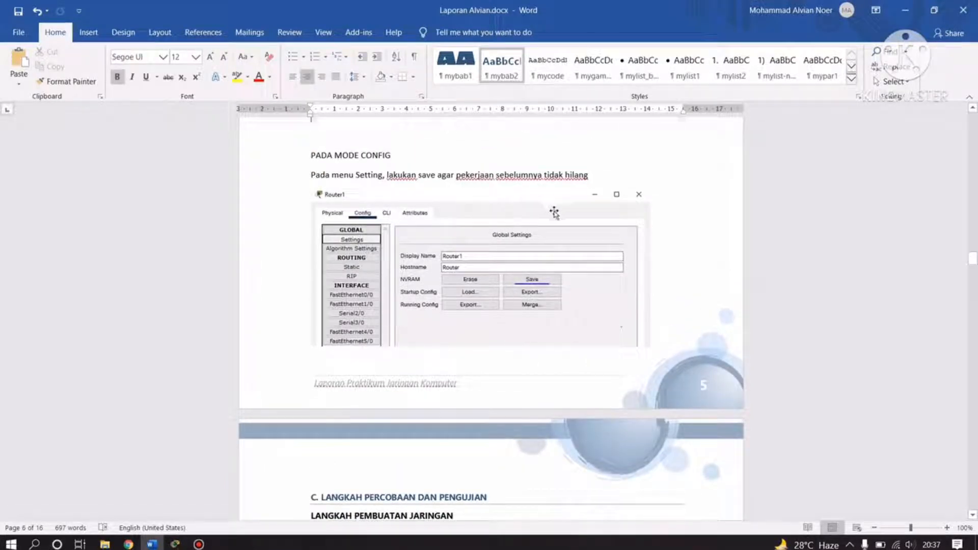
click(179, 527)
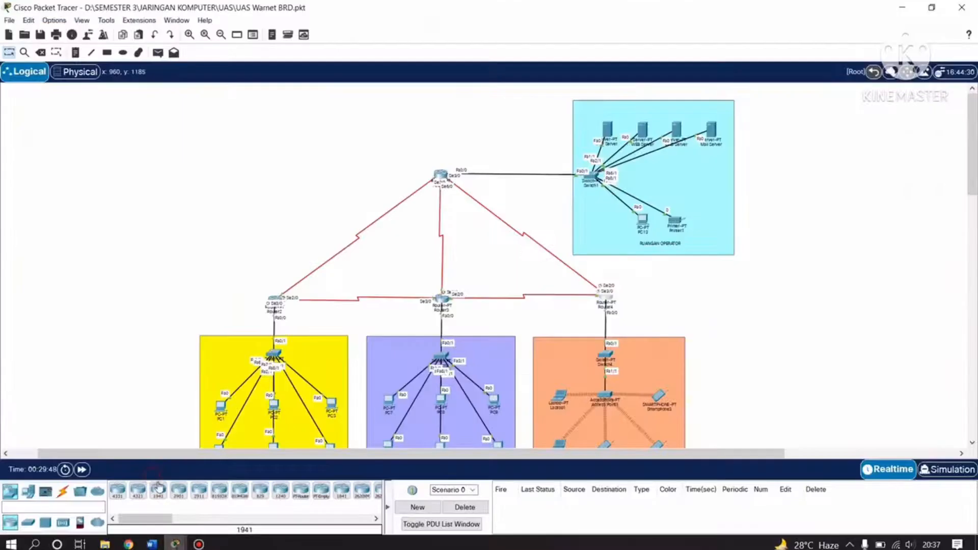
In Router1's CLI, enter no auto-summary and version 2 under RIP.
scroll(469, 206, down, 1)
scroll(457, 226, up, 1)
click(441, 175)
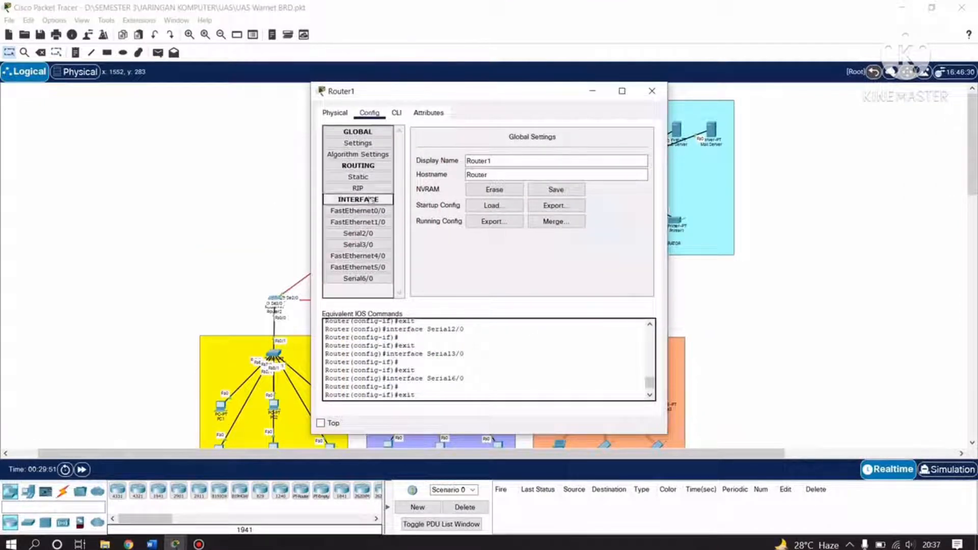
click(359, 189)
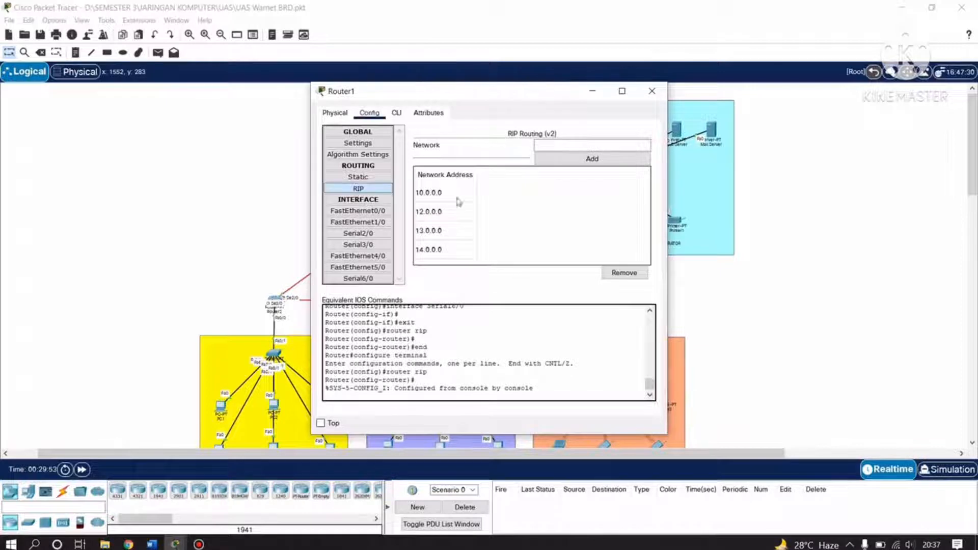
click(396, 112)
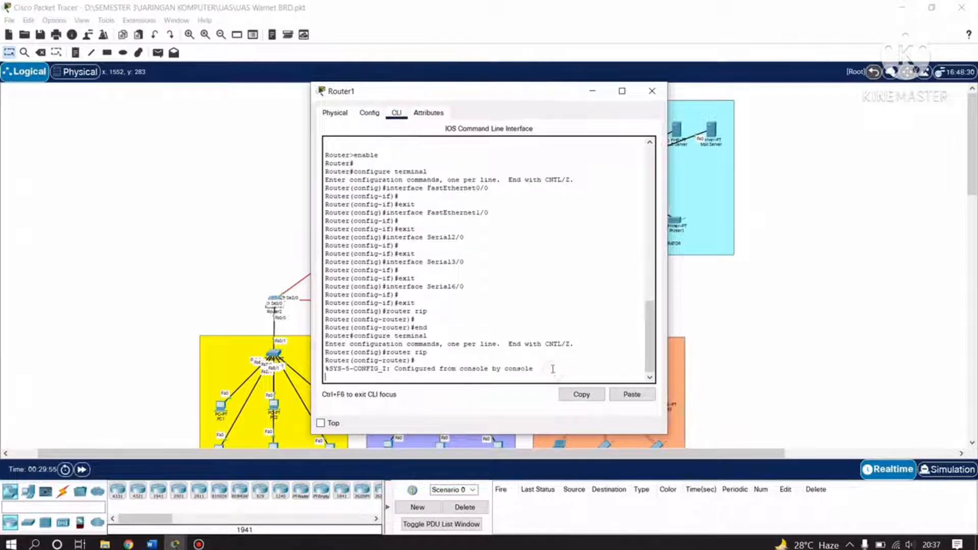
key(Return)
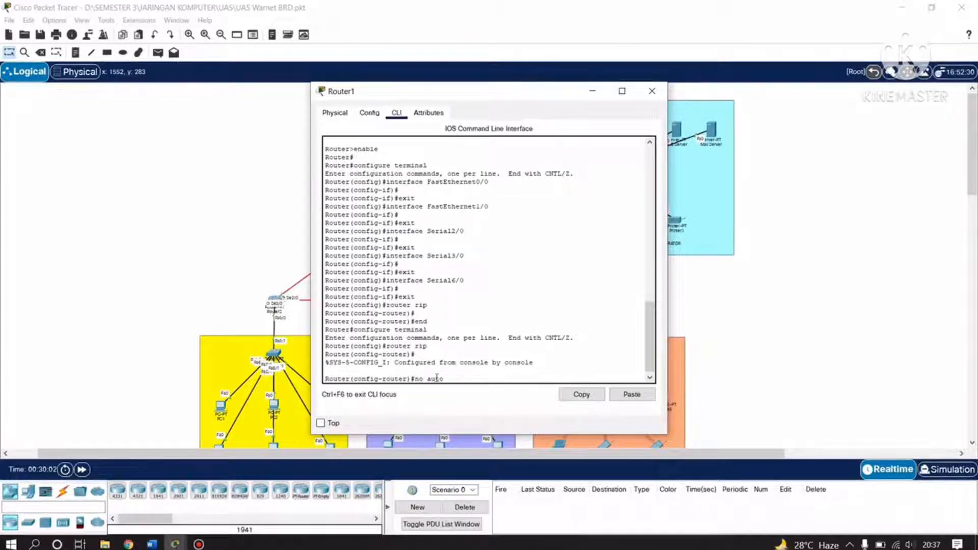
text(mmary)
key(Return)
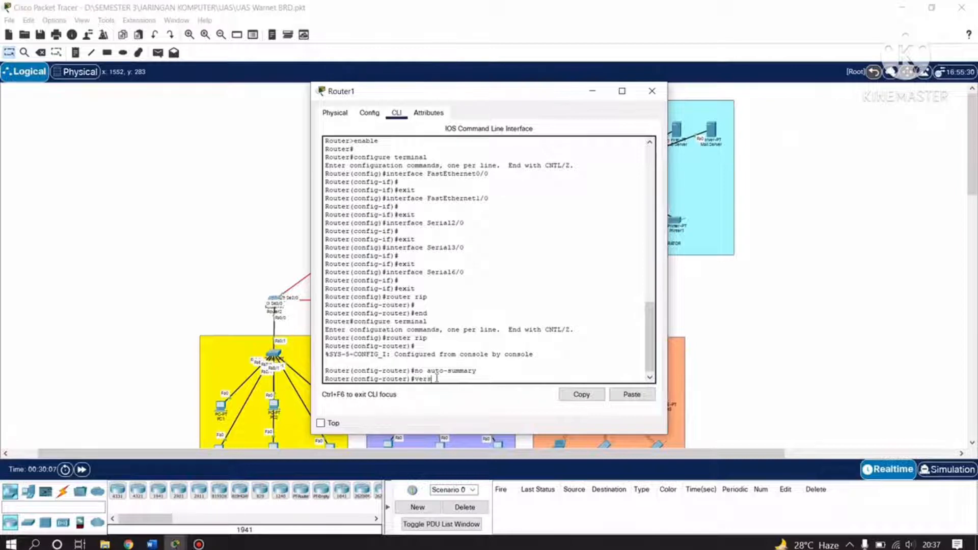
key(Return)
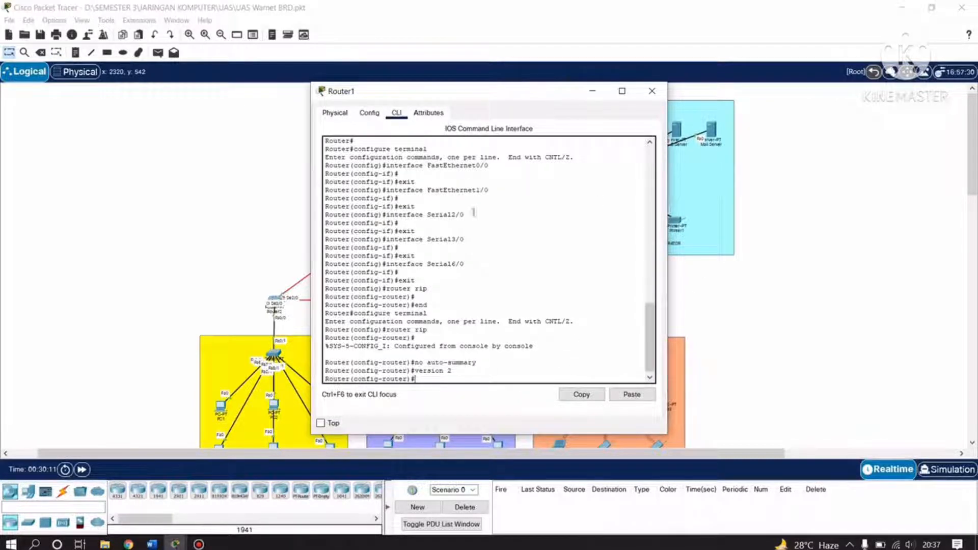
Save Router1's configuration to startup, recheck its RIP networks, and close the window.
click(369, 113)
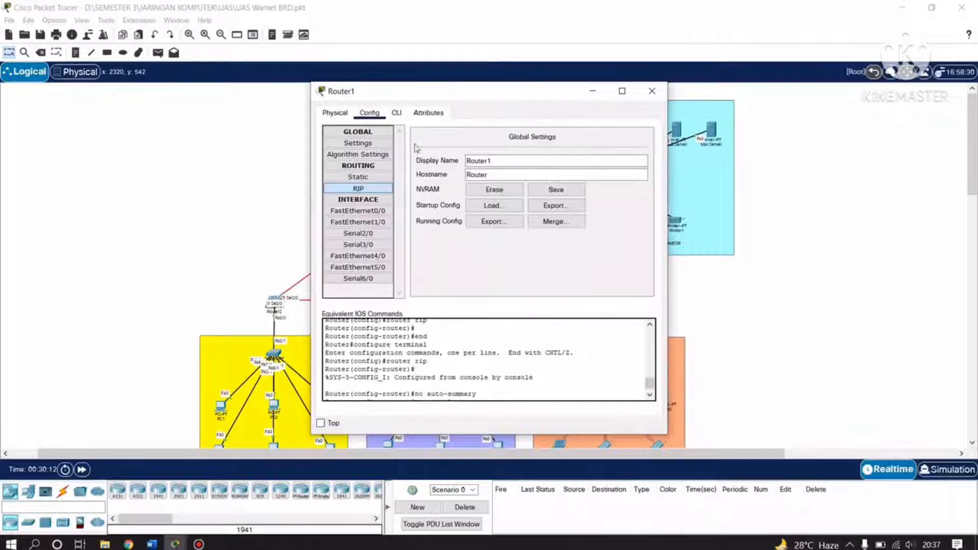
click(558, 192)
click(358, 187)
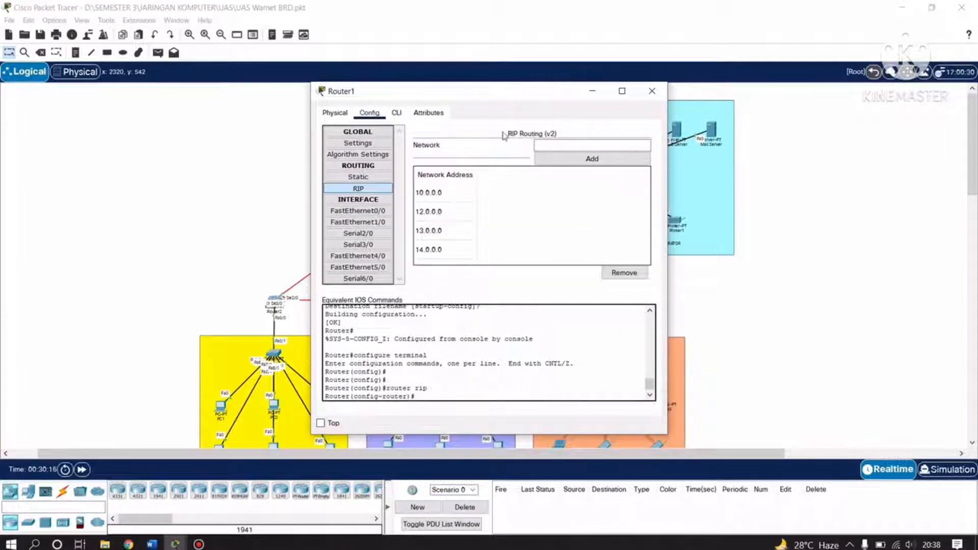
click(651, 91)
scroll(434, 284, down, 3)
Switch to Word and scroll to section C and the Access Point 1 'Warnet Cafe' wireless settings.
click(150, 544)
scroll(439, 326, down, 10)
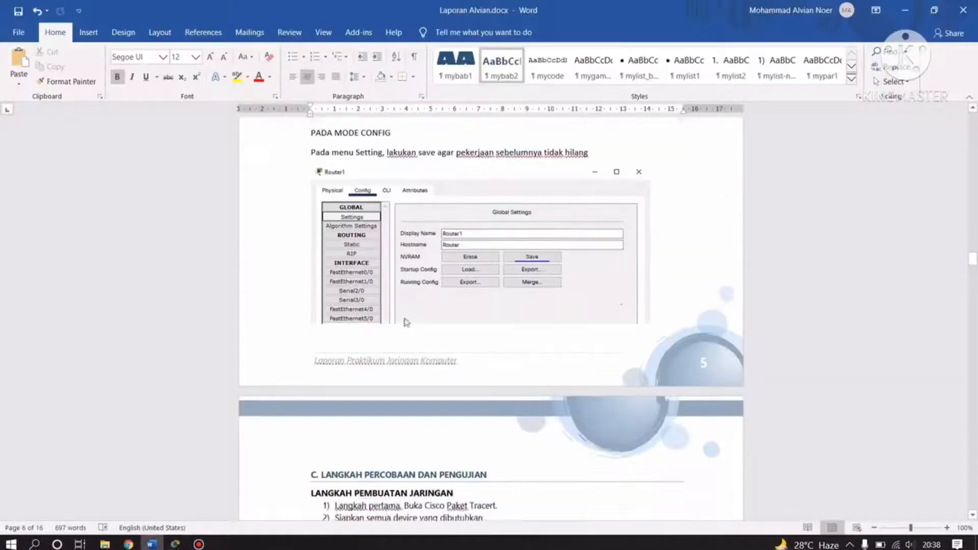
scroll(439, 326, up, 3)
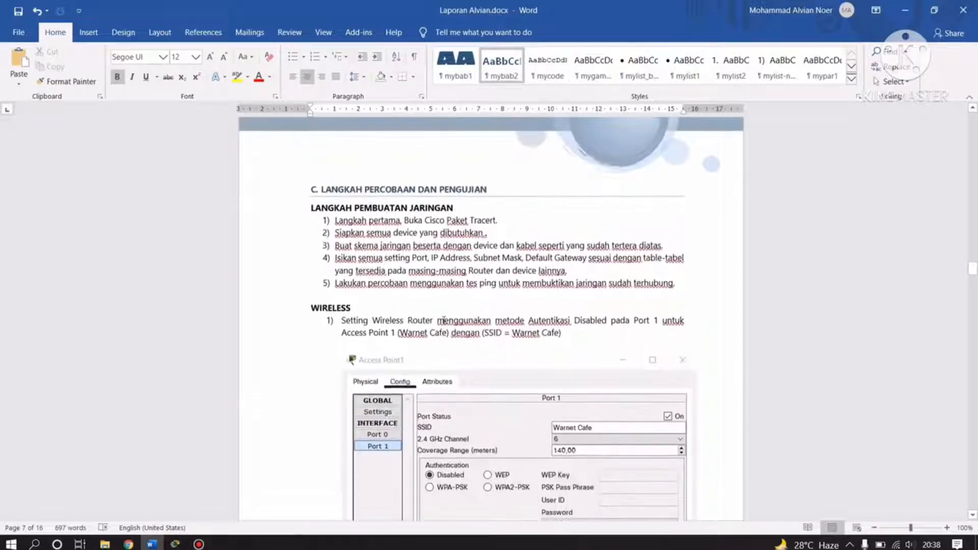
scroll(449, 311, down, 2)
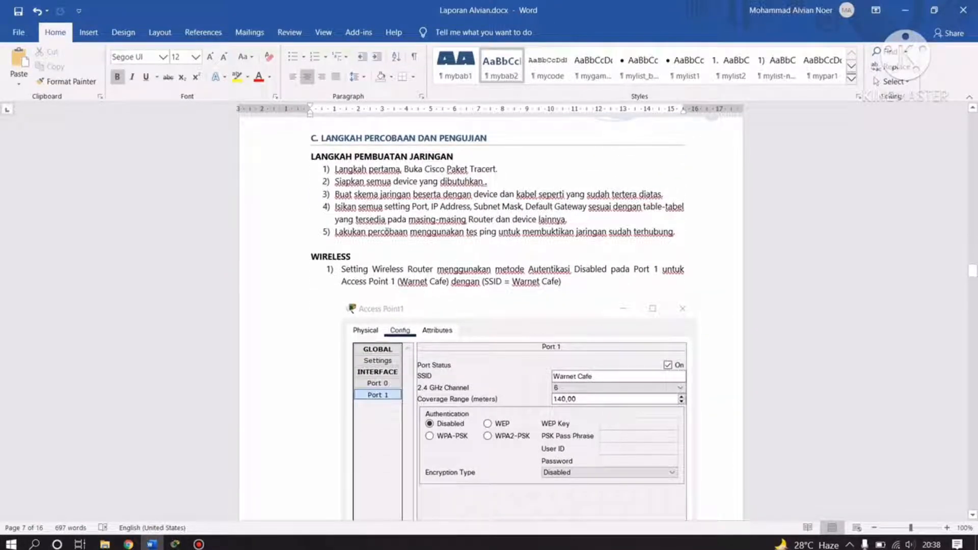
scroll(385, 262, down, 2)
scroll(449, 271, down, 2)
scroll(454, 272, up, 8)
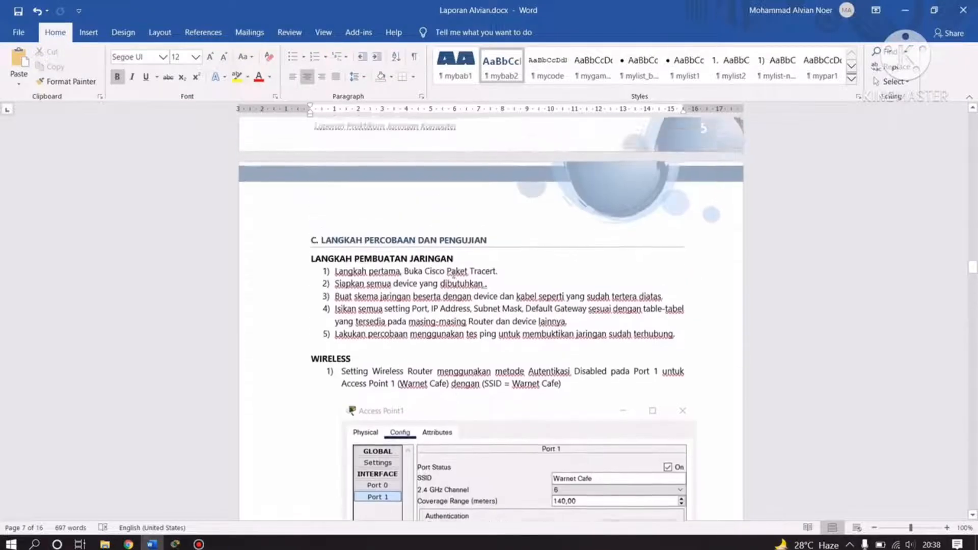
scroll(454, 275, down, 4)
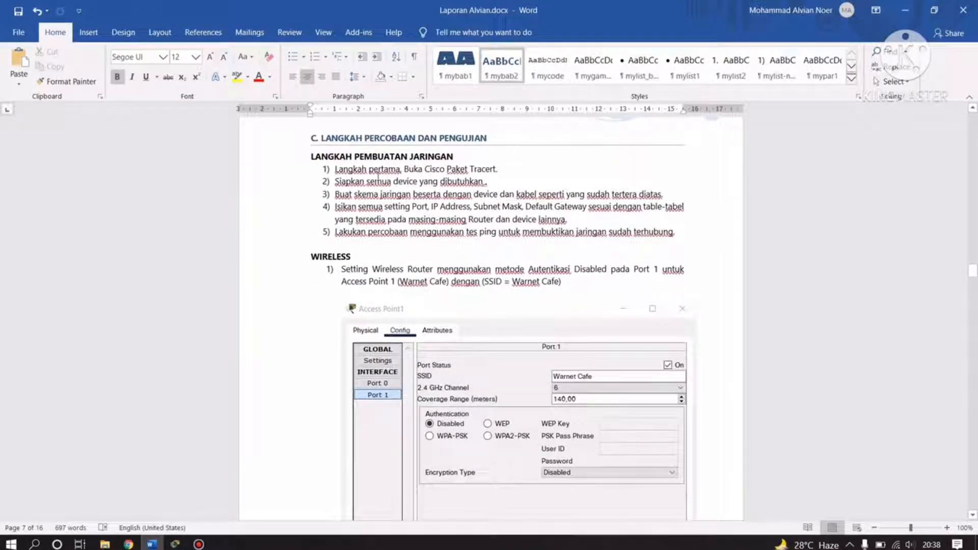
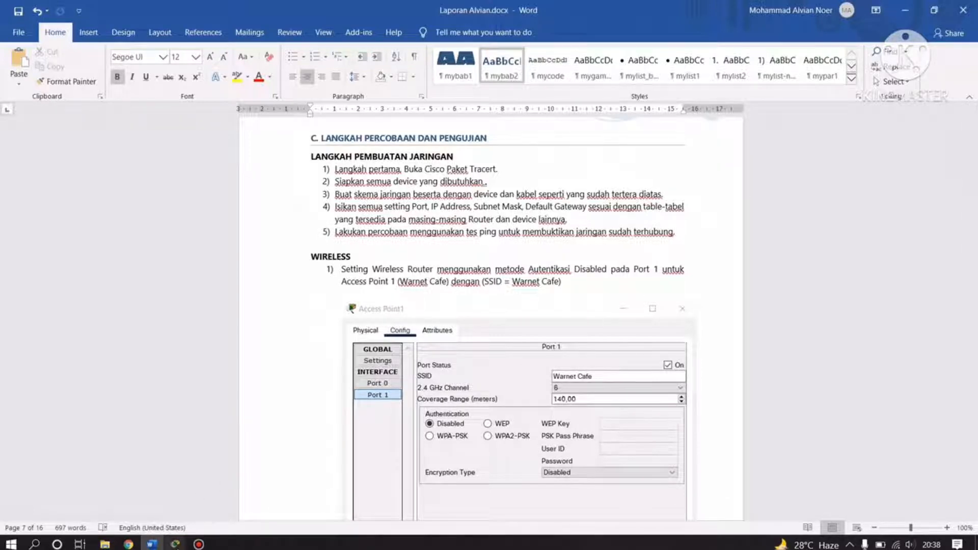
Switch from the Word report to the Packet Tracer UAS Warnet topology window.
click(143, 486)
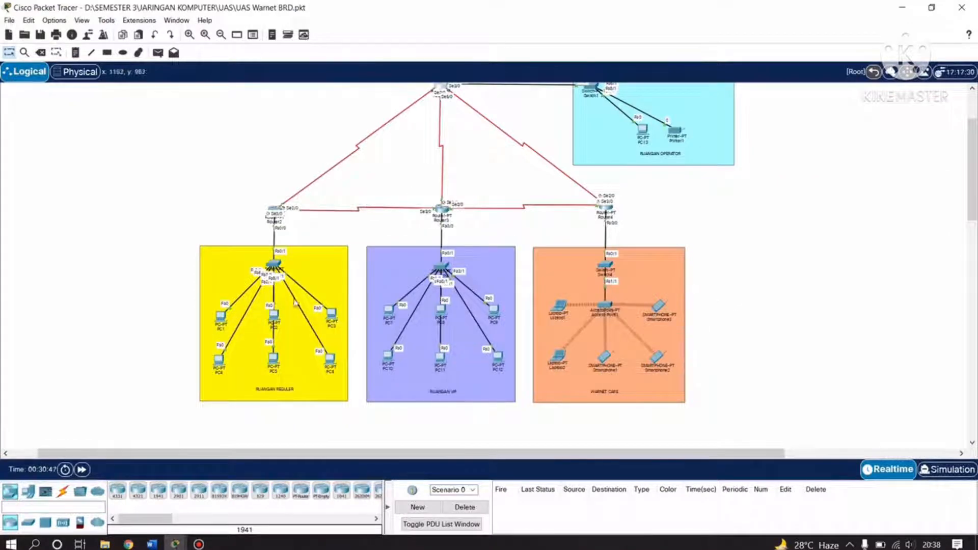
Open PC1's IP configuration and confirm its IPv4 address is 192.168.37.1.
click(221, 316)
click(355, 153)
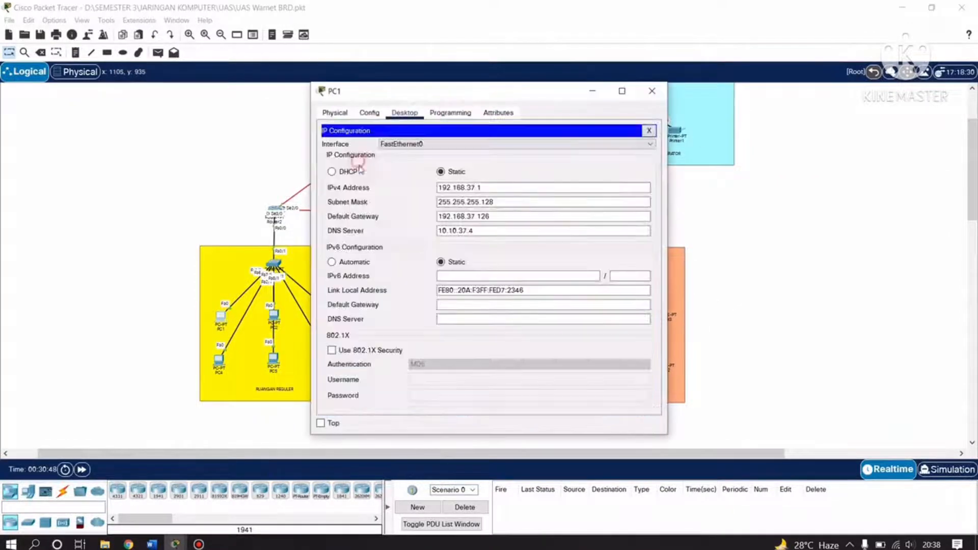
drag(495, 188, 431, 188)
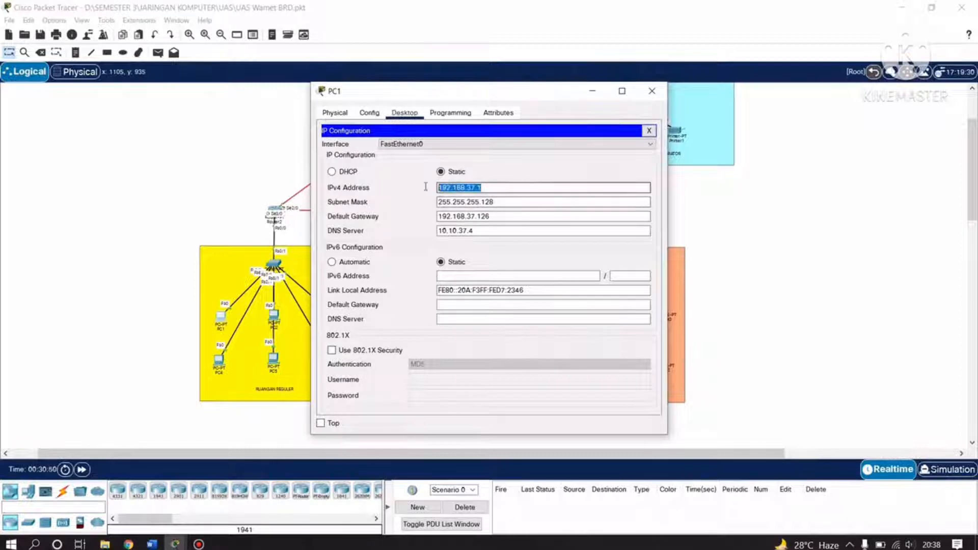
click(504, 187)
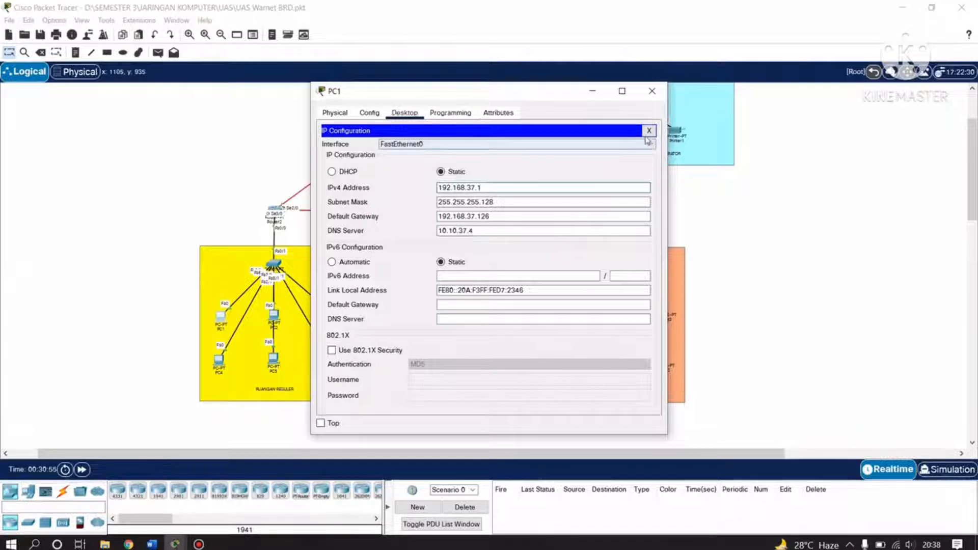
click(649, 131)
Ping 192.168.37.1 from PC1's command prompt: 4 replies, 0% loss, then close PC1.
click(539, 170)
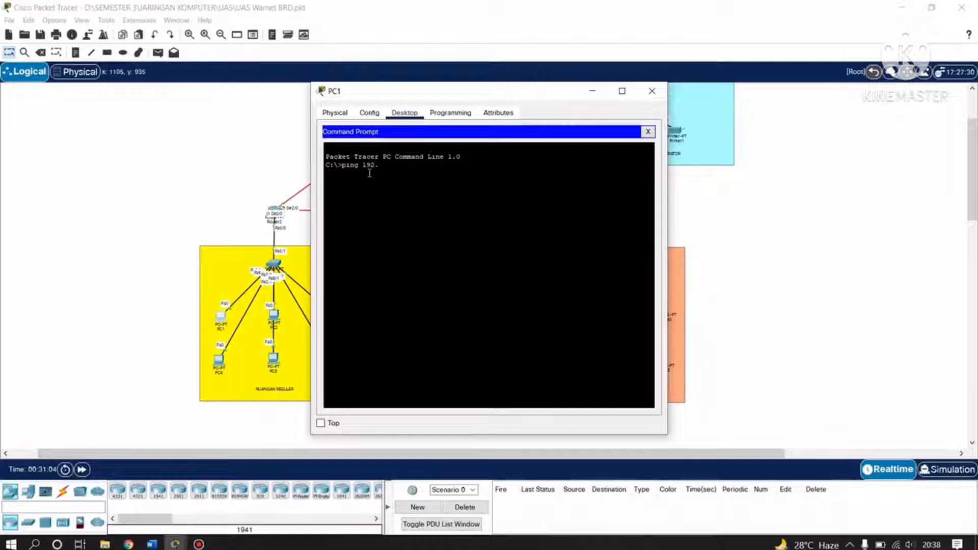
text(69)
text(.37.)
text(1)
key(Return)
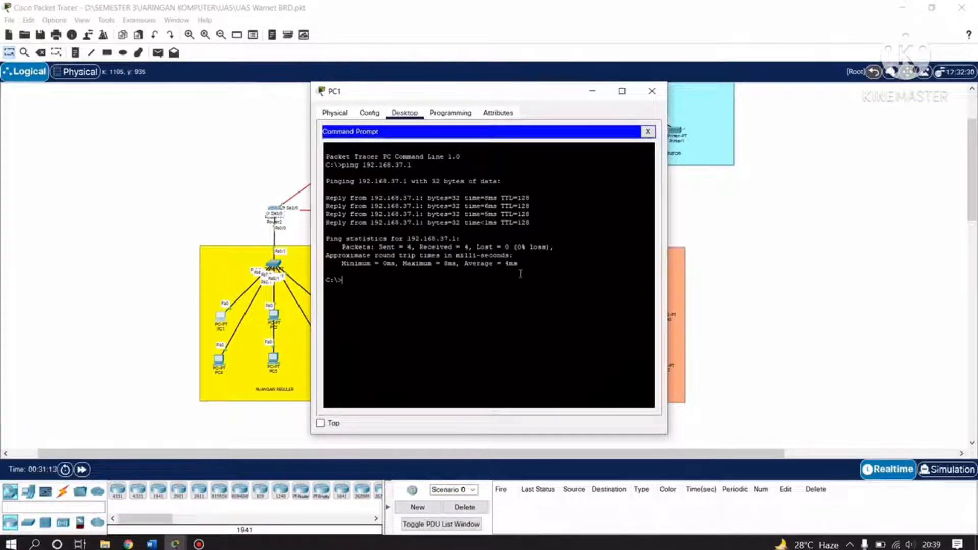
drag(465, 284, 328, 155)
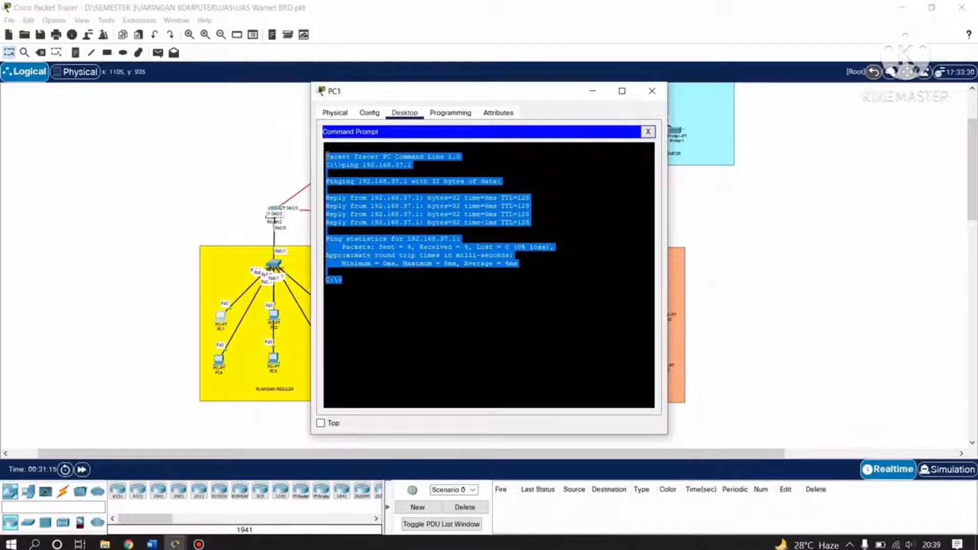
click(446, 310)
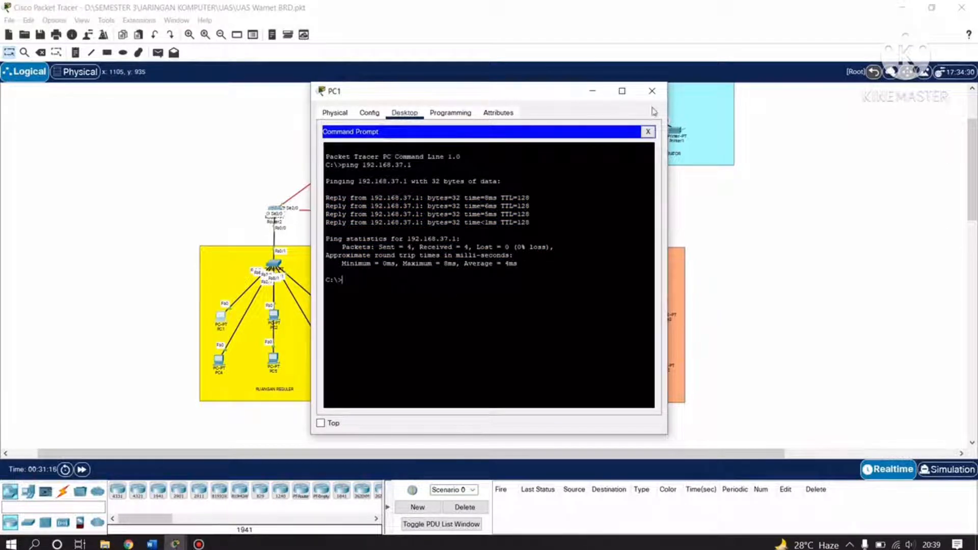
click(653, 92)
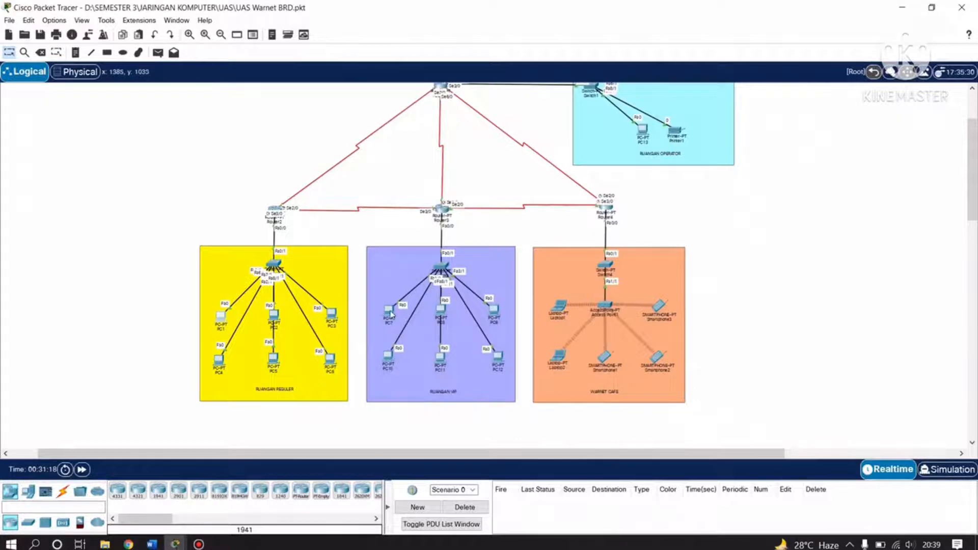
Check PC7's IP configuration shows address 192.168.37.129.
click(391, 311)
click(371, 152)
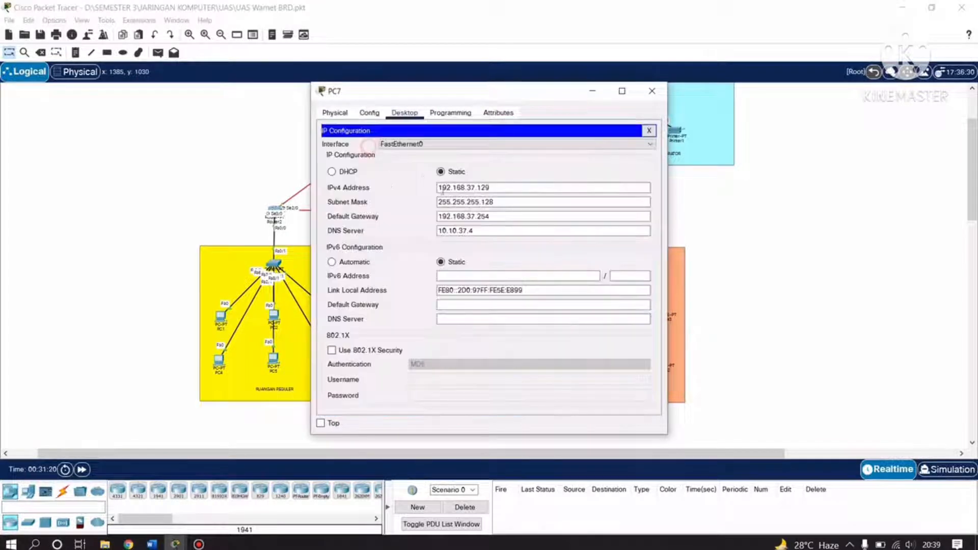
click(648, 99)
Ping 192.168.37.129 from PC7's command prompt, confirming 4 of 4 replies and 0% loss.
click(386, 308)
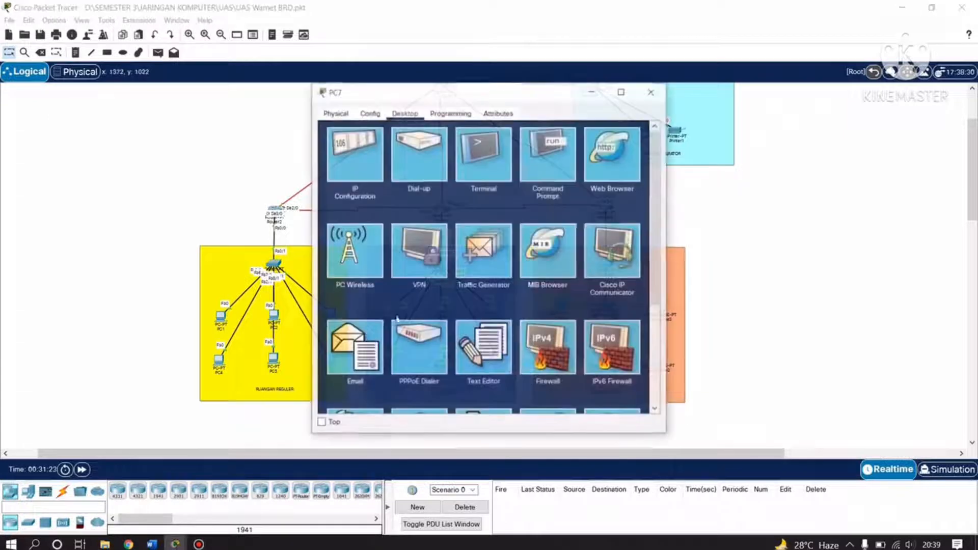
click(544, 166)
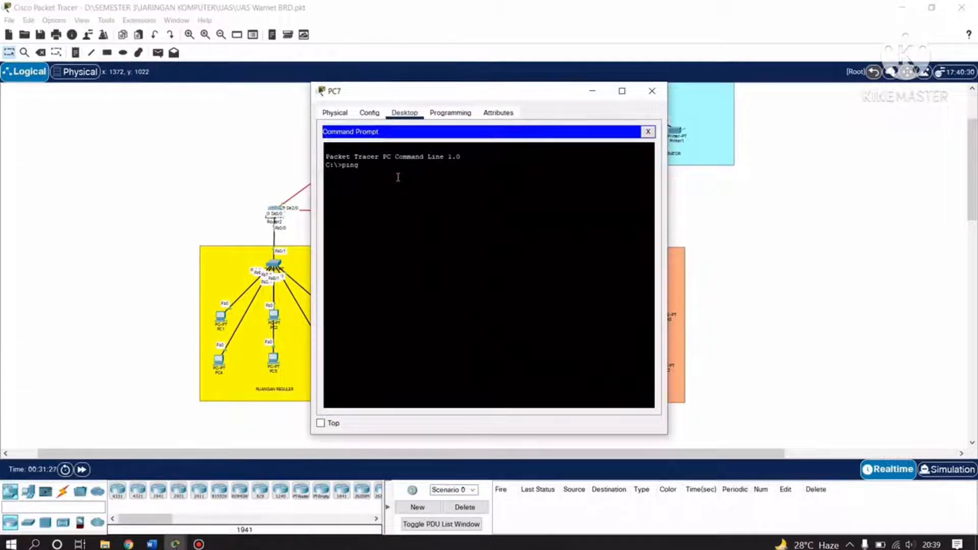
text(ping 192.168.37.129)
key(Return)
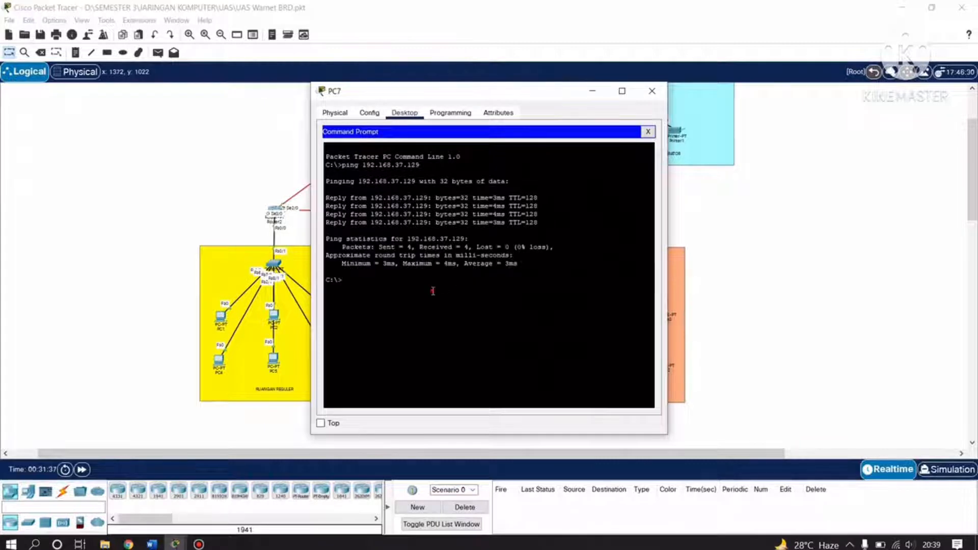
drag(433, 291, 325, 154)
click(419, 300)
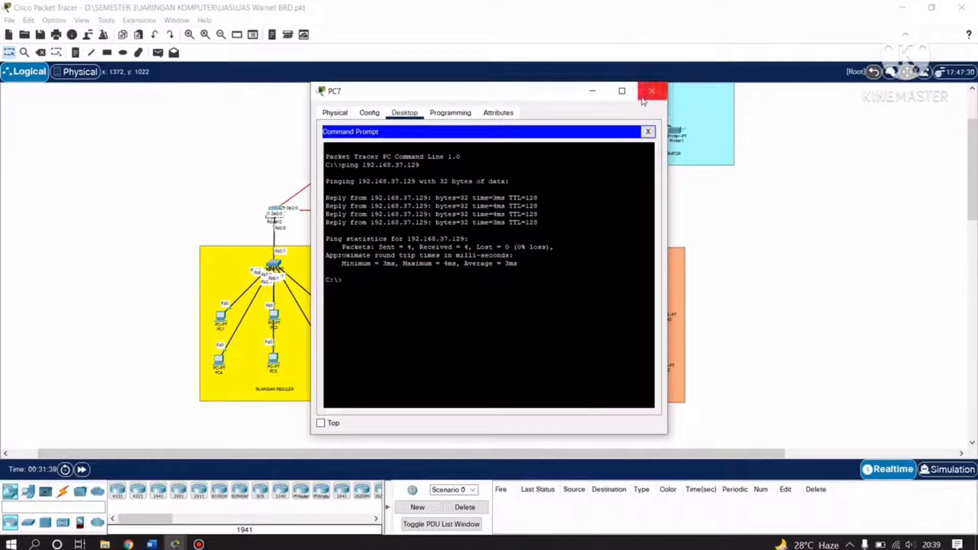
click(652, 91)
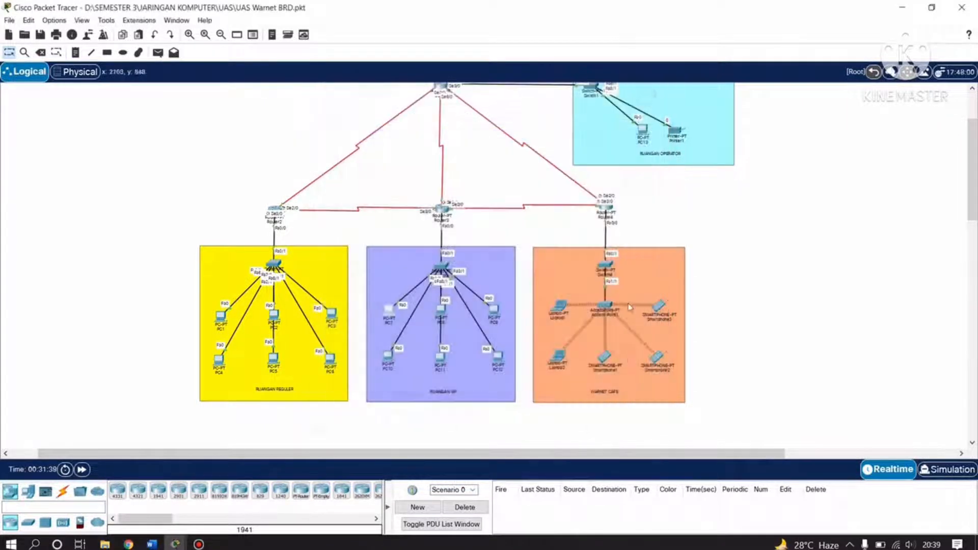
Check Laptop1's Wireless0 IP configuration shows address 35.35.37.2.
click(559, 306)
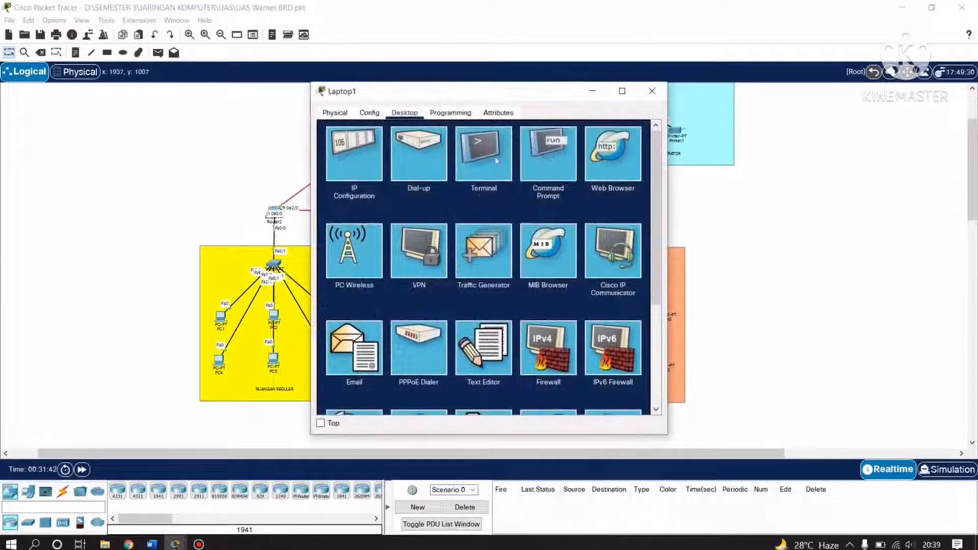
click(550, 148)
click(648, 132)
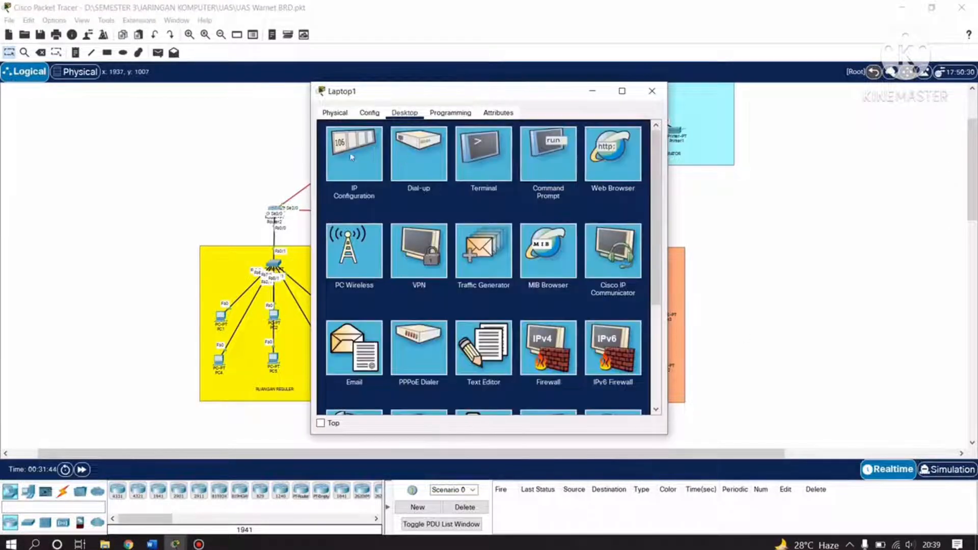
click(352, 157)
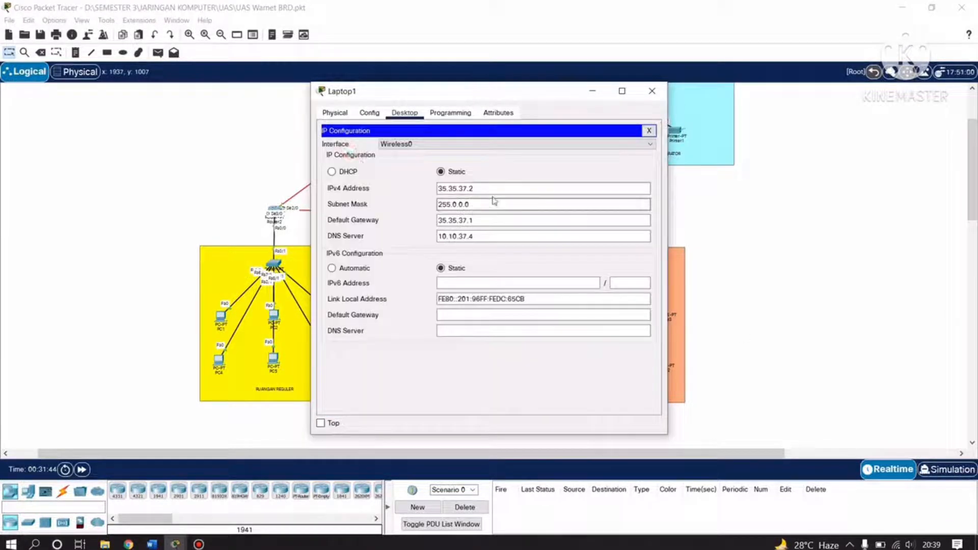
click(651, 92)
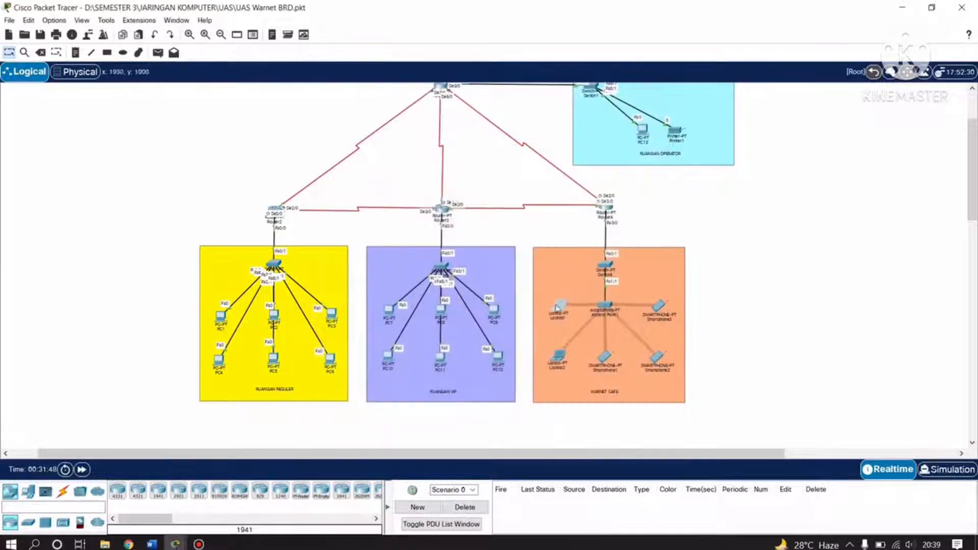
Ping 35.35.37.2 from Laptop1's command prompt, confirming 4 of 4 replies and 0% loss.
click(558, 307)
click(543, 149)
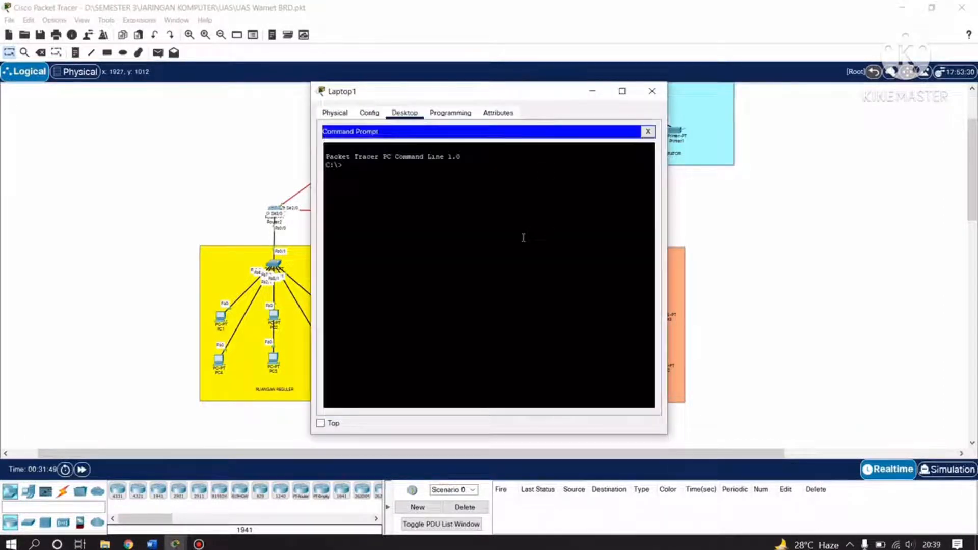
text(ping 3)
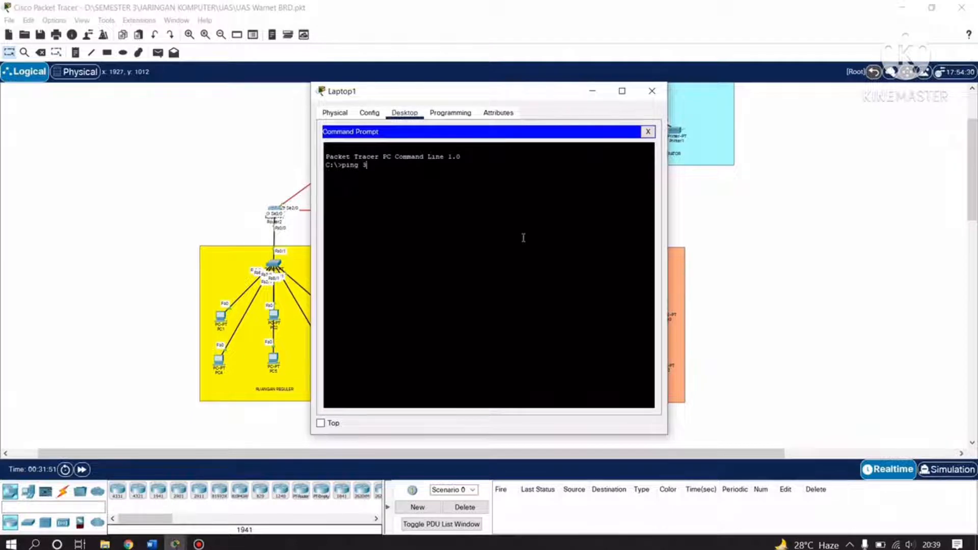
text(5.35.37.2)
key(Return)
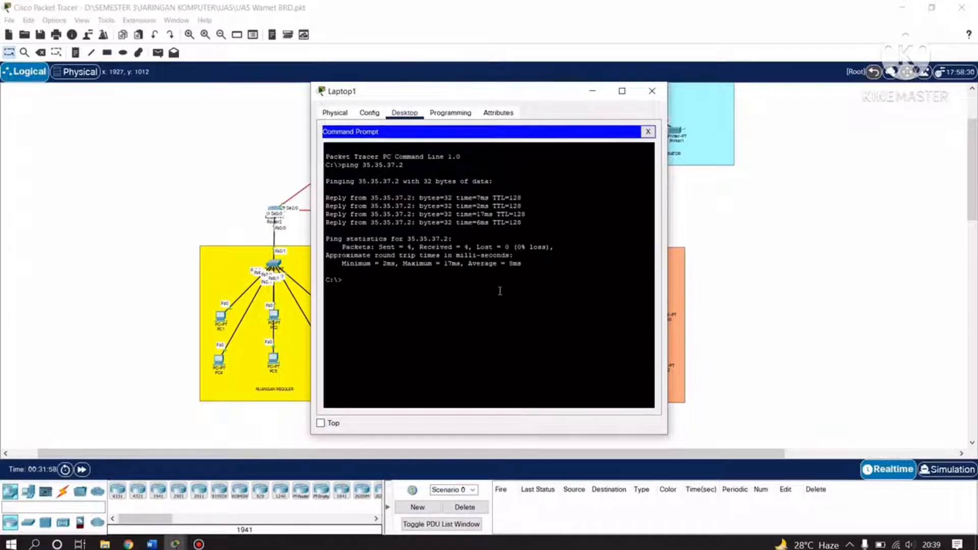
drag(476, 288, 326, 157)
click(444, 306)
click(652, 91)
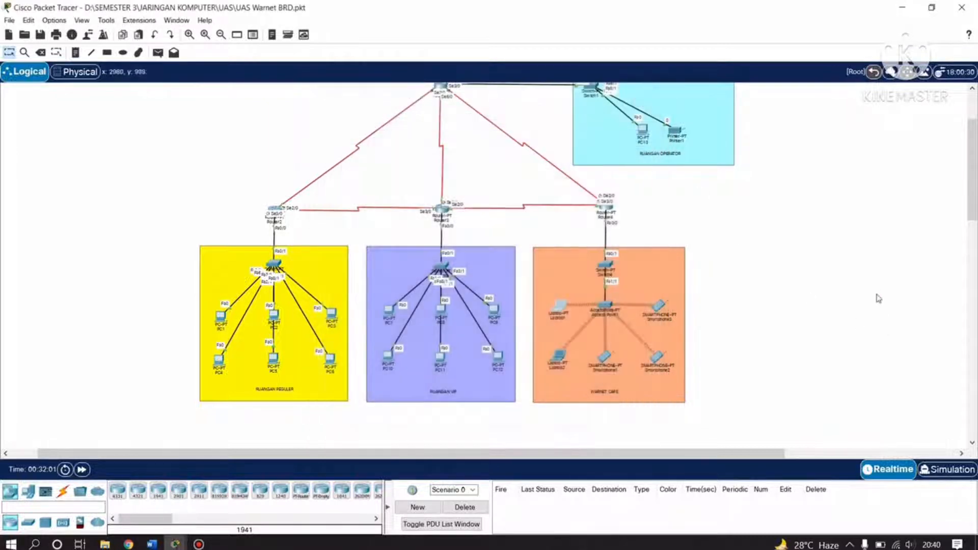
Run tracert 192.168.37.129 from PC1's command prompt.
scroll(737, 389, up, 2)
scroll(589, 332, down, 4)
scroll(372, 314, up, 6)
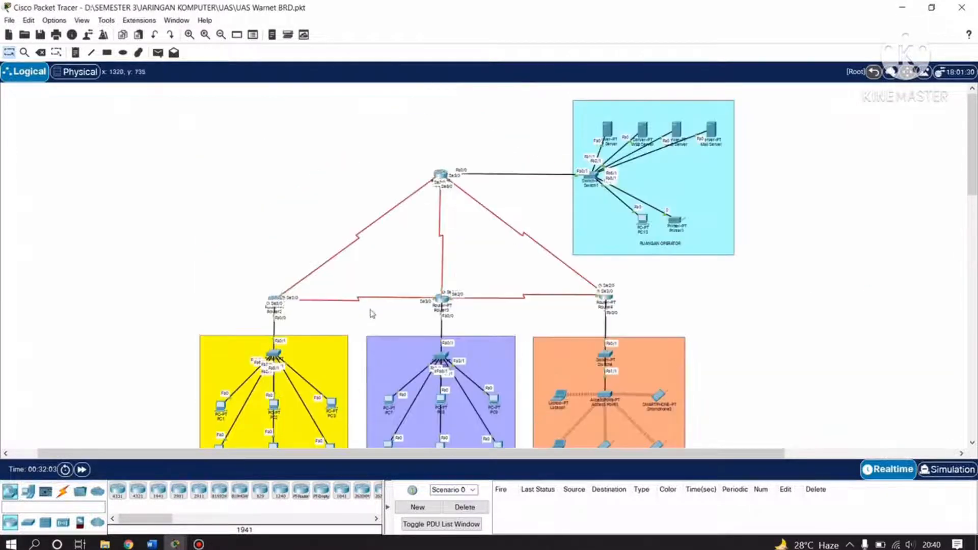
scroll(372, 313, down, 4)
scroll(372, 313, up, 2)
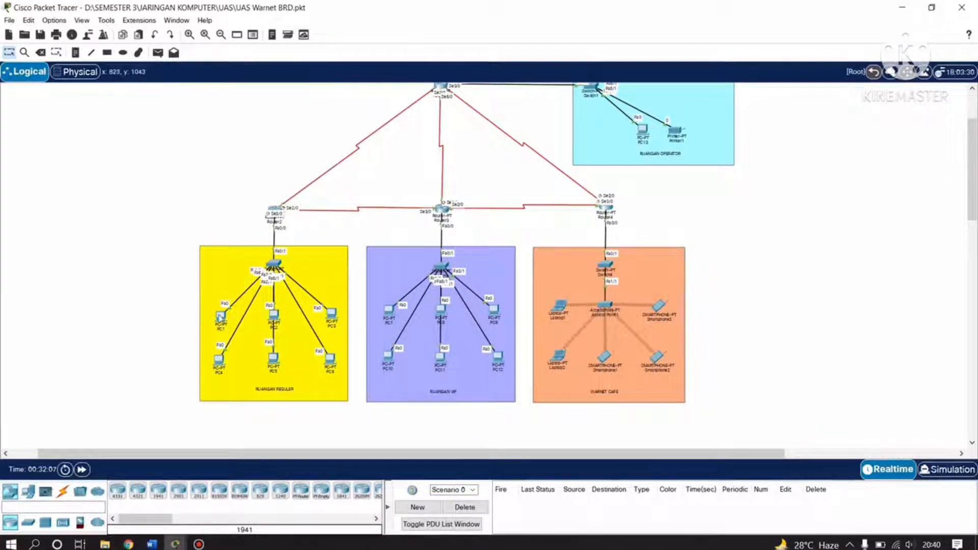
click(220, 317)
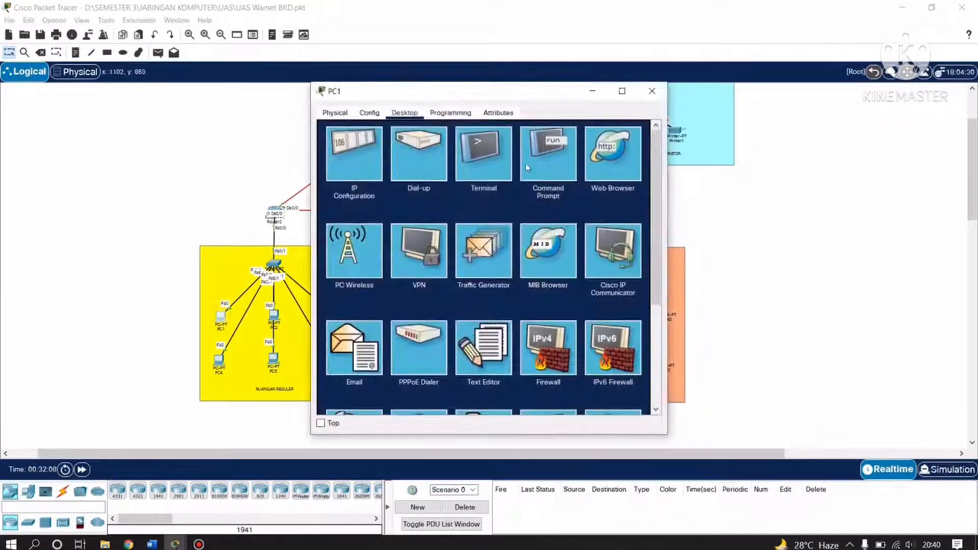
click(542, 164)
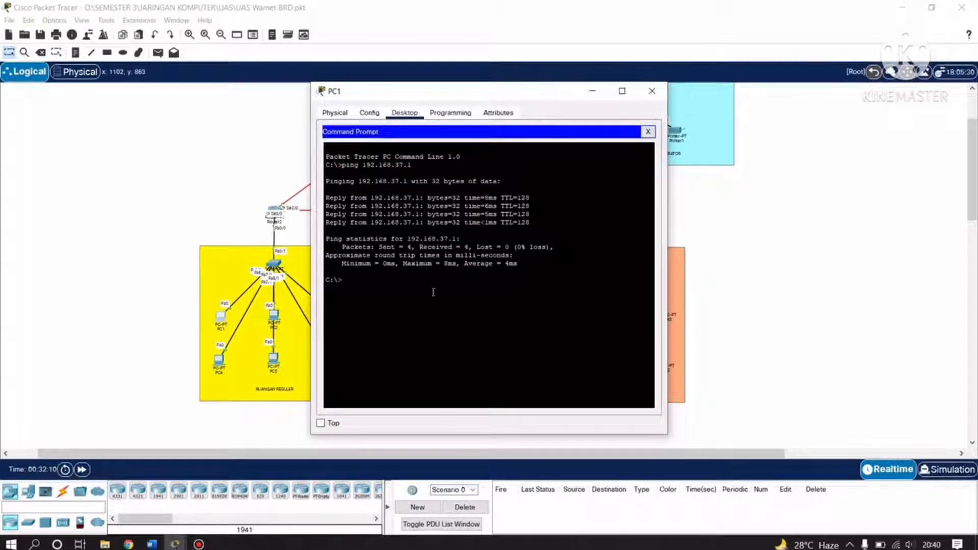
text(tracert 192.168.37)
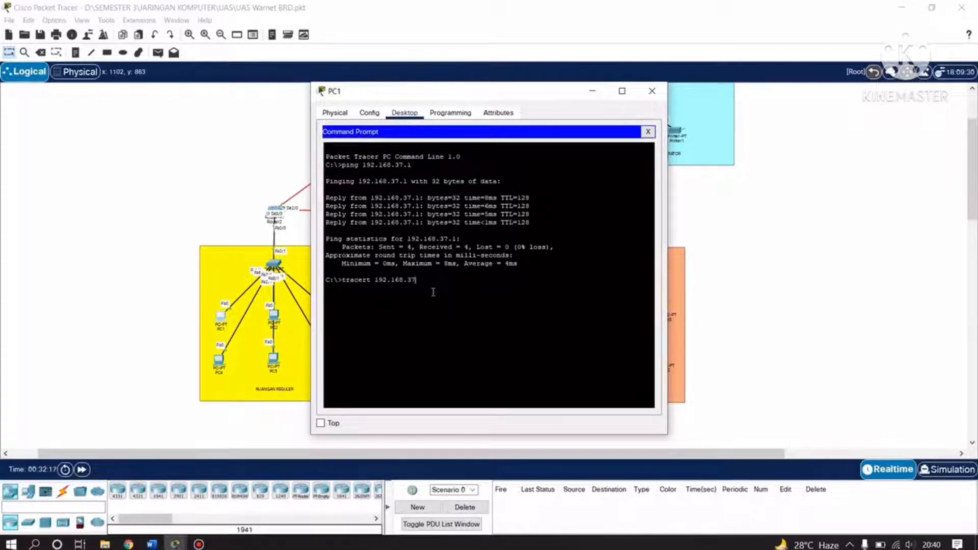
text(.129)
key(Return)
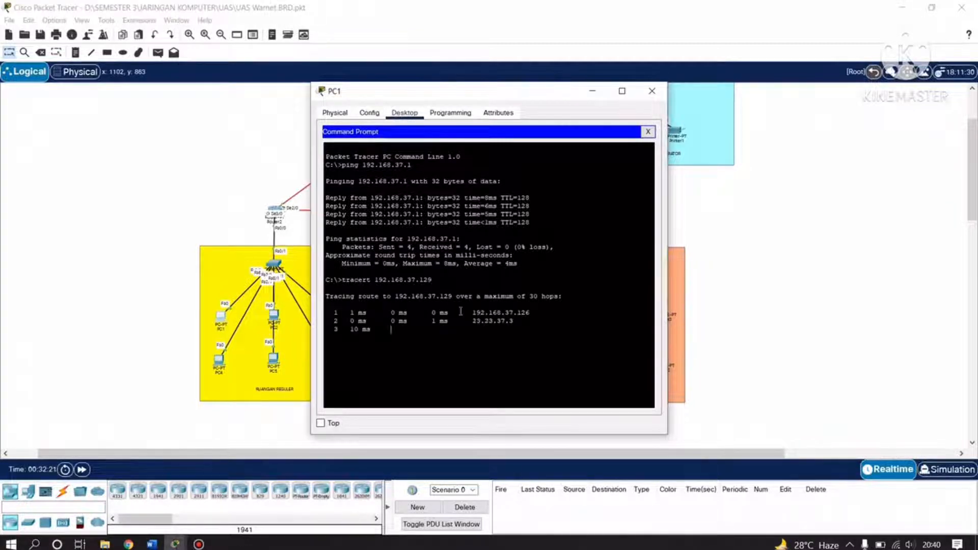
Review the trace hops 192.168.37.126, 23.23.37.3 and 192.168.37.129, then close PC1.
drag(470, 99, 685, 53)
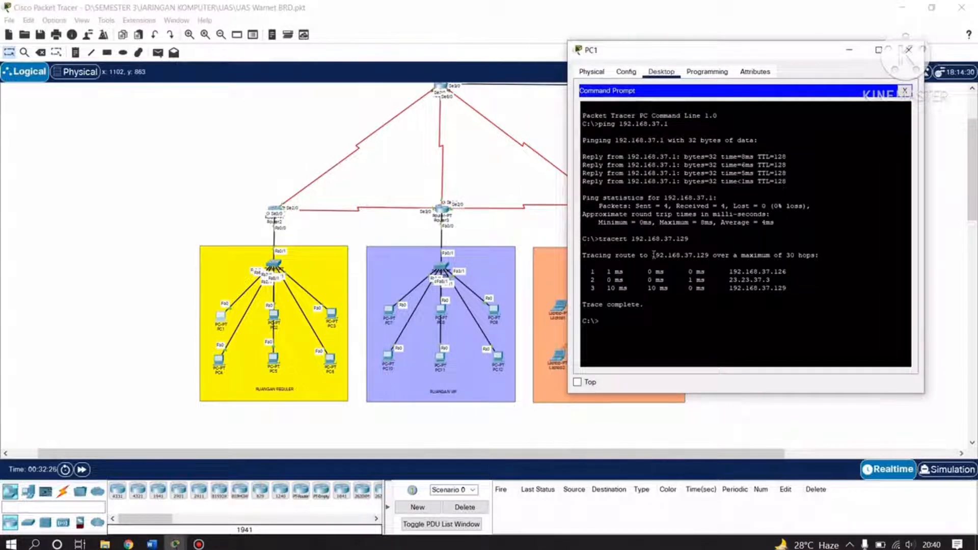
drag(653, 254, 710, 255)
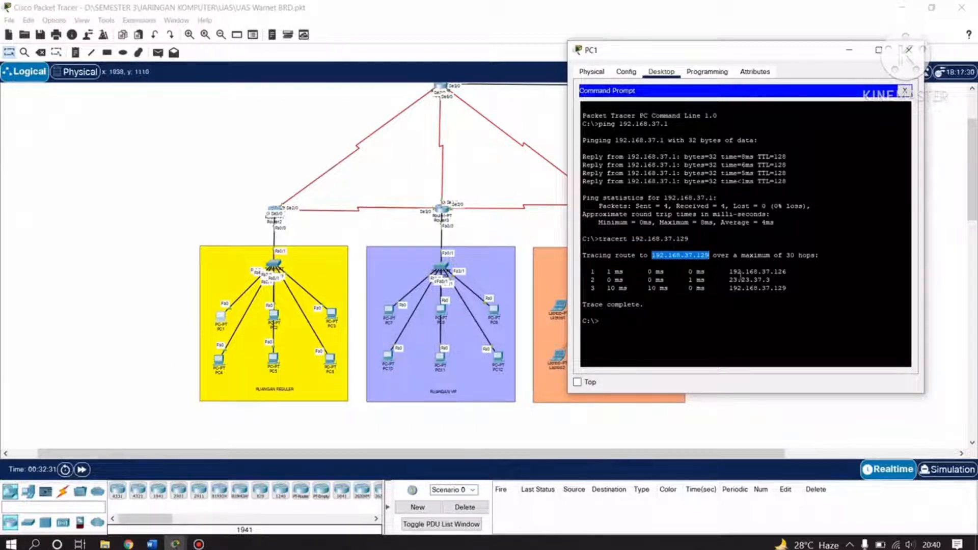
drag(729, 272, 791, 270)
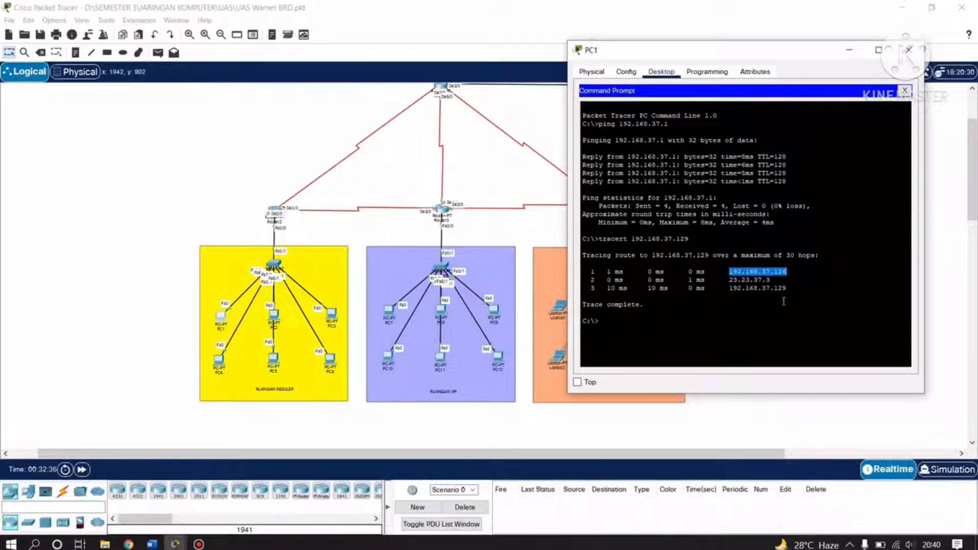
drag(770, 279, 729, 280)
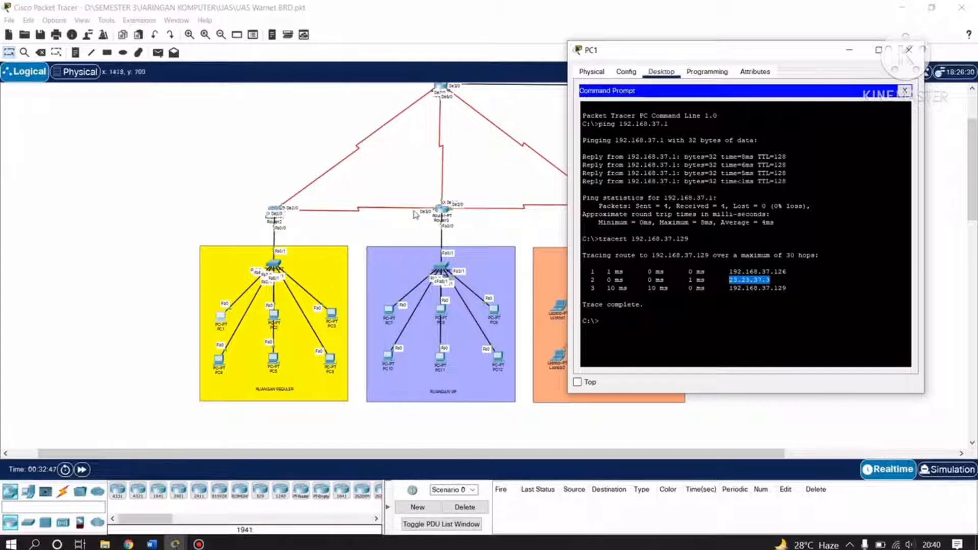
click(815, 290)
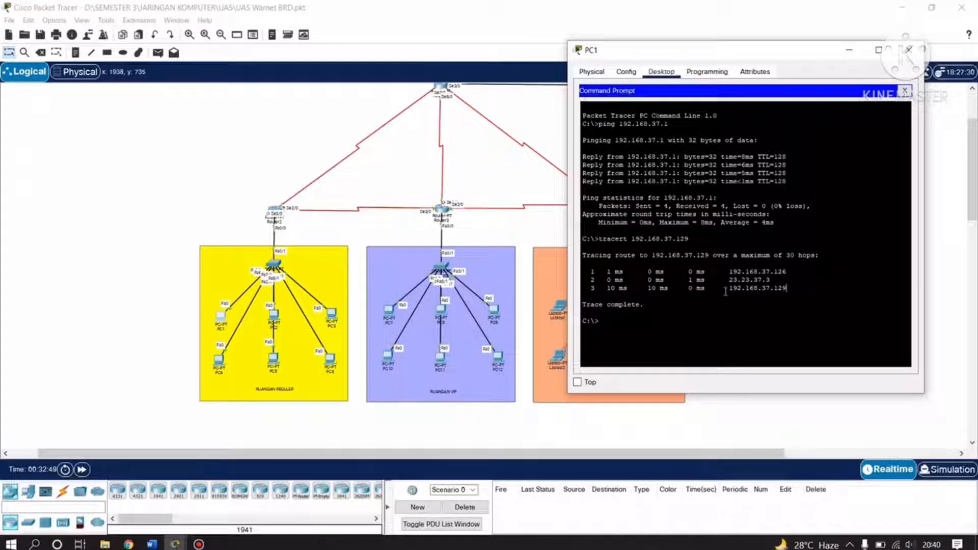
drag(731, 289, 793, 289)
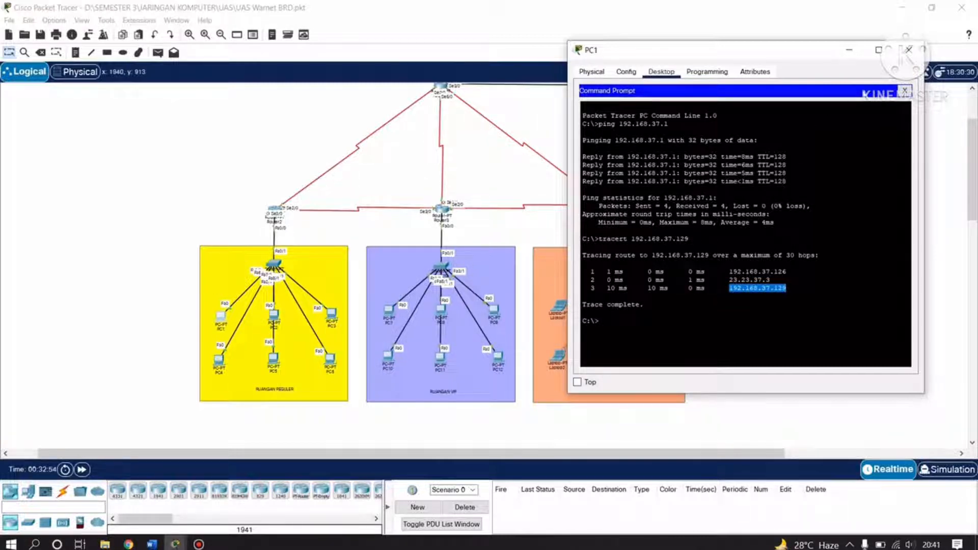
click(905, 51)
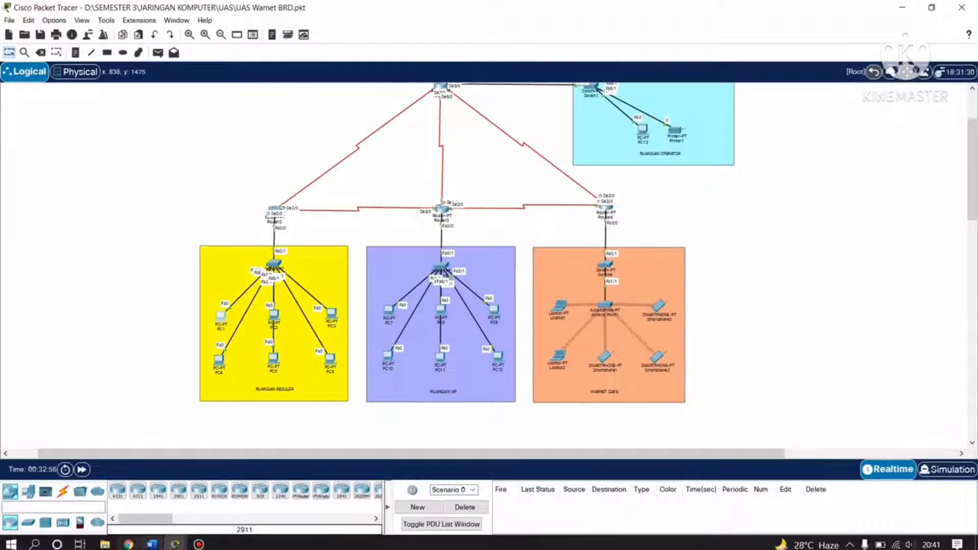
click(144, 542)
scroll(349, 304, down, 5)
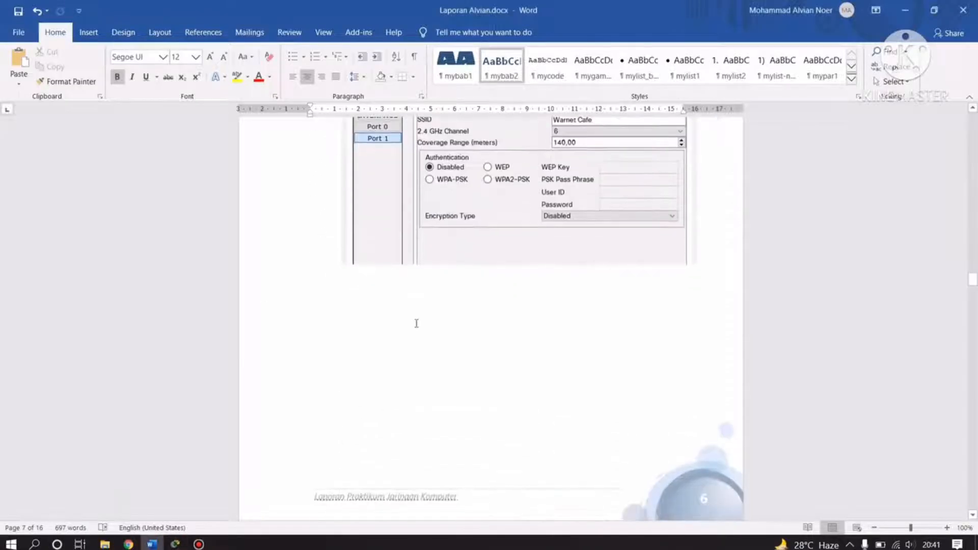
scroll(415, 323, up, 3)
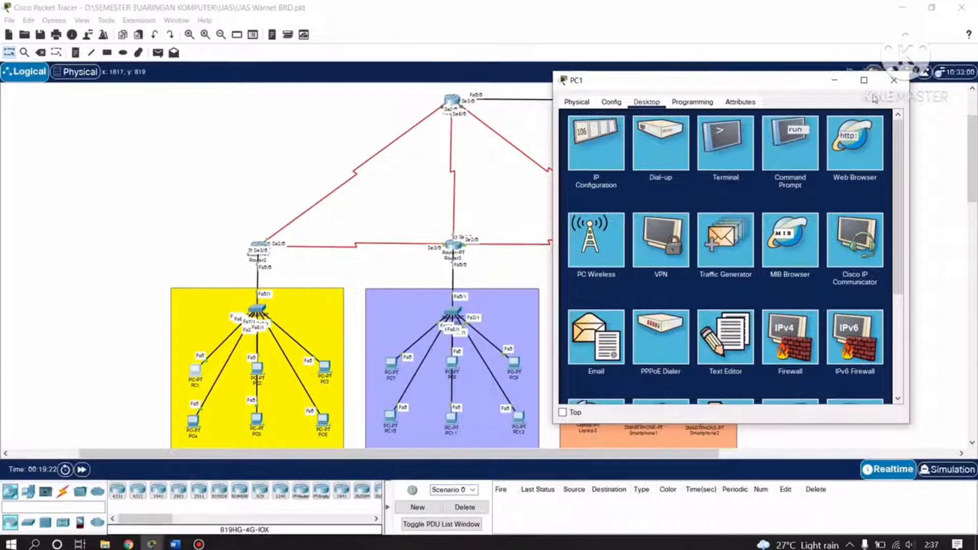
click(894, 80)
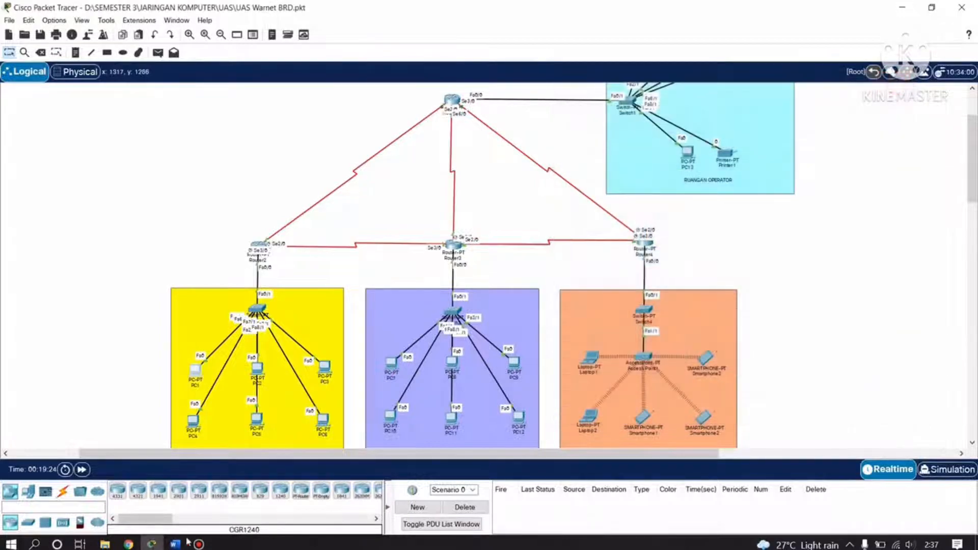
click(178, 546)
click(178, 546)
click(178, 546)
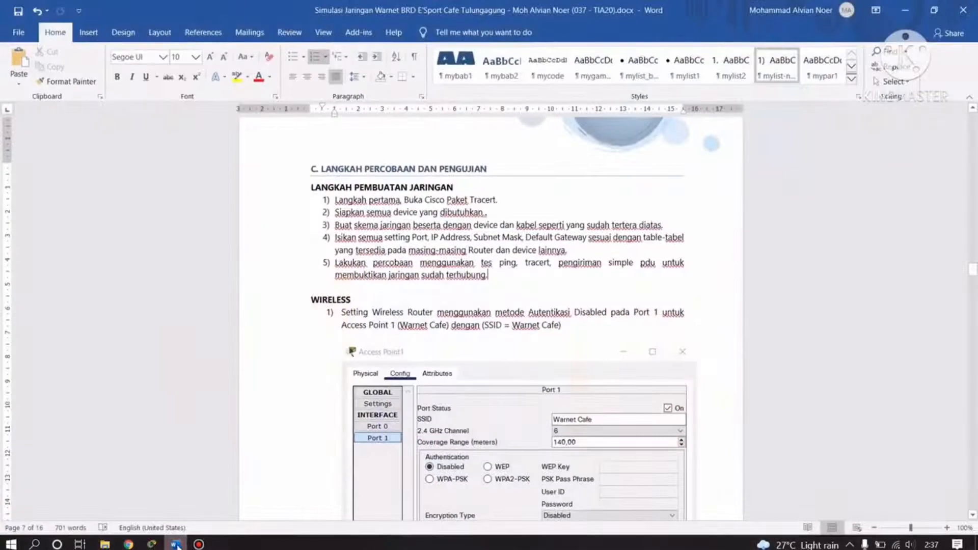
click(175, 544)
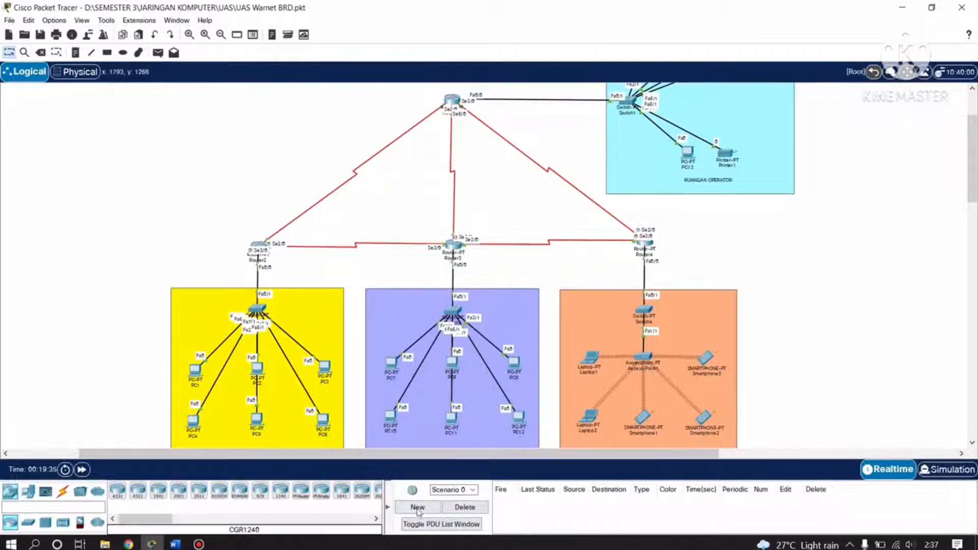
Send simple PDU pings from PC1 to PC7 and PC8, resending the PC8 one.
click(157, 52)
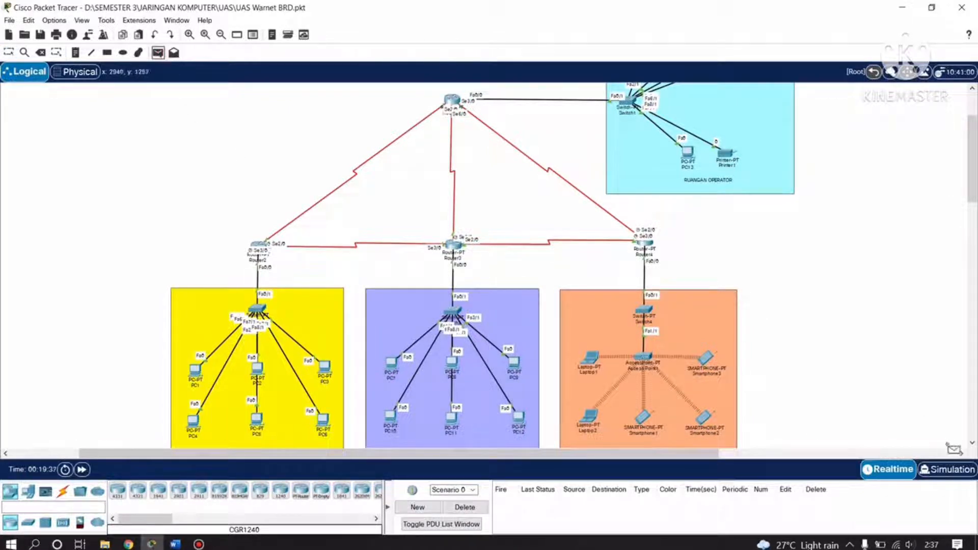
click(196, 369)
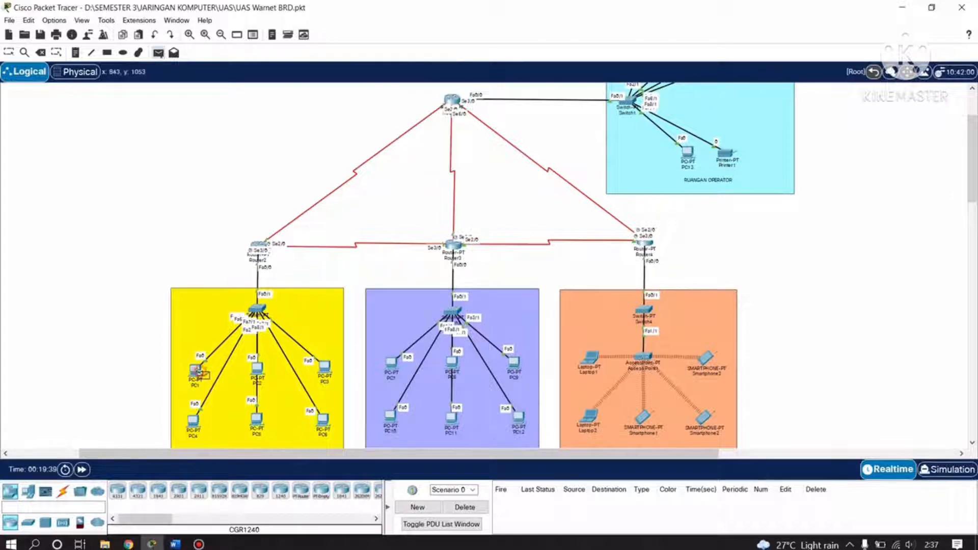
click(392, 365)
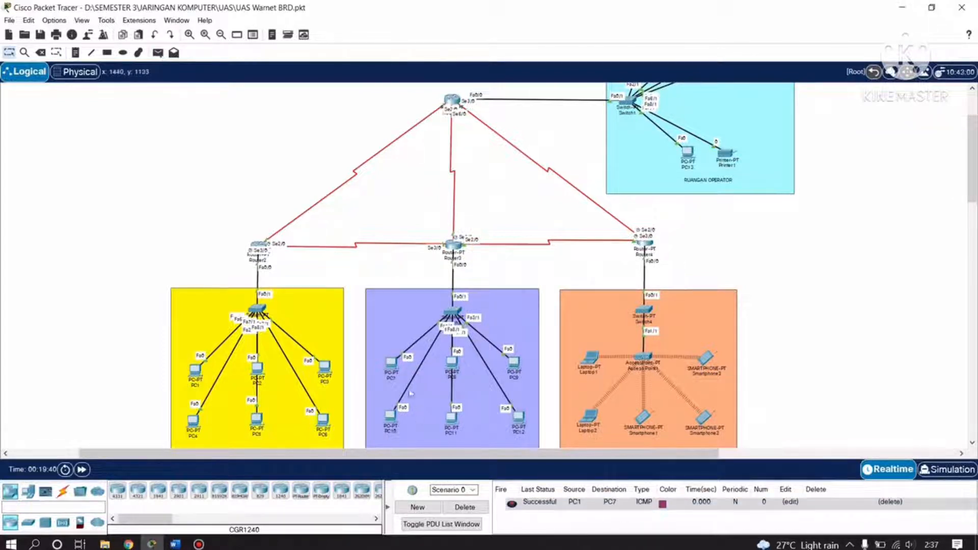
click(157, 53)
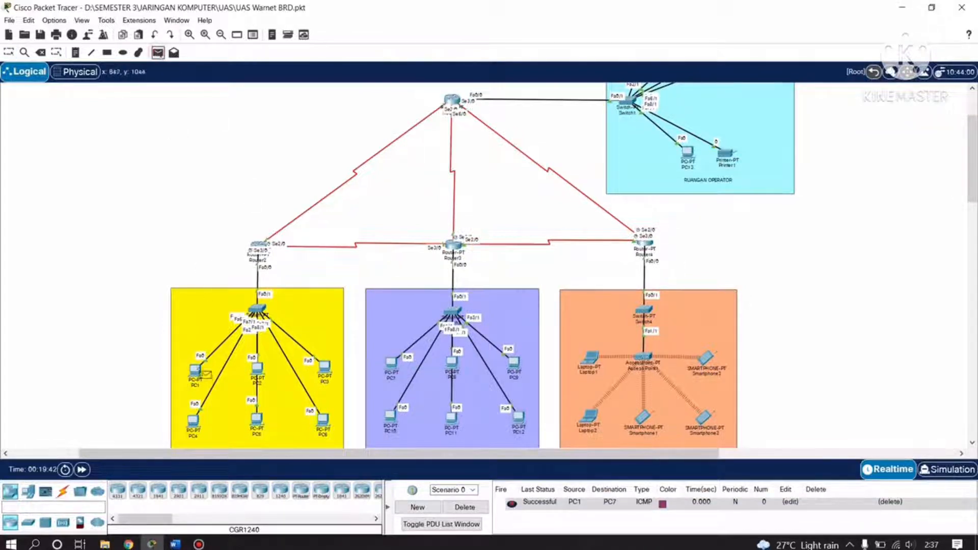
click(195, 369)
click(453, 365)
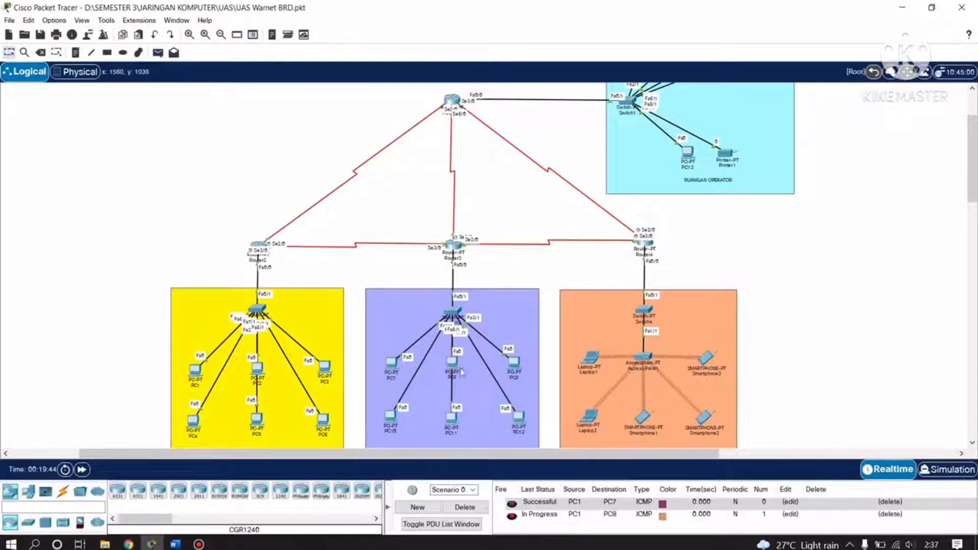
double_click(512, 516)
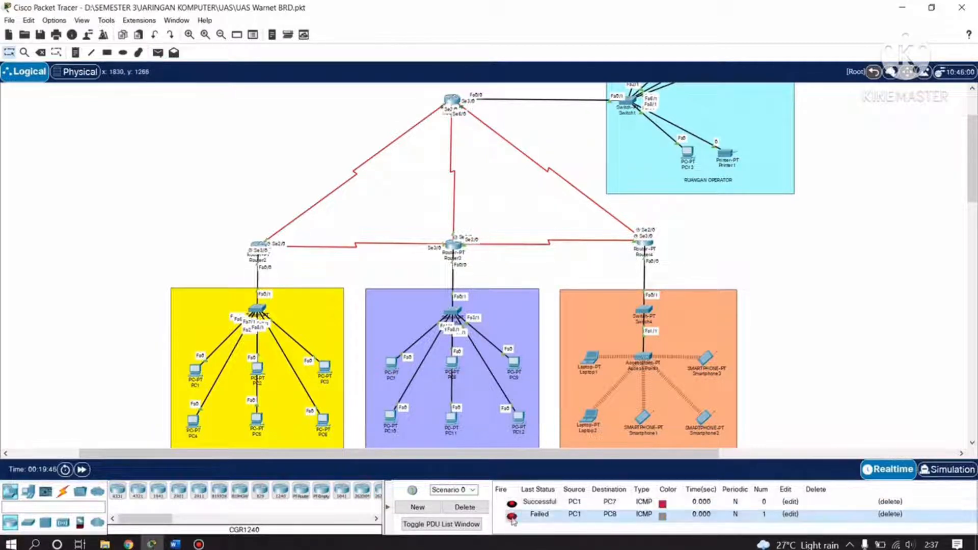
Send simple PDU pings from PC2 to PC7 and to PC9.
click(158, 52)
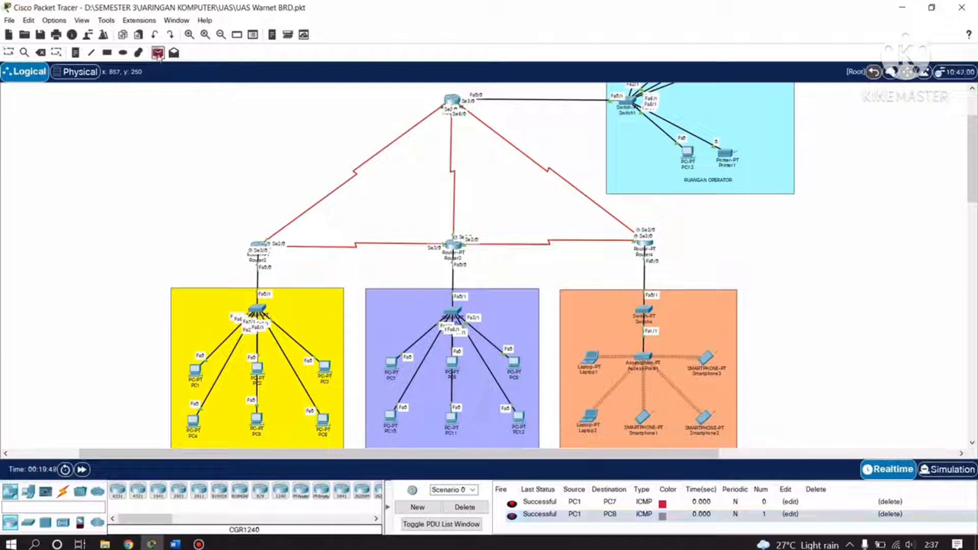
click(258, 368)
click(385, 369)
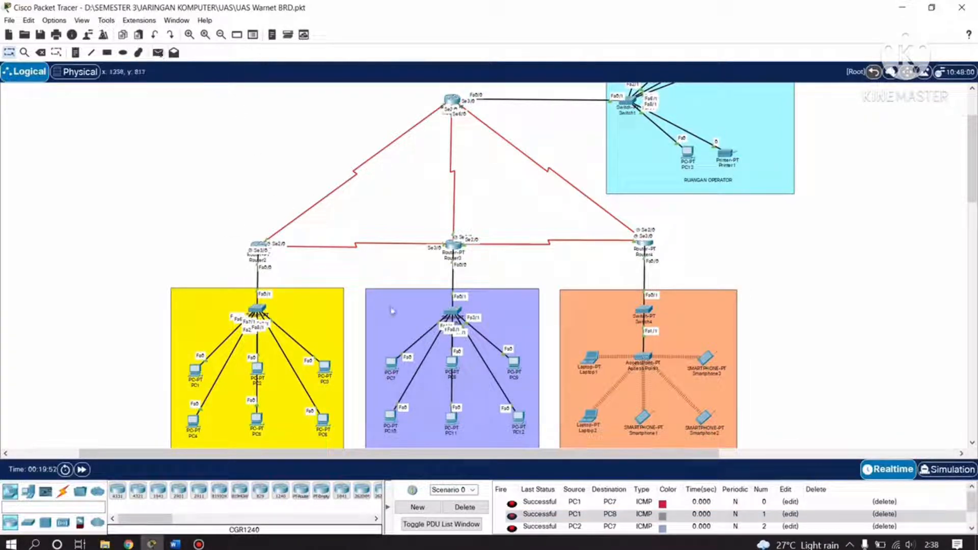
scroll(578, 502, down, 1)
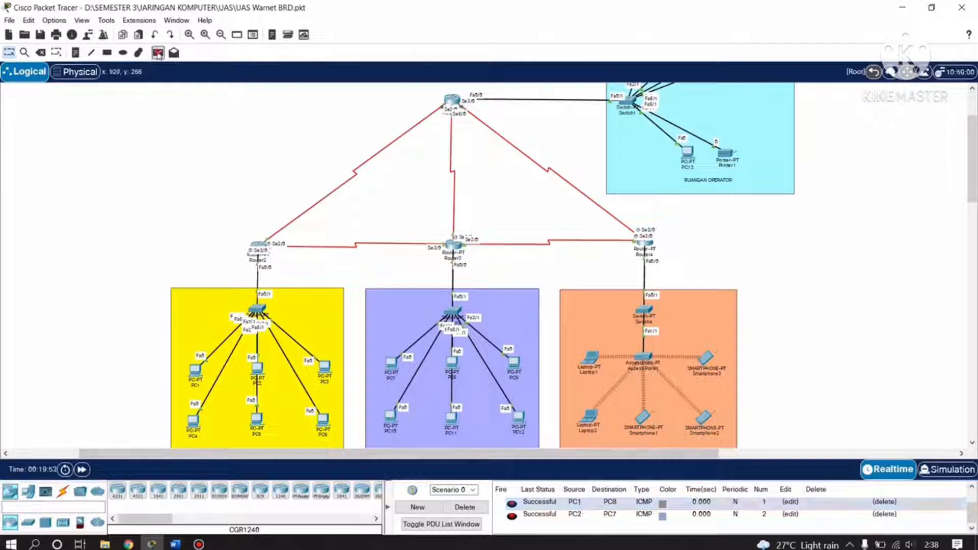
click(158, 53)
click(257, 367)
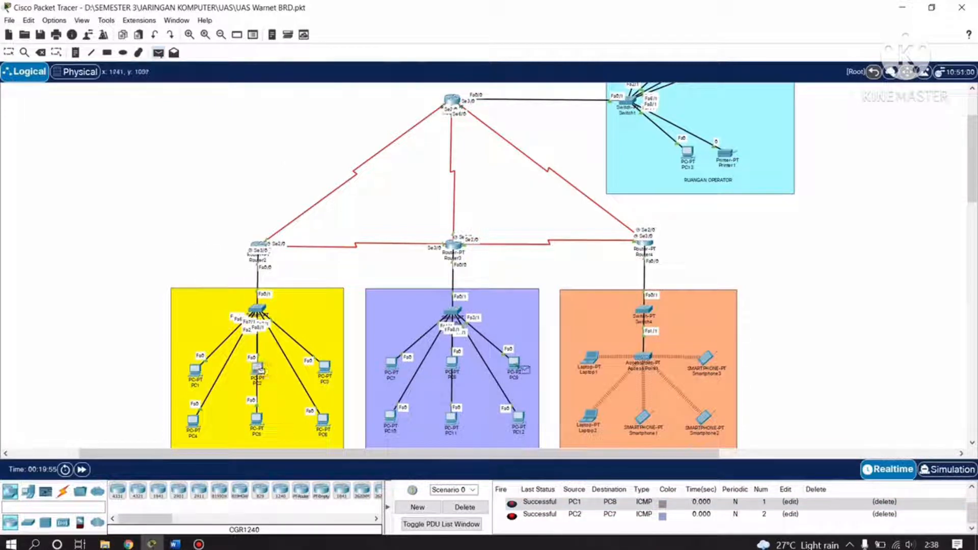
click(514, 364)
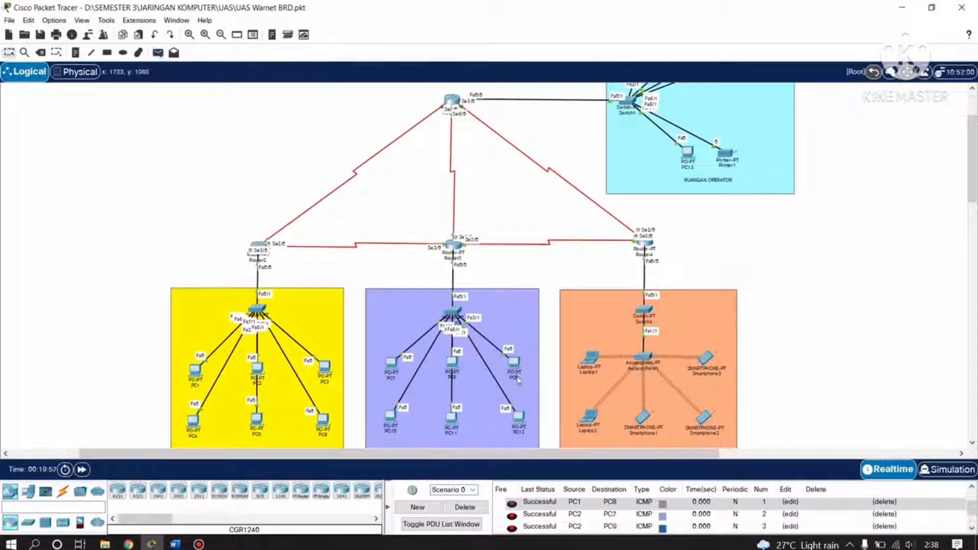
scroll(562, 527, down, 1)
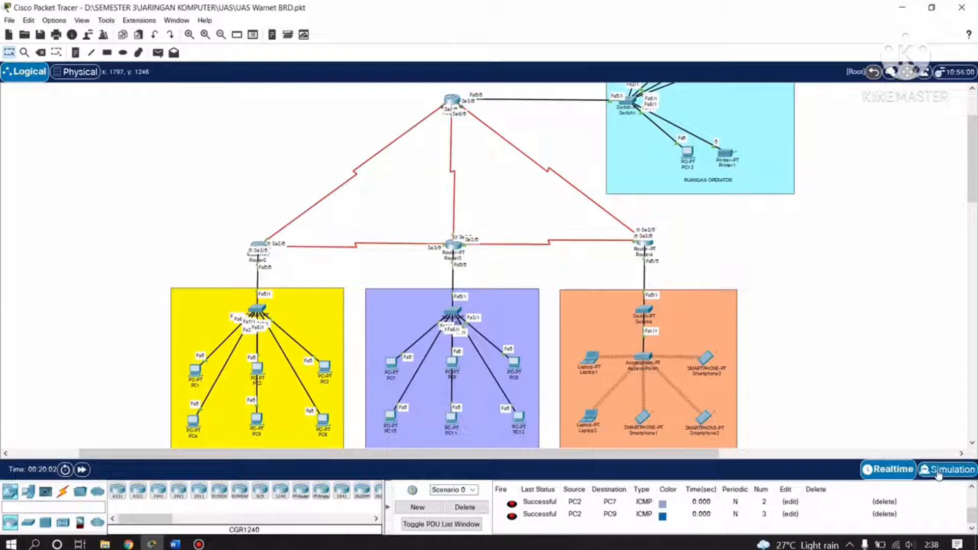
Switch to Simulation mode, clear old PDUs, and add a new PC1-to-PC7 ping.
click(939, 469)
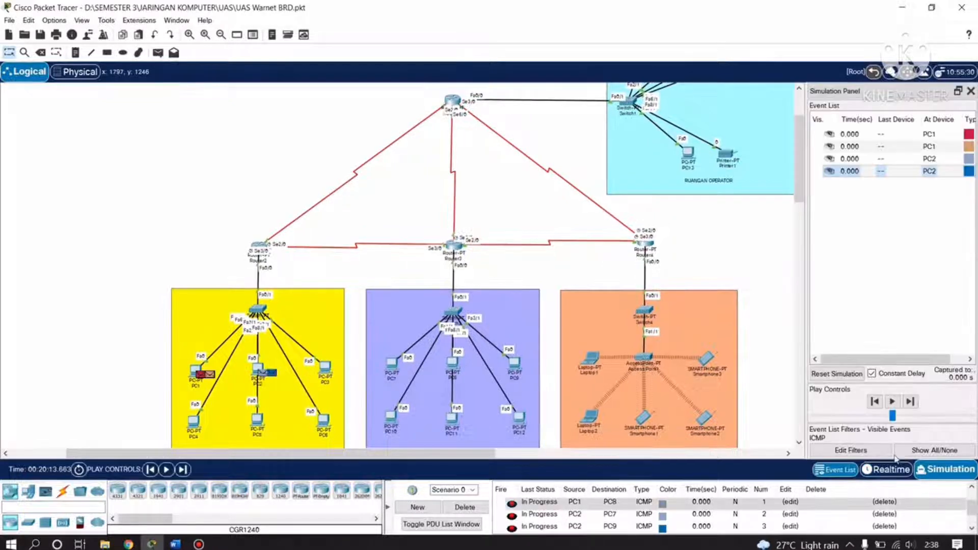
click(849, 450)
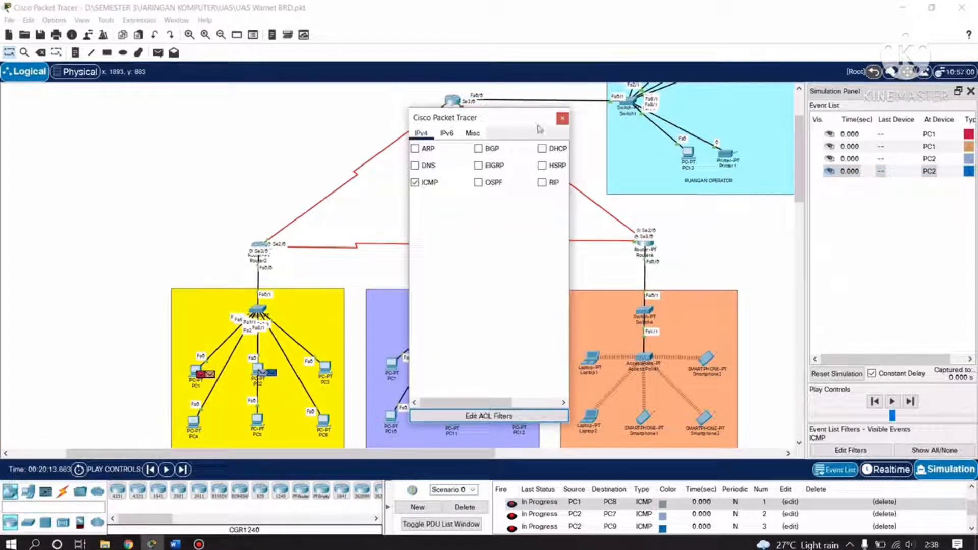
click(562, 120)
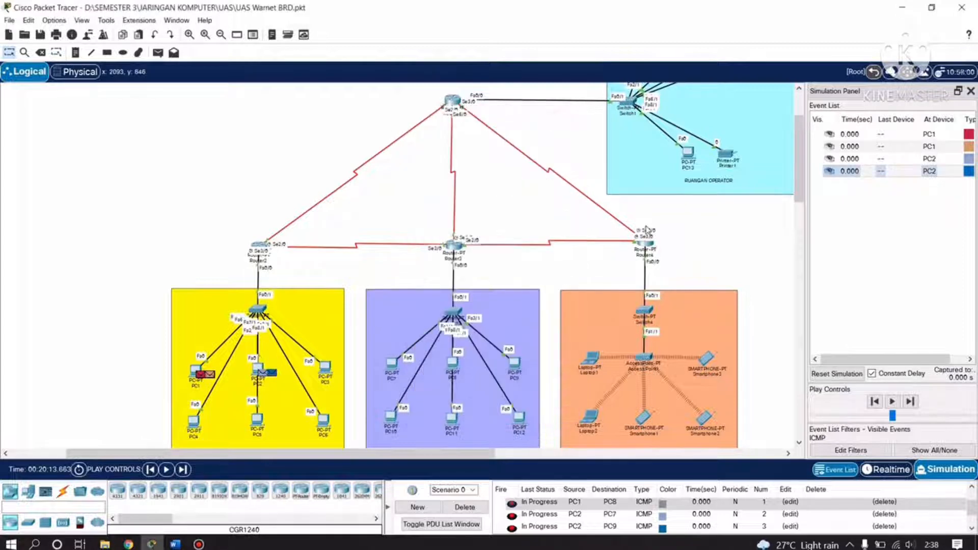
click(464, 506)
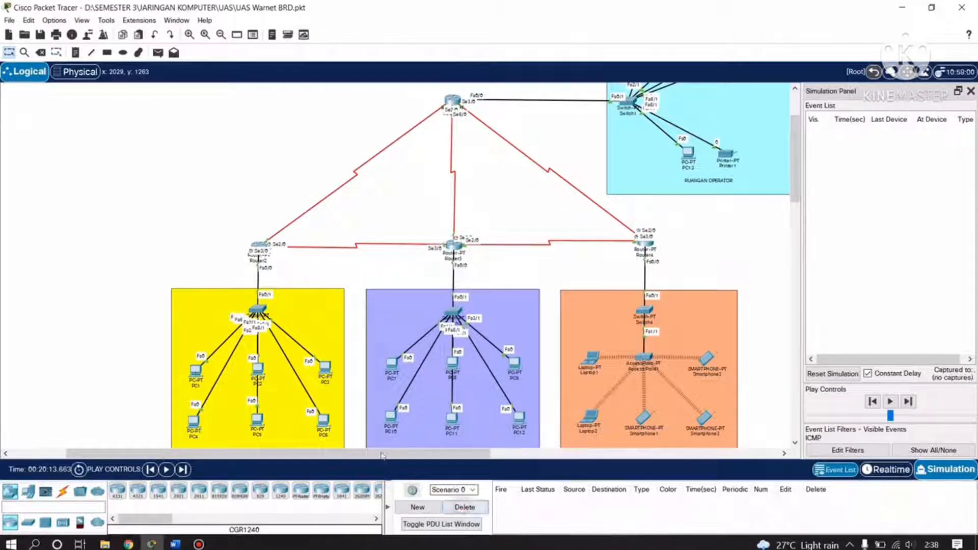
click(158, 53)
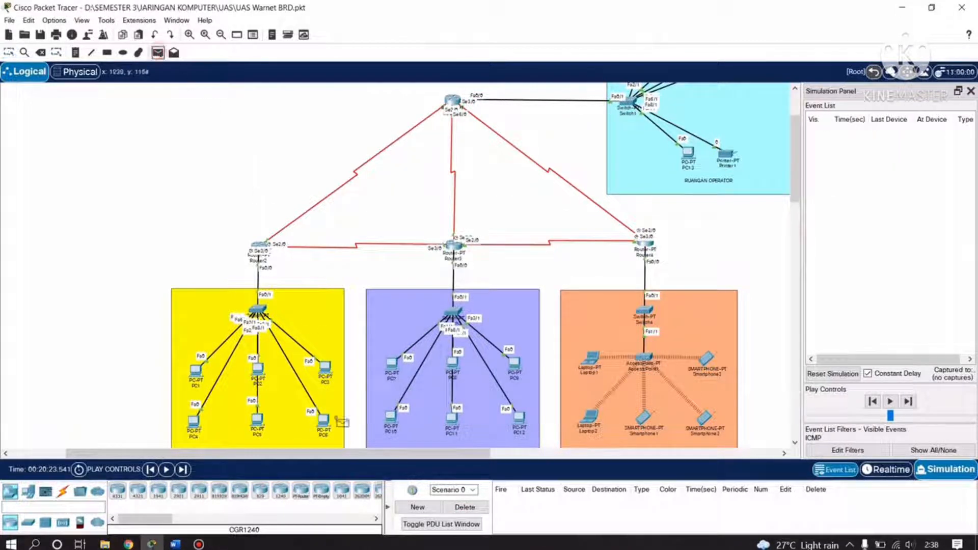
click(199, 375)
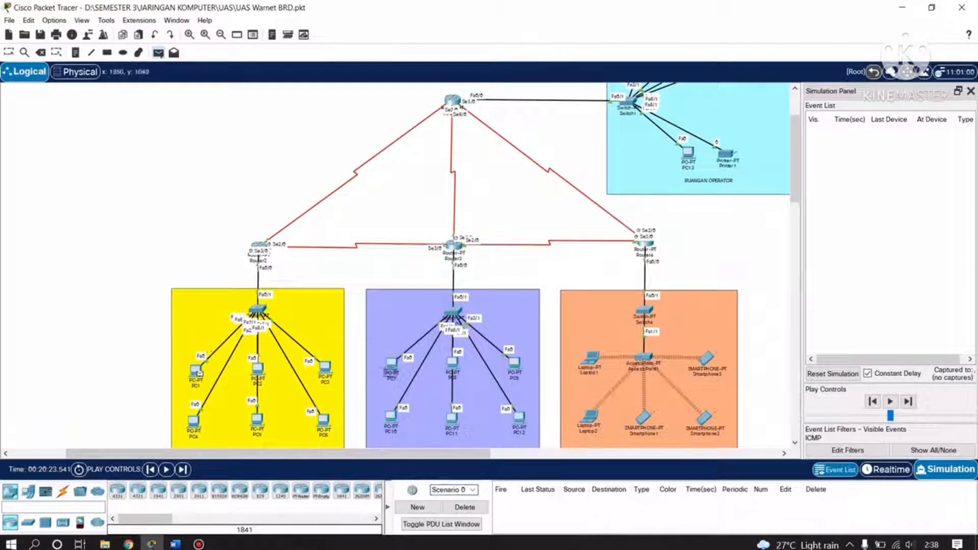
click(394, 367)
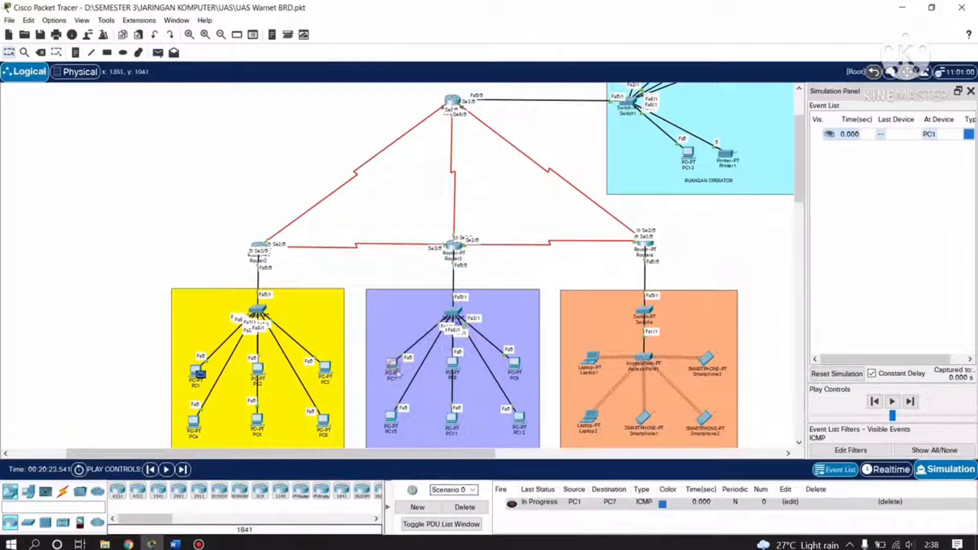
Step the ping via Switch2, Router2, Router3, Switch3 to PC7 and the reply back to PC1.
click(911, 403)
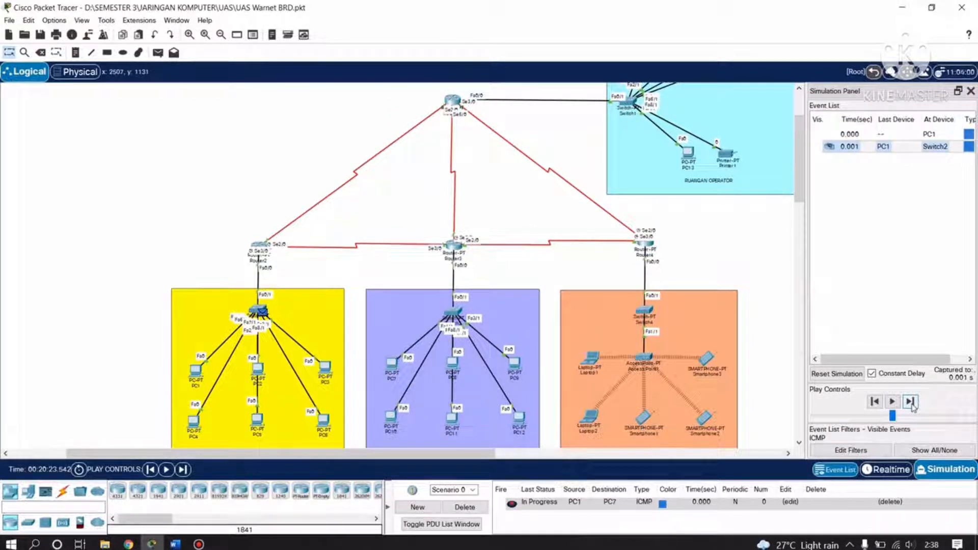
click(909, 402)
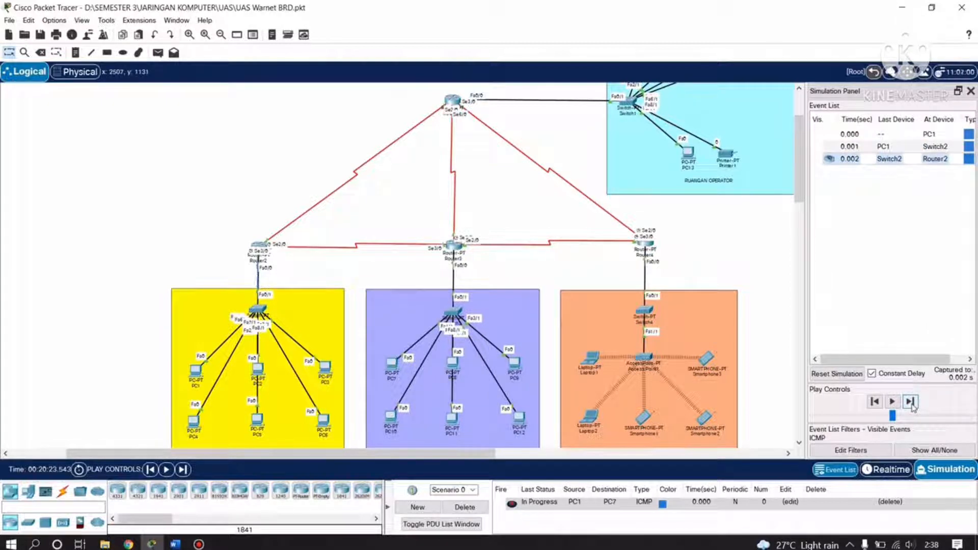
click(910, 402)
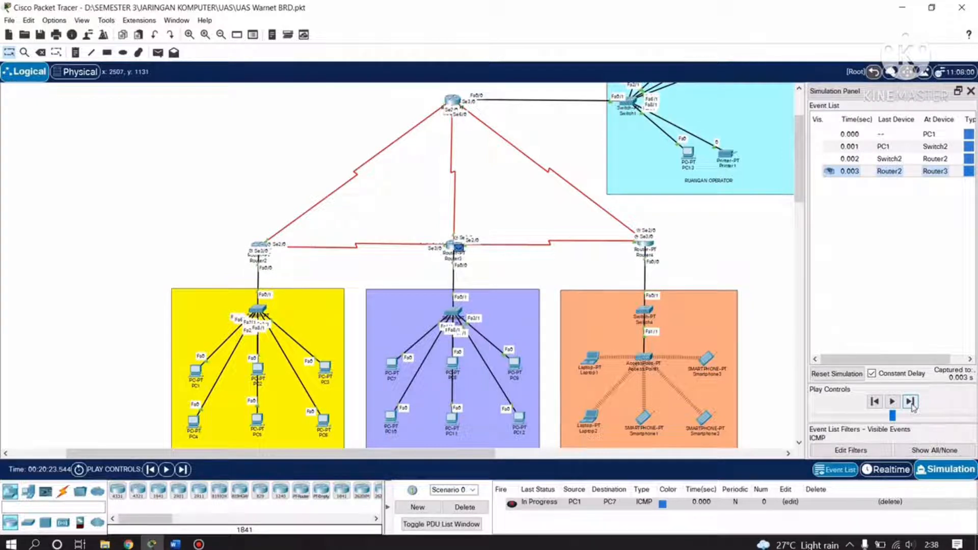
click(910, 402)
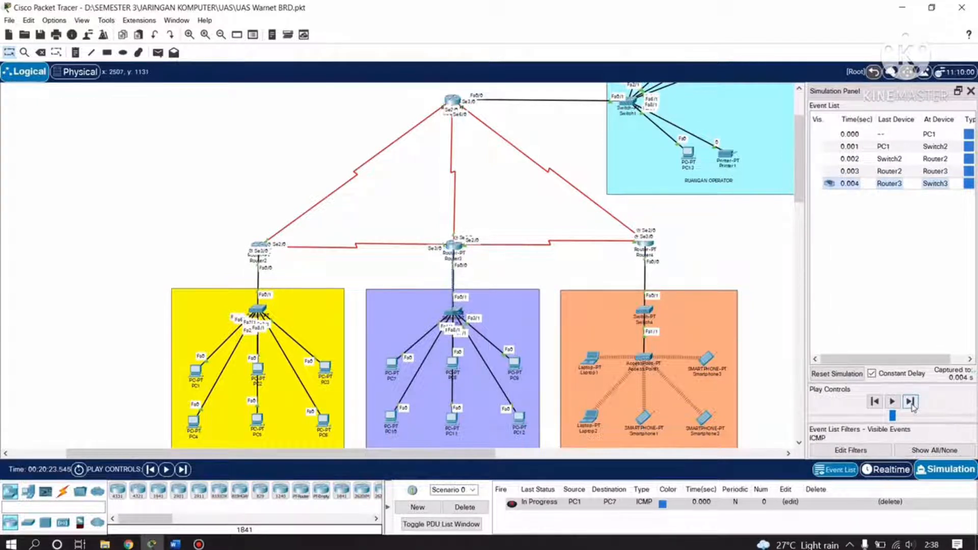
click(909, 402)
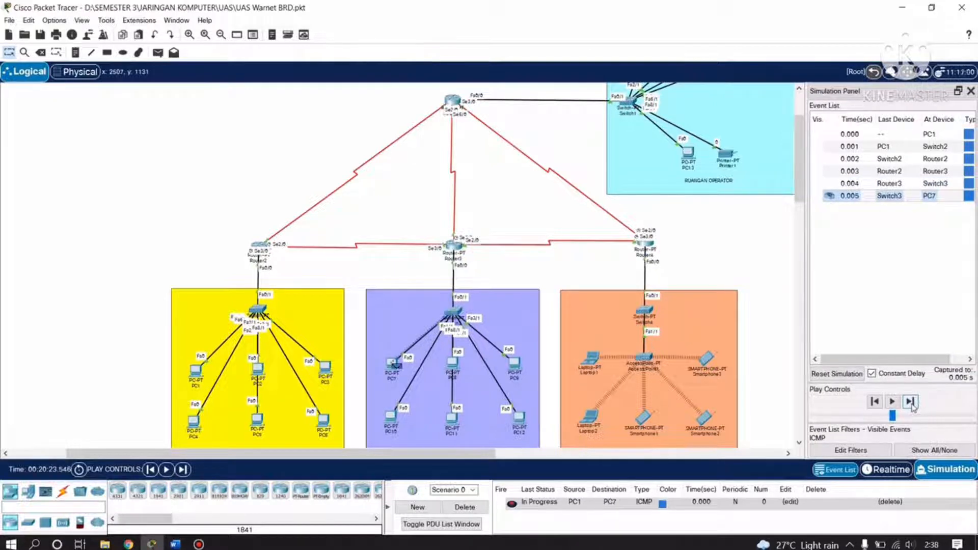
click(910, 403)
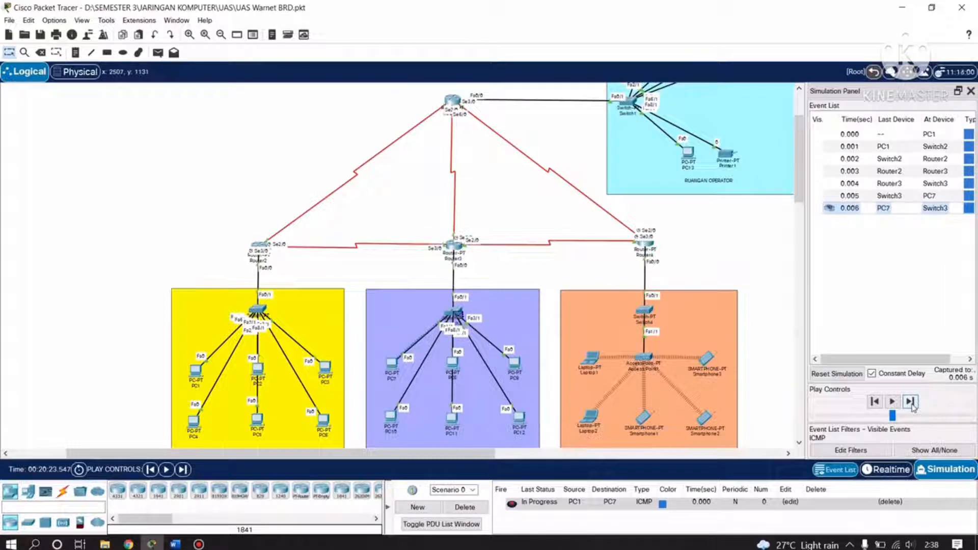
click(911, 403)
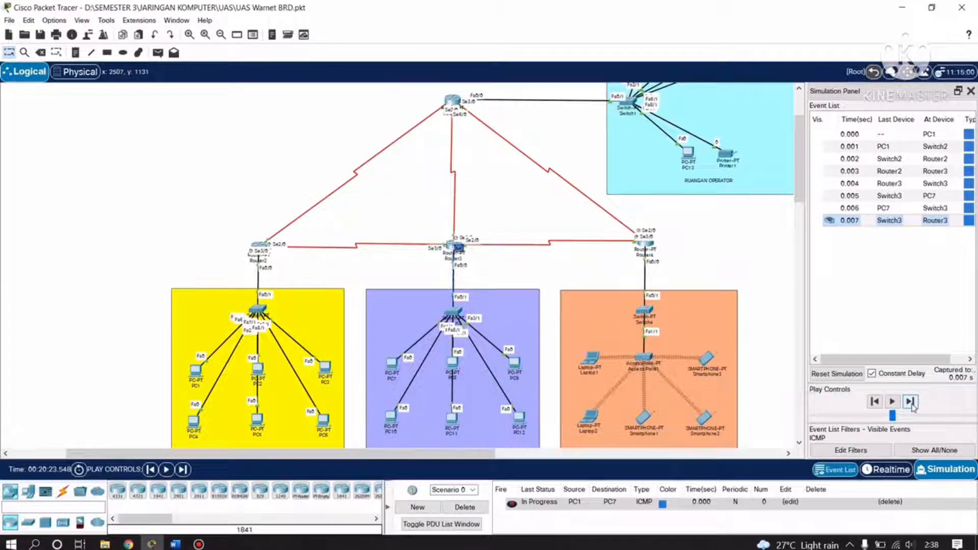
click(910, 402)
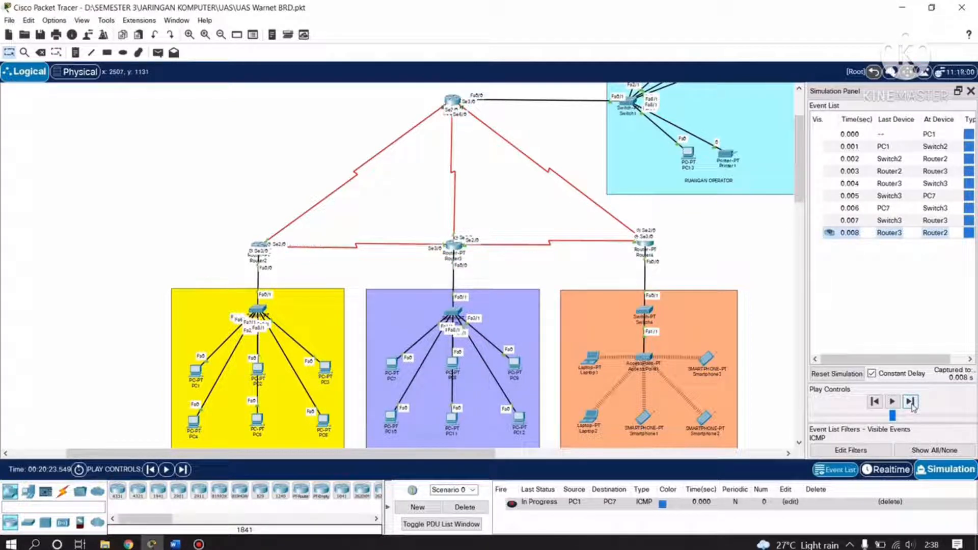
click(910, 403)
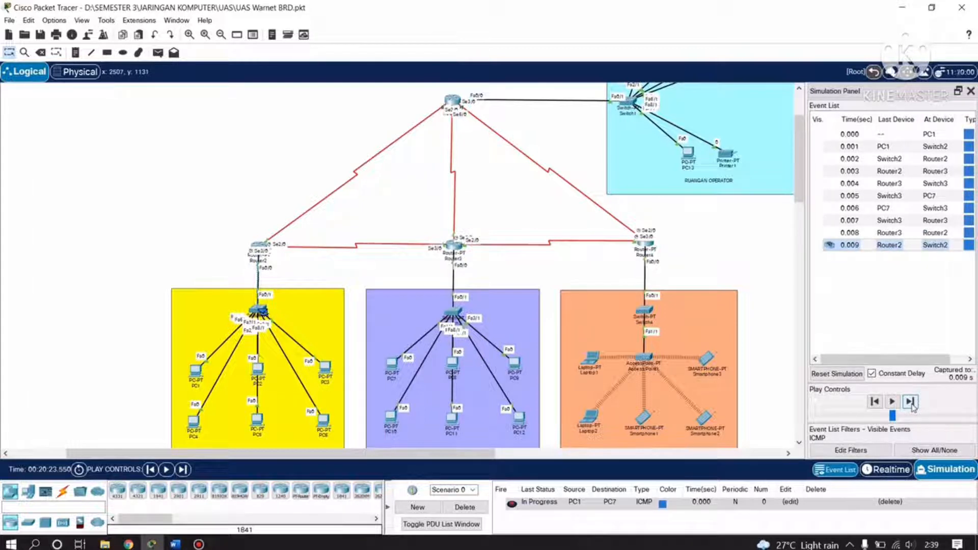
click(910, 403)
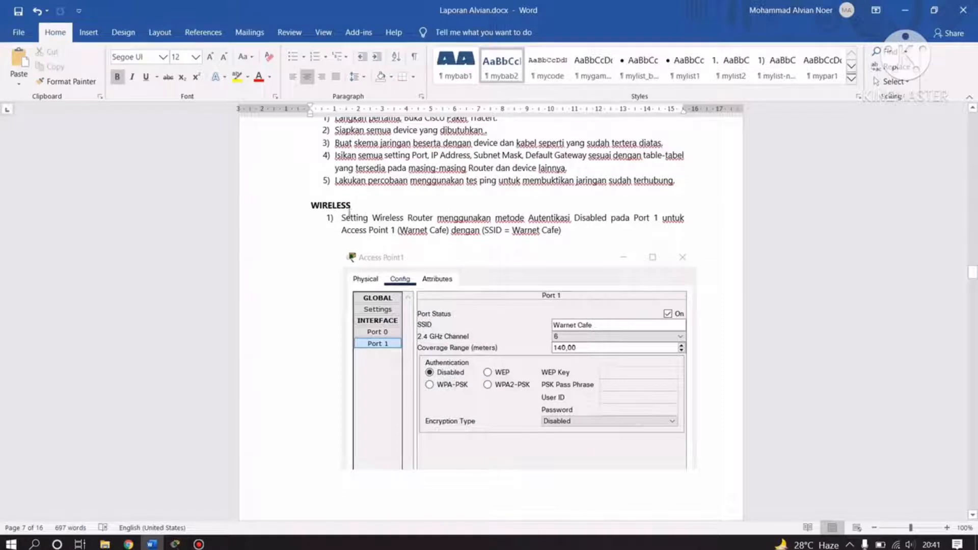
Scroll the Word report to the WIRELESS section's Access Point1 Port 1 settings screenshot.
scroll(383, 253, down, 1)
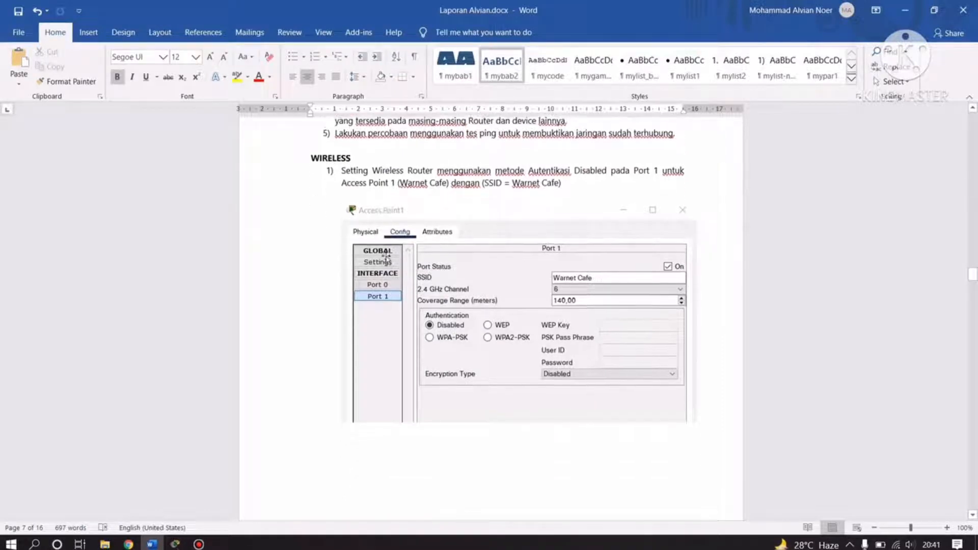
scroll(383, 253, up, 1)
mouse_move(180, 545)
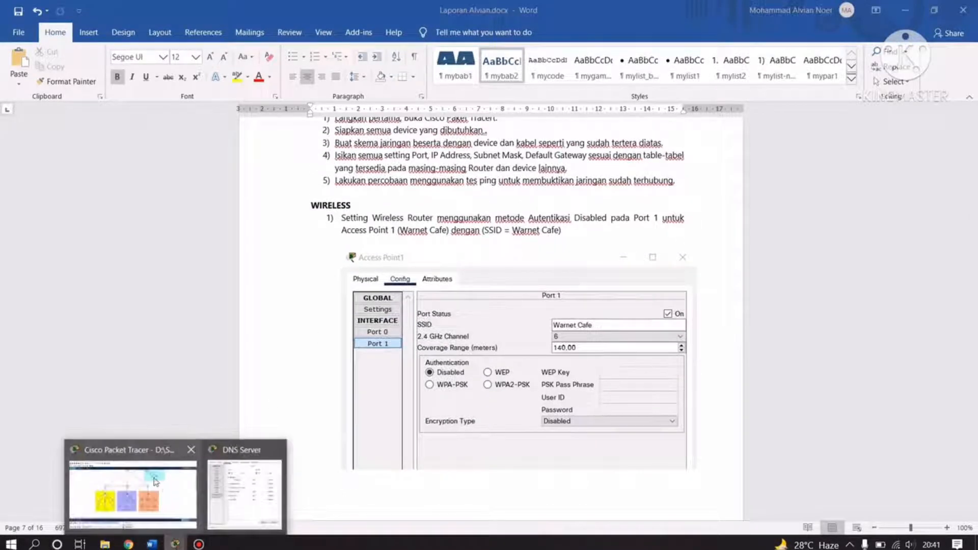
click(135, 484)
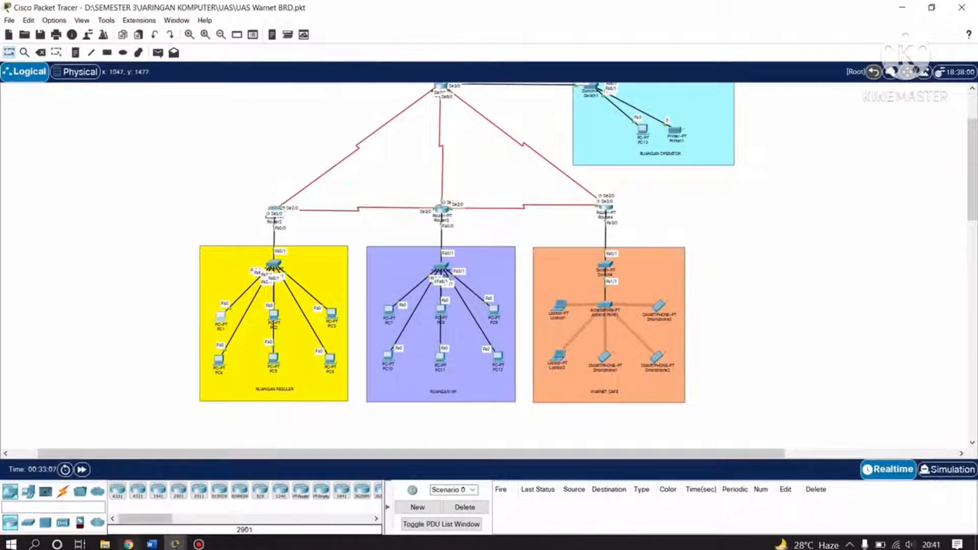
mouse_move(176, 545)
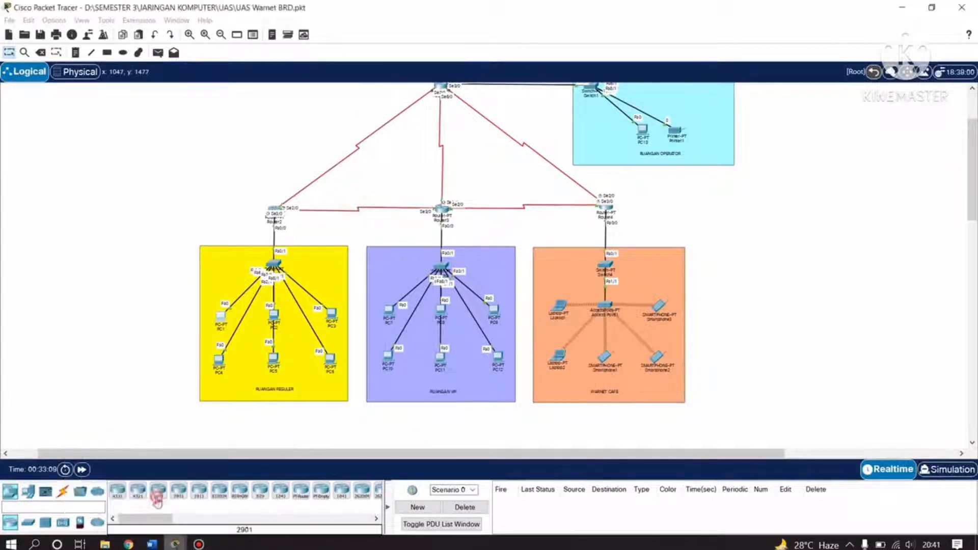
click(151, 544)
scroll(480, 319, down, 1)
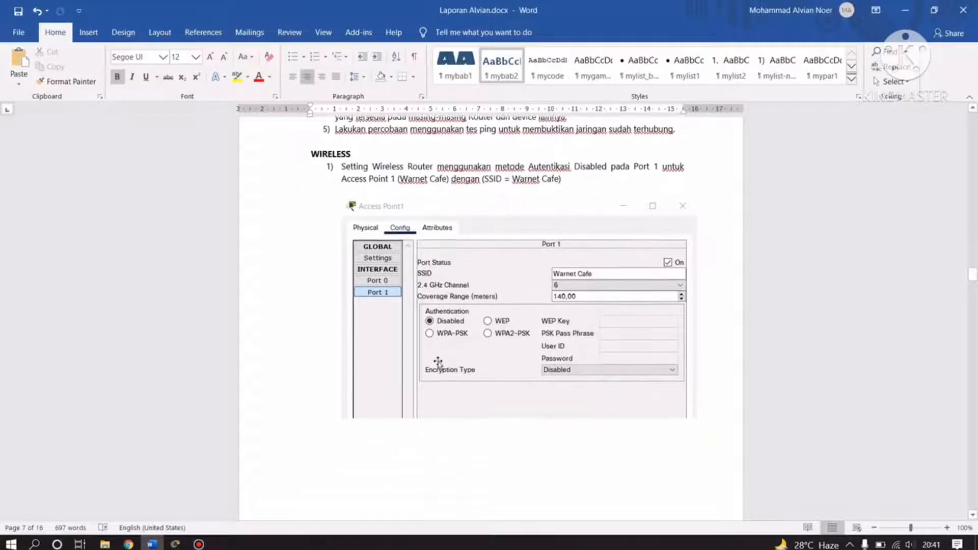
scroll(480, 319, up, 1)
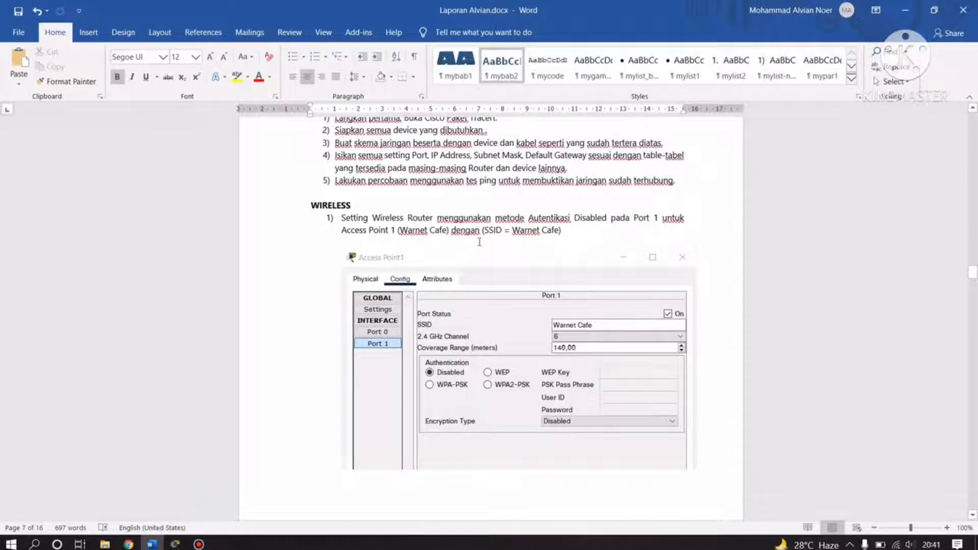
scroll(480, 241, down, 1)
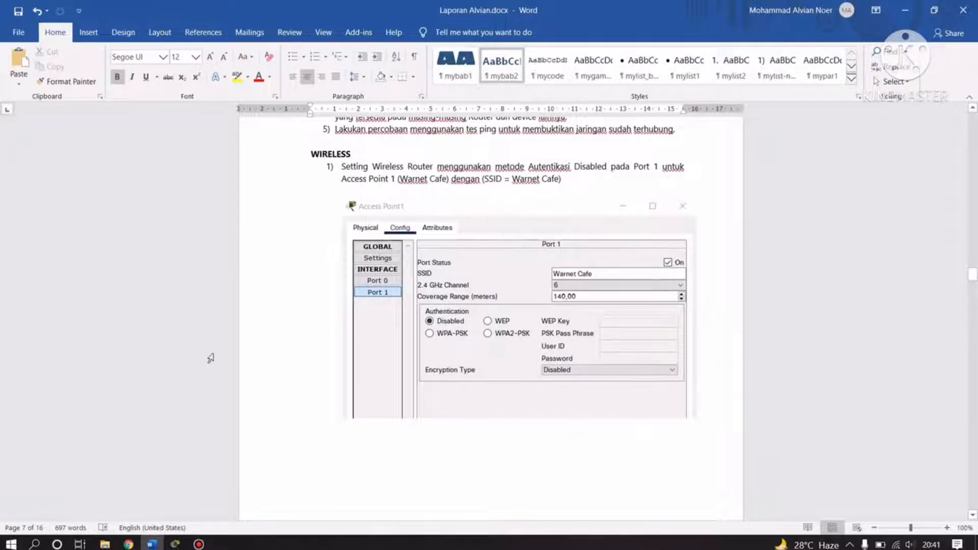
Confirm Access Point1's Port 1 SSID is Warnet Cafe in Packet Tracer, then return to Word.
mouse_move(184, 545)
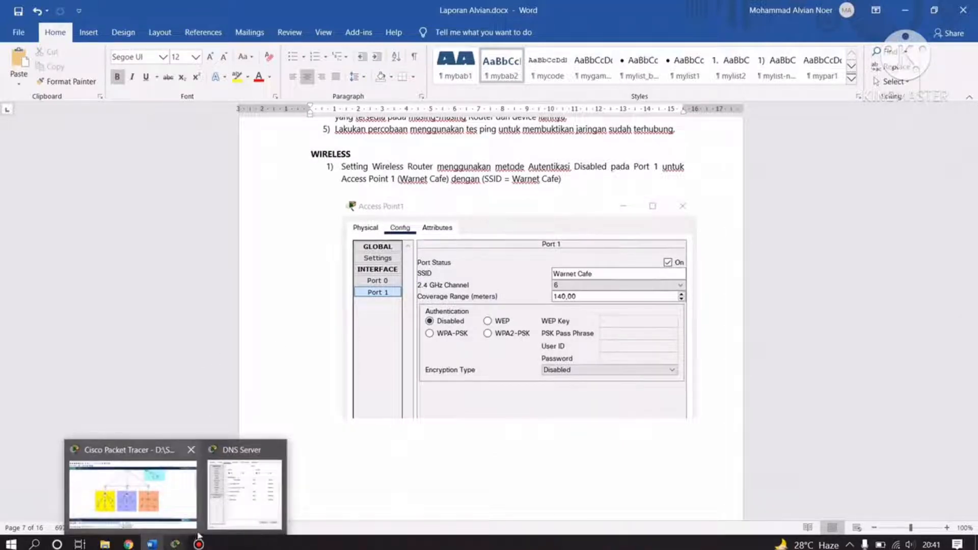
click(171, 492)
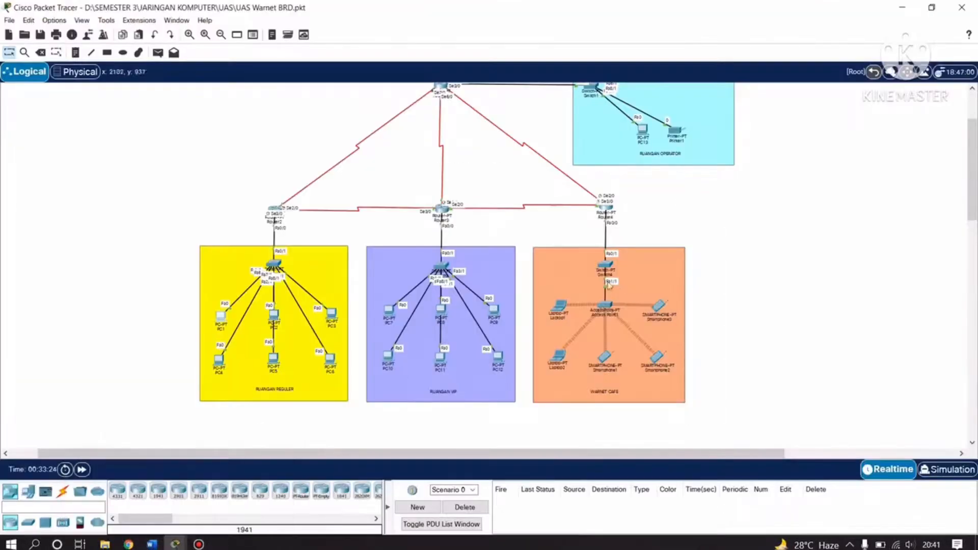
click(608, 307)
click(370, 113)
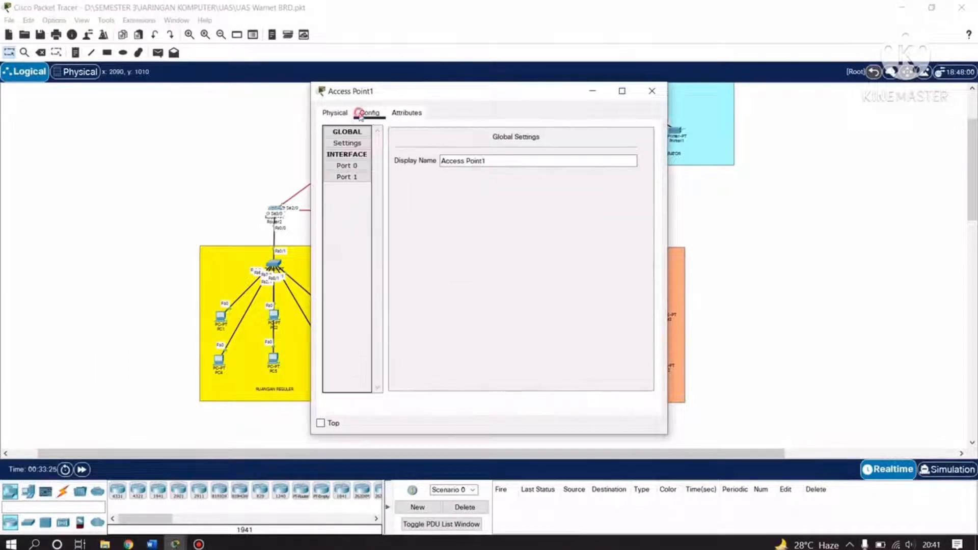
click(347, 165)
click(347, 177)
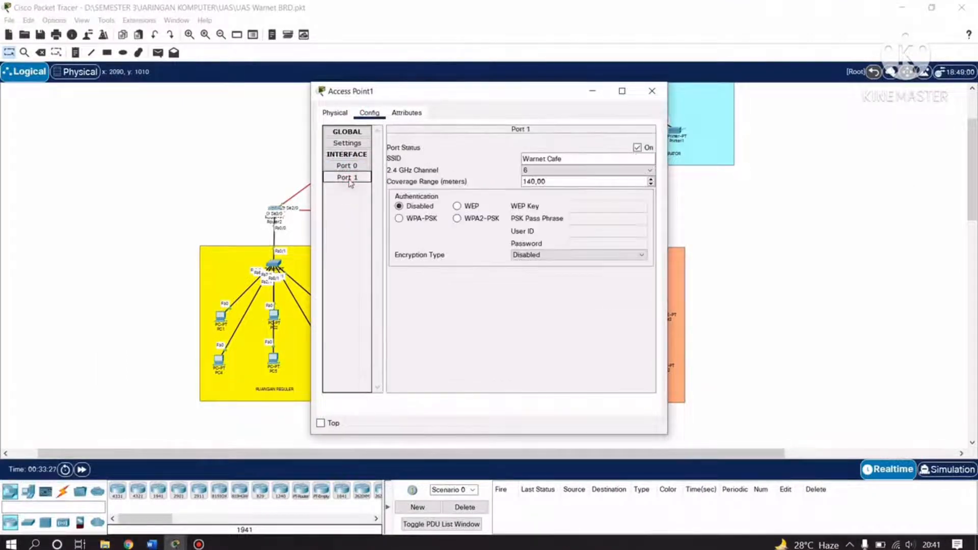
click(584, 160)
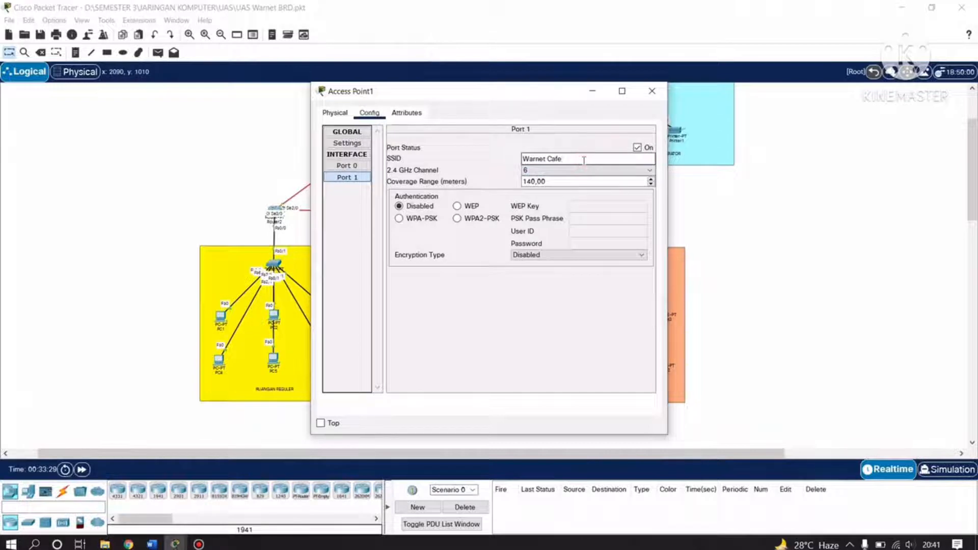
drag(574, 160, 526, 160)
click(575, 159)
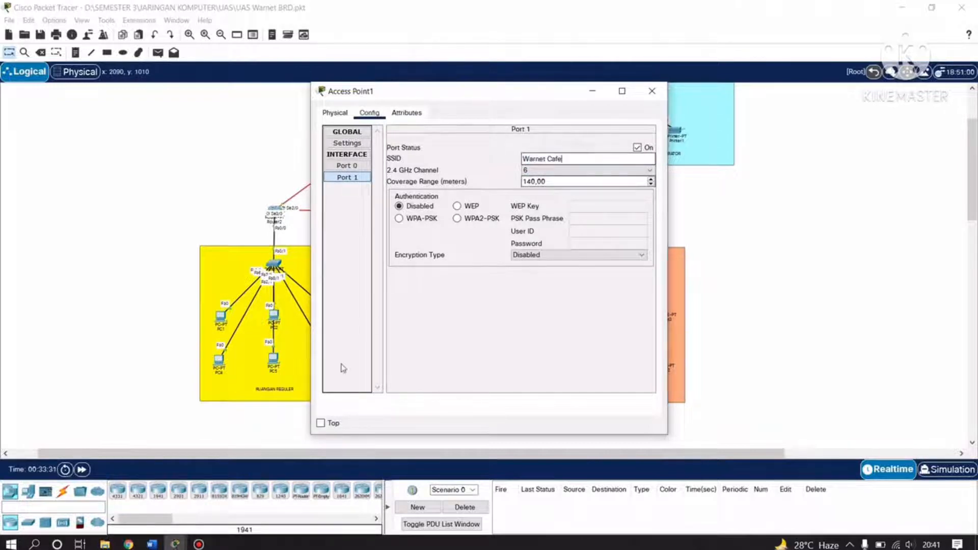
click(152, 544)
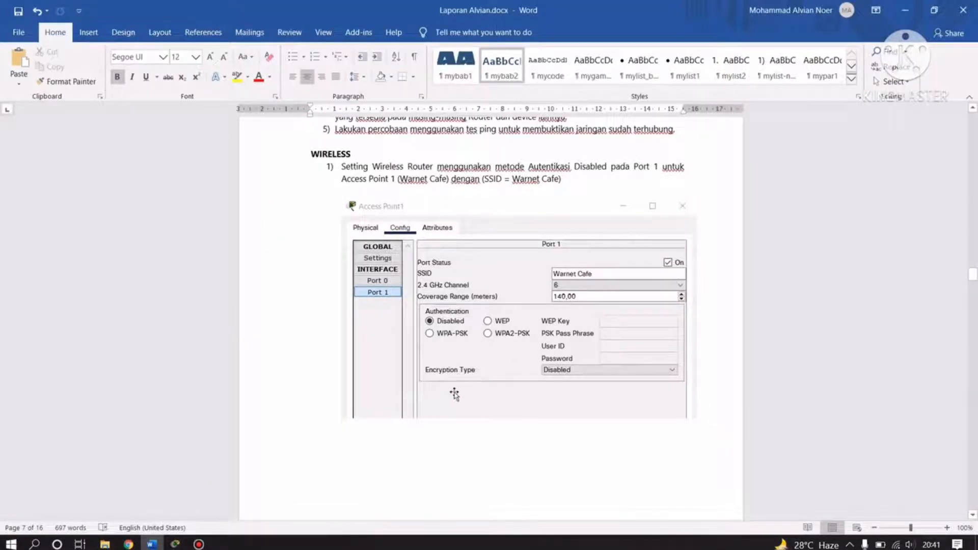
Scroll Word to step 2, then close the DNS Server and Access Point1 windows in Packet Tracer.
scroll(458, 392, down, 10)
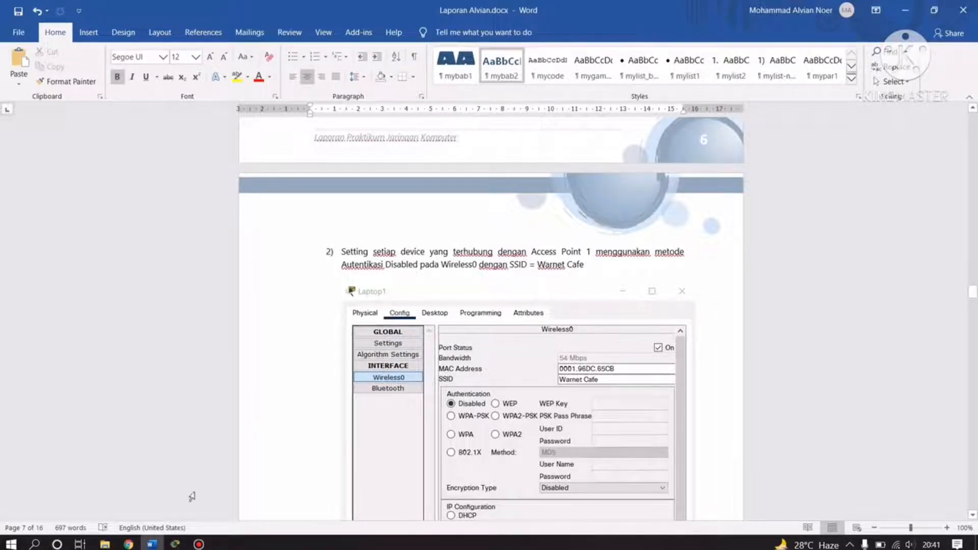
mouse_move(175, 543)
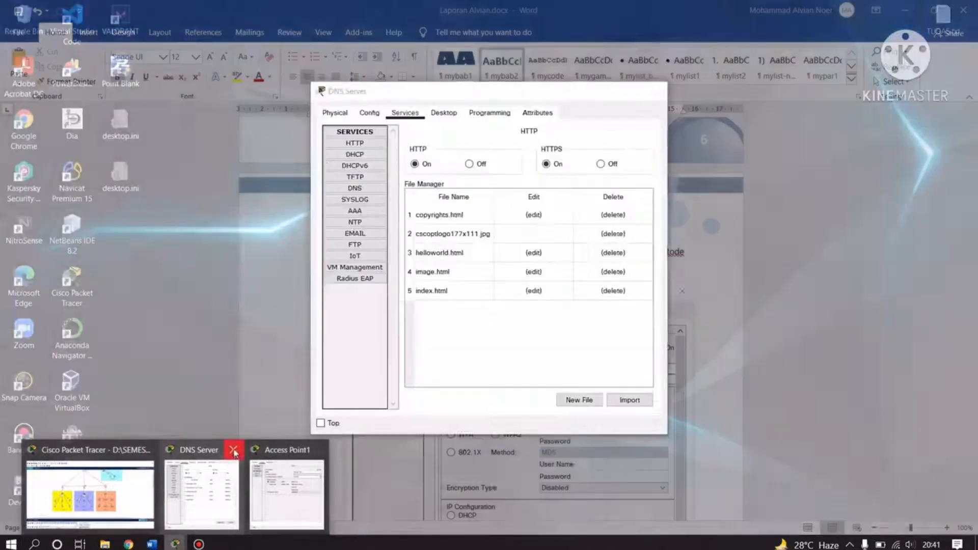
click(233, 450)
click(277, 450)
click(175, 488)
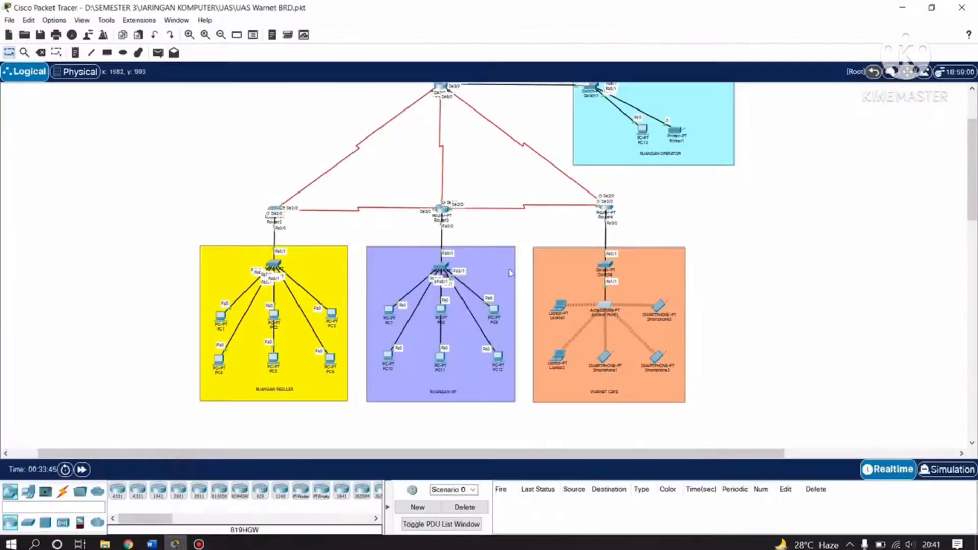
Open Laptop1's Wireless0 settings and begin retyping its SSID.
click(559, 305)
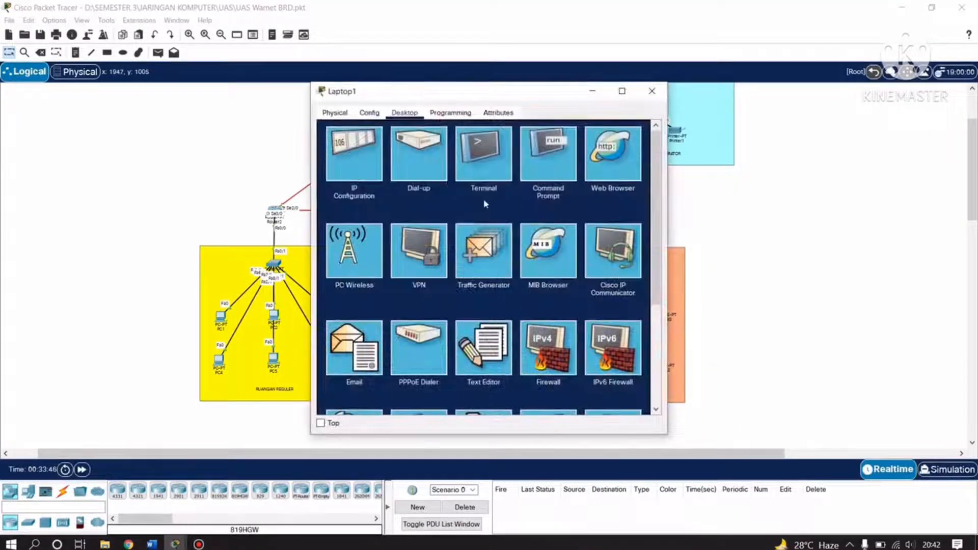
click(369, 113)
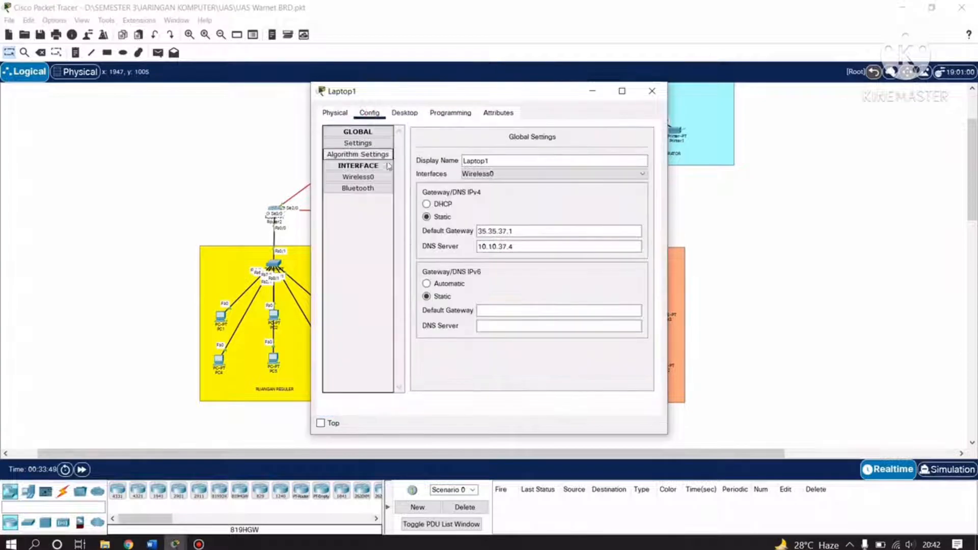
click(369, 177)
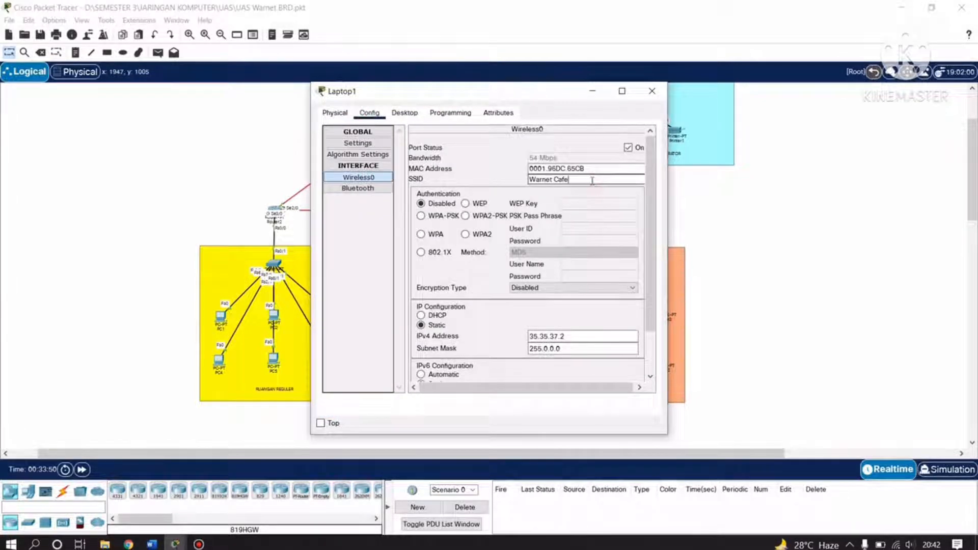
drag(591, 180, 528, 182)
click(580, 180)
click(579, 180)
drag(574, 181, 520, 182)
text(ca)
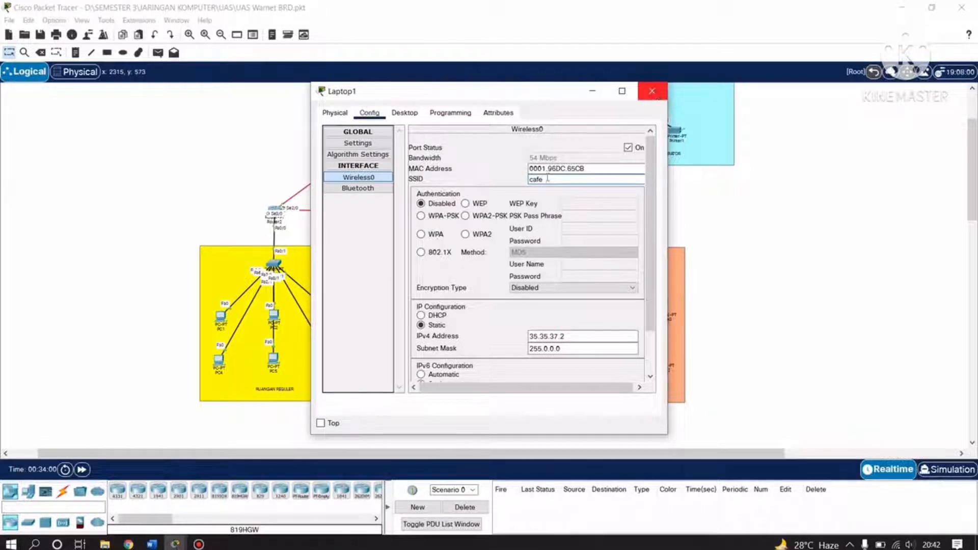
click(652, 93)
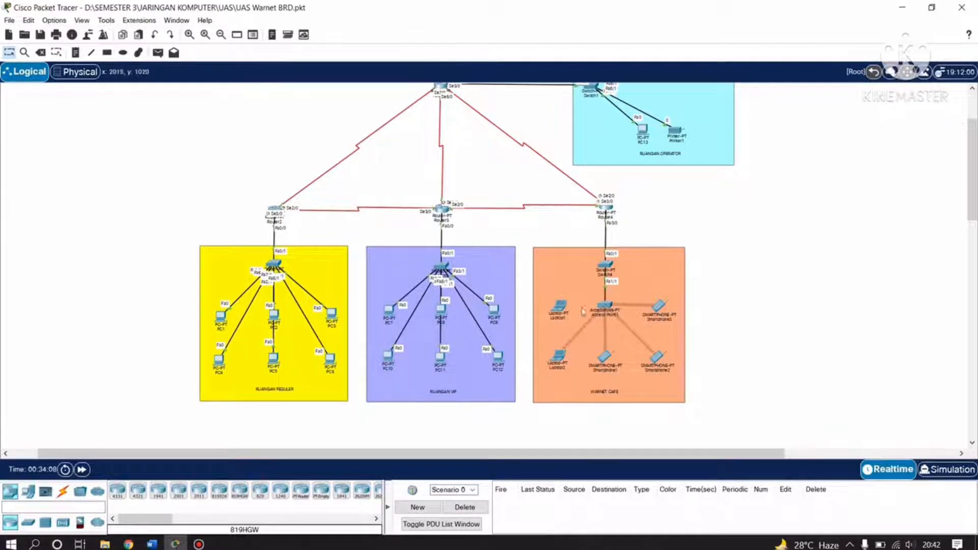
Reopen Laptop1's Wireless0 settings and set the SSID to Warnet Cafe.
click(559, 307)
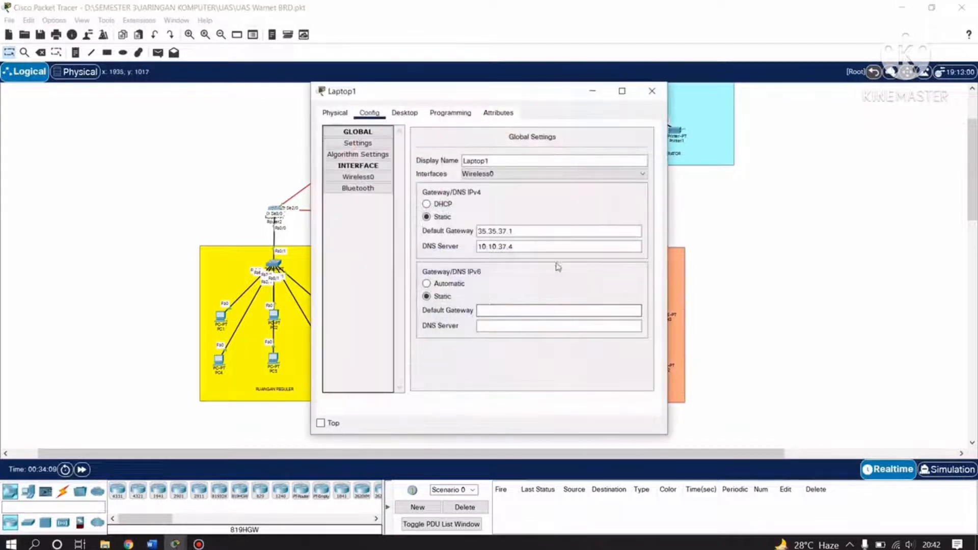
click(358, 177)
double_click(545, 179)
text(Warnet Cafe)
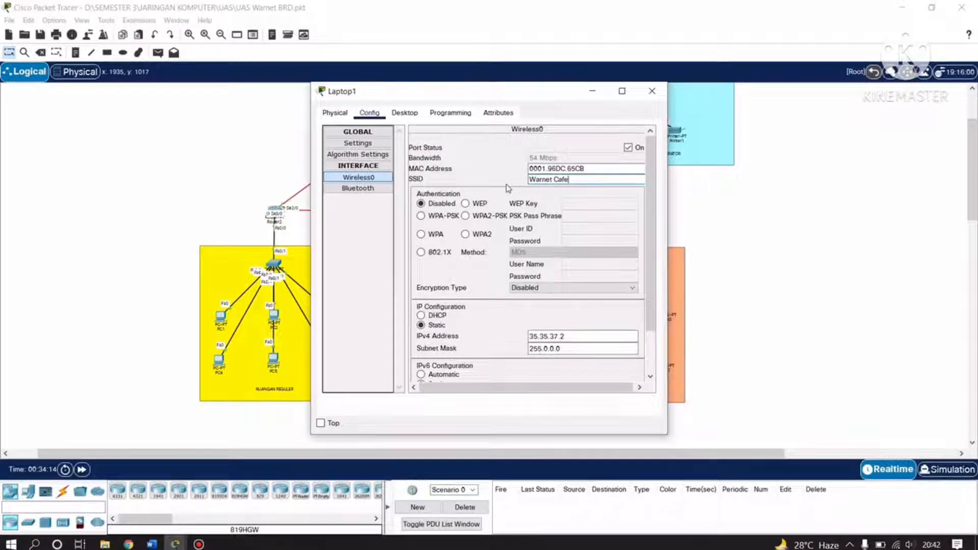
click(652, 90)
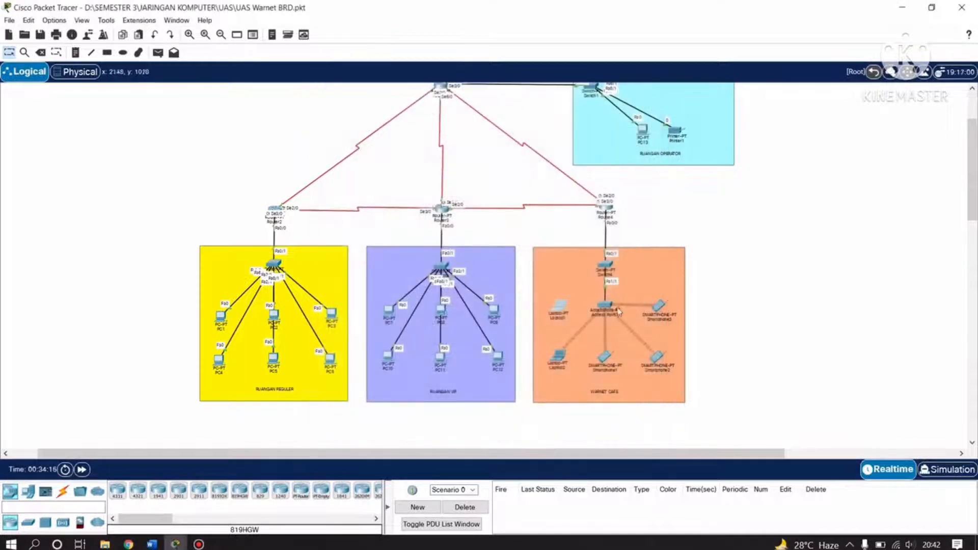
click(606, 306)
click(347, 166)
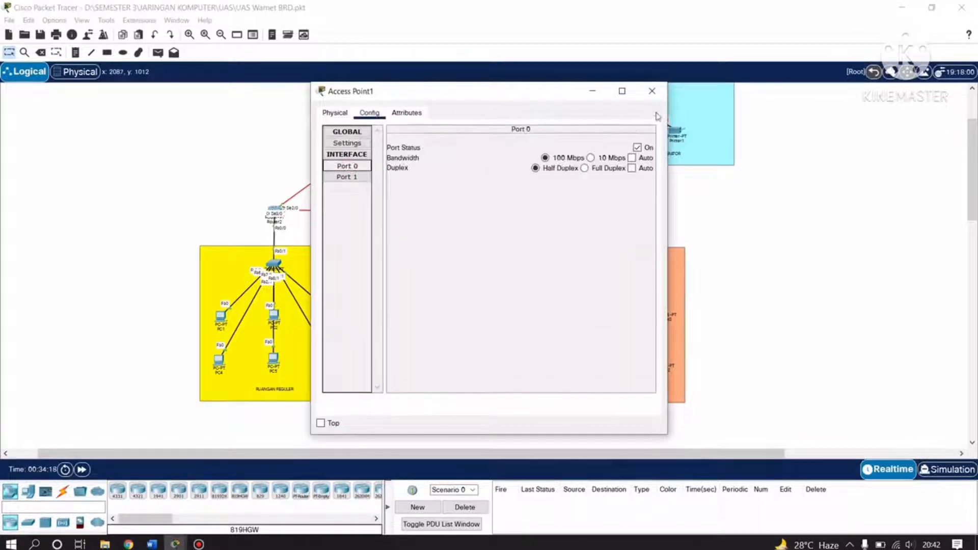
click(347, 177)
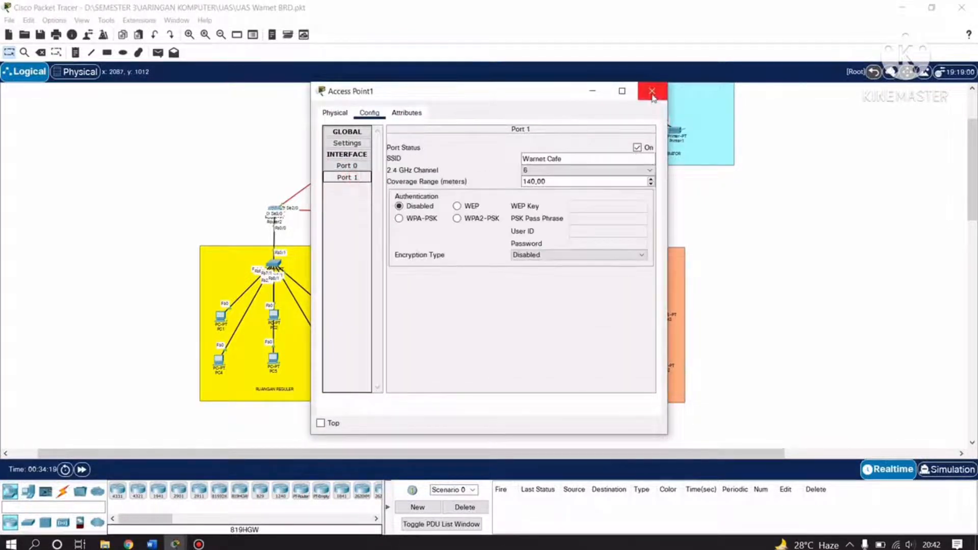
click(652, 91)
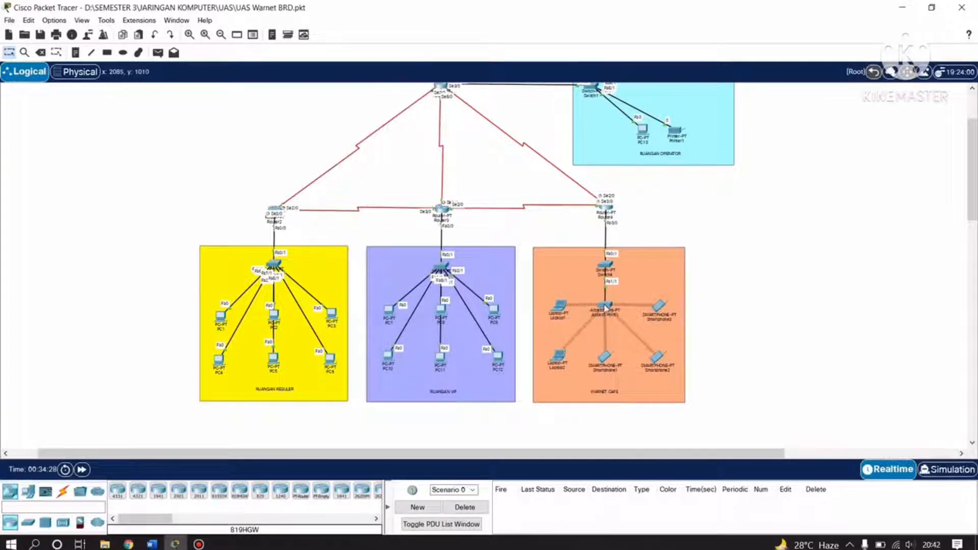
click(560, 308)
click(366, 177)
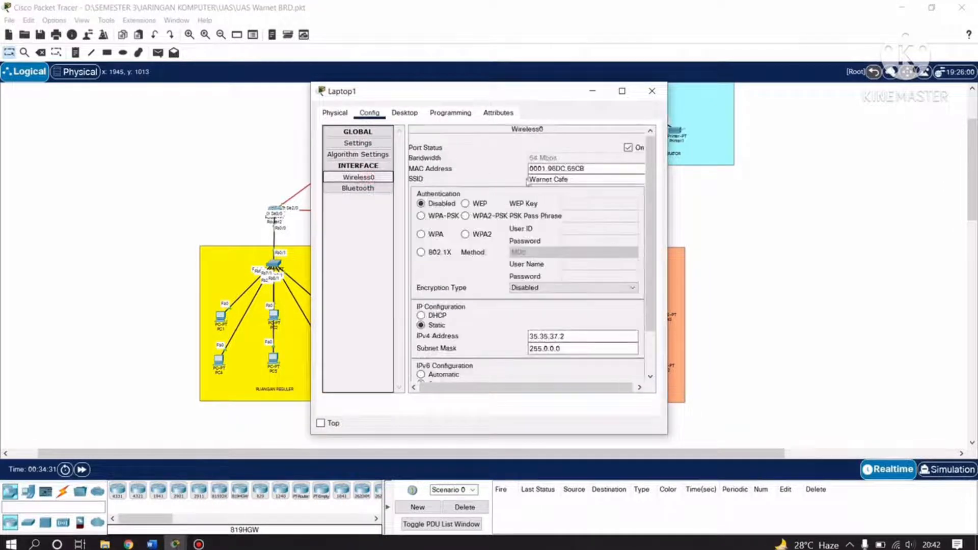
click(652, 91)
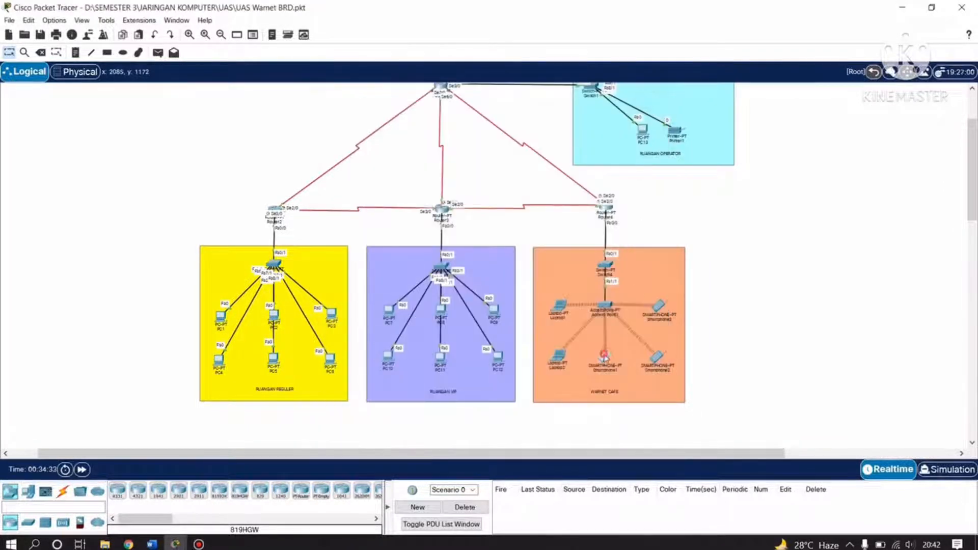
click(604, 356)
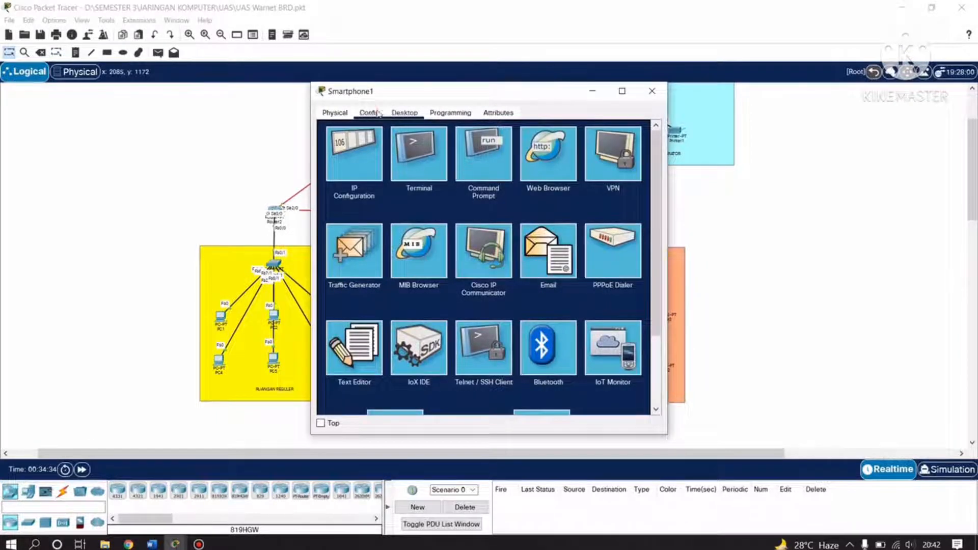
click(369, 112)
click(358, 177)
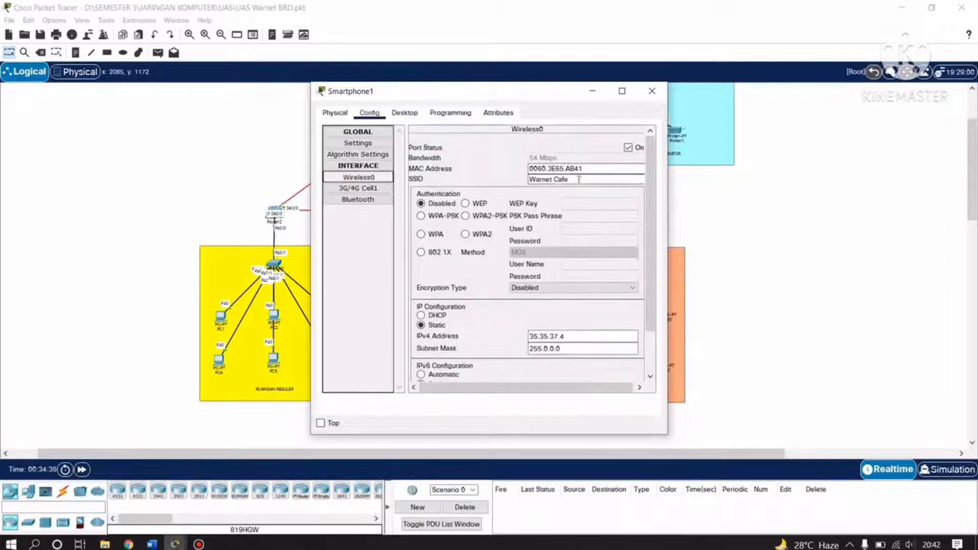
click(652, 91)
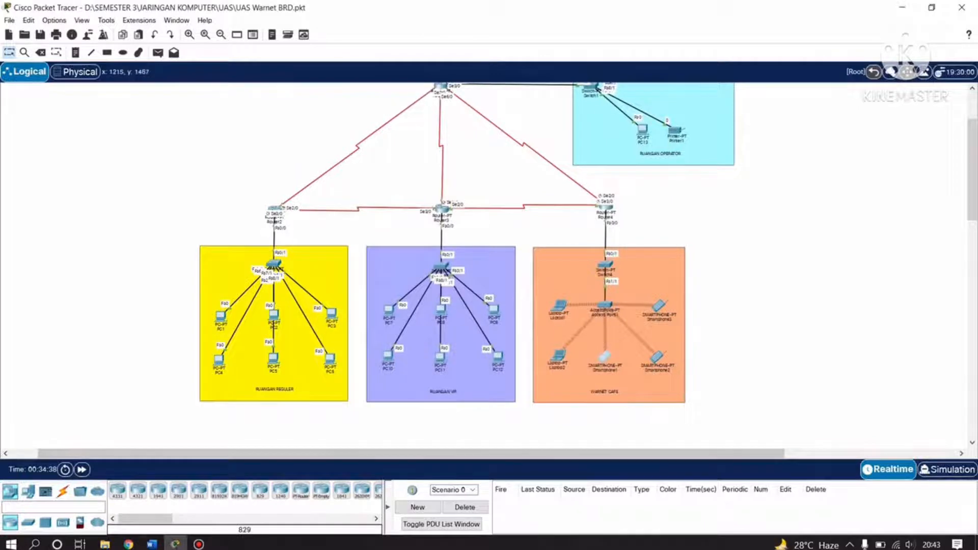
Scroll the Word report to the WEB Server section showing static IP 10.10.37.3, gateway 10.10.37.1.
click(153, 544)
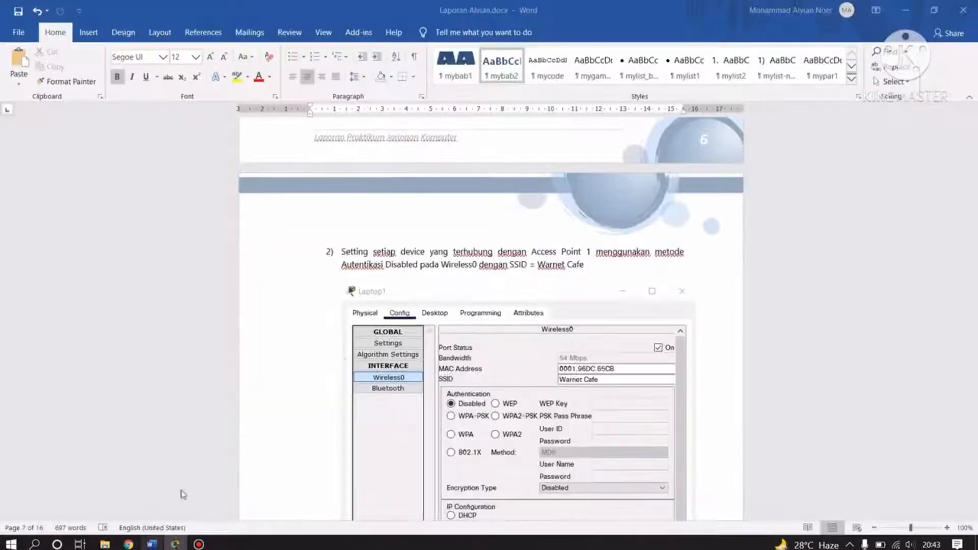
scroll(446, 353, down, 9)
scroll(450, 356, down, 10)
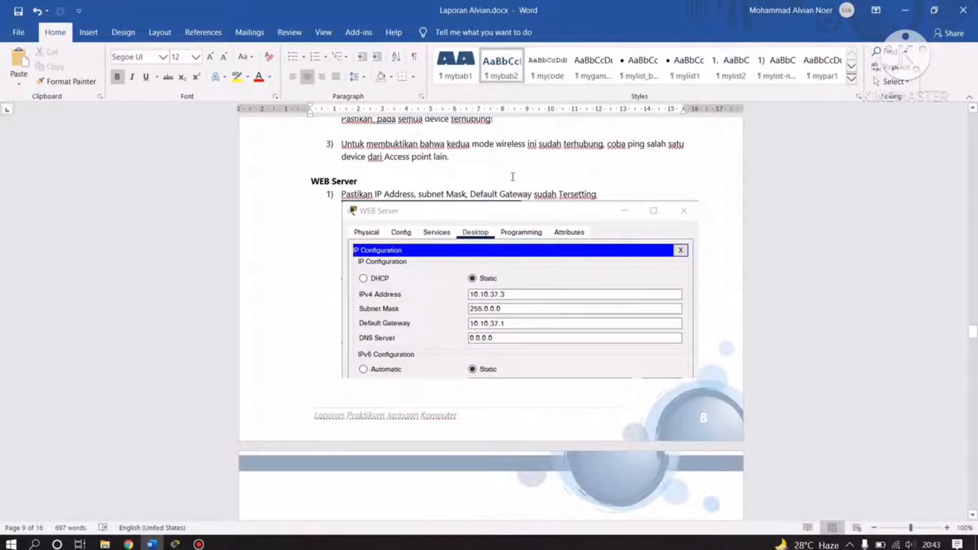
scroll(509, 214, down, 3)
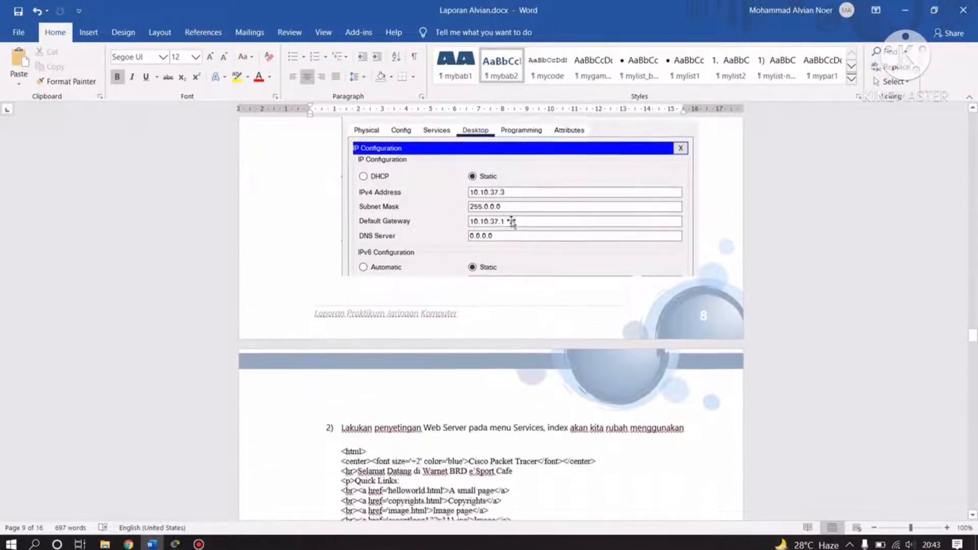
scroll(514, 219, up, 3)
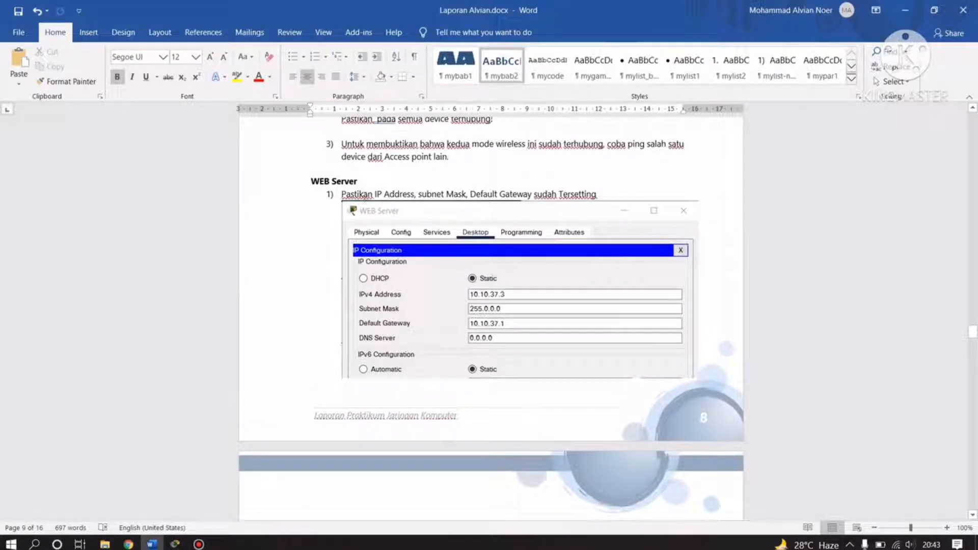
scroll(397, 199, down, 2)
scroll(438, 197, up, 2)
click(175, 544)
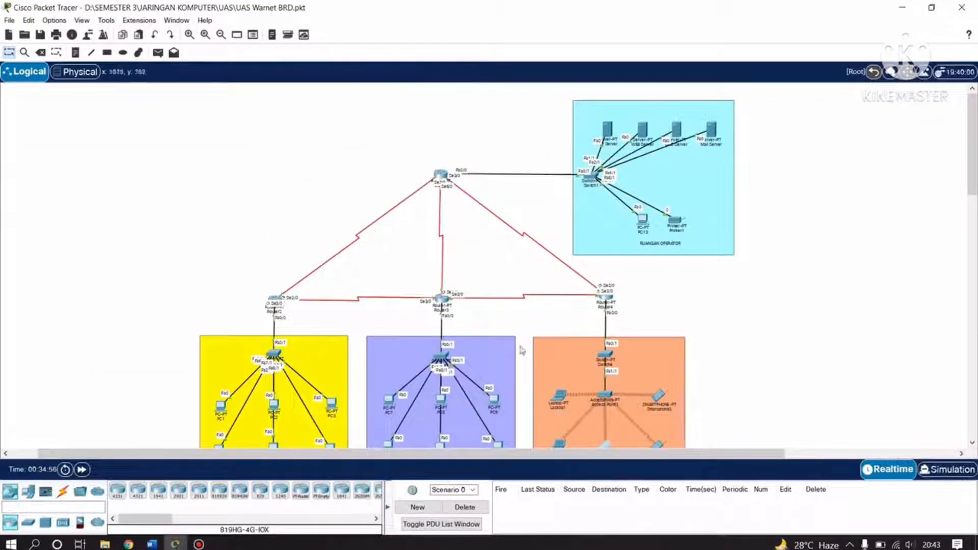
click(153, 544)
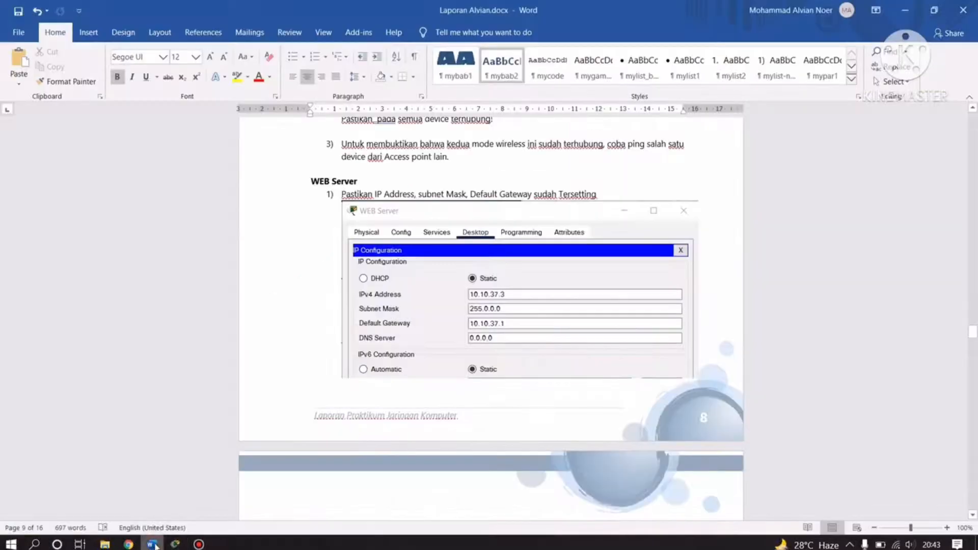
click(153, 544)
click(643, 131)
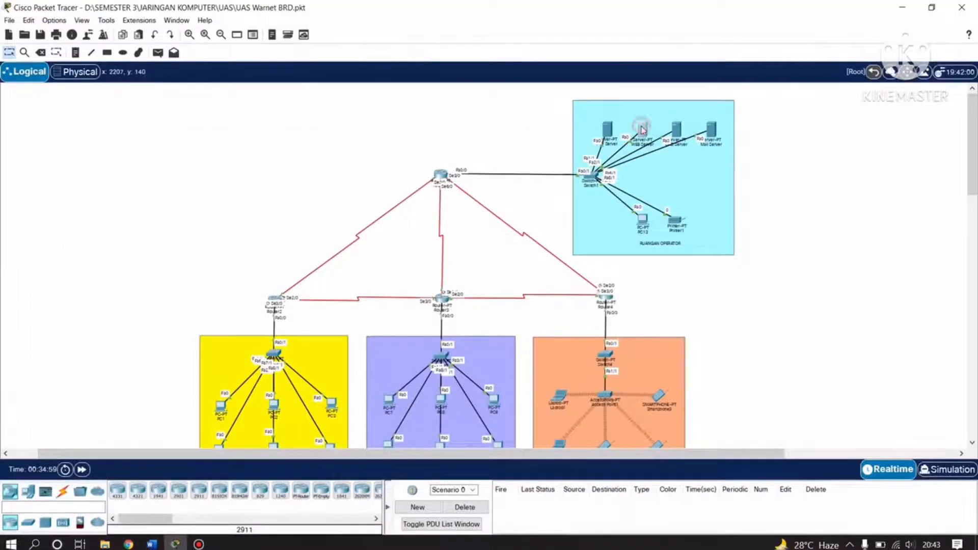
click(362, 167)
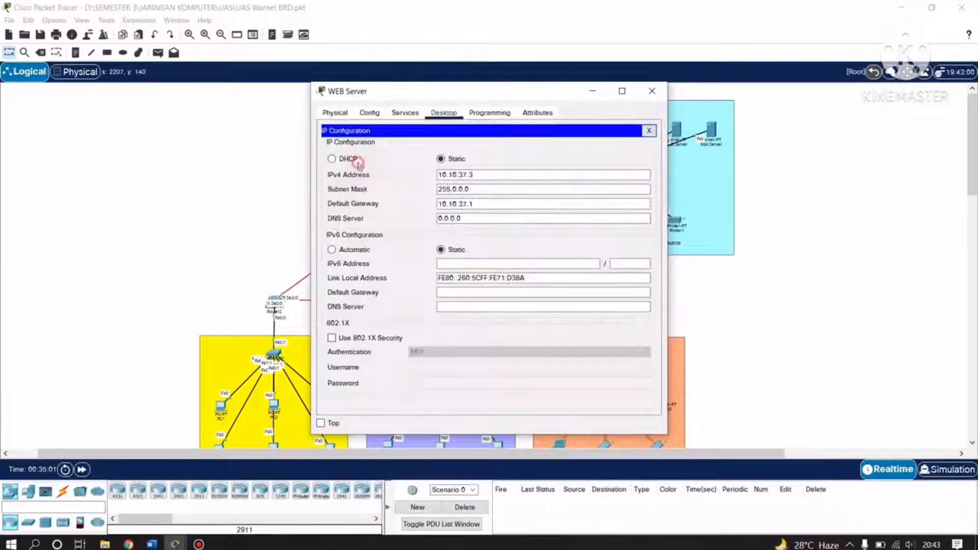
click(474, 192)
drag(487, 174, 427, 179)
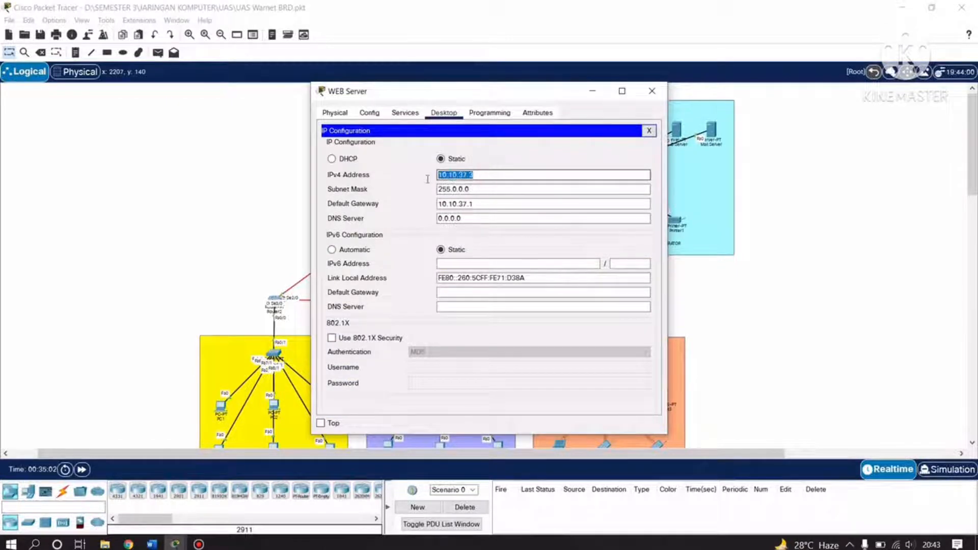
click(495, 176)
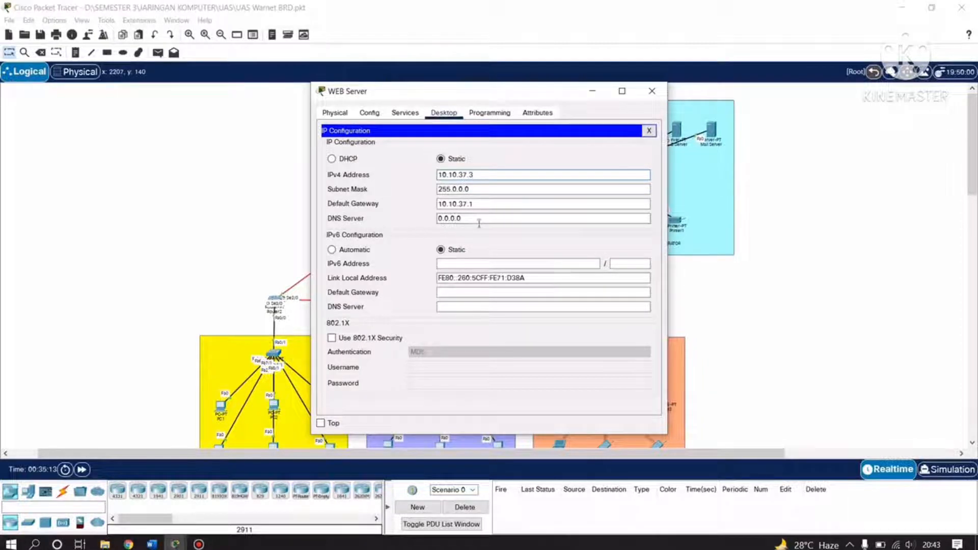
click(652, 93)
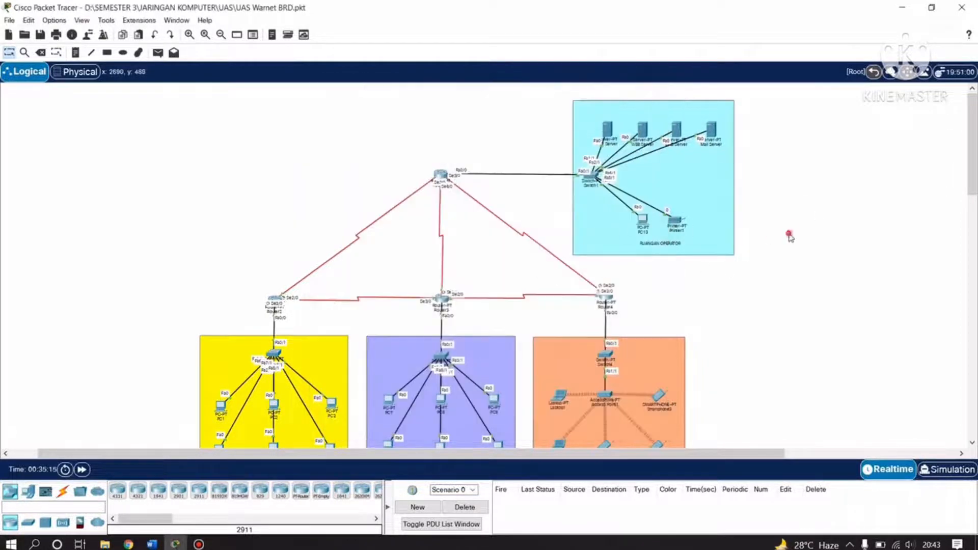
click(152, 544)
scroll(518, 288, down, 10)
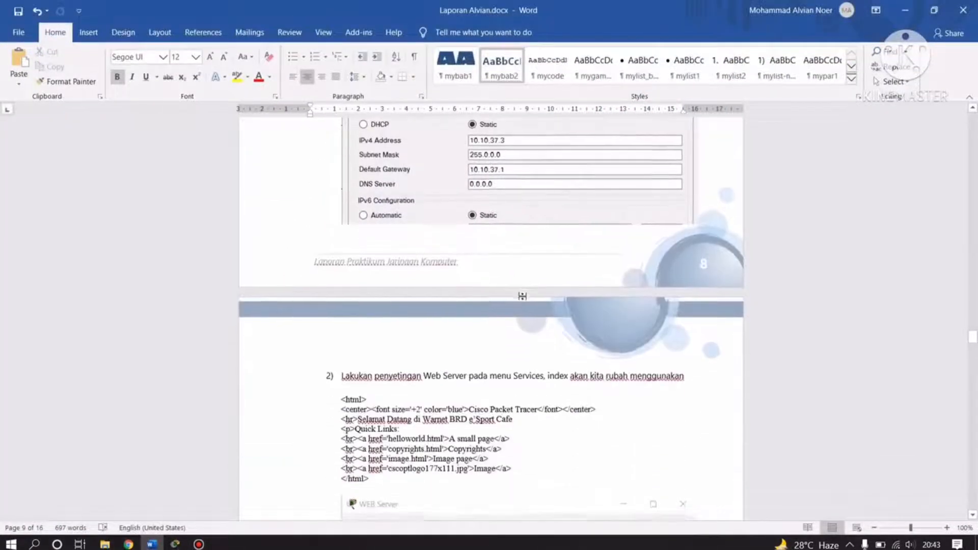
scroll(519, 288, down, 2)
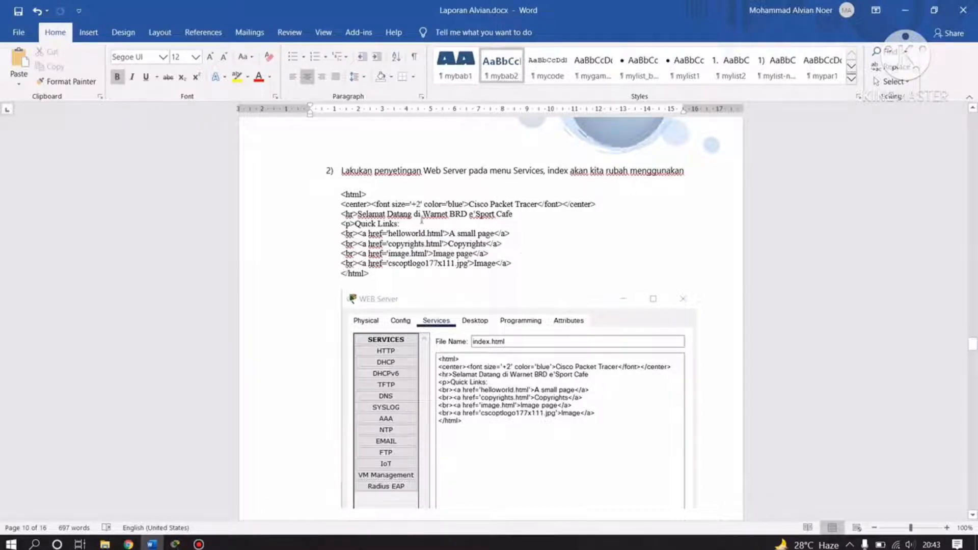
click(175, 544)
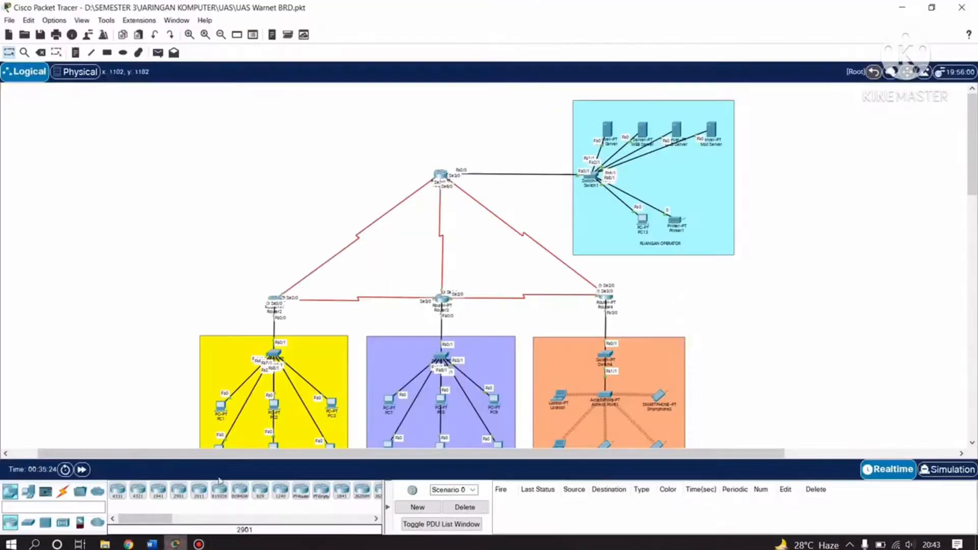
Edit the WEB Server's index.html to add an author credit to the welcome line.
click(642, 133)
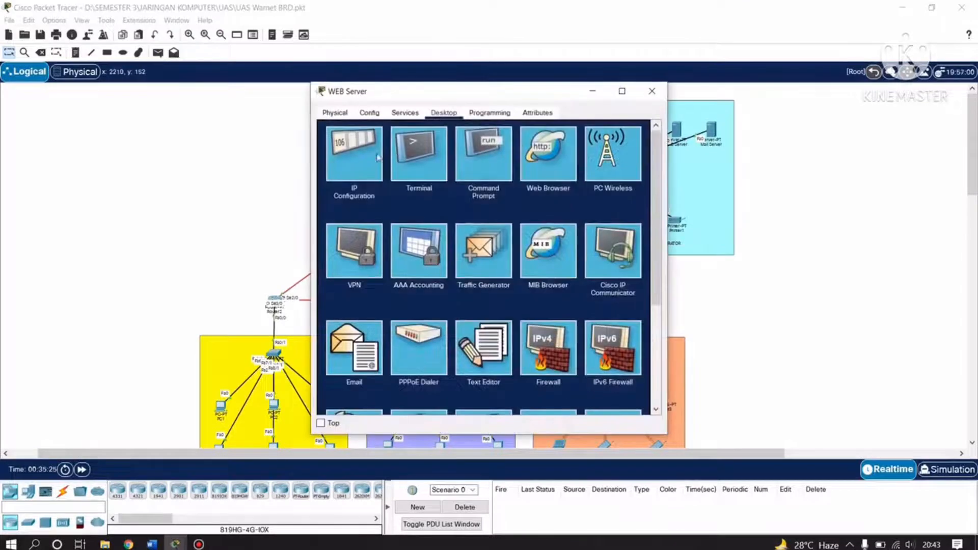
click(405, 112)
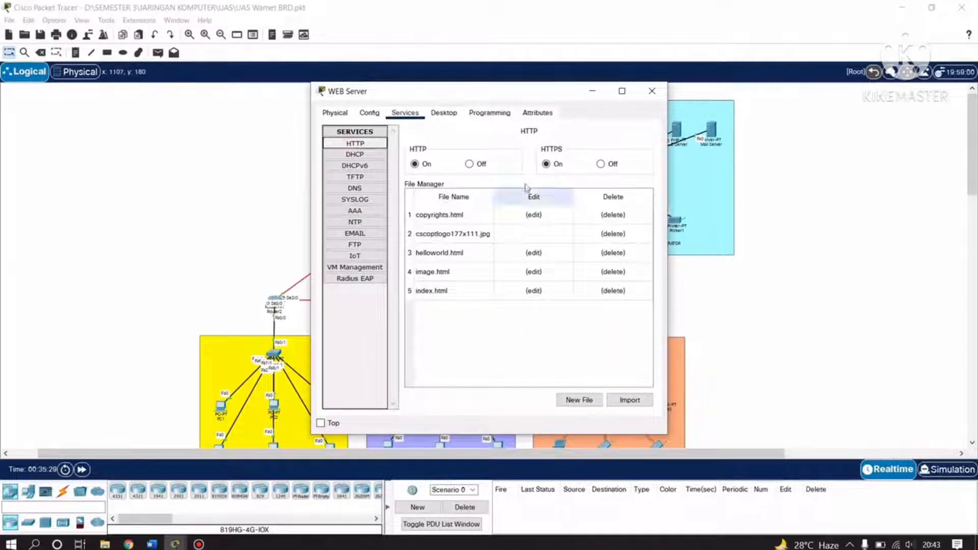
click(533, 290)
click(576, 192)
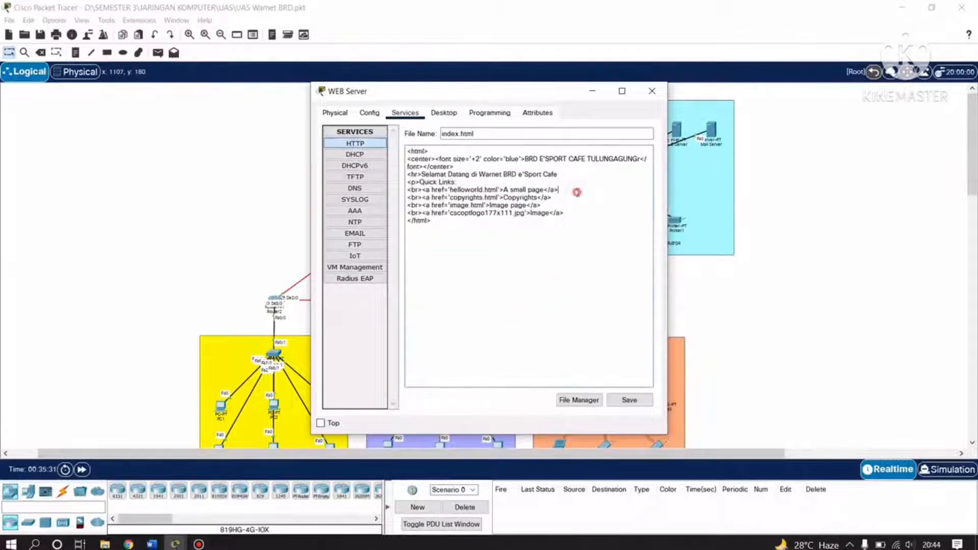
drag(579, 213, 524, 221)
click(525, 221)
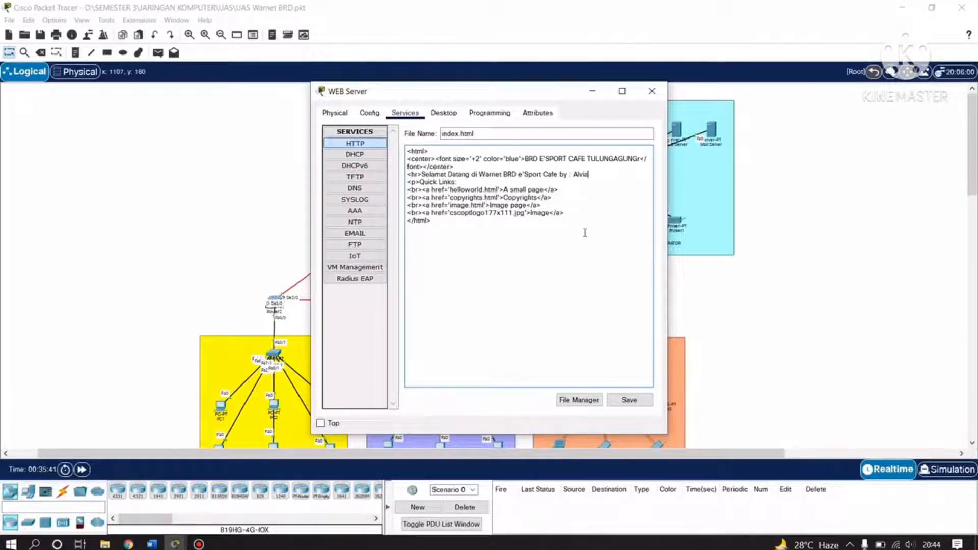
Save index.html over the existing file and close the WEB Server window.
click(630, 399)
click(515, 282)
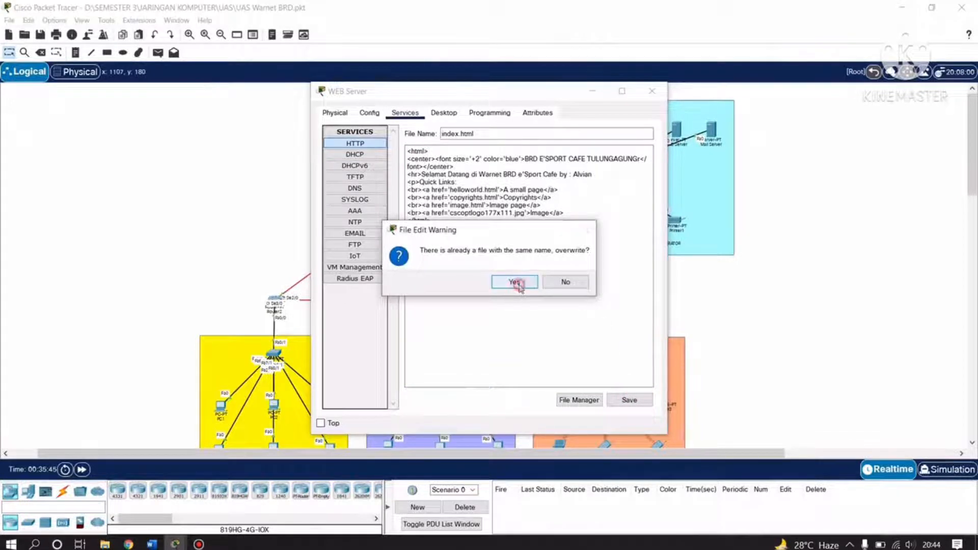
click(652, 91)
click(151, 544)
scroll(468, 326, down, 20)
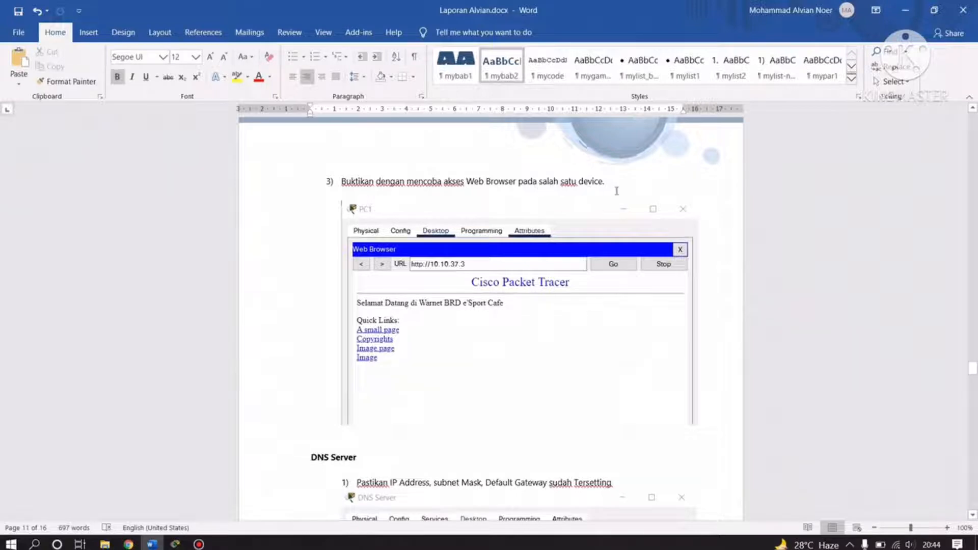
scroll(564, 363, down, 3)
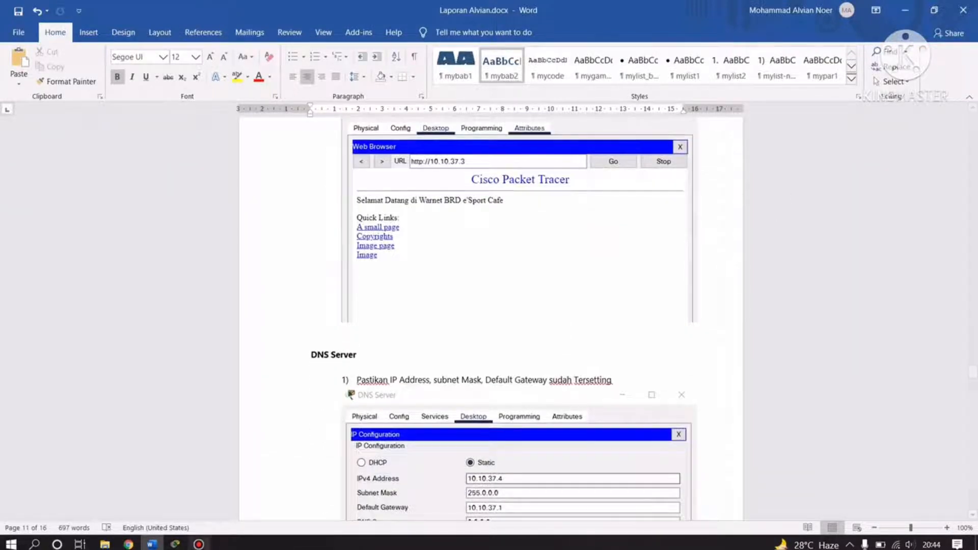
click(175, 544)
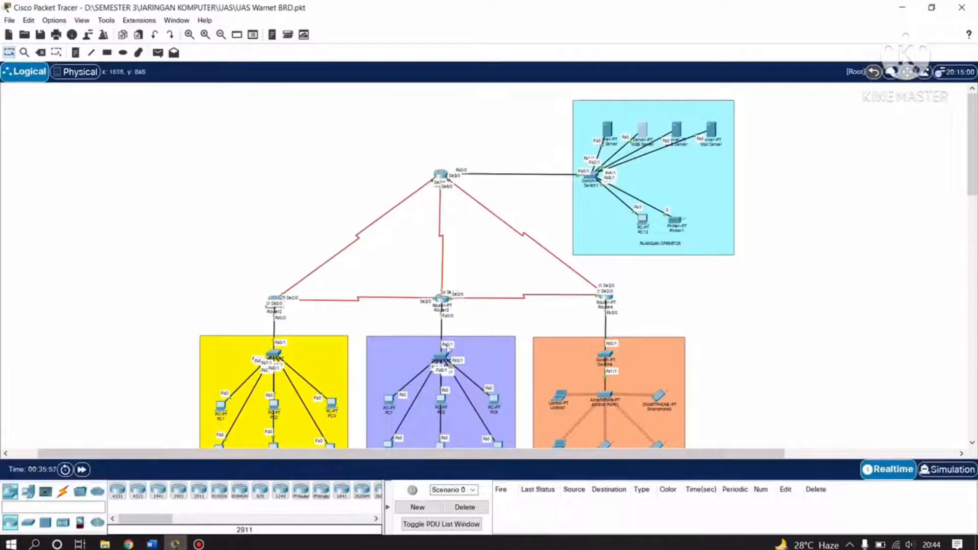
Open PC1's web browser and move its window aside.
scroll(283, 330, down, 3)
click(219, 317)
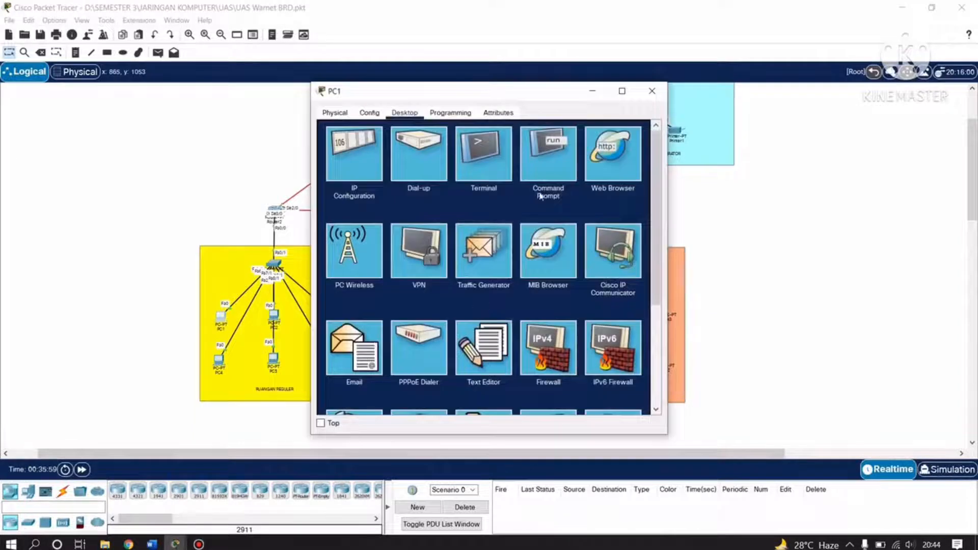
click(614, 148)
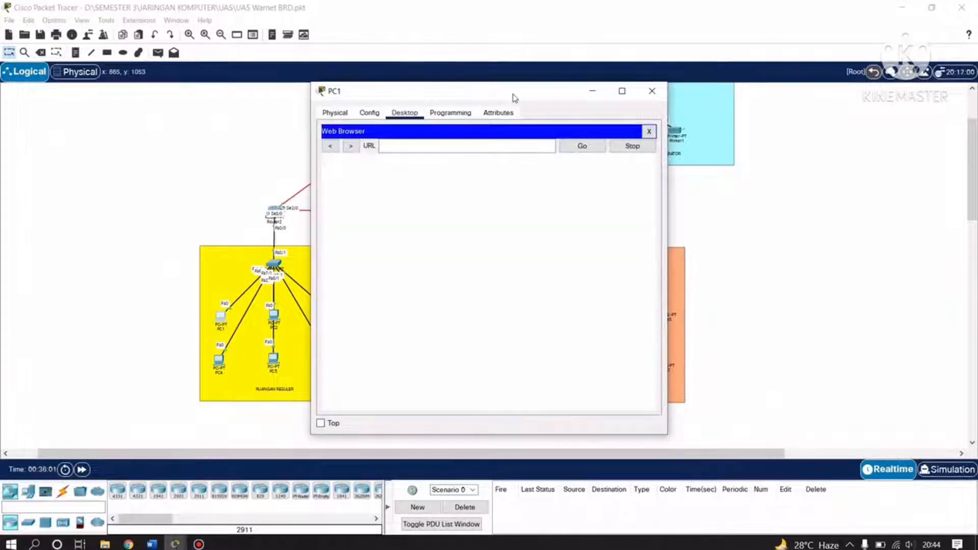
drag(512, 96, 340, 127)
scroll(711, 301, up, 3)
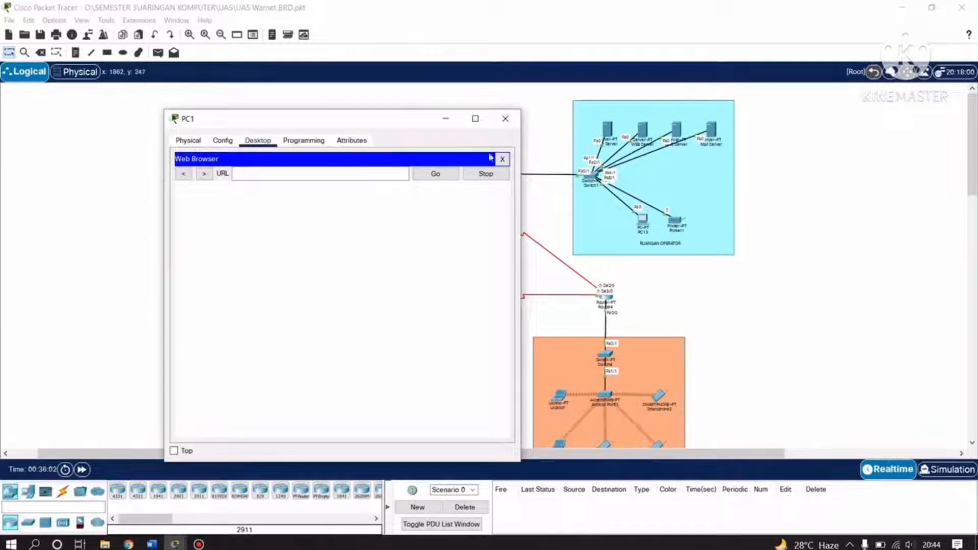
click(304, 174)
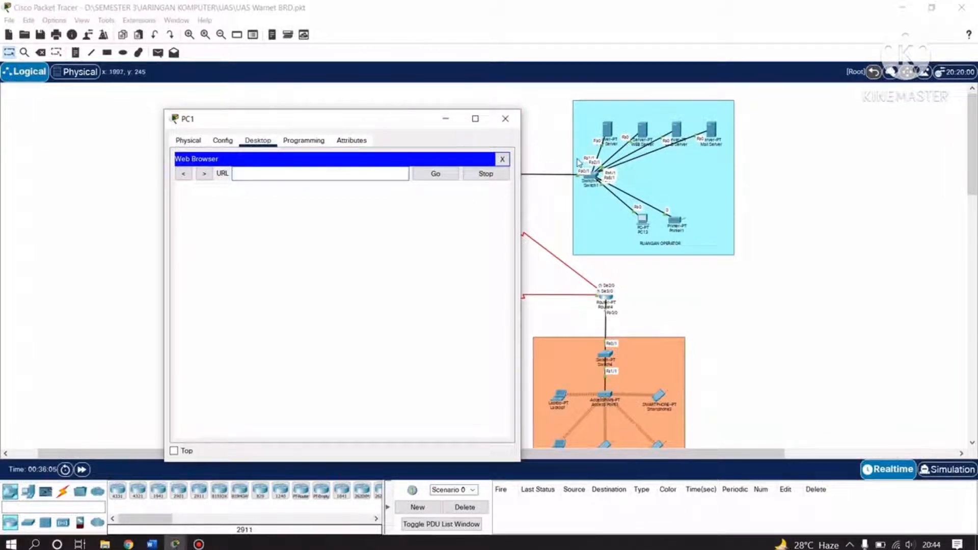
Check the WEB Server's IP configuration for static address 10.10.37.3, then close it.
click(644, 128)
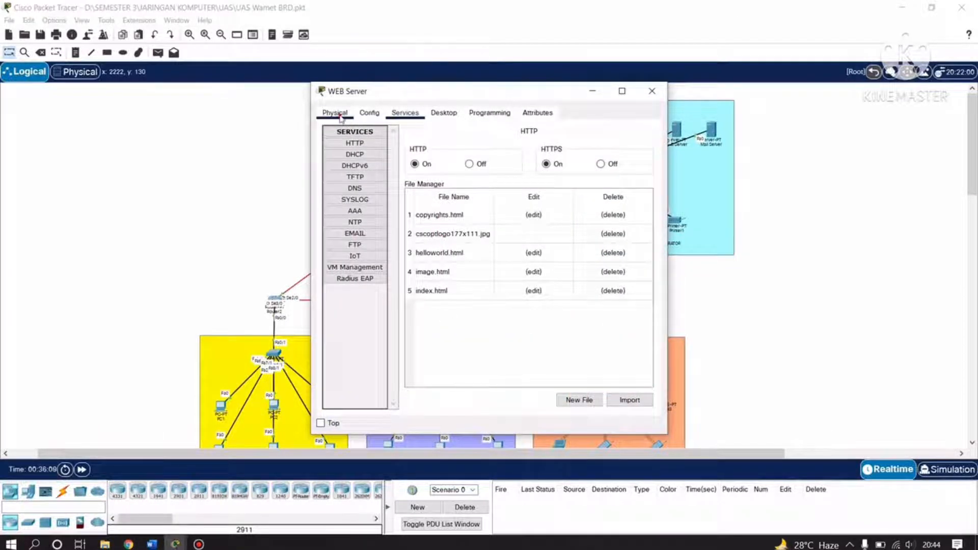
click(369, 113)
click(405, 113)
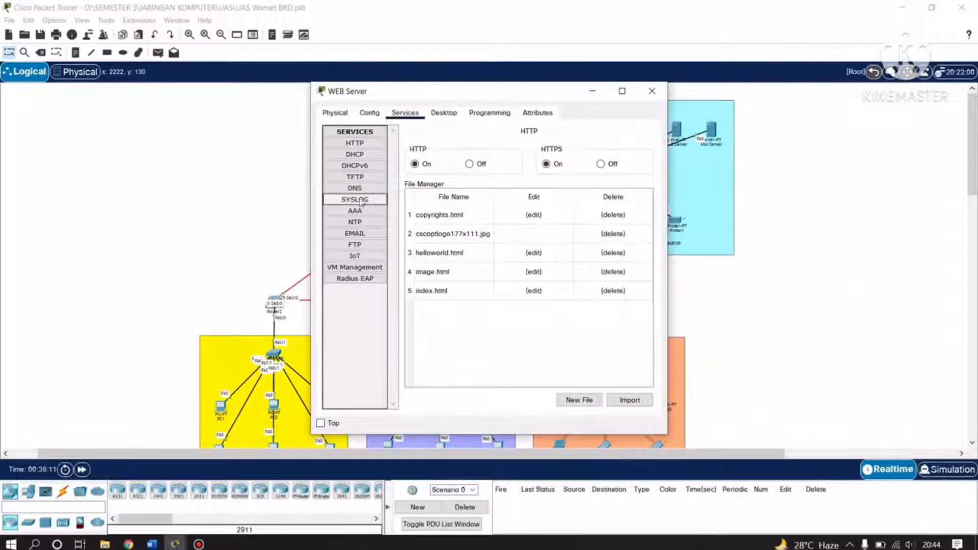
click(369, 112)
click(443, 112)
click(354, 151)
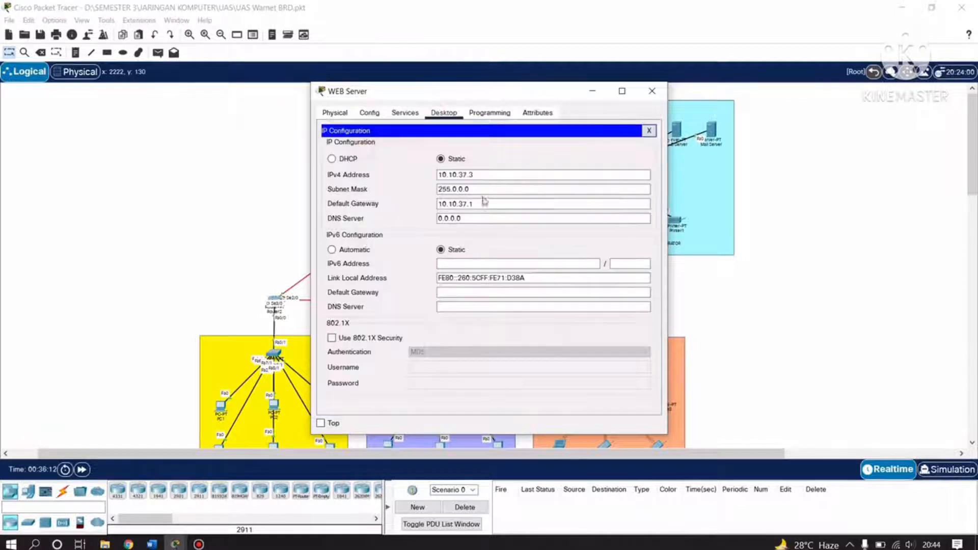
click(652, 91)
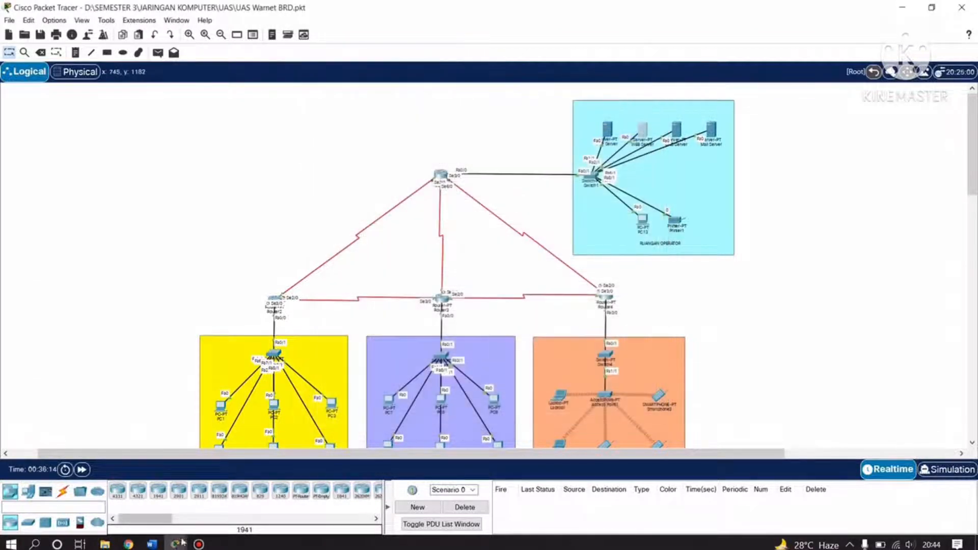
Load the page at 10.10.37.3 in PC1's web browser.
mouse_move(185, 544)
click(257, 484)
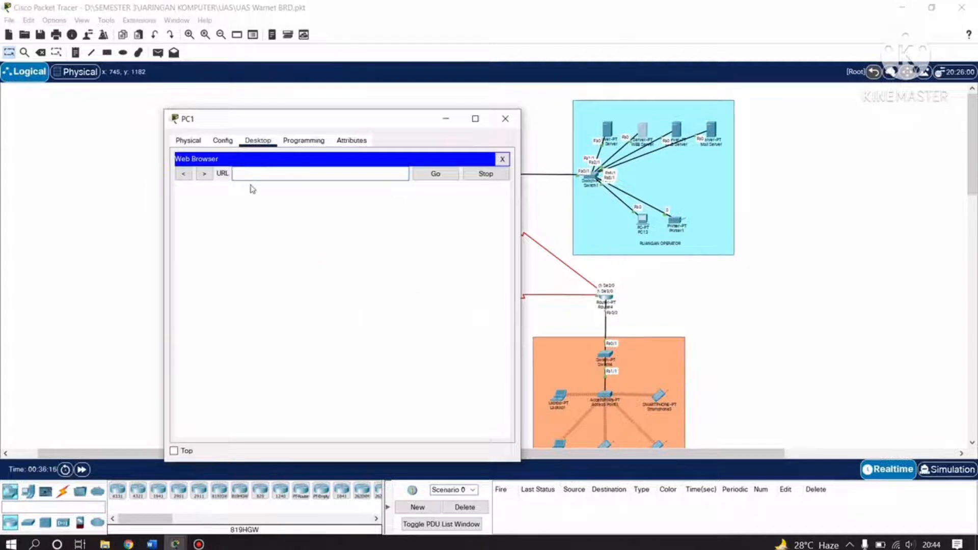
text(10.10.37.3)
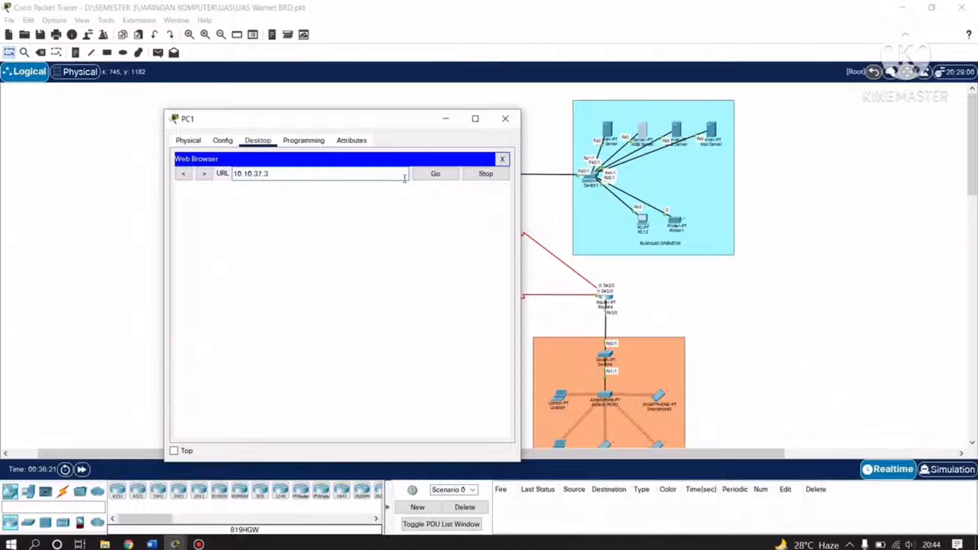
click(434, 173)
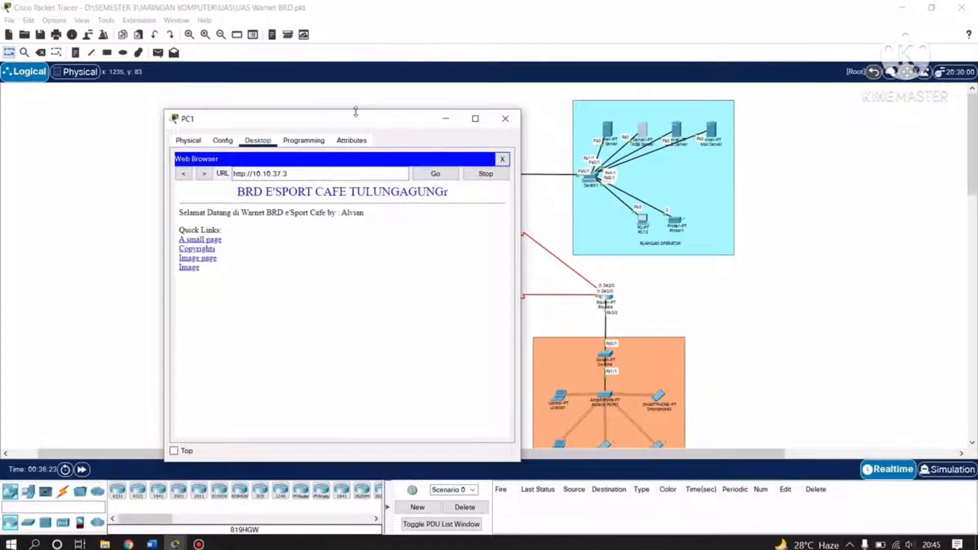
Review the BRD E'SPORT CAFE page's credited welcome line, then close PC1.
drag(355, 111, 271, 105)
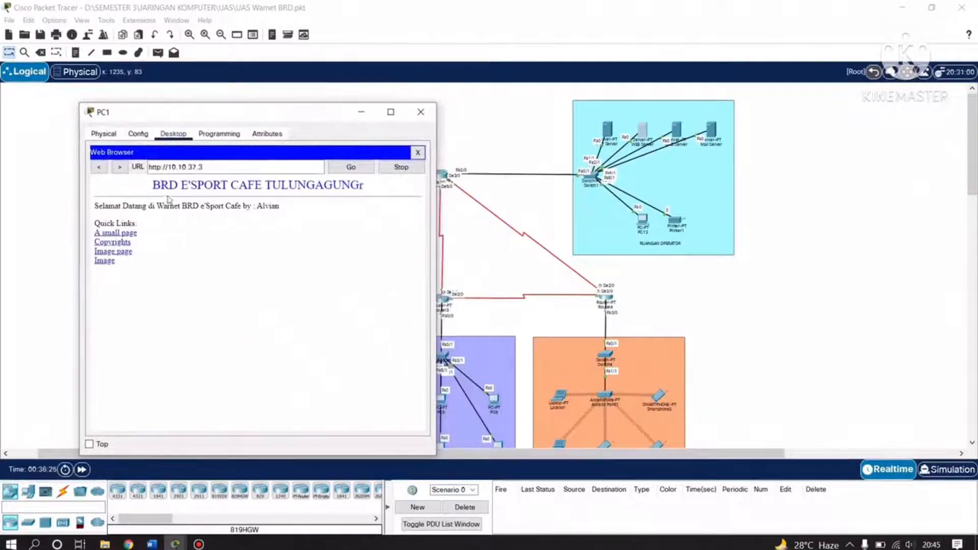
drag(153, 182, 293, 201)
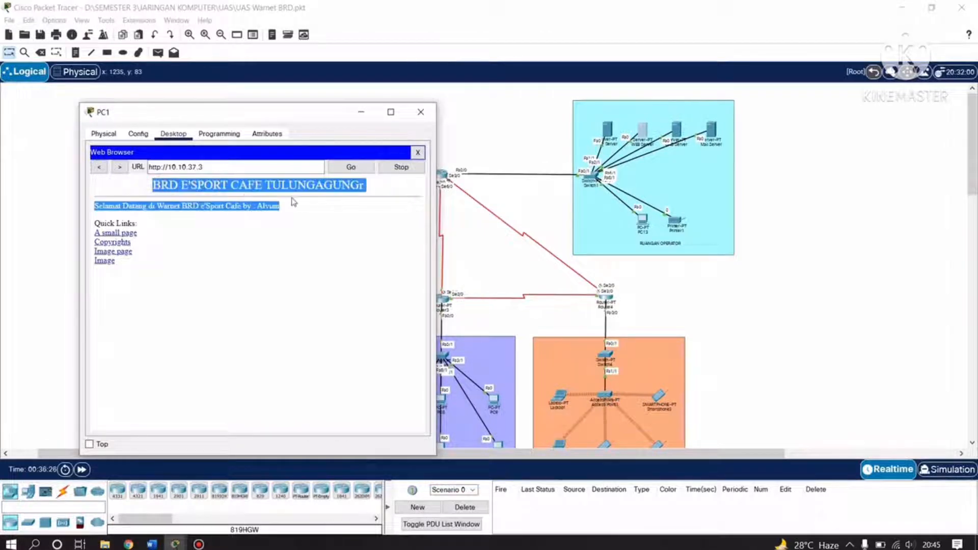
click(309, 214)
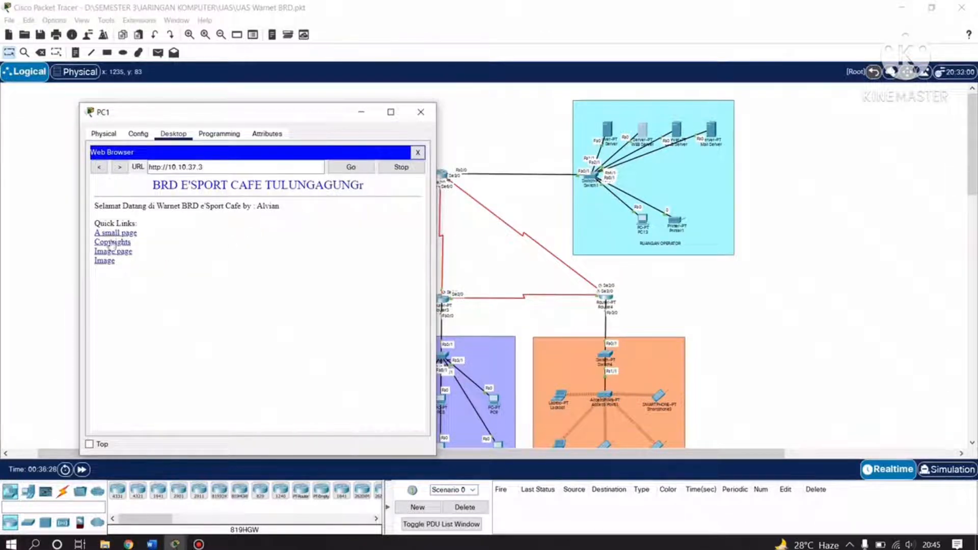
drag(94, 206, 243, 208)
click(269, 209)
click(296, 212)
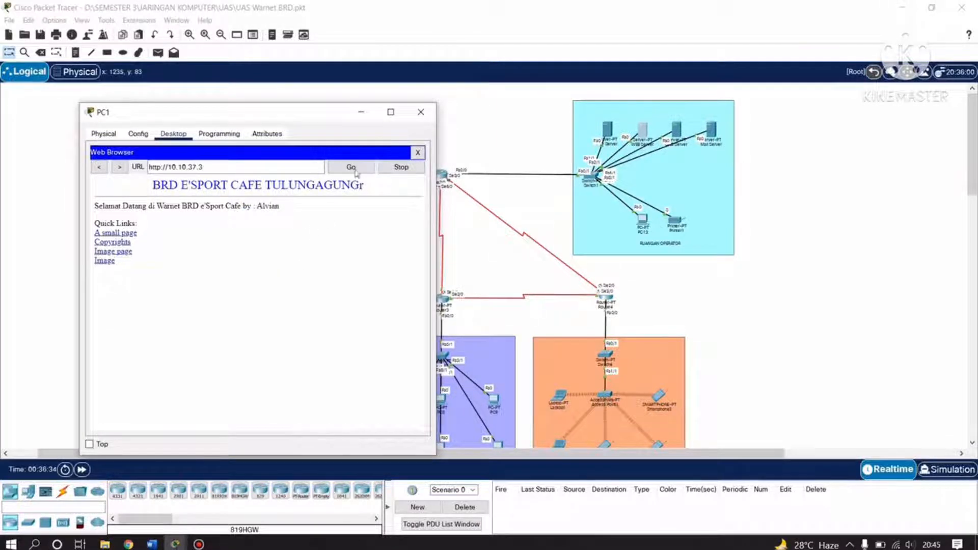
click(421, 112)
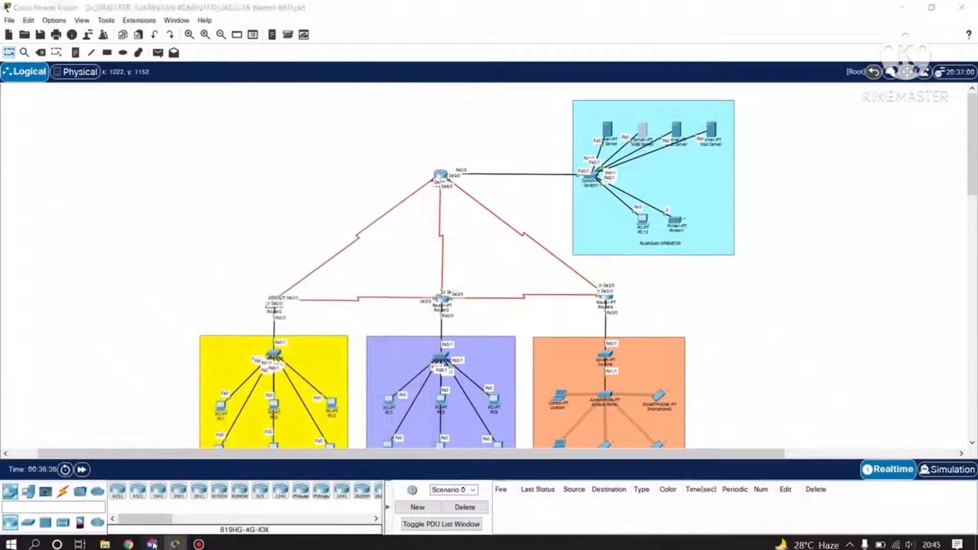
Scroll the Word report to the DNS Server's static 10.10.37.4 settings, then return to Packet Tracer.
click(151, 544)
scroll(422, 343, down, 5)
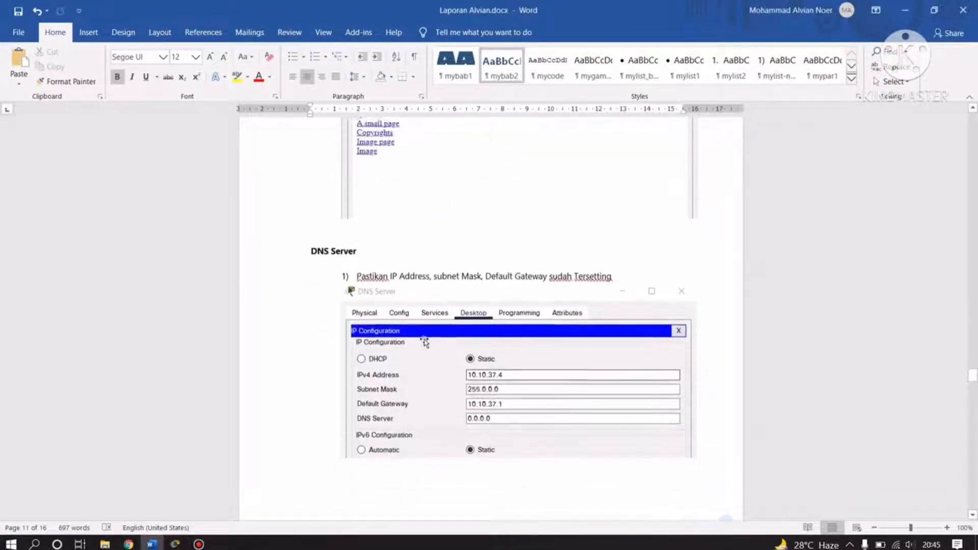
scroll(372, 256, up, 2)
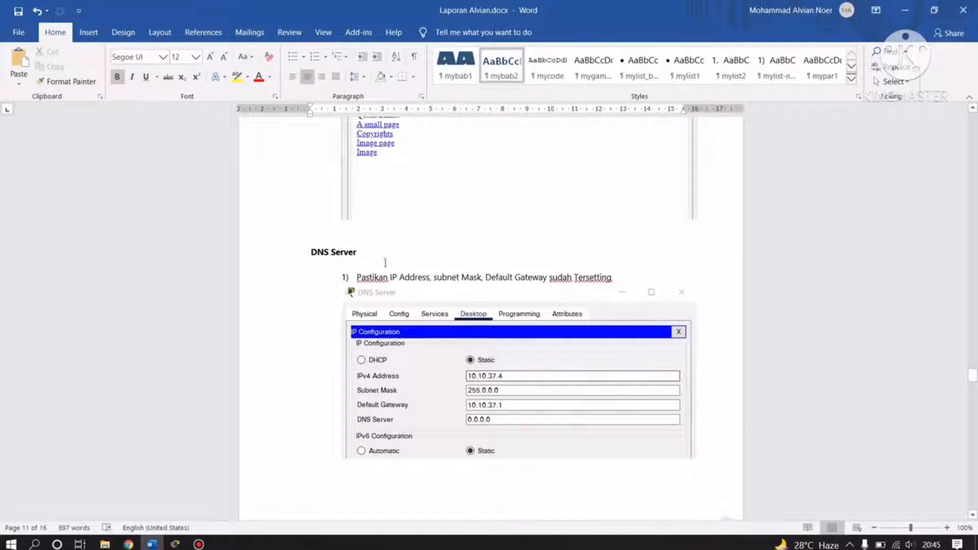
scroll(408, 304, down, 4)
click(760, 196)
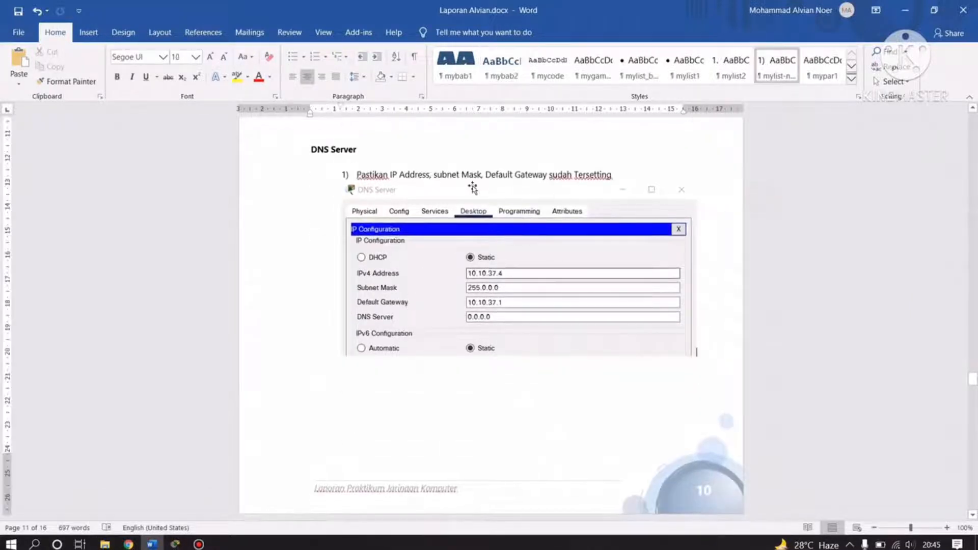
scroll(412, 223, down, 2)
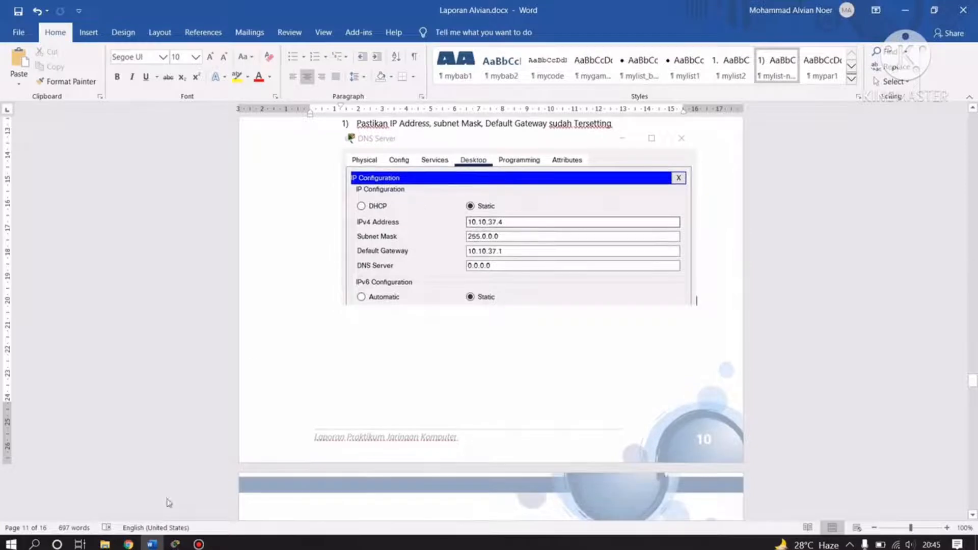
click(175, 544)
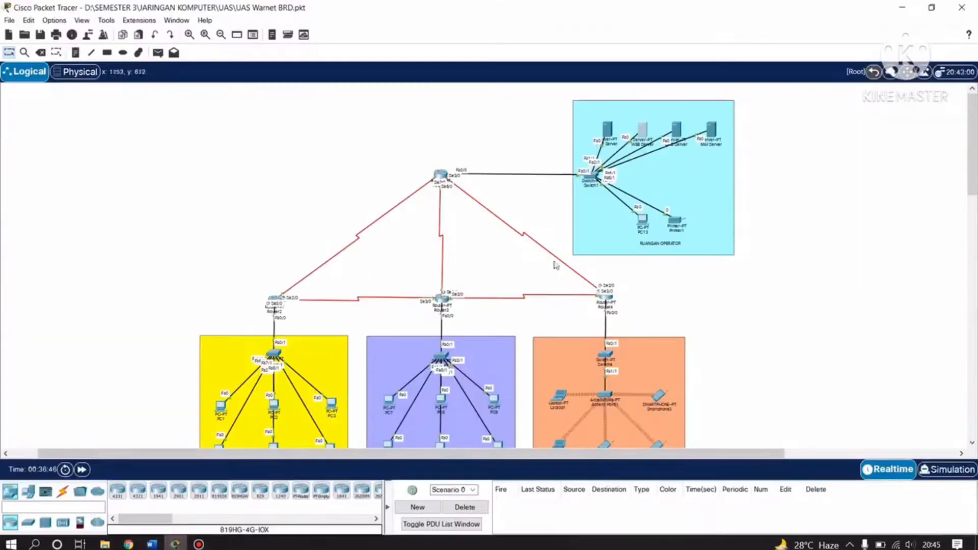
Check the DNS Server's IP configuration: 10.10.37.4, mask 255.0.0.0, gateway 10.10.37.1.
click(804, 141)
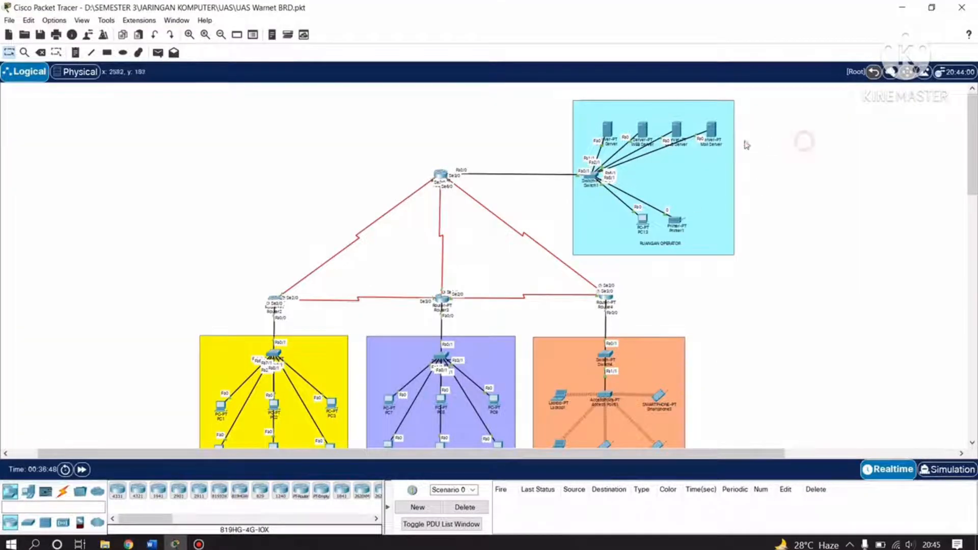
click(679, 131)
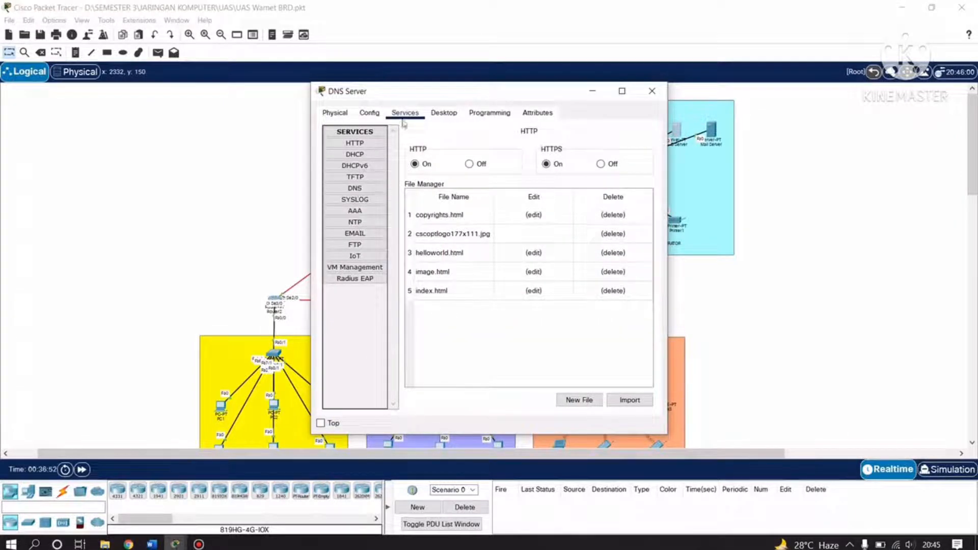
click(441, 113)
click(348, 159)
click(470, 203)
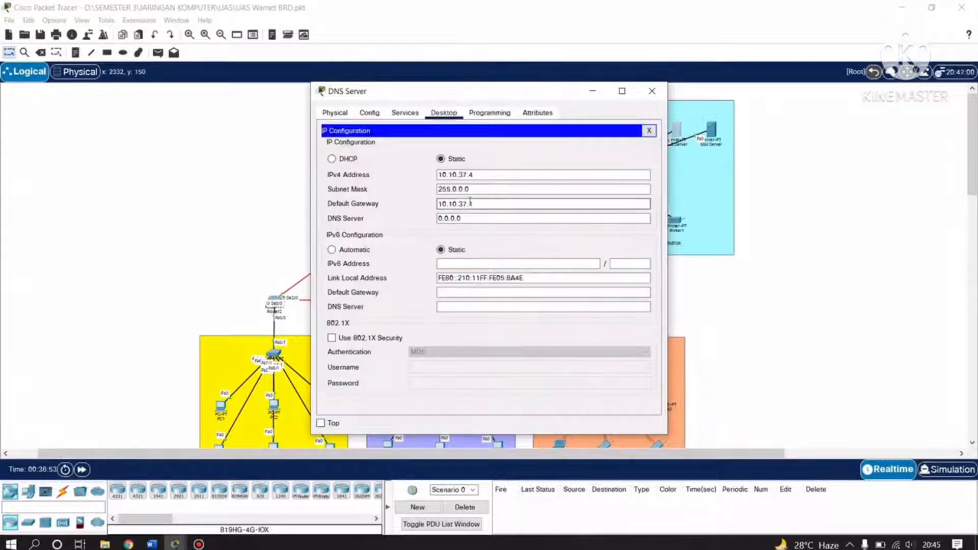
click(474, 174)
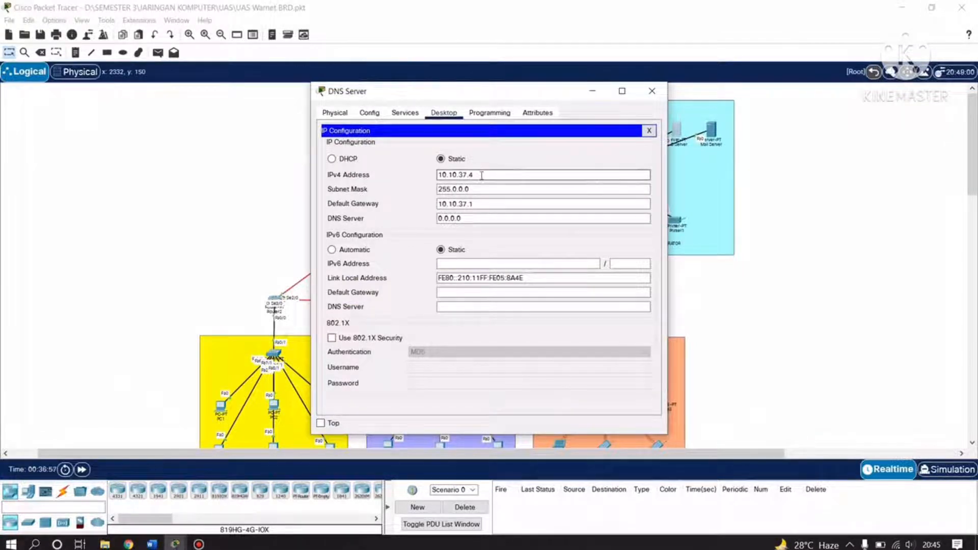
click(450, 191)
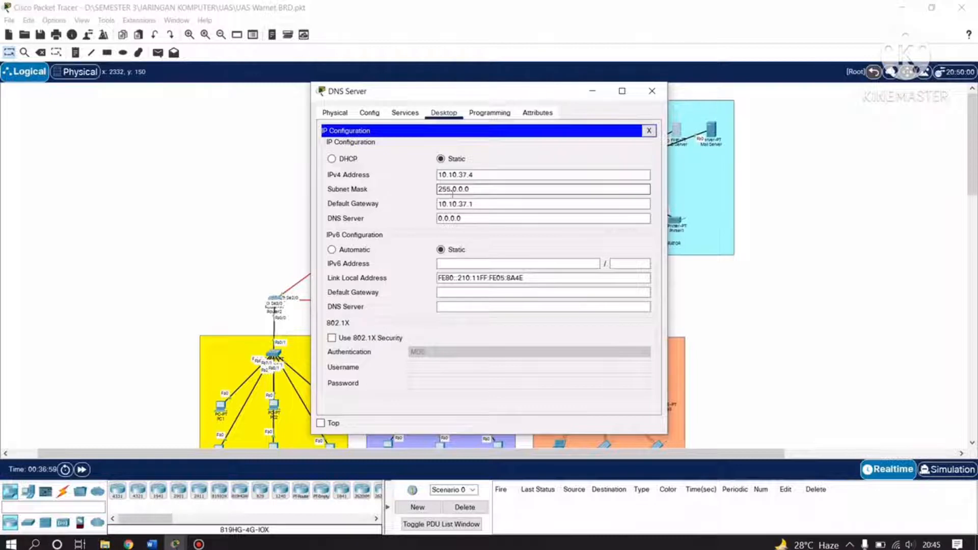
click(446, 218)
click(442, 204)
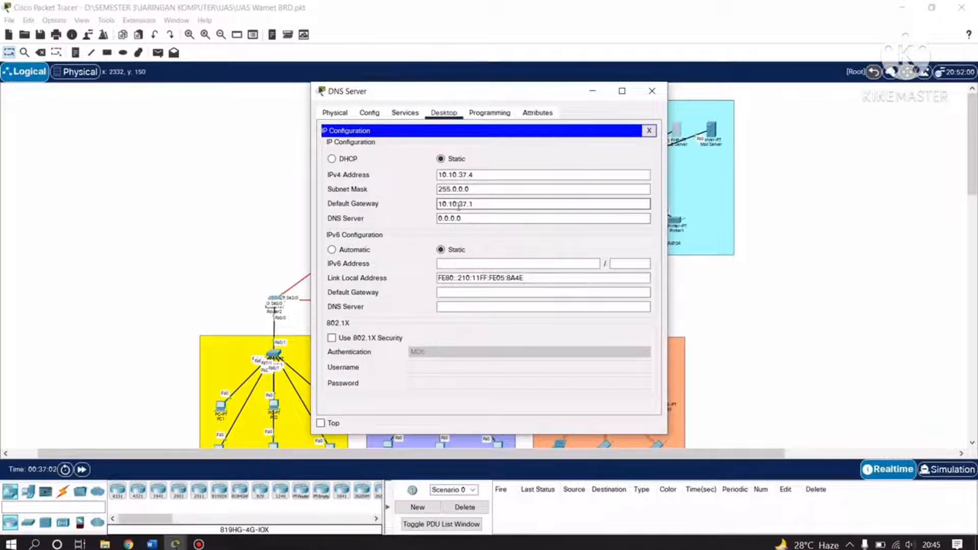
click(504, 218)
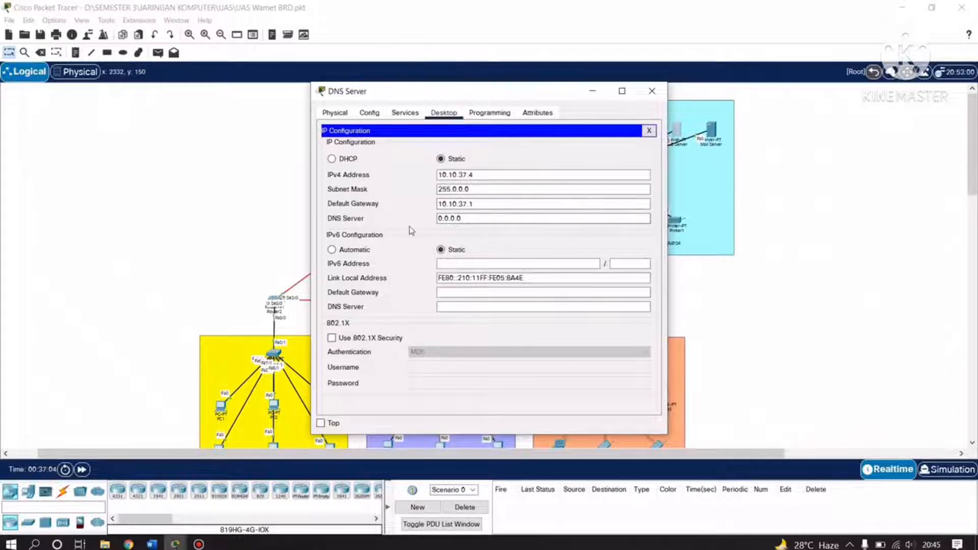
click(652, 92)
Scroll the Word report to the DNS domain setup, then return to Packet Tracer.
click(152, 544)
scroll(443, 332, down, 3)
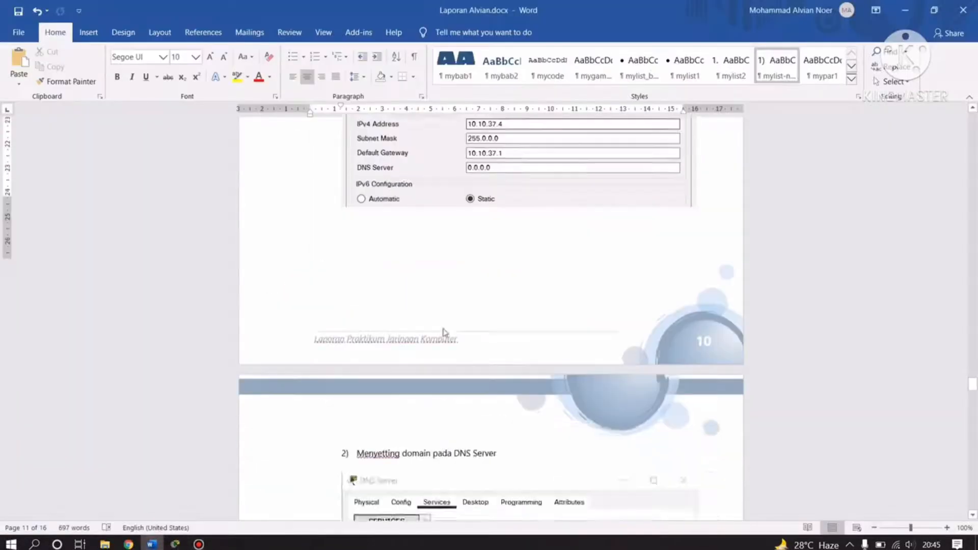
scroll(443, 332, down, 6)
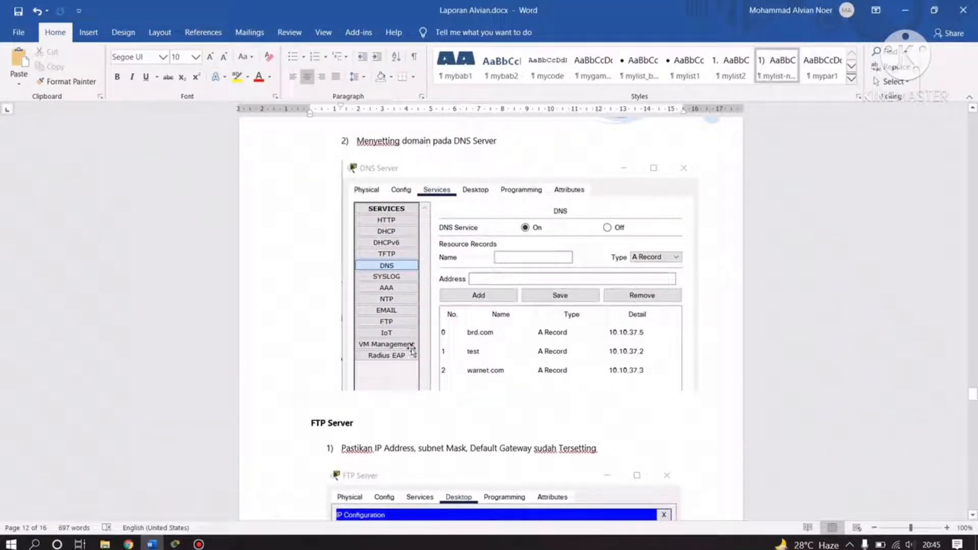
click(175, 544)
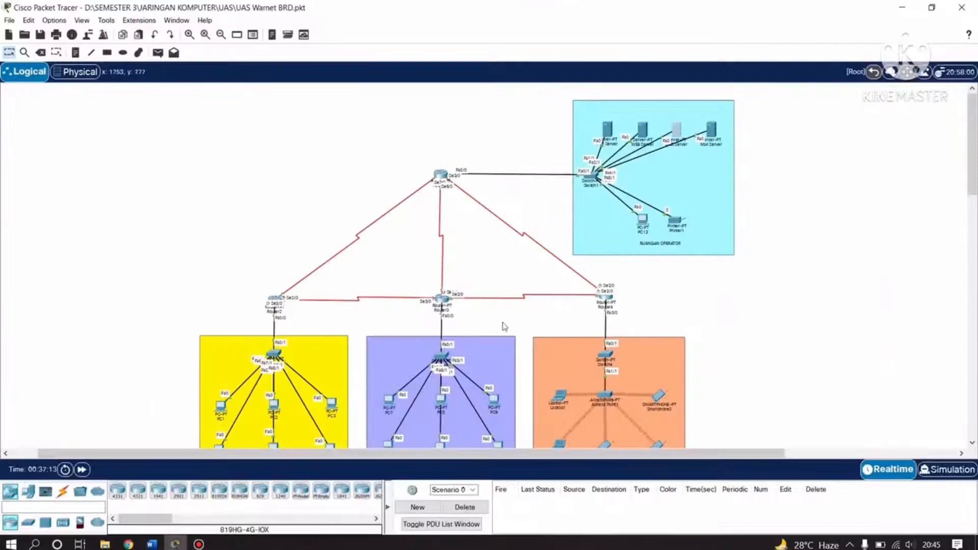
Clear the unfinished 'home' A record name in the DNS service and close the DNS Server.
click(679, 133)
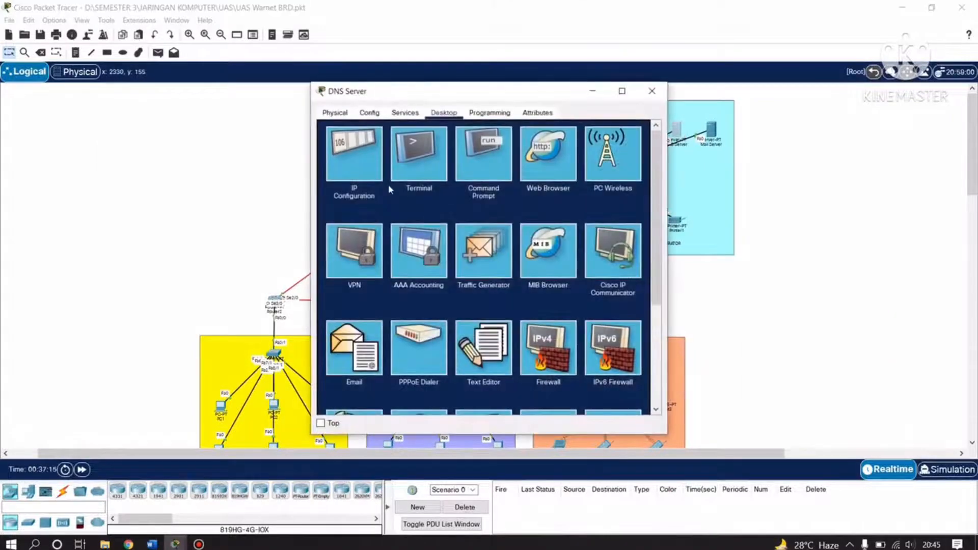
click(421, 114)
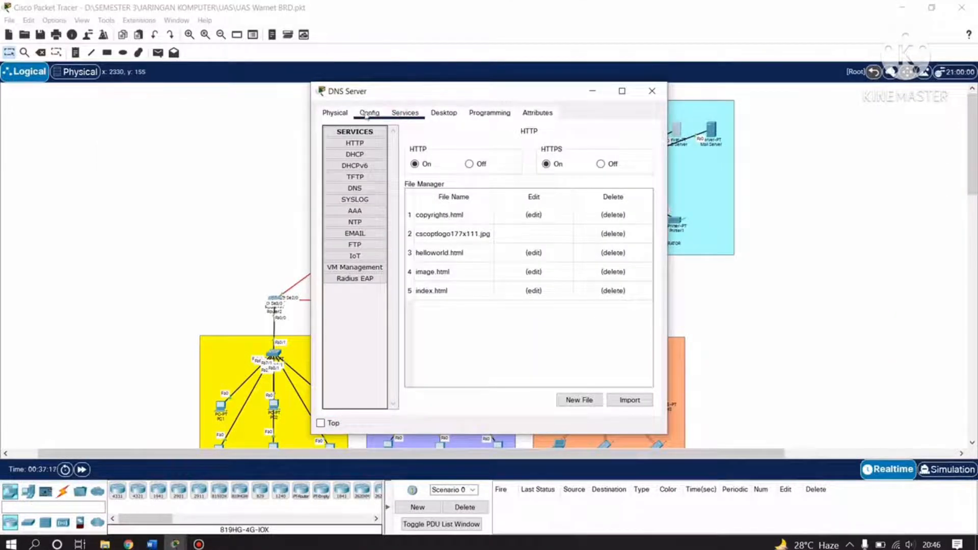
click(355, 188)
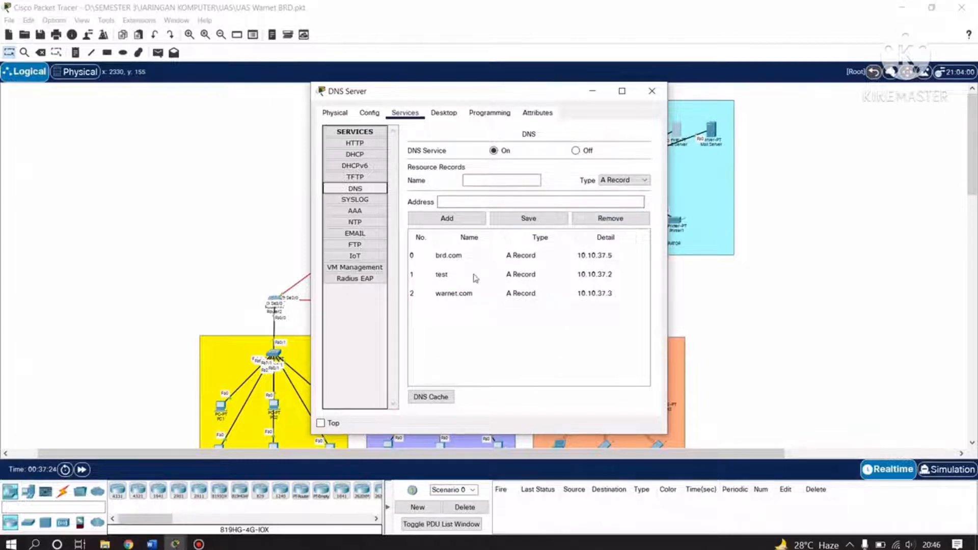
click(467, 180)
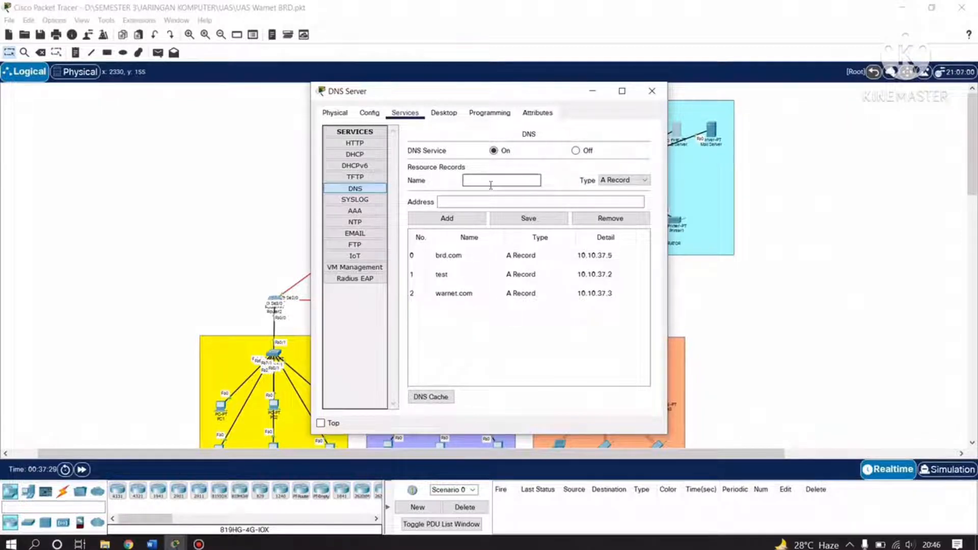
click(633, 181)
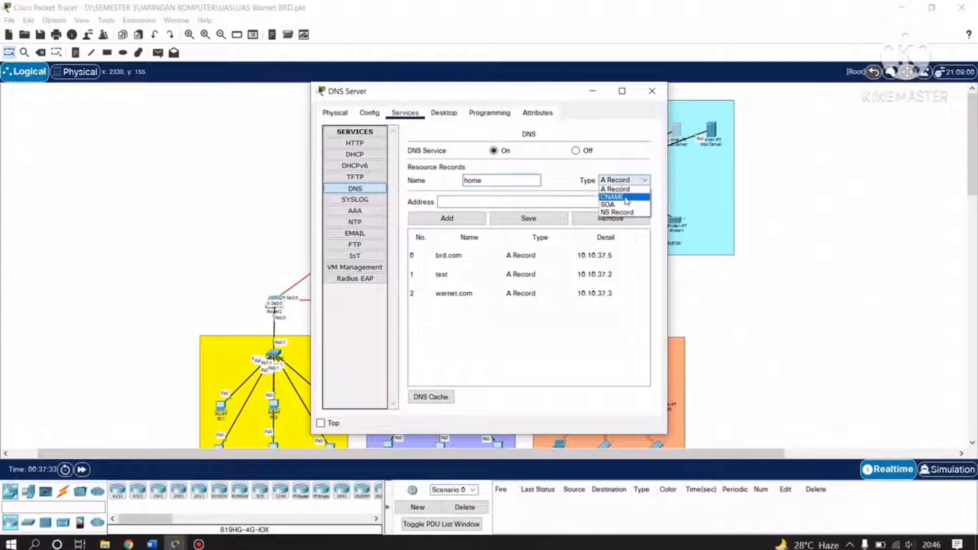
click(630, 168)
drag(500, 182, 442, 184)
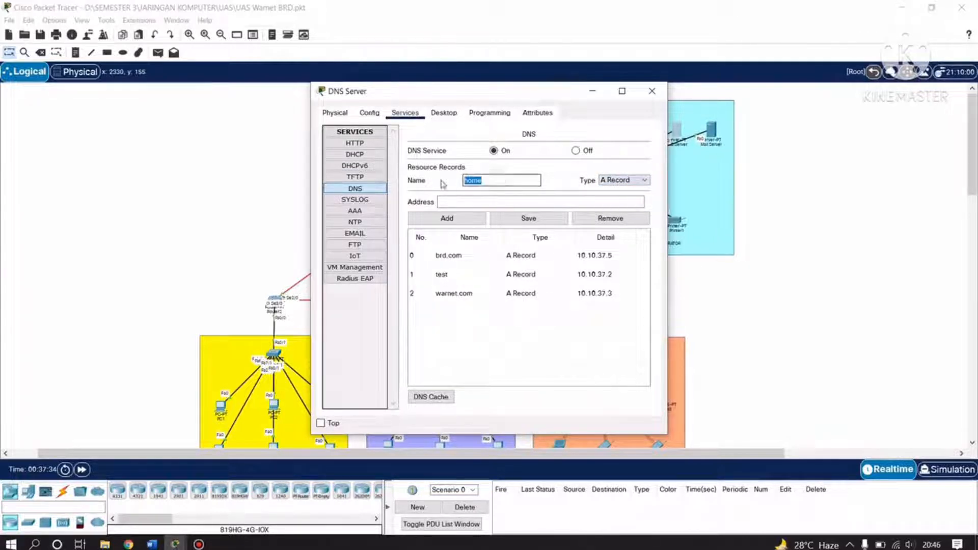
key(BackSpace)
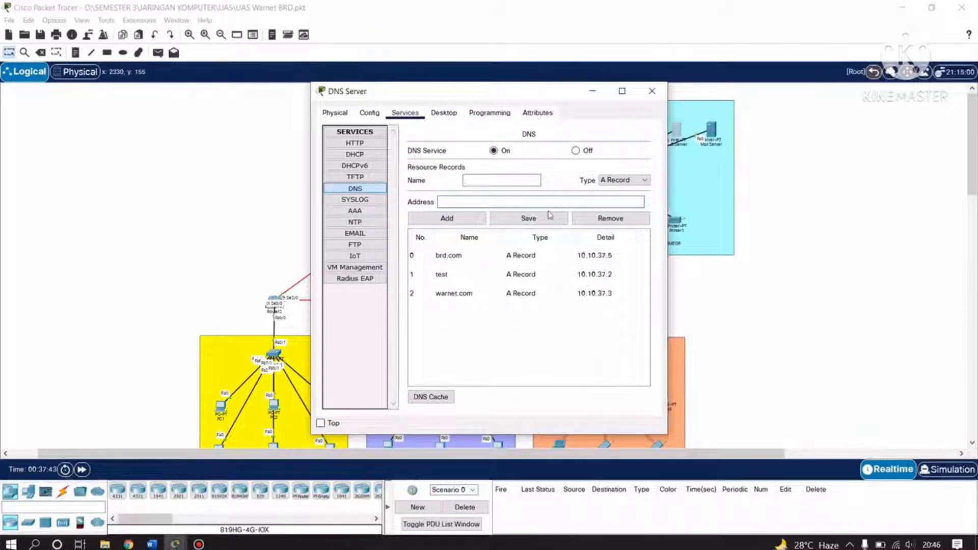
click(651, 91)
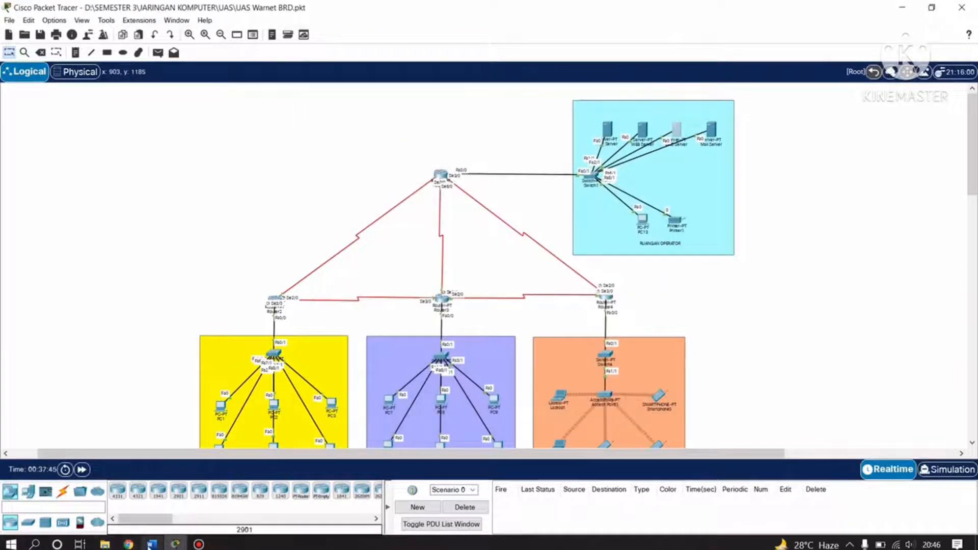
click(149, 545)
scroll(497, 371, down, 3)
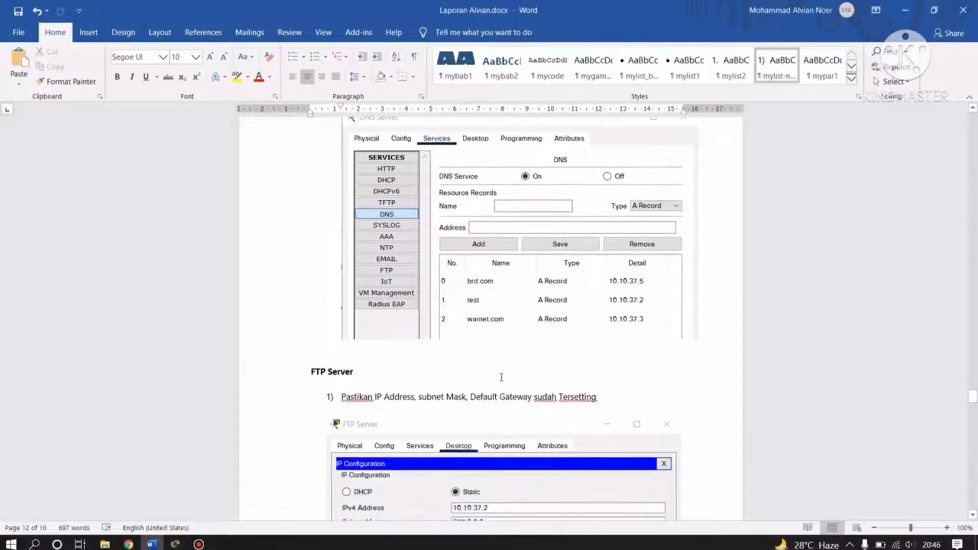
scroll(501, 377, down, 3)
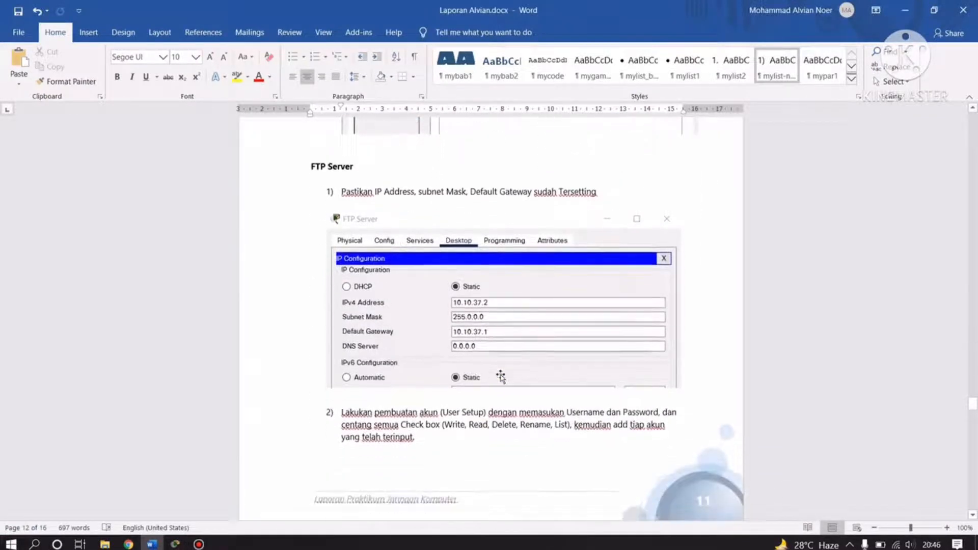
scroll(501, 377, up, 3)
scroll(501, 377, down, 1)
scroll(501, 376, down, 4)
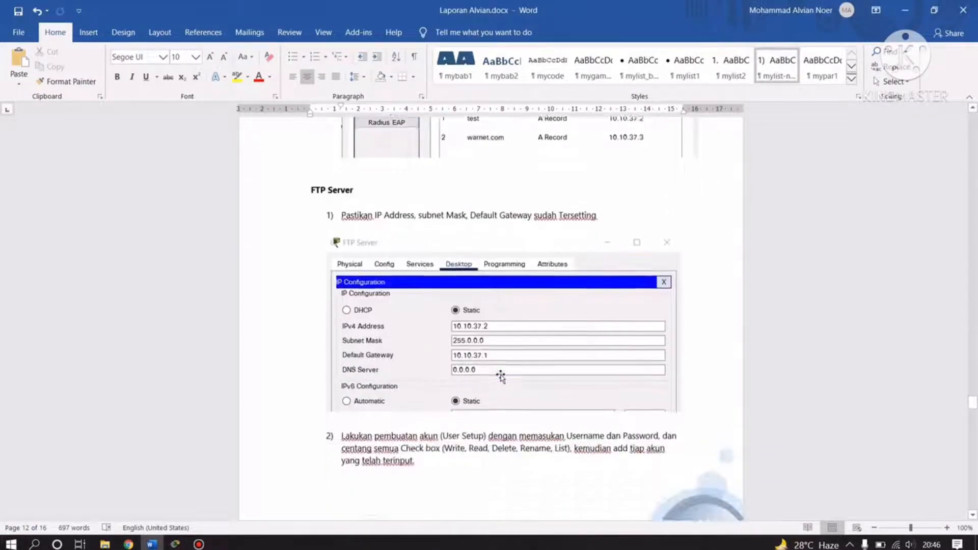
scroll(500, 374, up, 1)
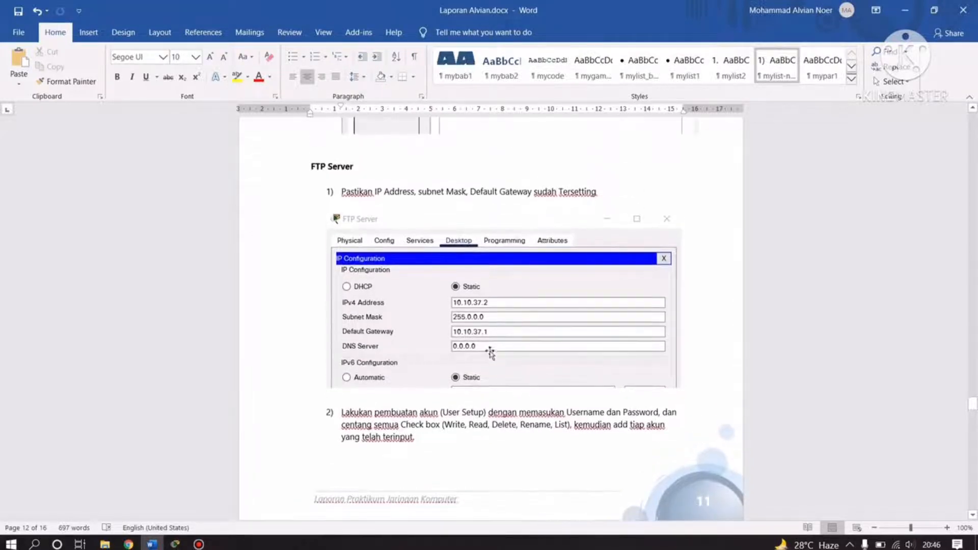
click(174, 544)
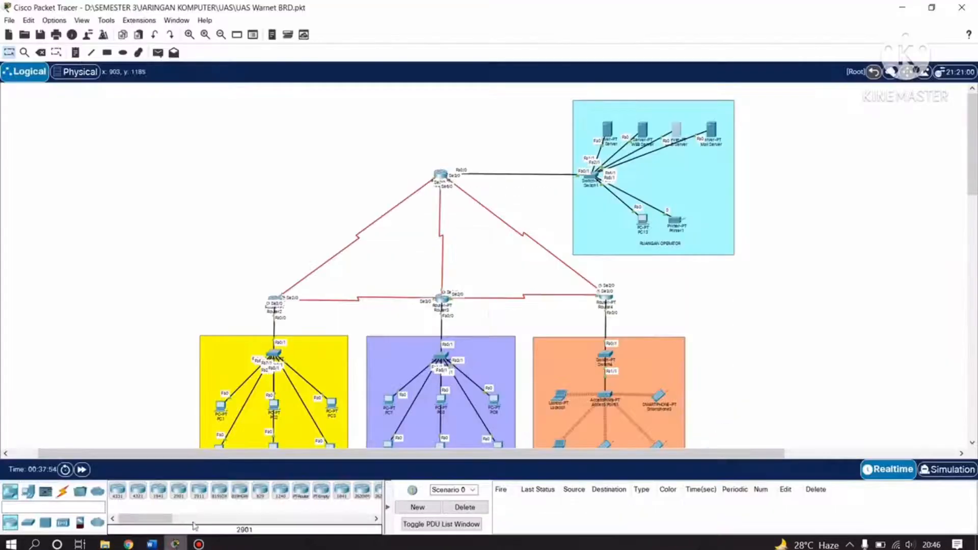
Confirm PC1's IP configuration lists DNS server 10.10.37.4.
scroll(718, 234, up, 2)
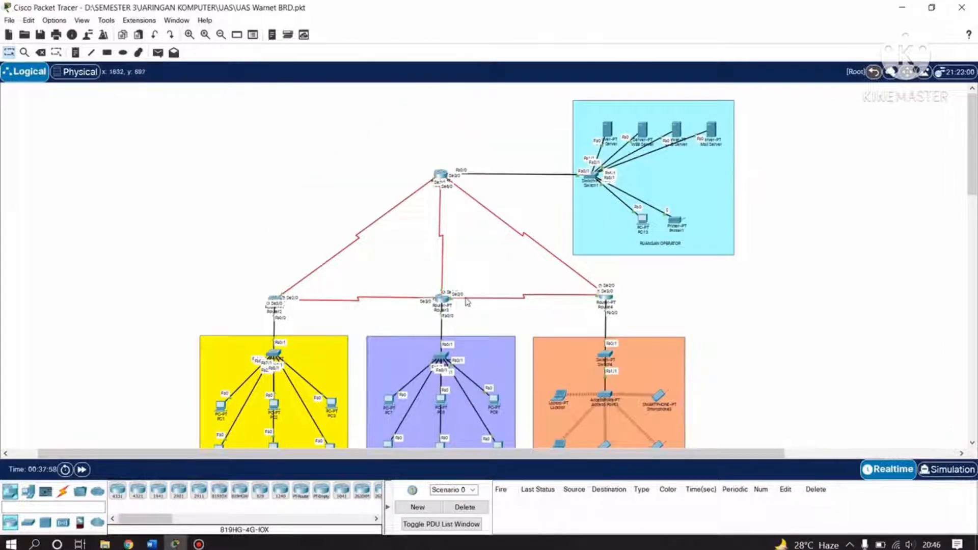
scroll(369, 380, down, 2)
click(220, 318)
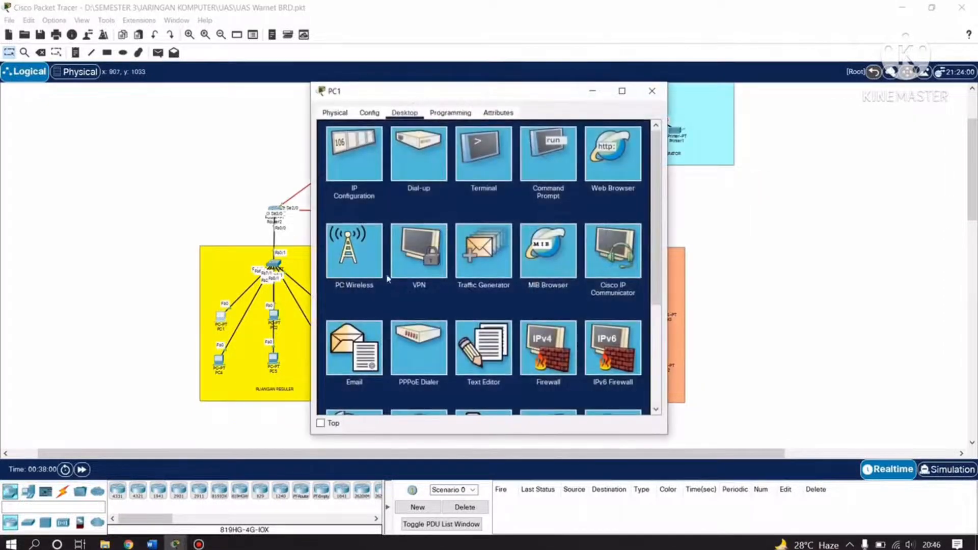
click(359, 152)
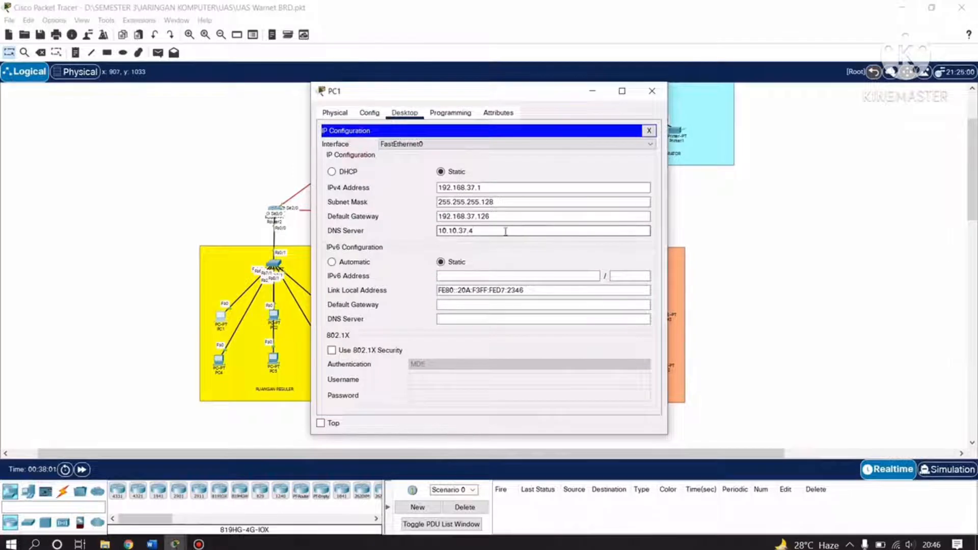
drag(504, 230, 429, 231)
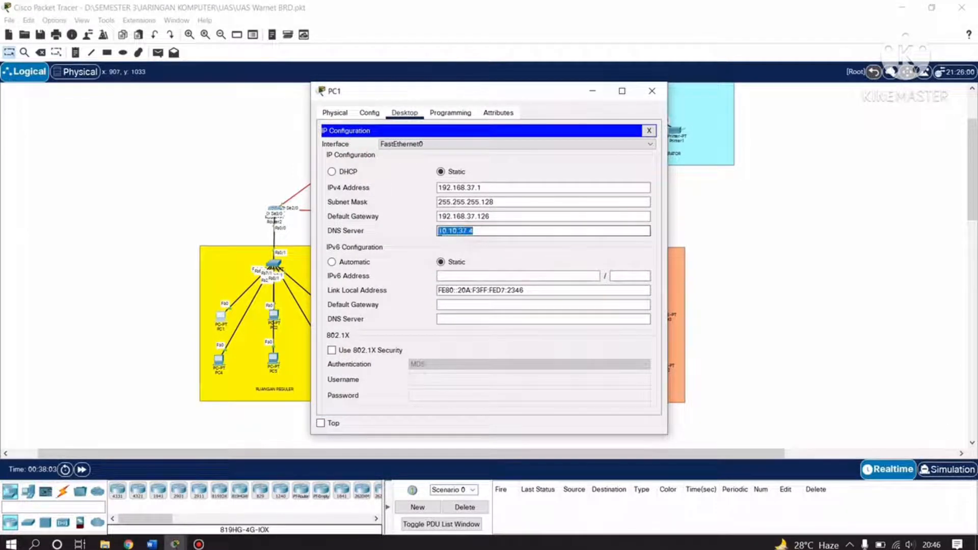
drag(469, 94, 270, 157)
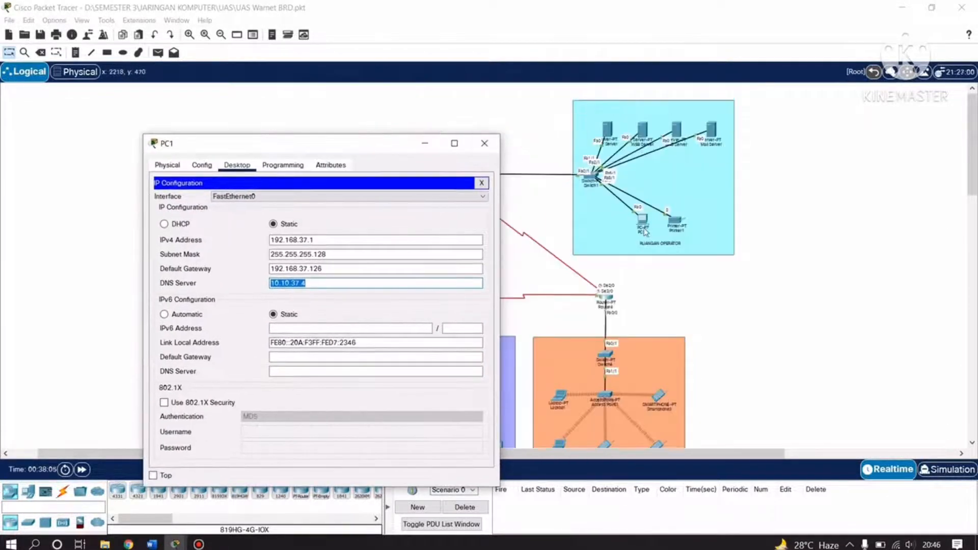
scroll(316, 306, up, 3)
Check the DNS Server's own IP configuration at 10.10.37.4.
click(675, 131)
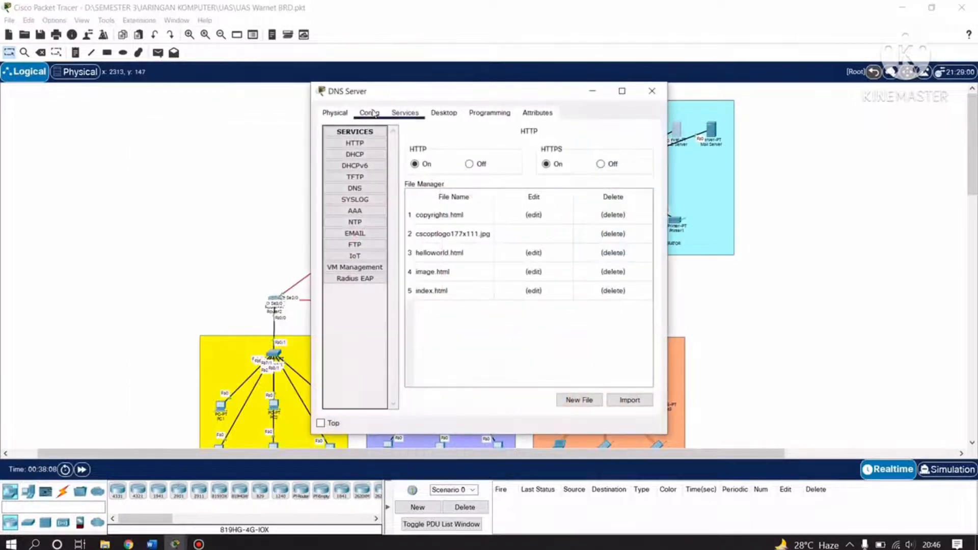
click(444, 112)
click(366, 146)
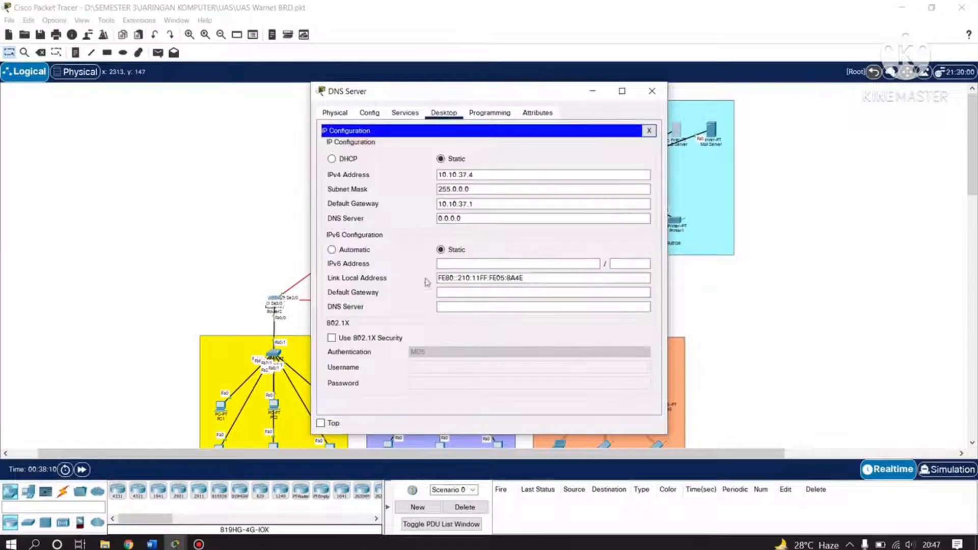
click(652, 91)
scroll(388, 338, down, 6)
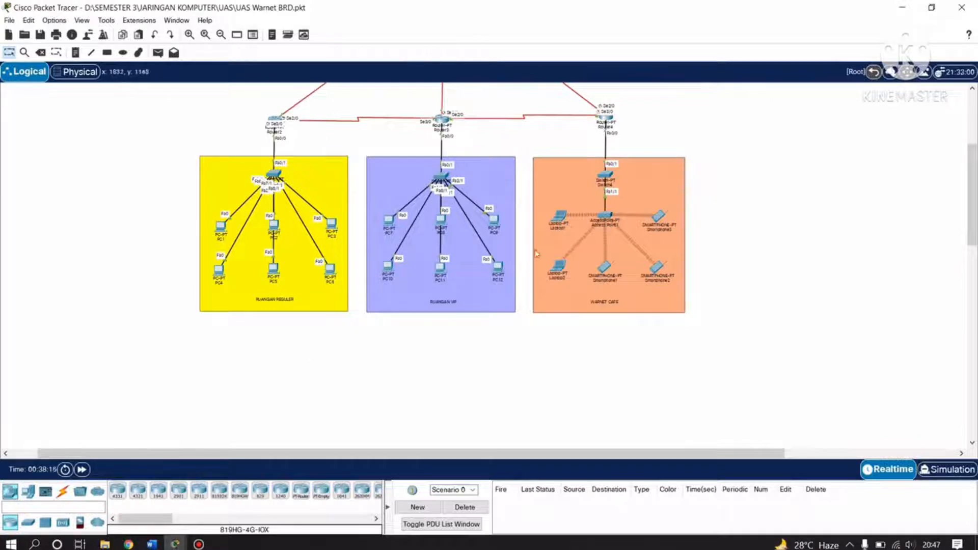
scroll(669, 289, up, 6)
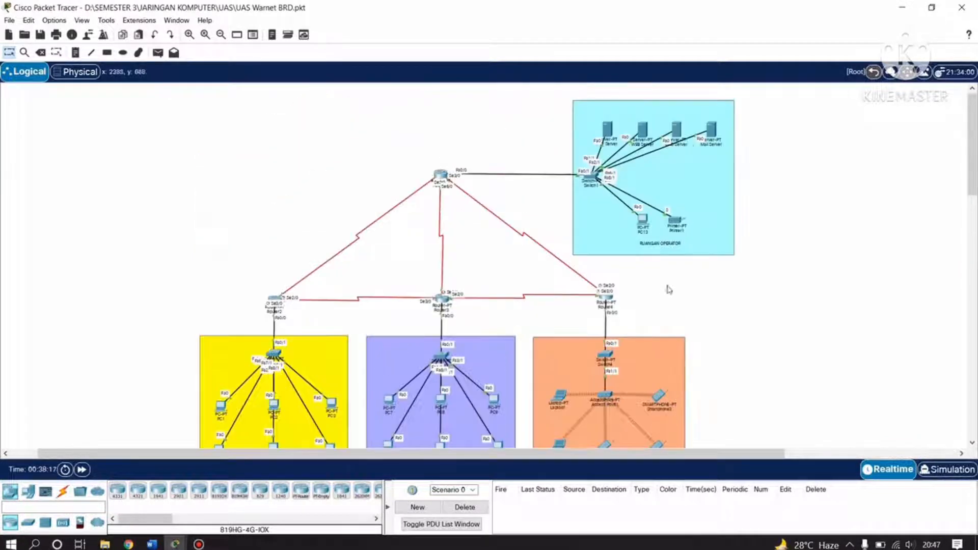
scroll(468, 265, down, 3)
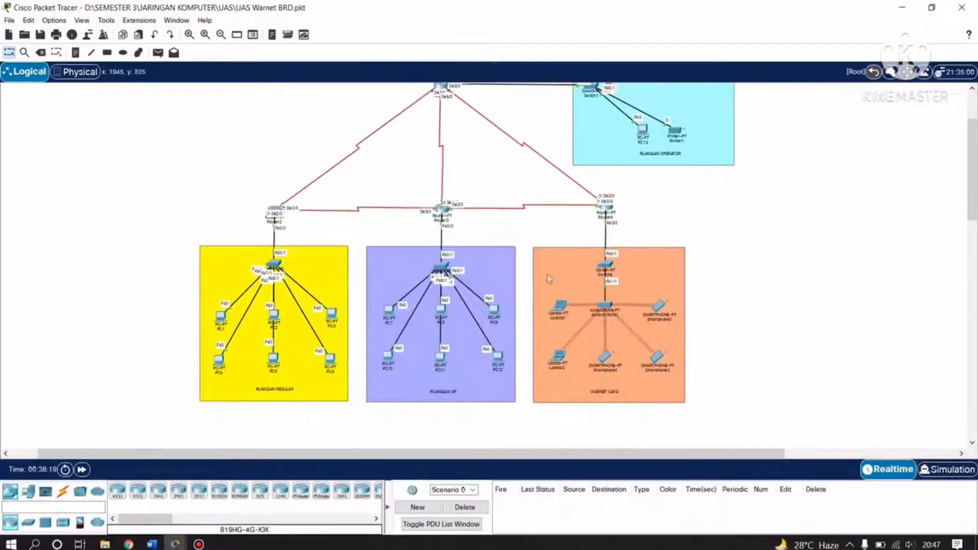
Confirm PC2's DNS server is 10.10.37.4, then switch to the Word report.
click(274, 319)
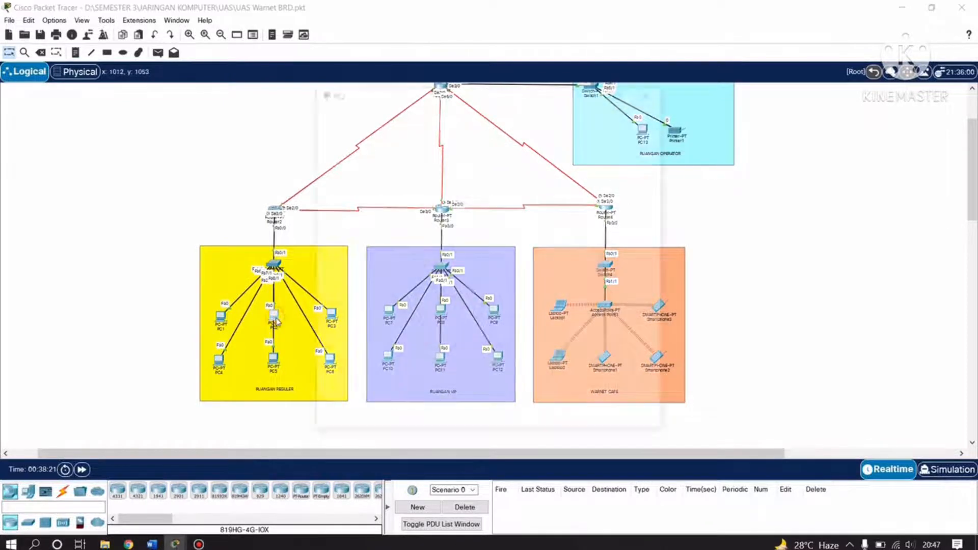
click(363, 162)
drag(487, 232, 443, 234)
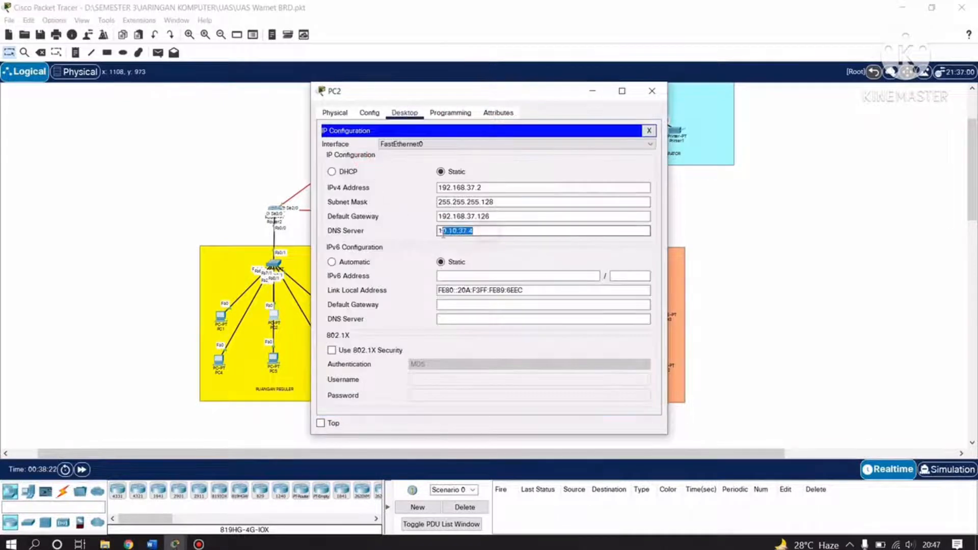
click(652, 90)
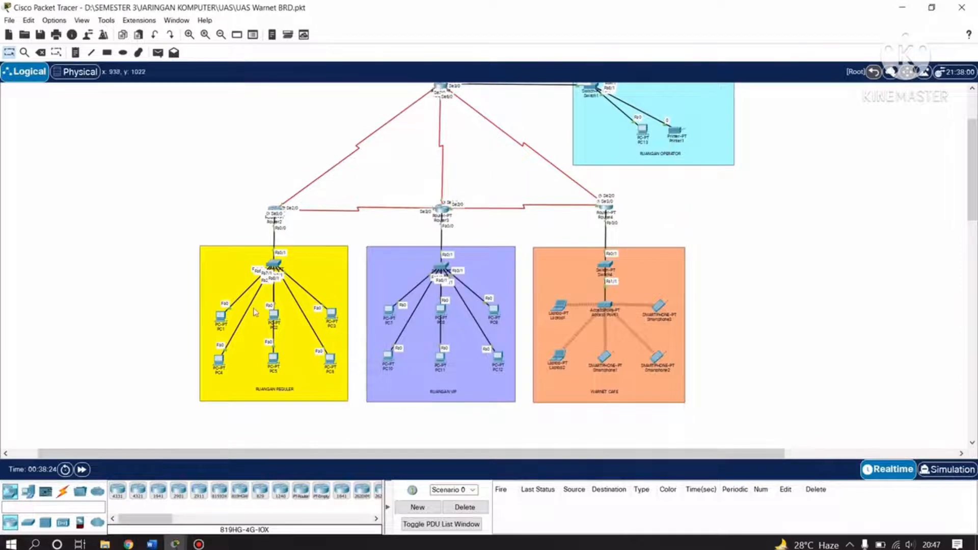
scroll(648, 352, up, 3)
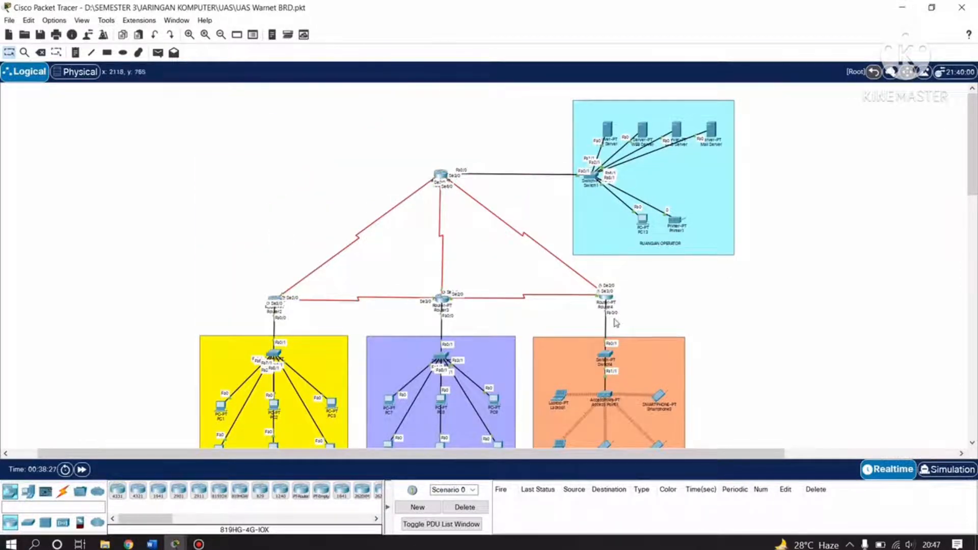
scroll(616, 322, down, 10)
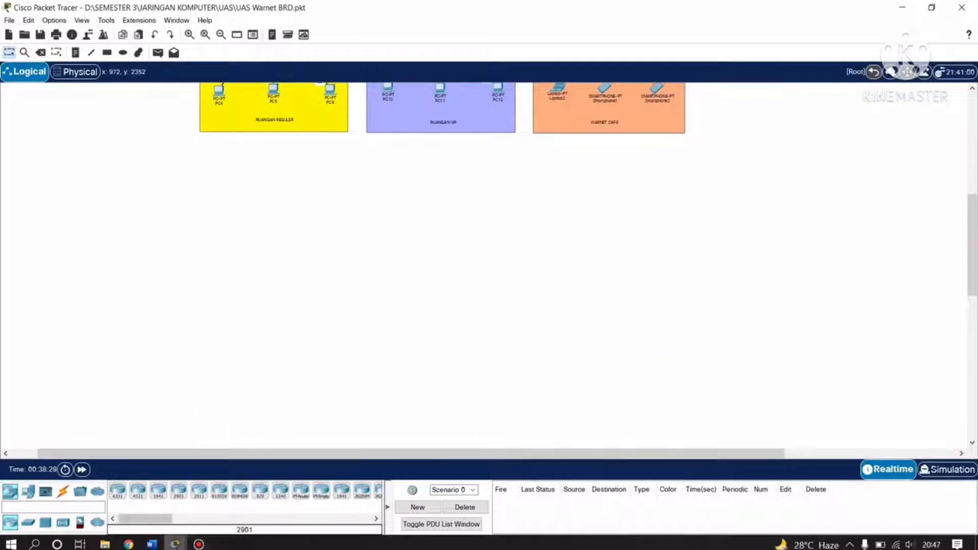
click(152, 544)
Read the report's FTP Server heading and setup steps, then bring the Warnet topology forward.
scroll(415, 356, down, 2)
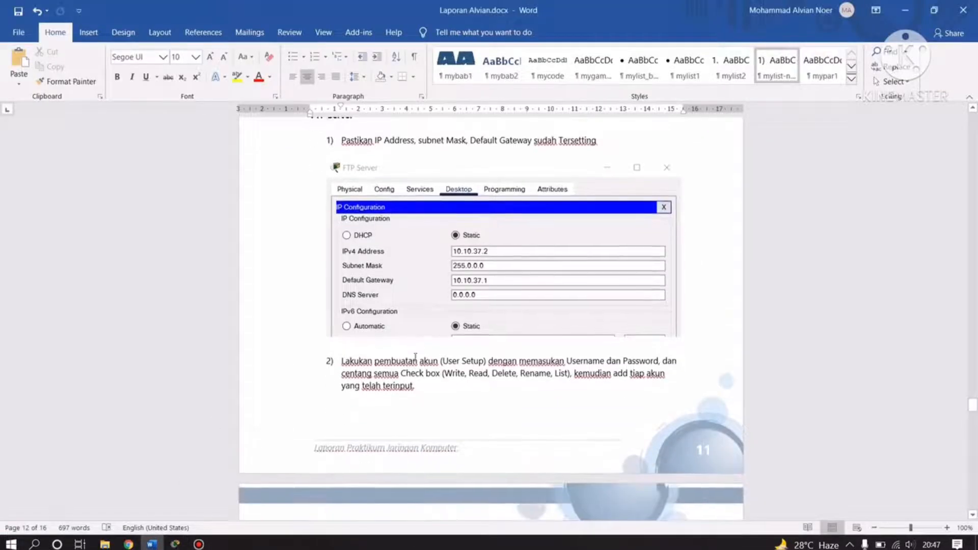
scroll(415, 356, up, 5)
scroll(410, 336, down, 3)
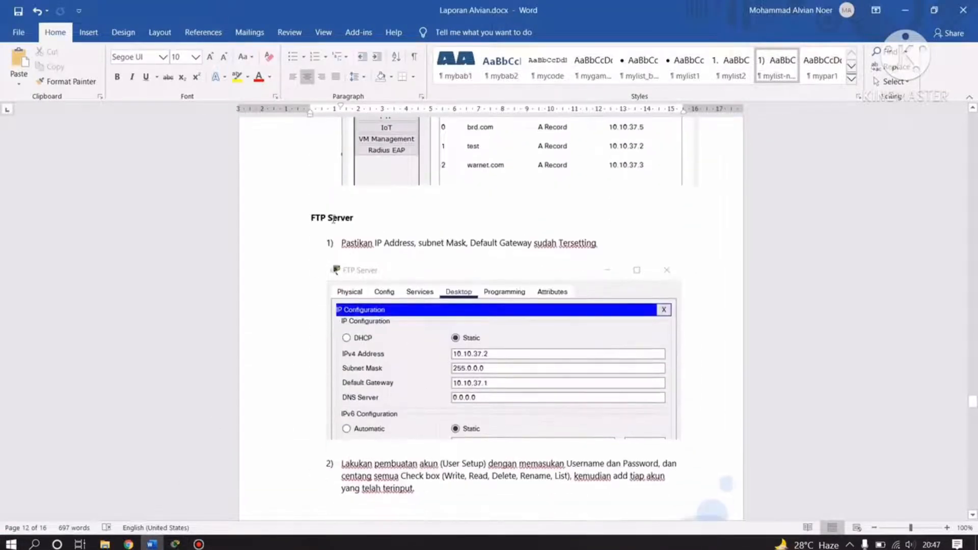
click(375, 215)
scroll(421, 312, down, 3)
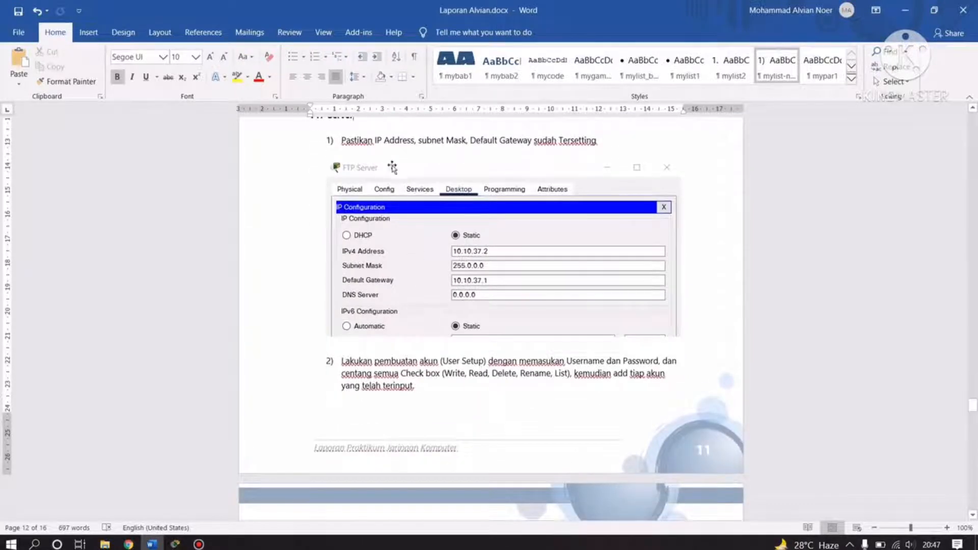
click(174, 544)
click(167, 508)
scroll(565, 277, up, 5)
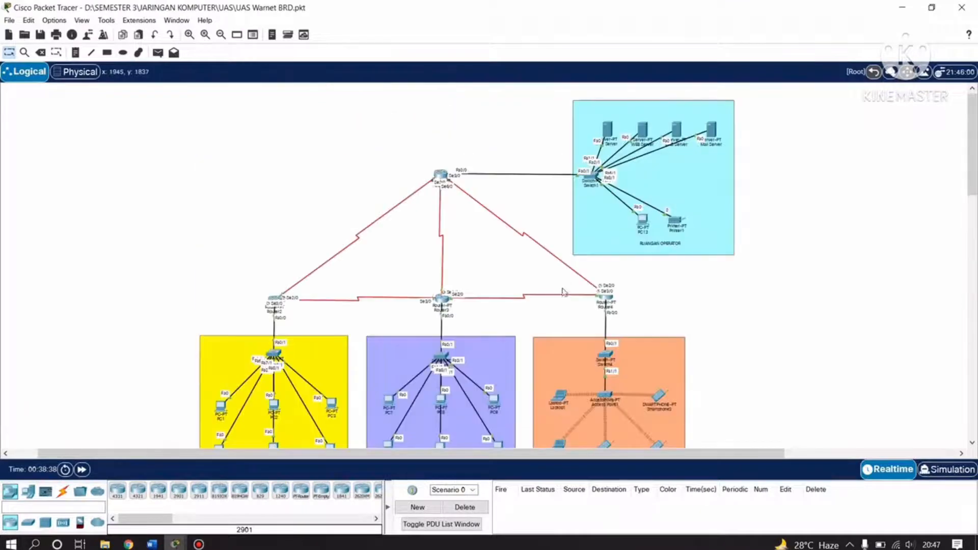
Verify the FTP Server uses 10.10.37.2, mask 255.0.0.0, gateway 10.10.37.1, then reopen Word.
click(608, 130)
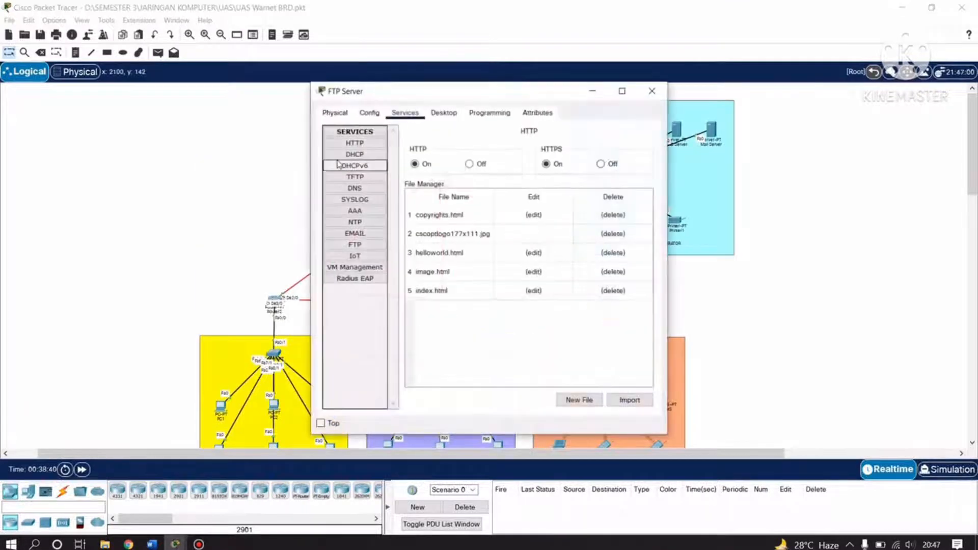
click(445, 115)
click(358, 158)
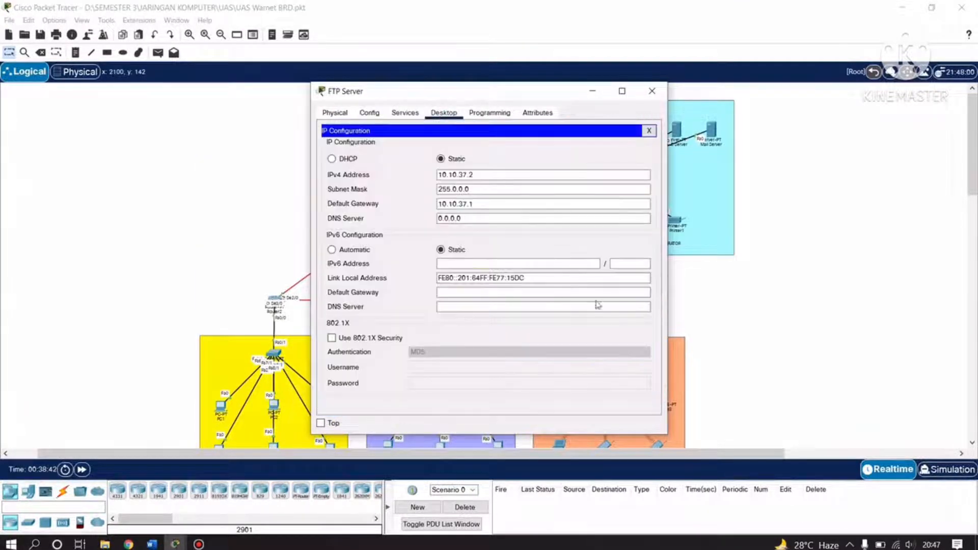
drag(483, 176, 447, 190)
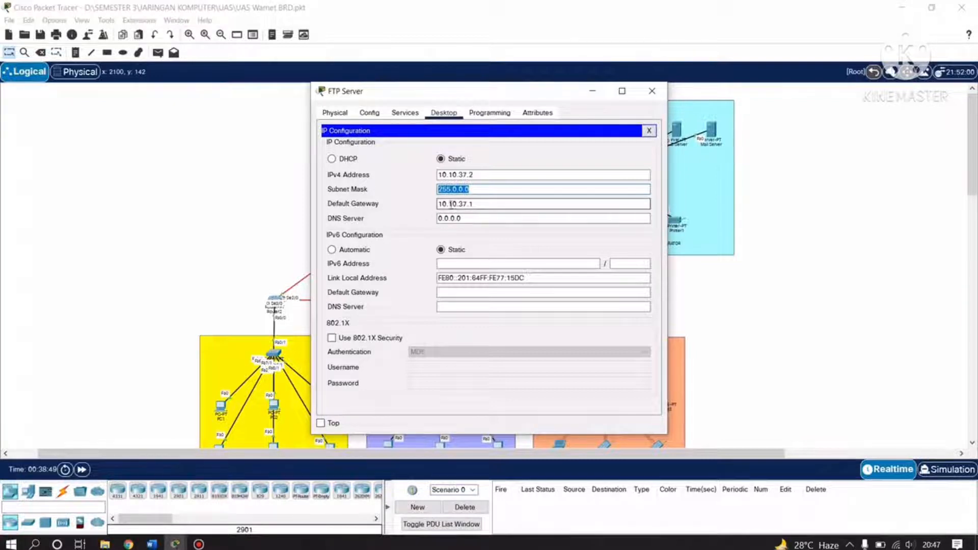
click(481, 205)
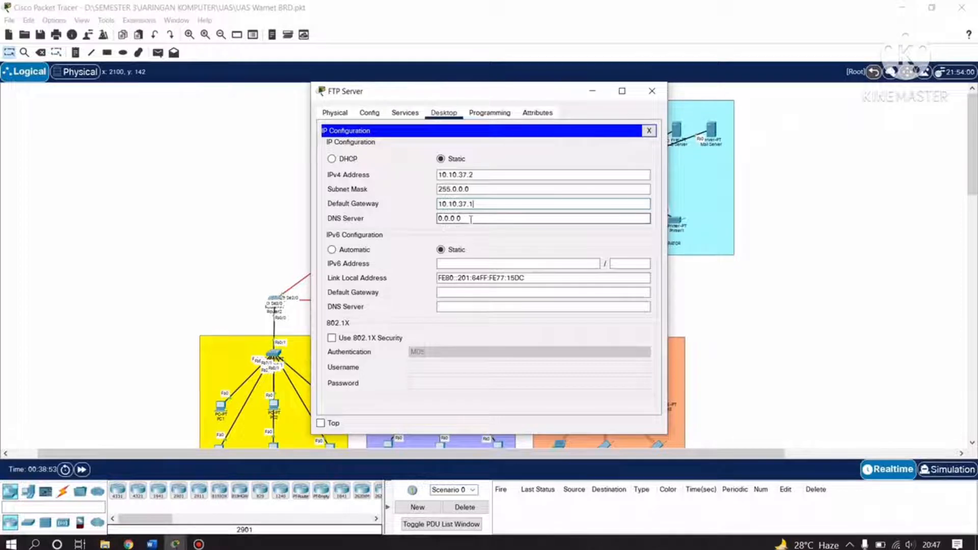
click(651, 95)
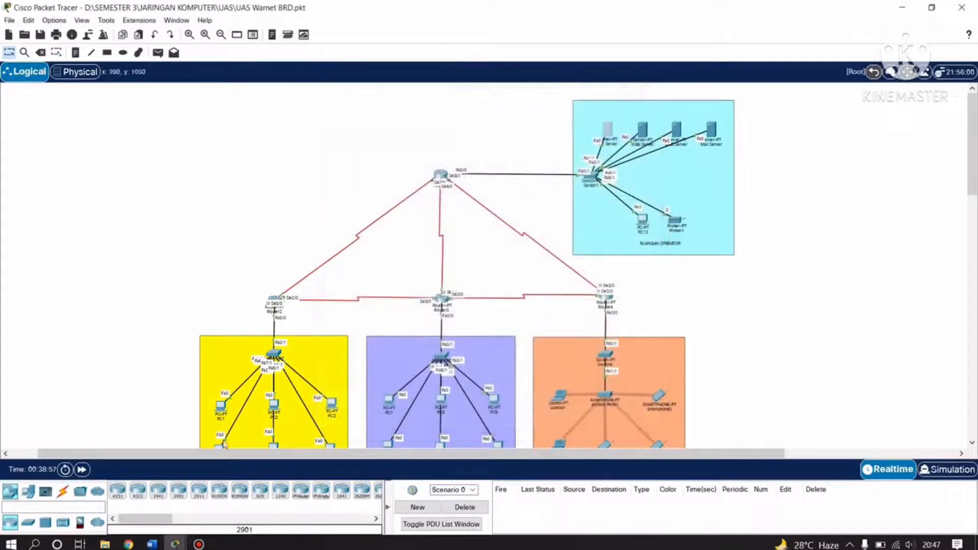
click(151, 544)
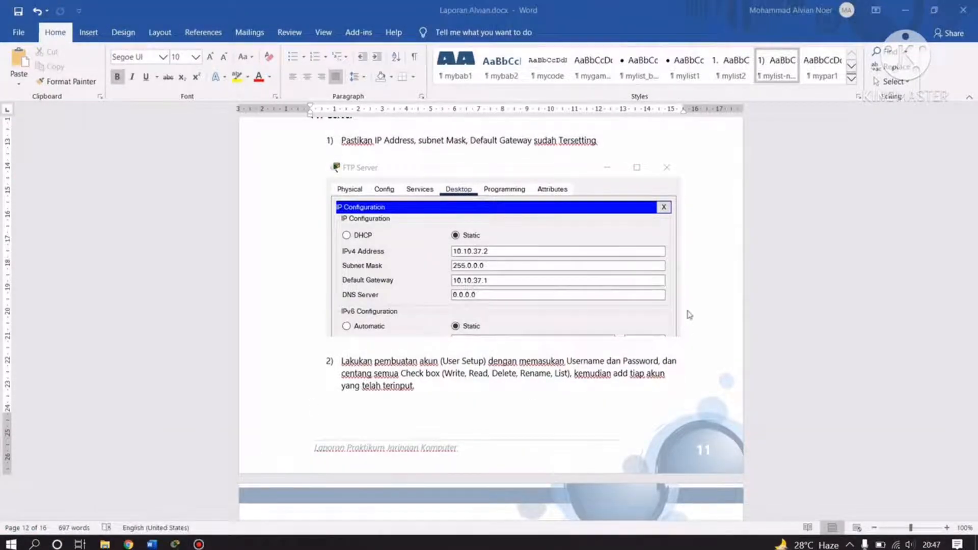
Scroll to the screenshot of three FTP accounts with RWDNL permissions and the Mail Server heading.
scroll(661, 312, up, 2)
scroll(658, 312, down, 2)
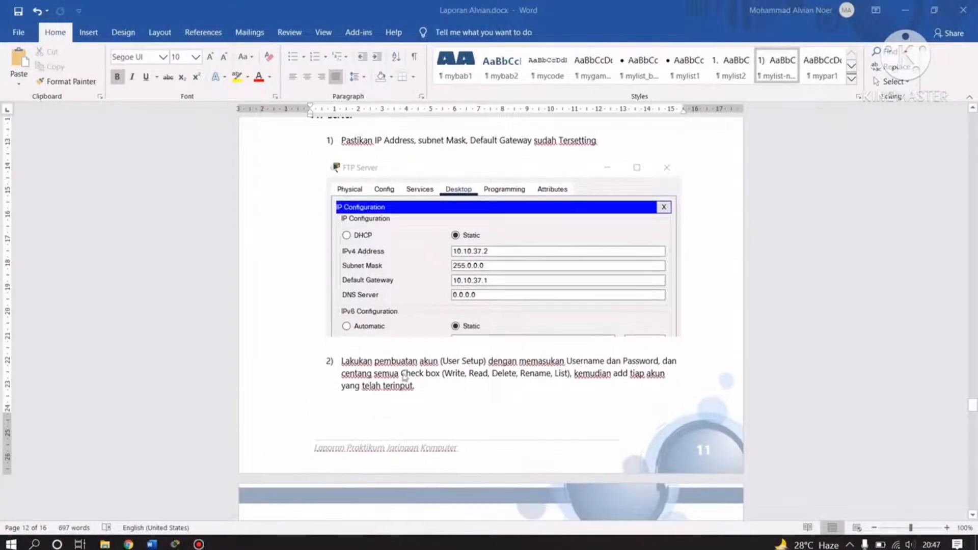
scroll(408, 363, down, 4)
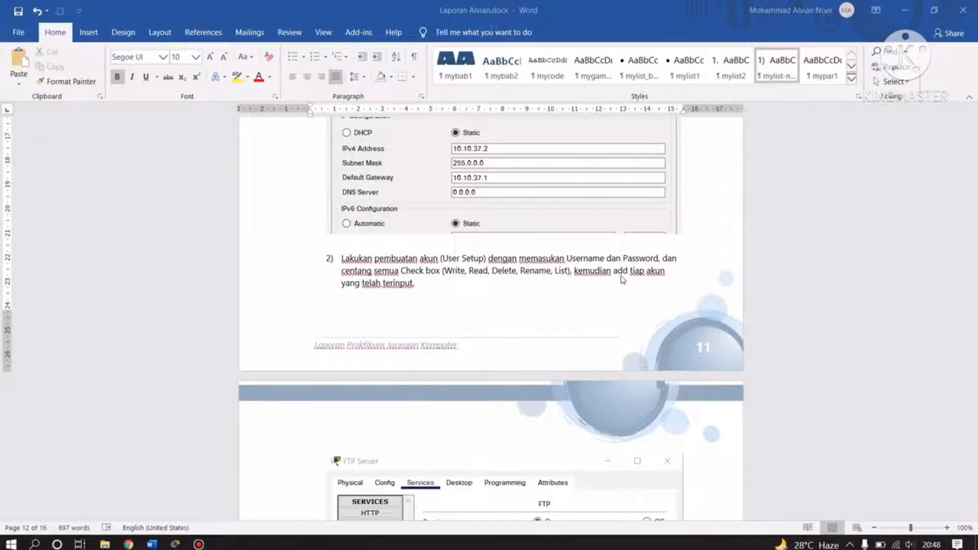
scroll(398, 313, down, 5)
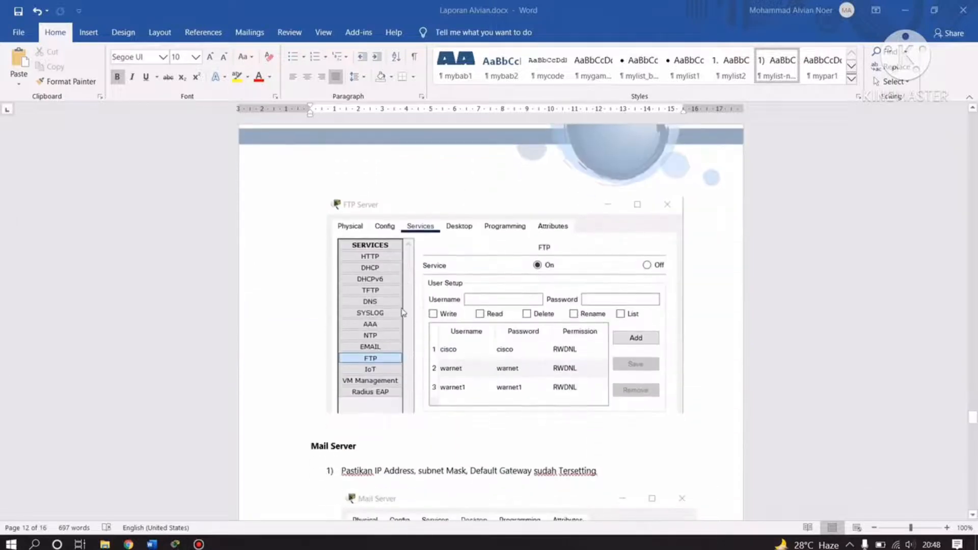
Bring up the FTP Server's FTP service settings showing its user accounts.
click(173, 543)
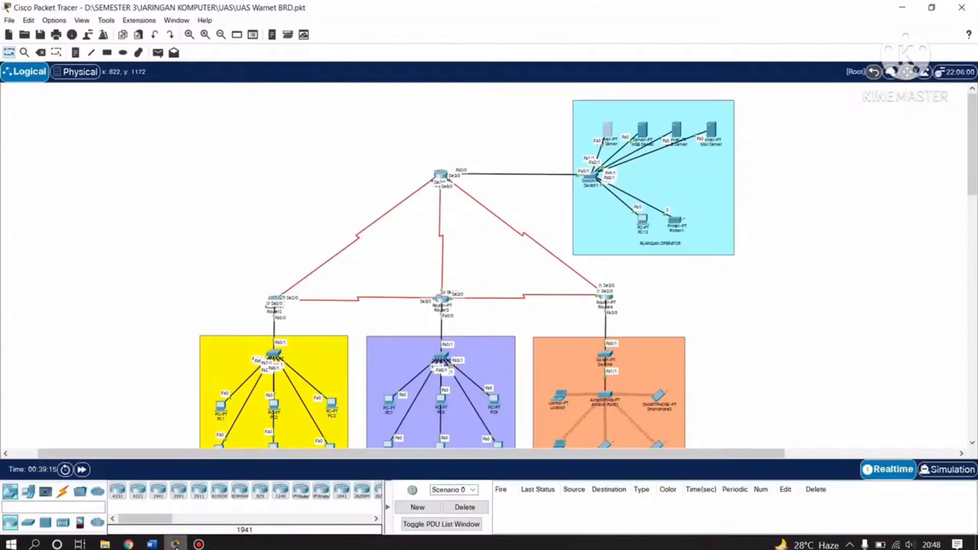
click(609, 130)
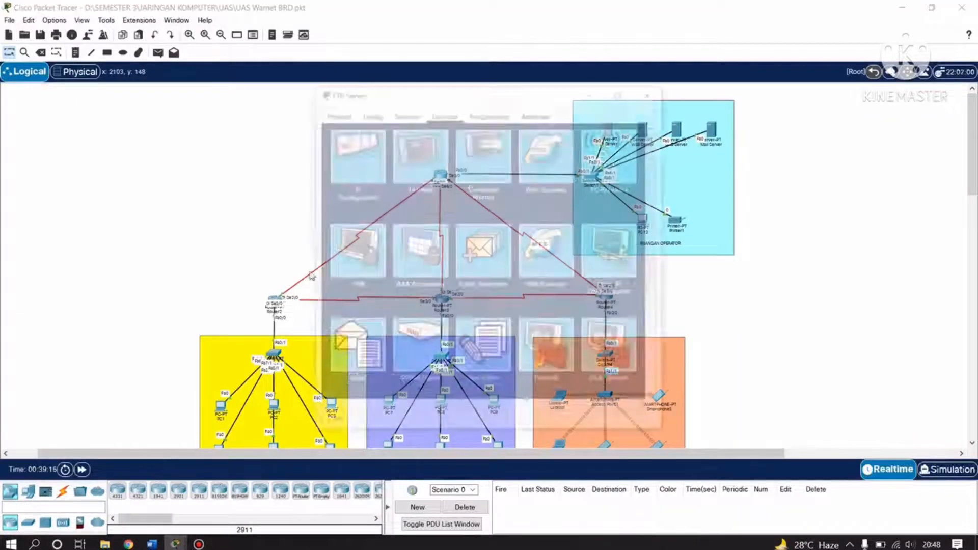
click(405, 112)
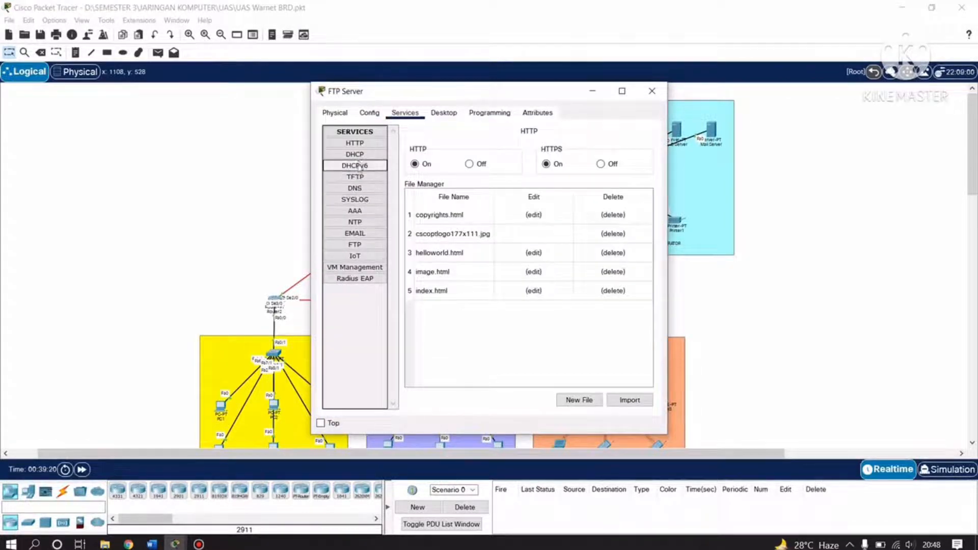
drag(480, 91, 352, 111)
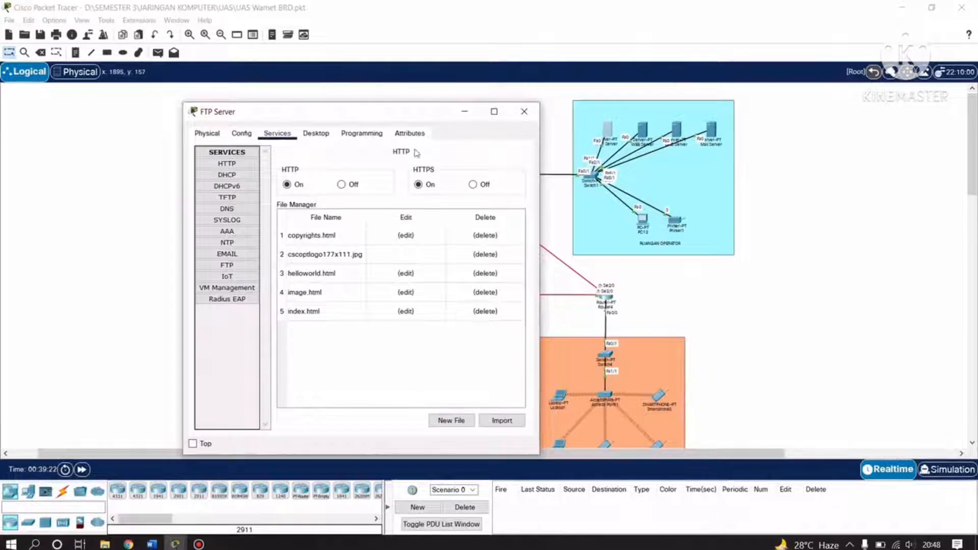
drag(279, 114, 320, 99)
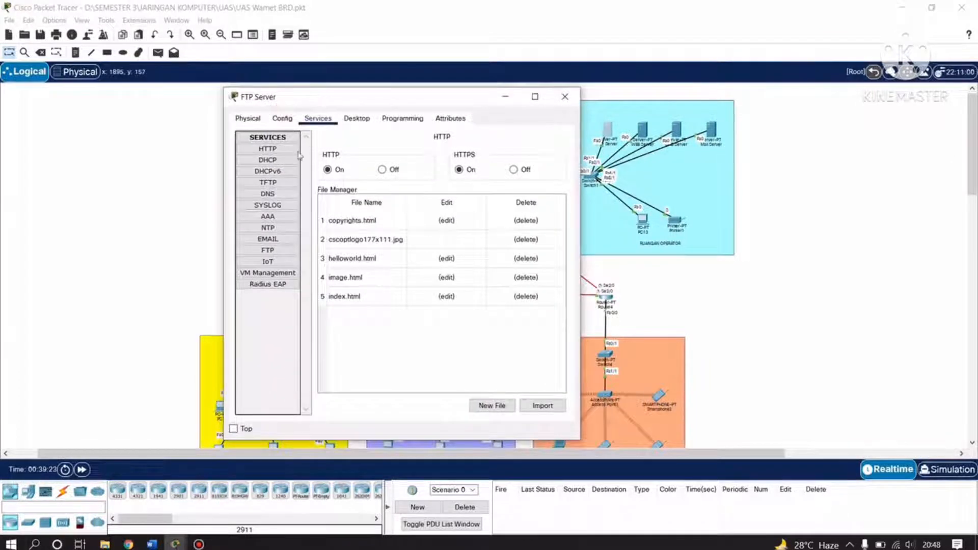
click(293, 251)
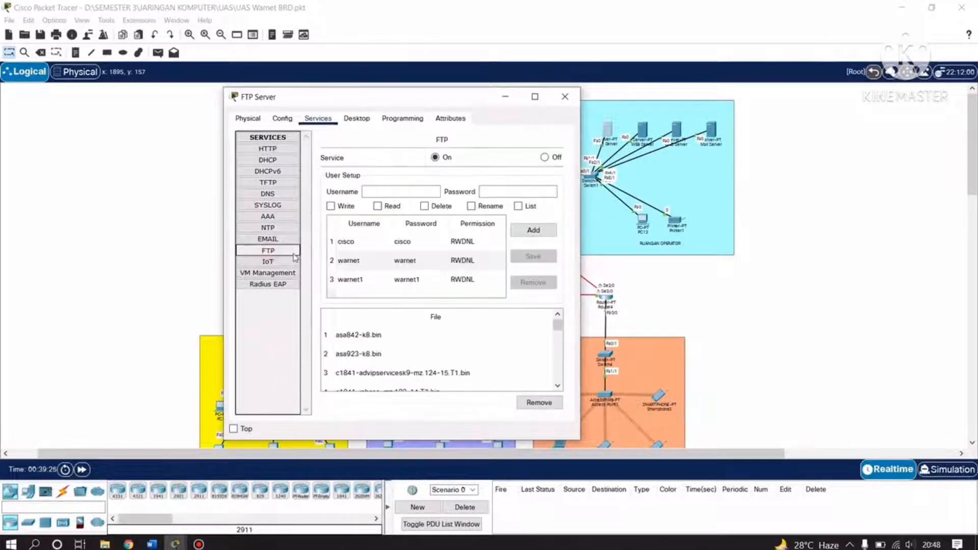
Tick the Write, Read, Delete, Rename and List boxes, then untick all except Read, adding no new account.
click(392, 191)
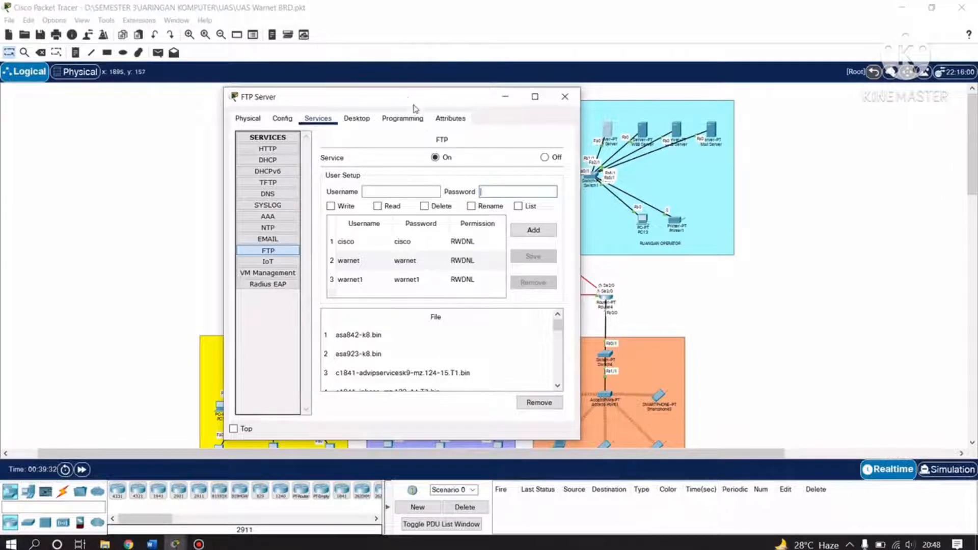
drag(413, 97, 480, 91)
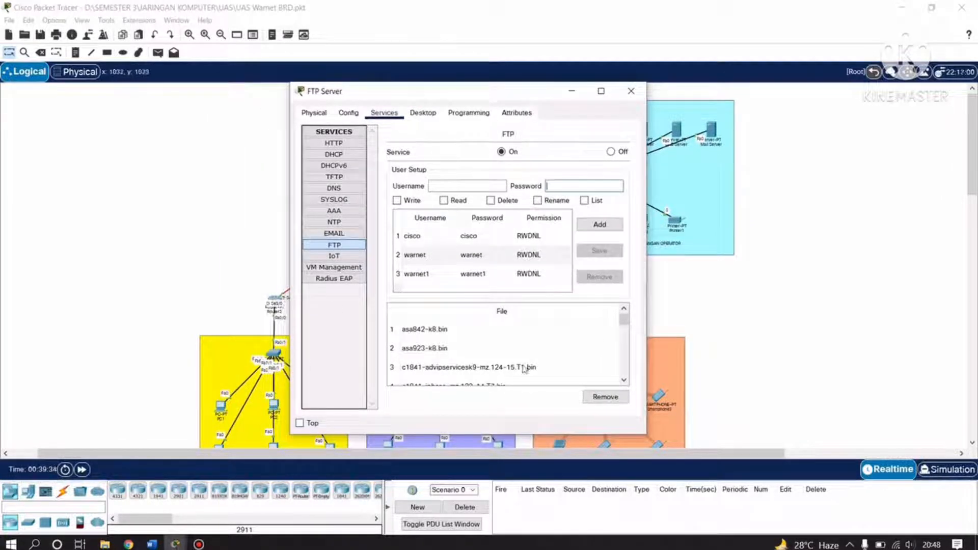
click(469, 182)
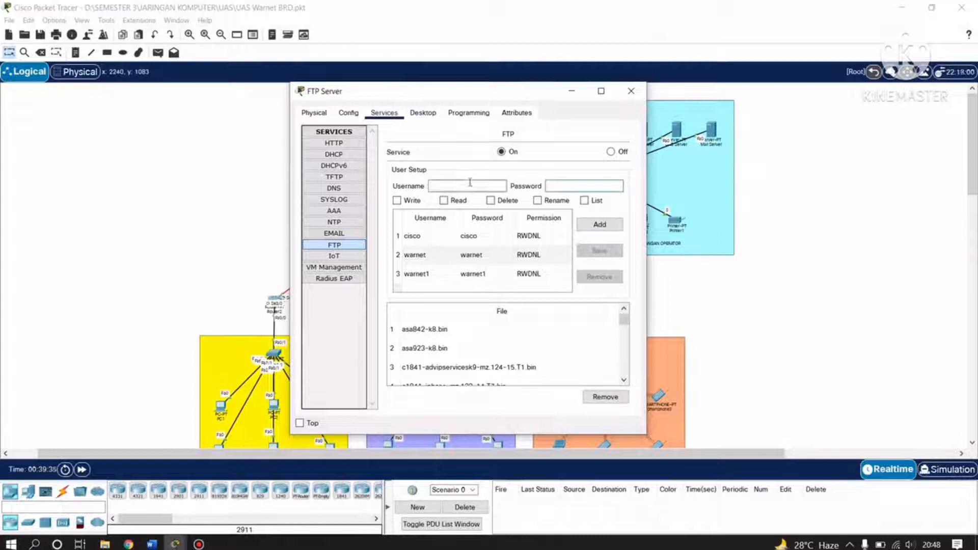
click(588, 185)
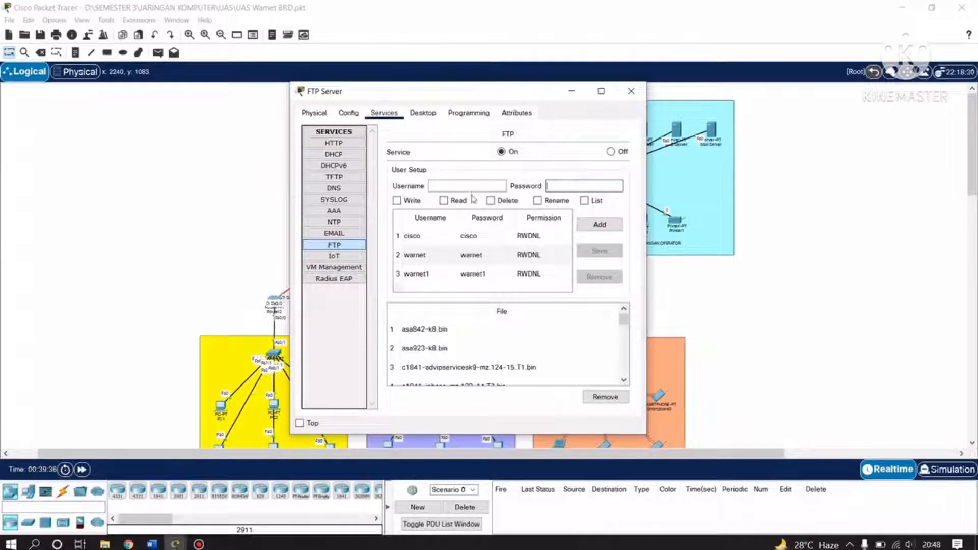
click(397, 201)
click(490, 201)
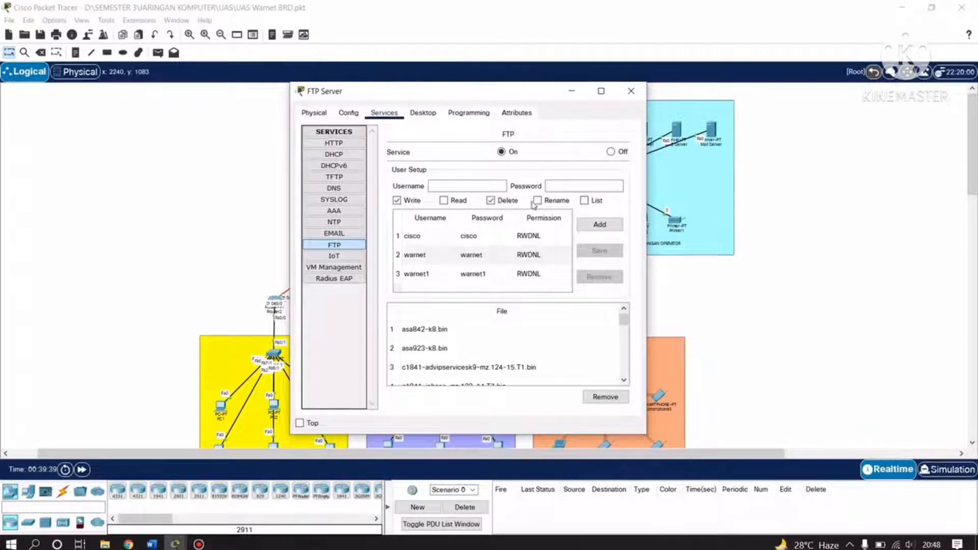
click(537, 201)
click(584, 201)
click(443, 201)
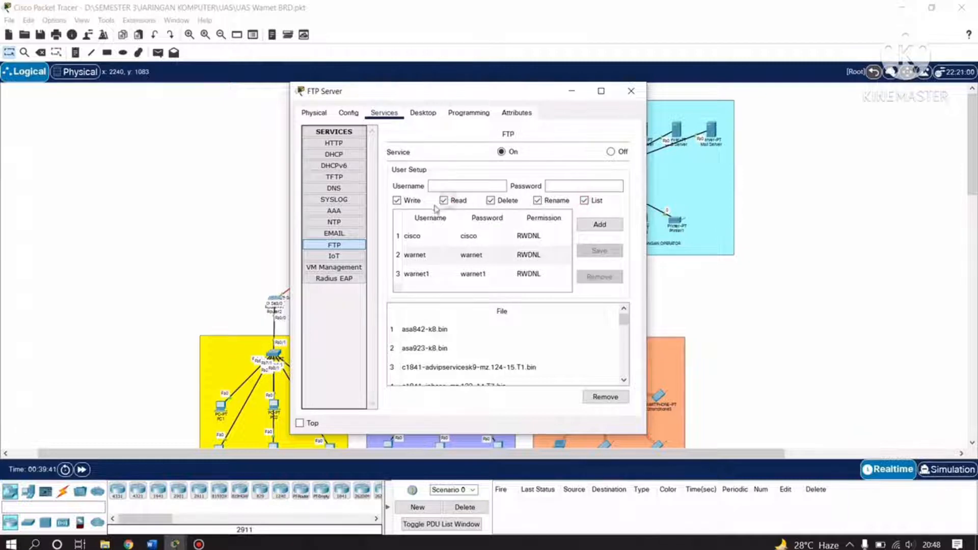
click(397, 201)
click(490, 201)
click(537, 200)
click(584, 201)
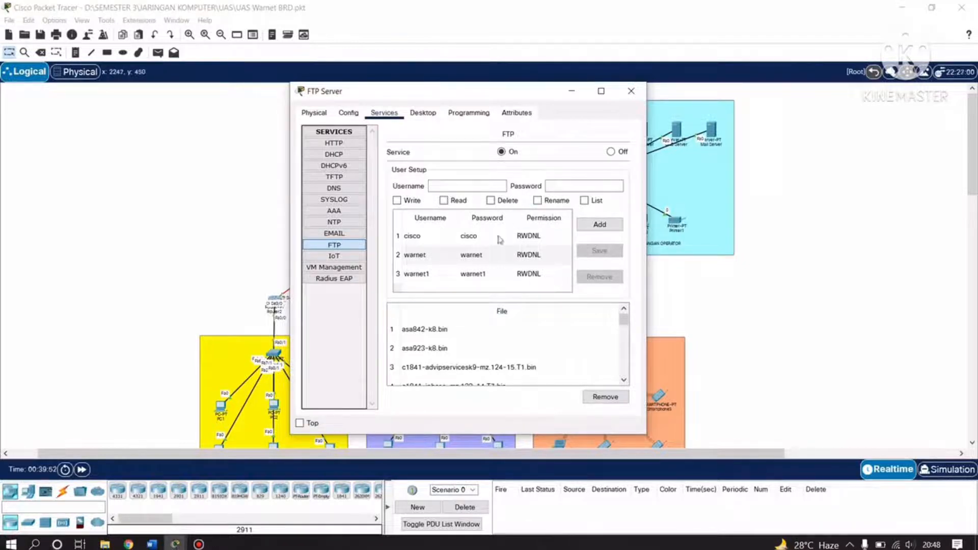
Close the FTP Server window, compare against the Word report, and return to the topology.
click(639, 93)
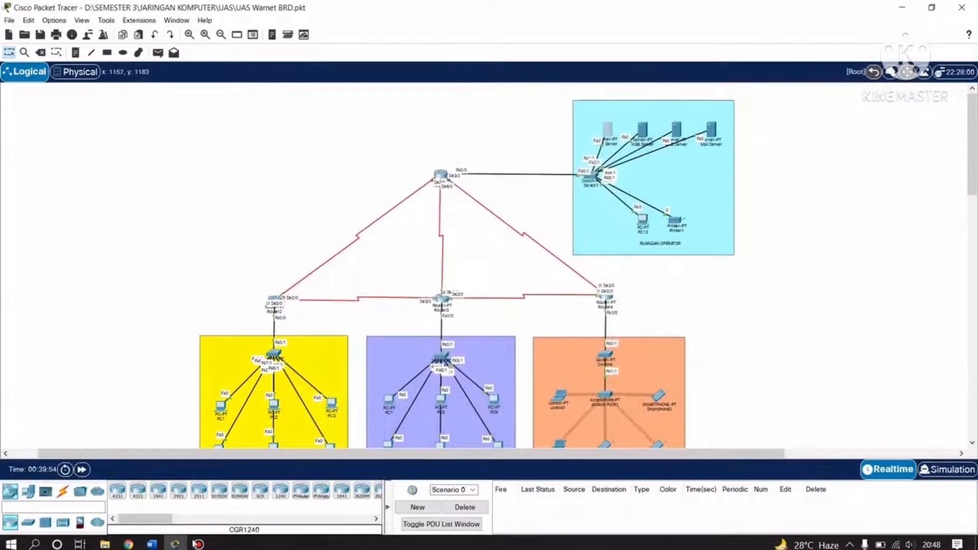
click(151, 544)
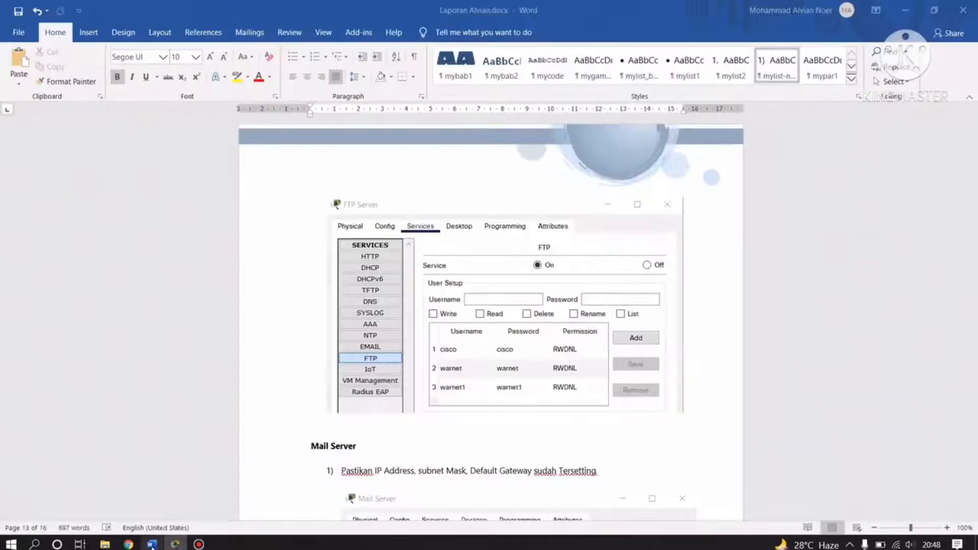
scroll(379, 379, down, 2)
scroll(378, 380, down, 12)
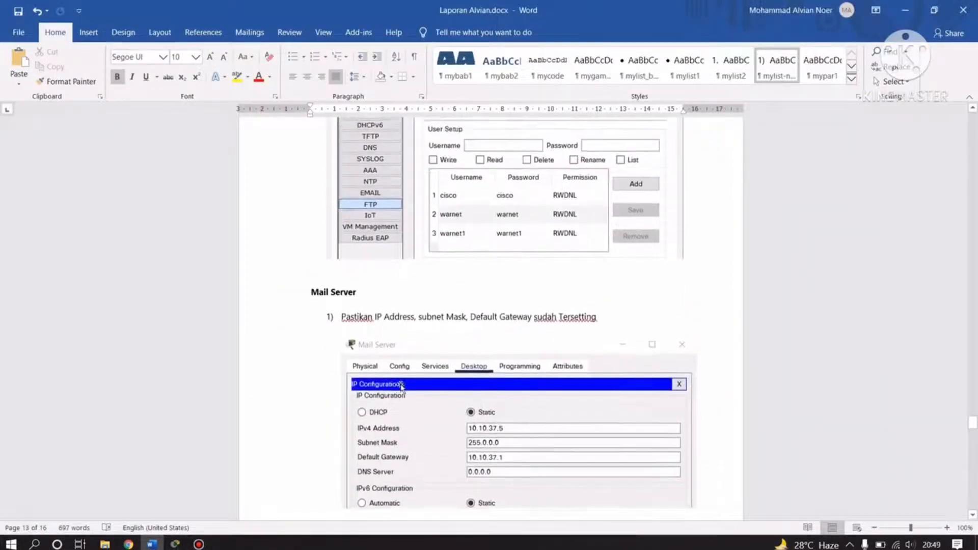
scroll(459, 332, up, 3)
scroll(461, 333, down, 2)
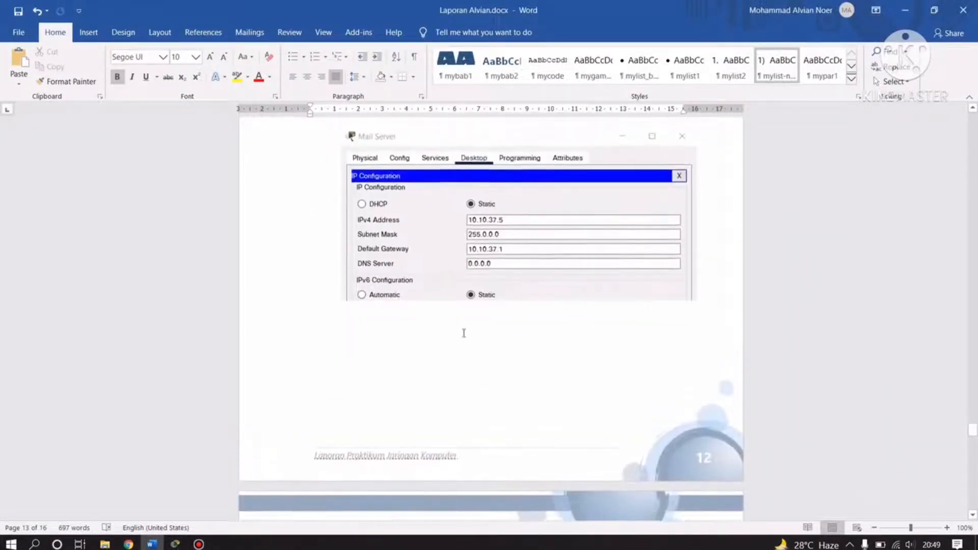
click(177, 544)
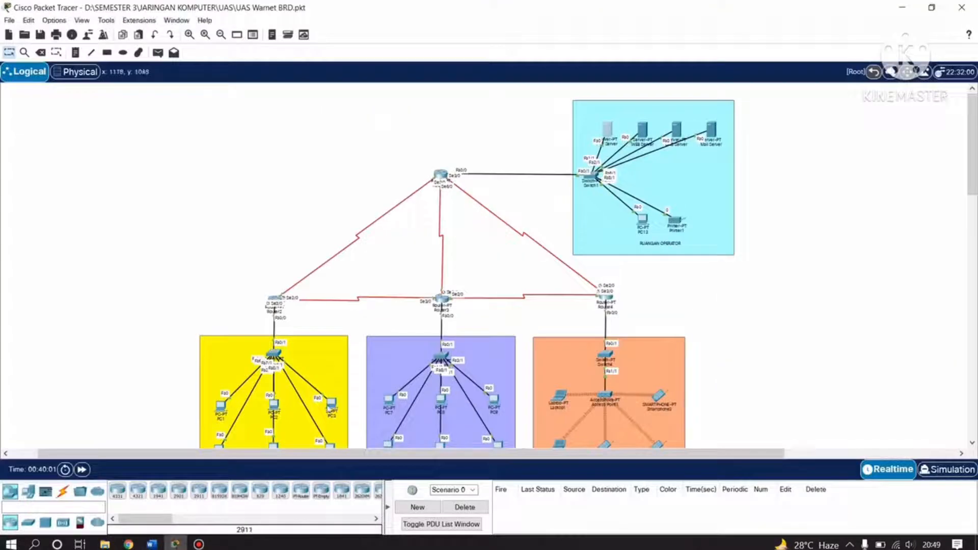
Check the Mail Server's IP is 10.10.37.5, mask 255.0.0.0, gateway 10.10.37.1, and DNS 0.0.0.0.
click(712, 131)
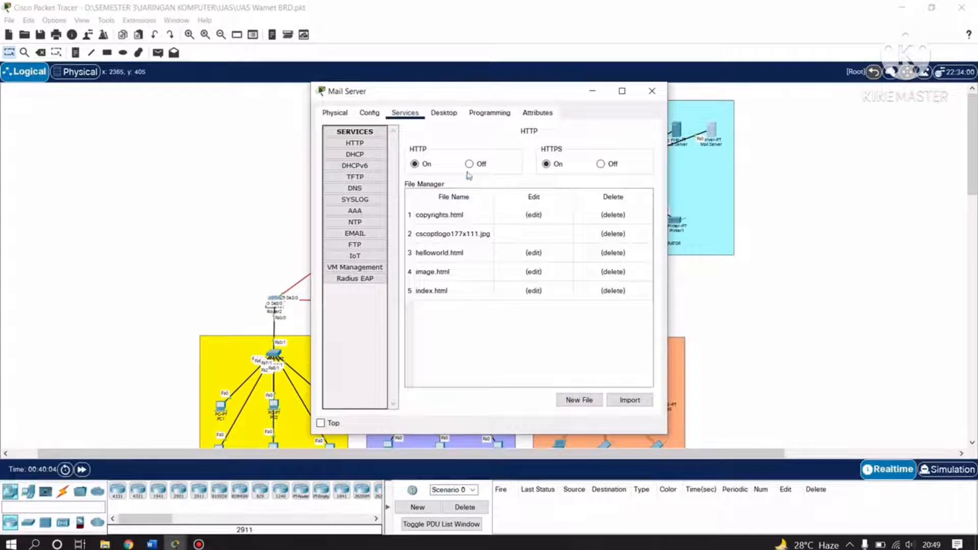
click(451, 113)
click(355, 154)
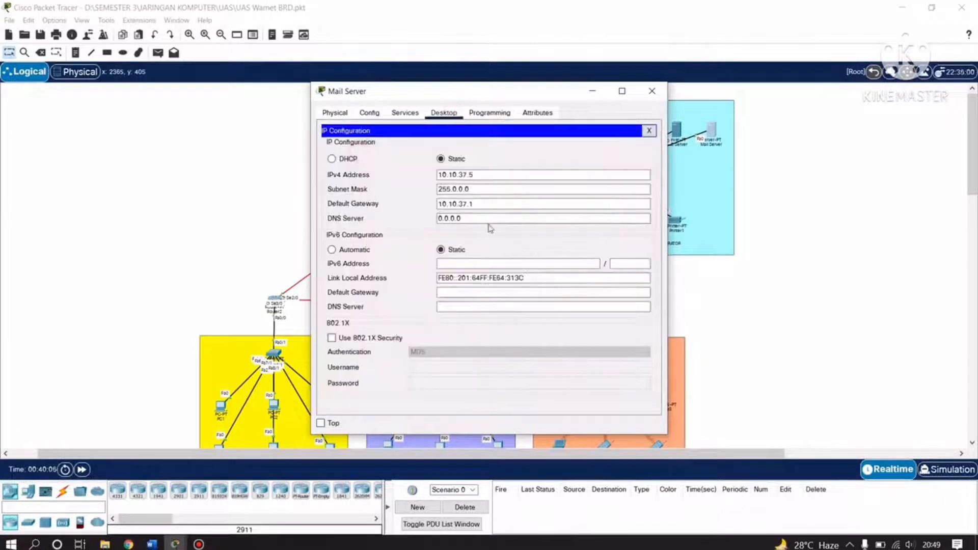
drag(487, 175, 427, 175)
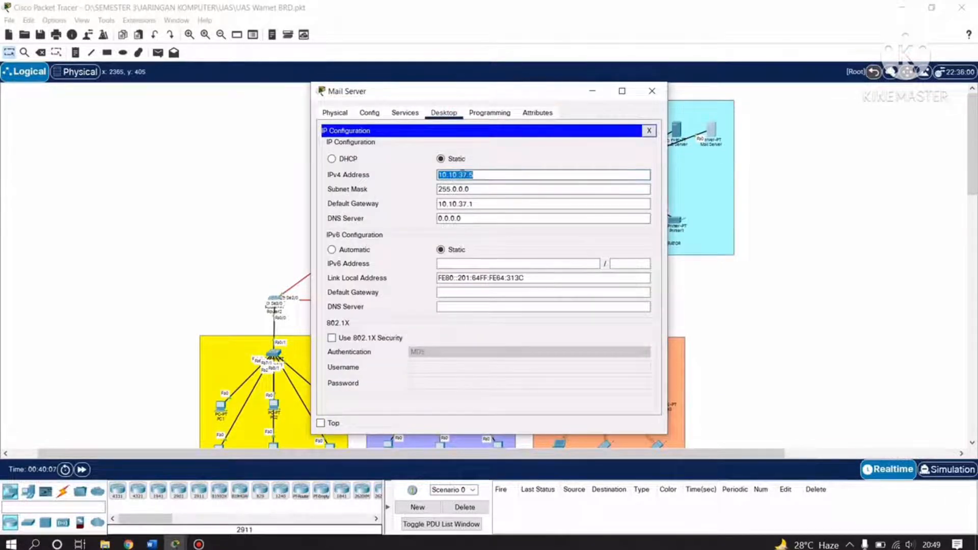
click(488, 190)
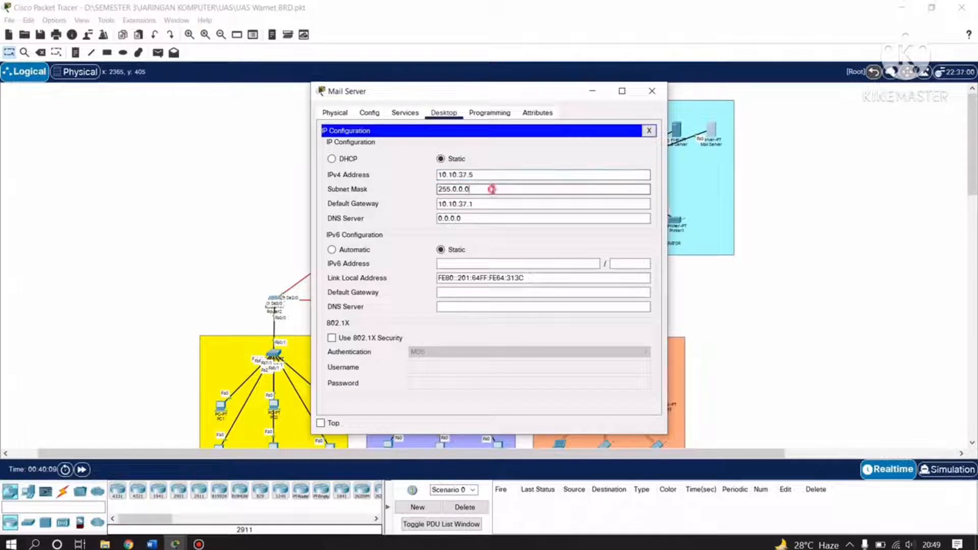
drag(488, 189, 416, 197)
click(488, 190)
click(463, 199)
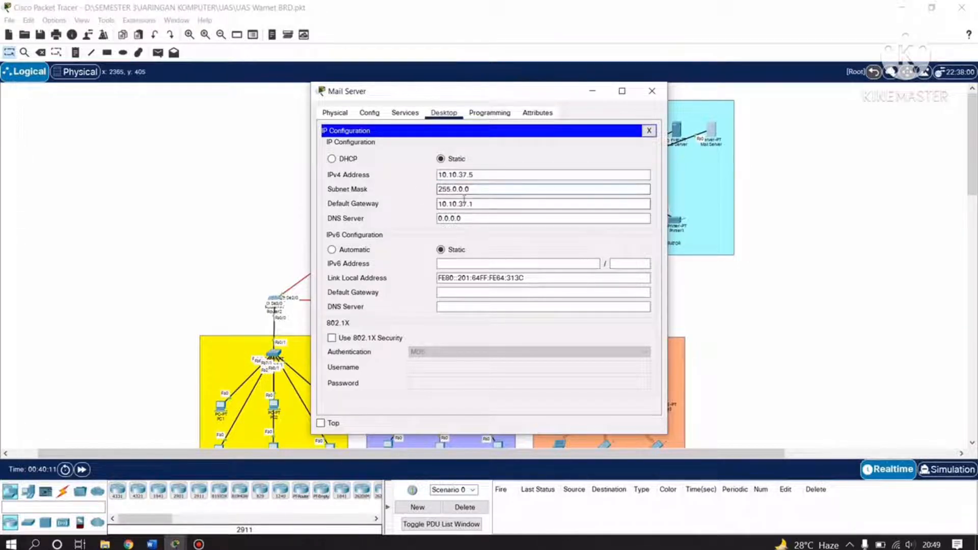
drag(504, 203, 403, 201)
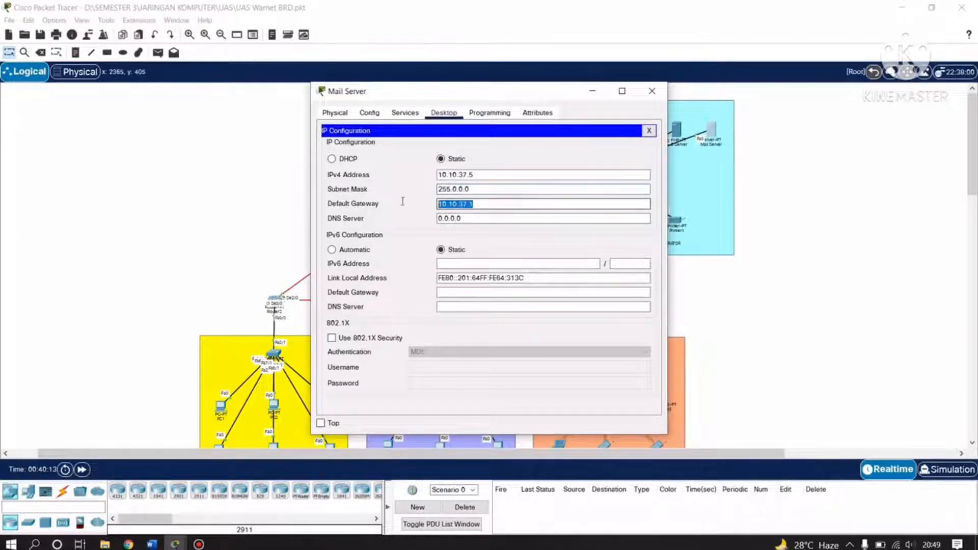
click(507, 203)
click(498, 218)
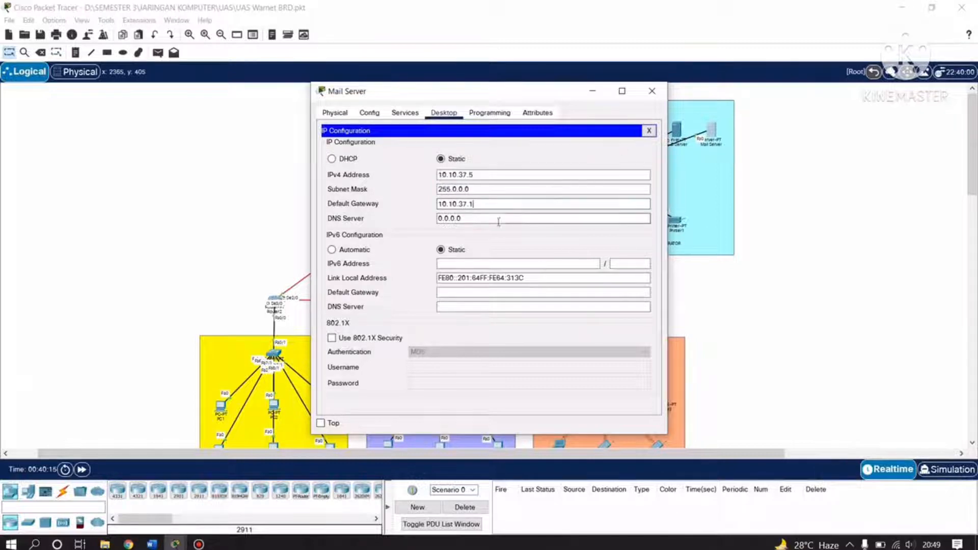
drag(497, 218, 434, 219)
click(493, 223)
Close the Mail Server window and scroll the Word report to the mail user-setup step.
click(658, 91)
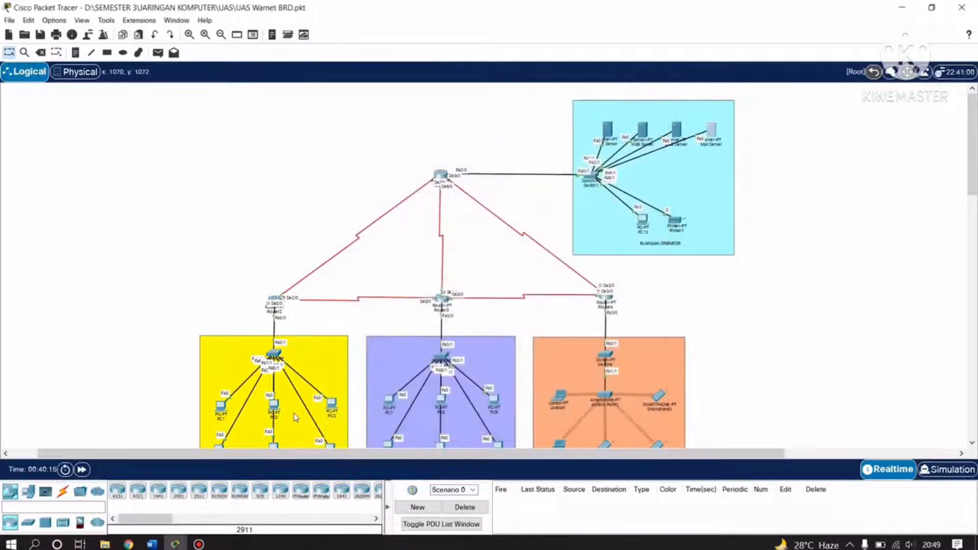
click(151, 544)
scroll(448, 326, down, 10)
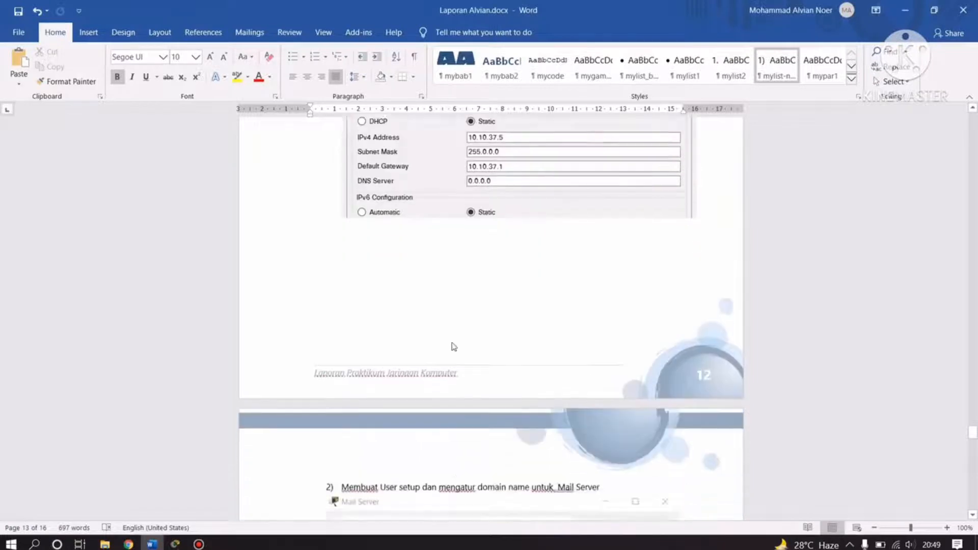
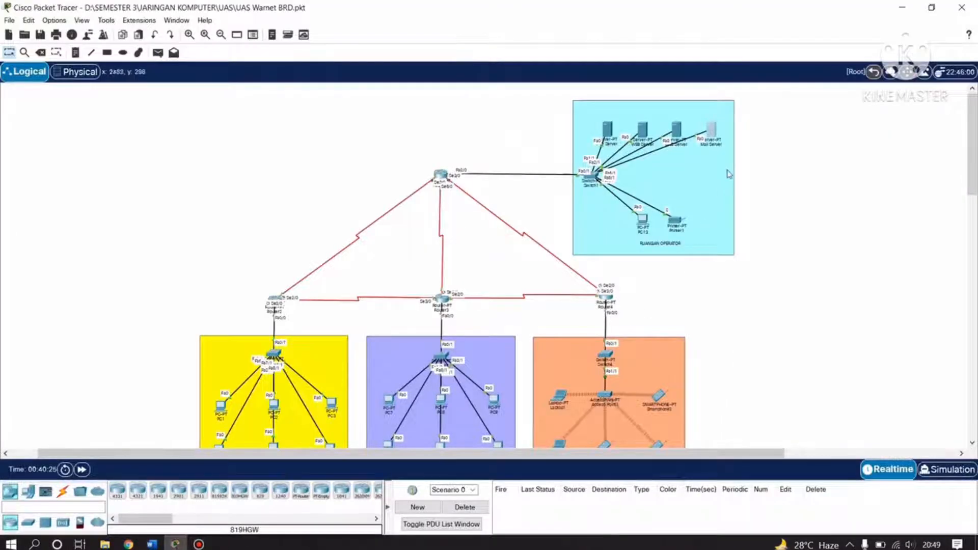
Review the Mail Server's mail service: domain brd.com and its two user accounts.
click(788, 171)
click(710, 133)
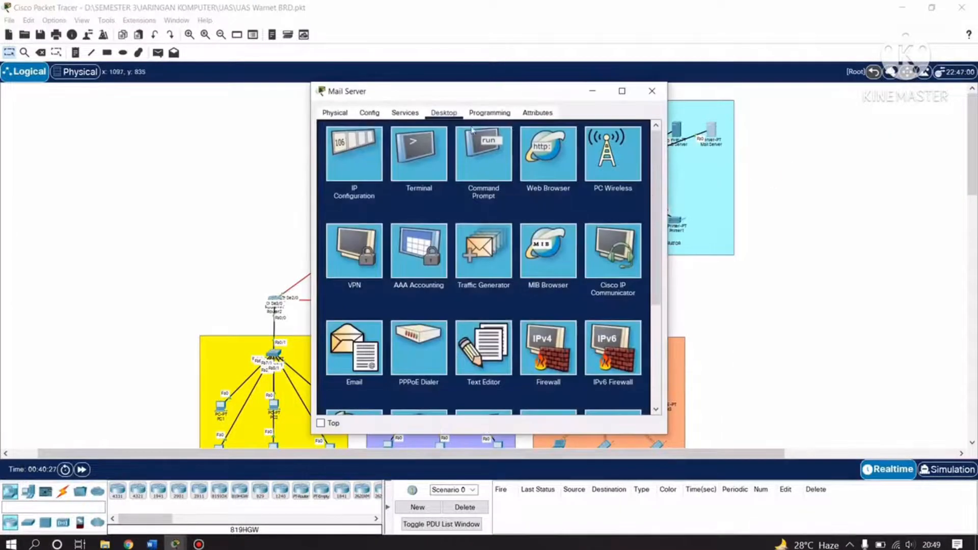
click(405, 112)
click(355, 232)
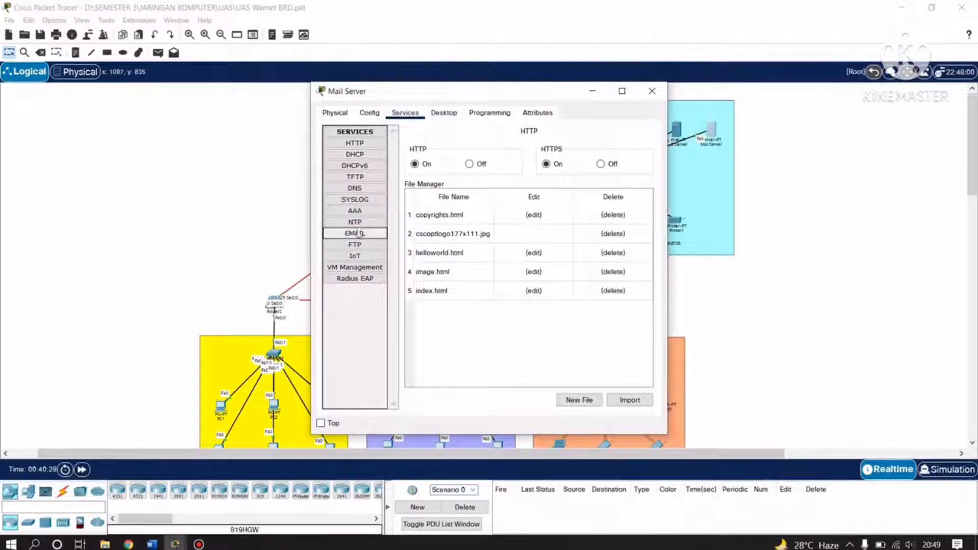
click(501, 190)
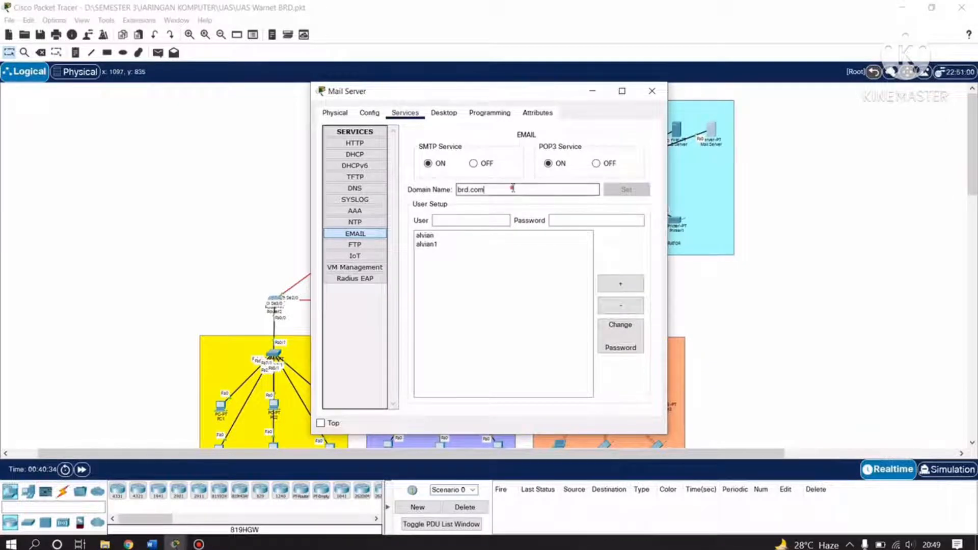
drag(512, 188, 455, 188)
click(489, 190)
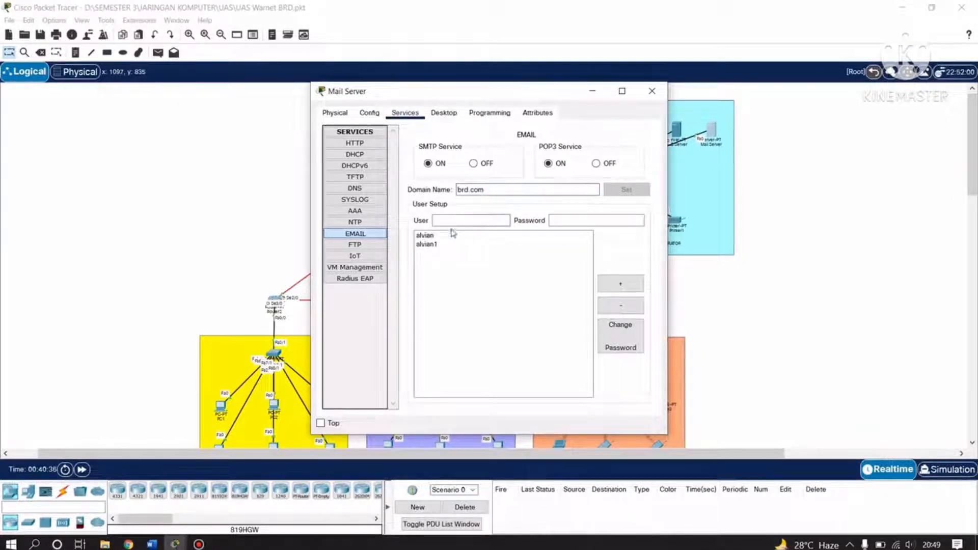
click(425, 235)
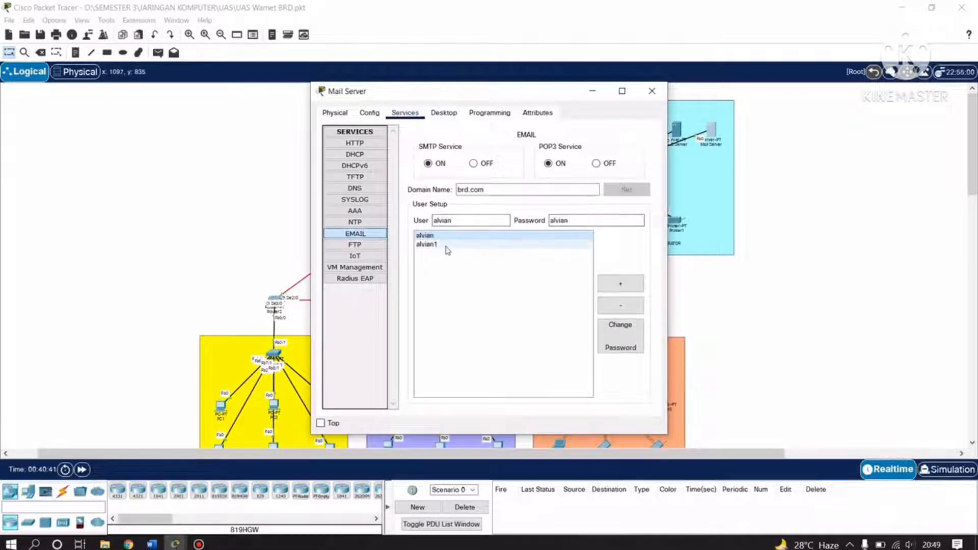
click(444, 244)
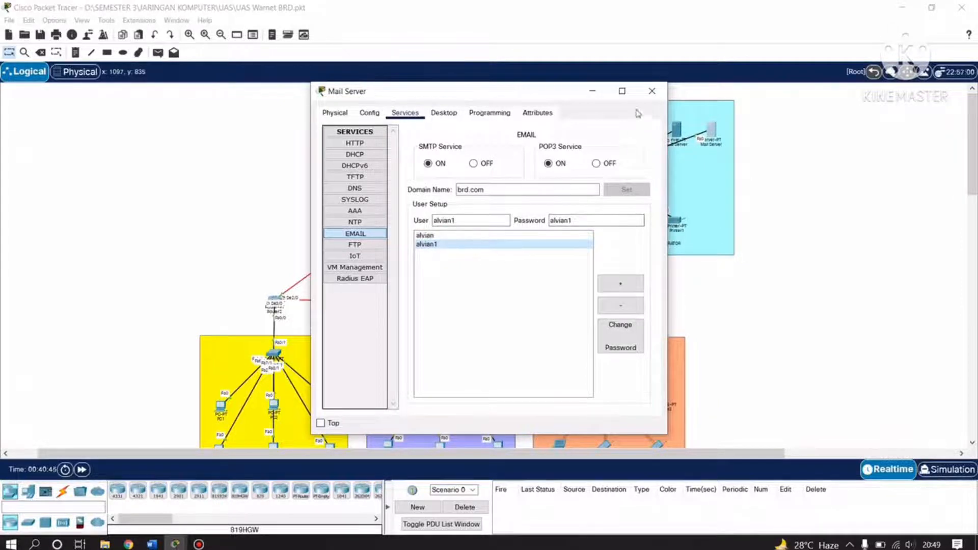
click(653, 97)
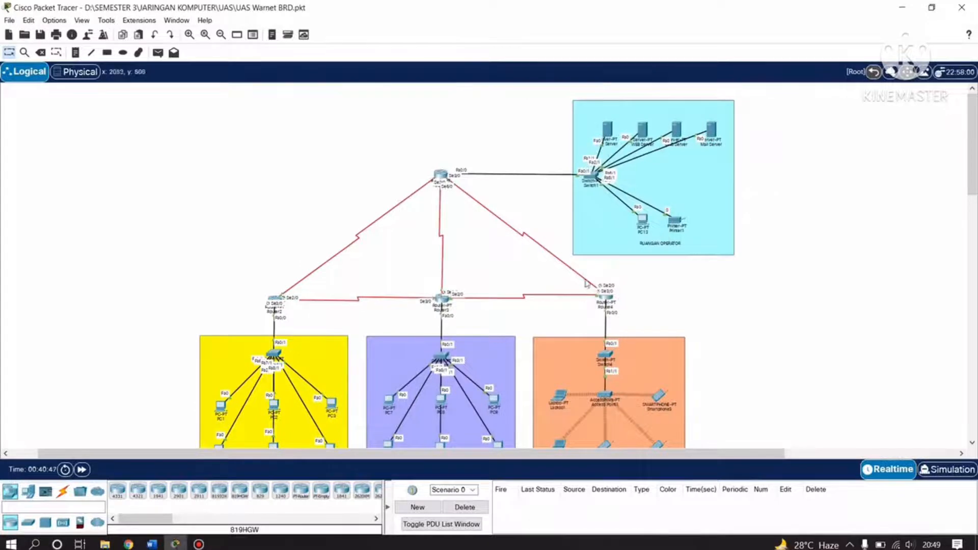
Scroll the topology canvas and briefly reopen, then close, the Mail Server window.
scroll(734, 219, down, 4)
scroll(740, 185, up, 4)
scroll(689, 236, down, 2)
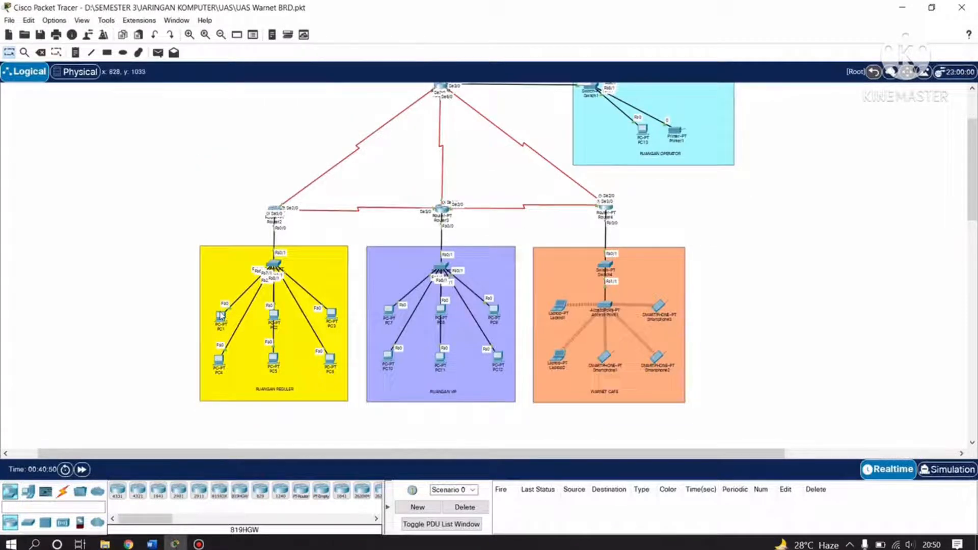
scroll(778, 276, up, 2)
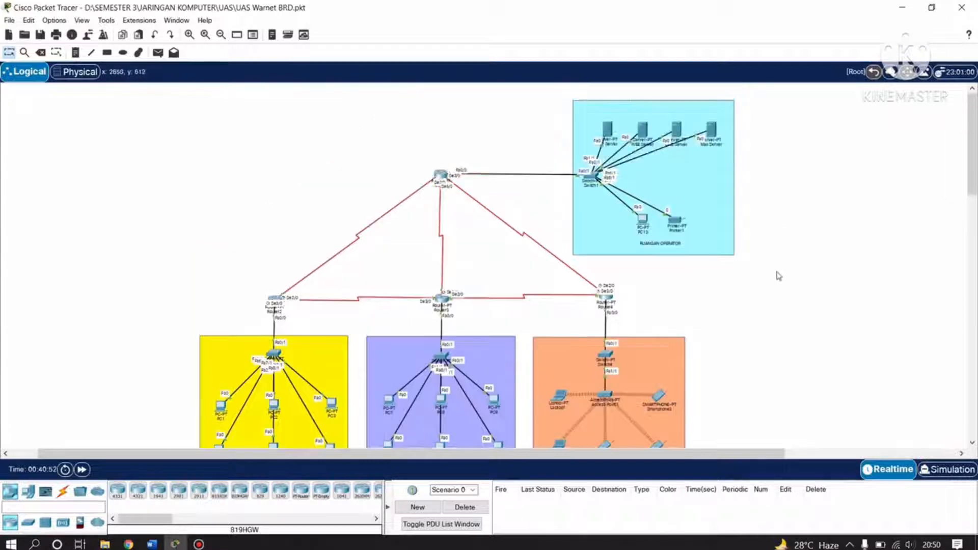
scroll(779, 275, down, 2)
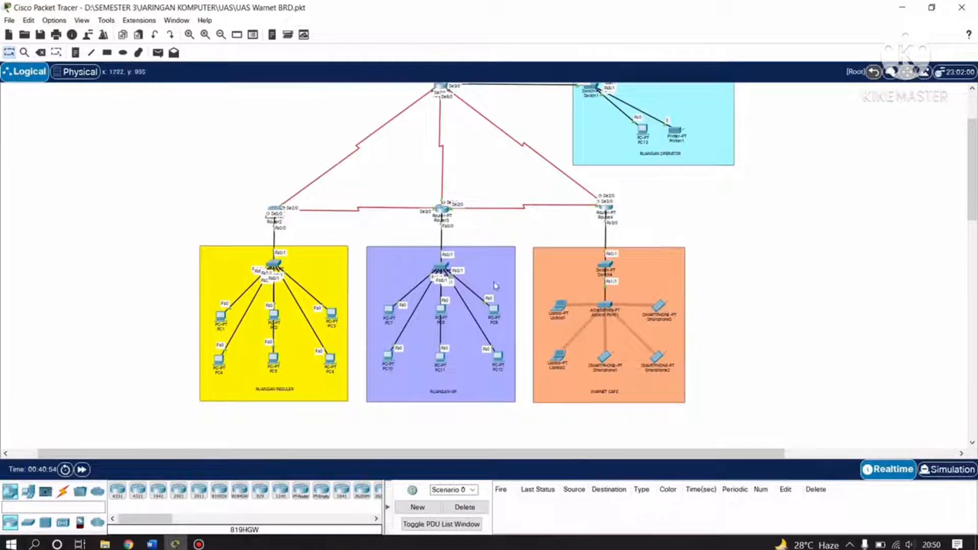
scroll(726, 339, up, 2)
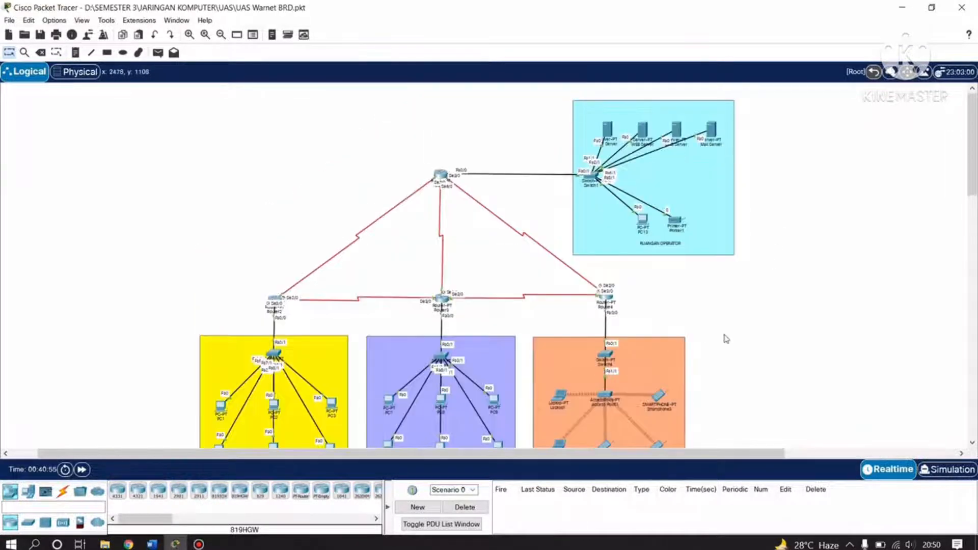
click(712, 133)
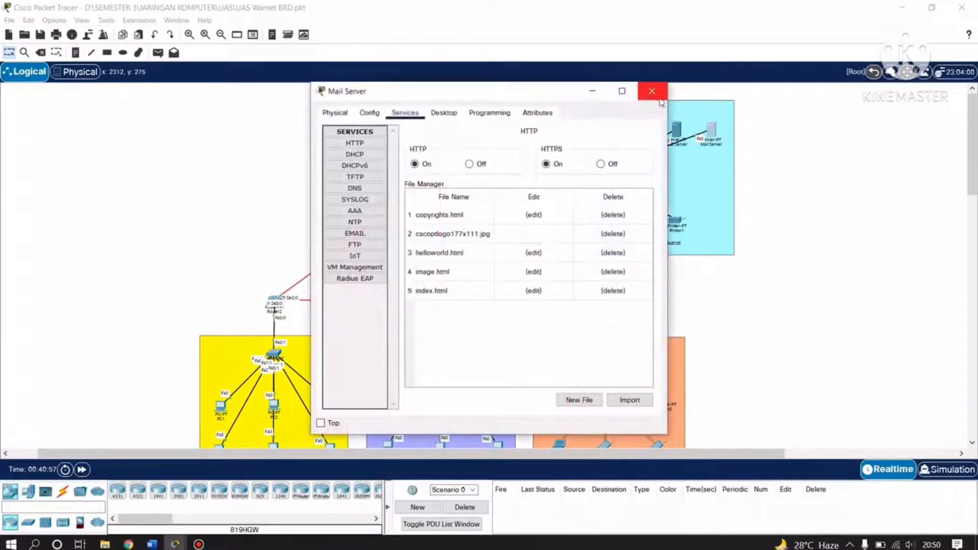
click(652, 92)
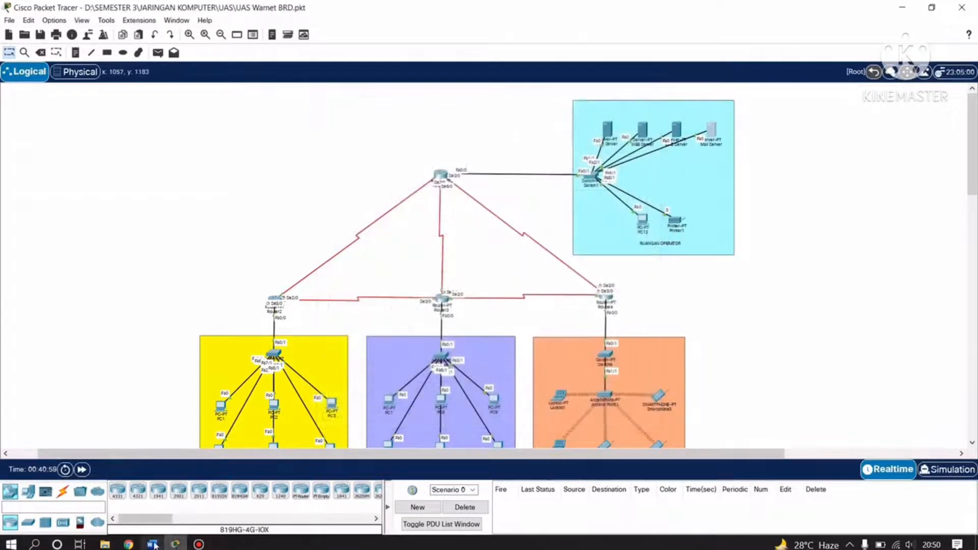
Switch to the Word report and scroll toward the Register Email screenshot.
click(151, 544)
scroll(362, 330, down, 4)
scroll(375, 338, down, 1)
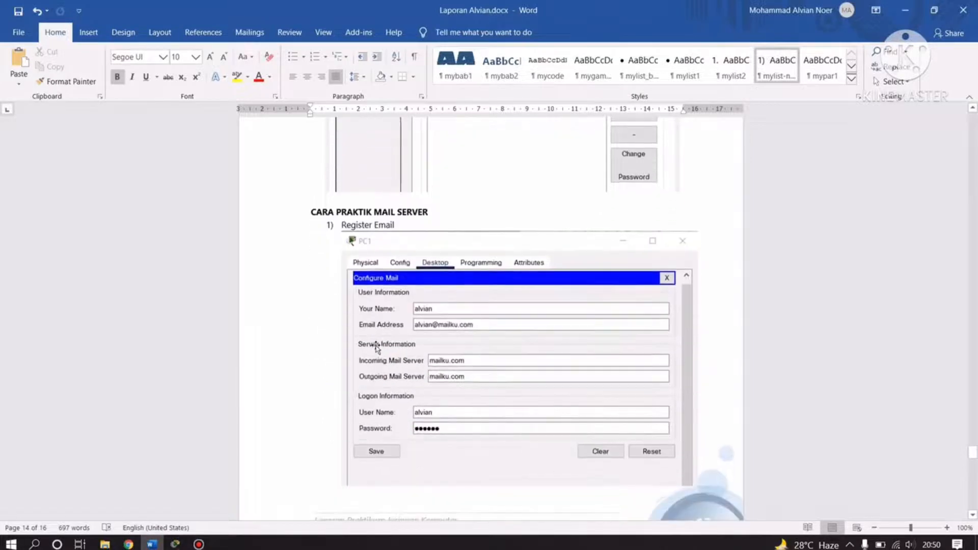
Read through the Register Email and Configure Mail screenshots, then return to Packet Tracer.
scroll(387, 321, down, 1)
scroll(395, 320, up, 1)
scroll(407, 262, down, 1)
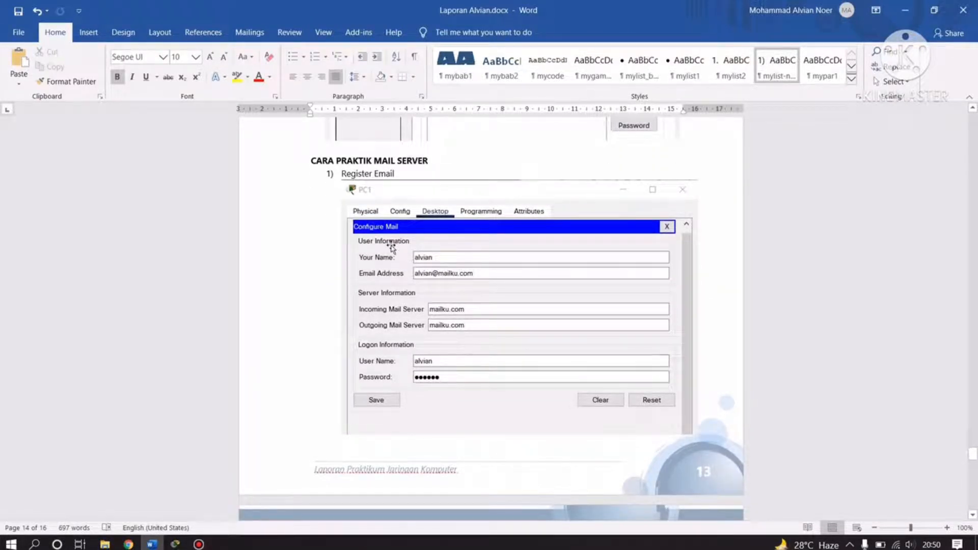
scroll(419, 280, down, 1)
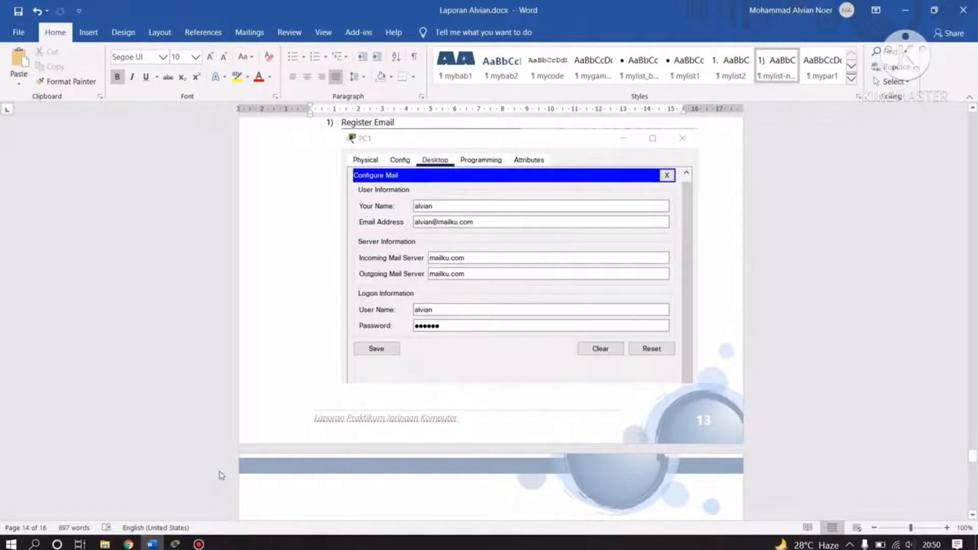
click(175, 543)
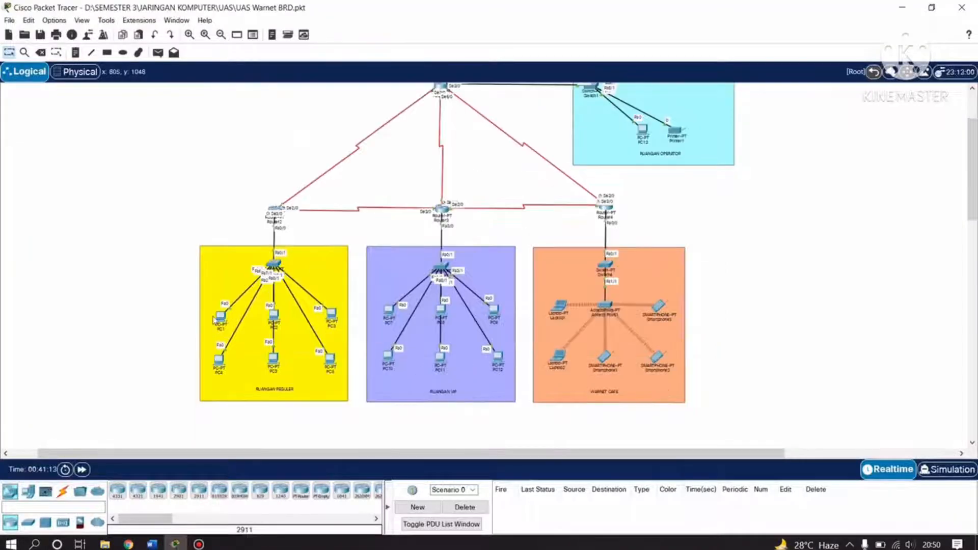
click(220, 359)
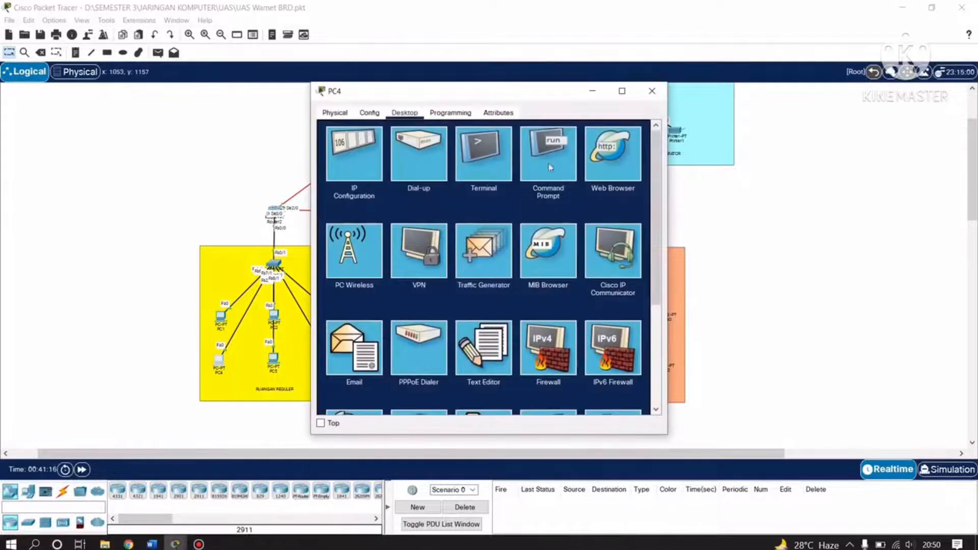
drag(528, 96, 591, 89)
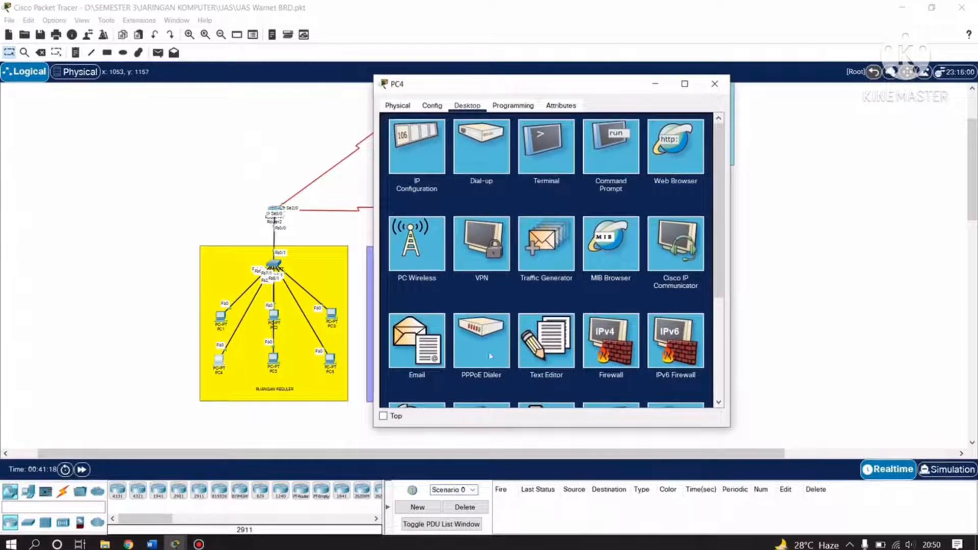
click(416, 352)
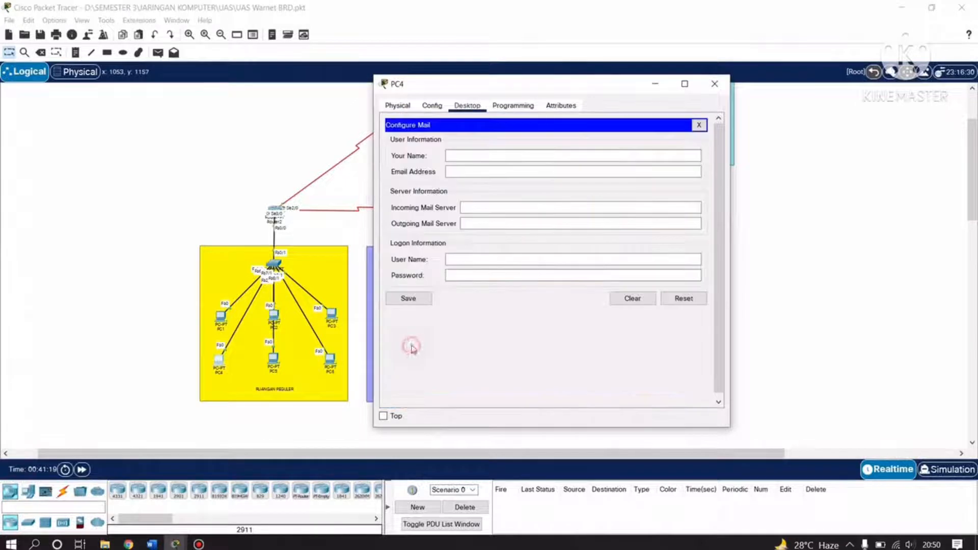
click(492, 156)
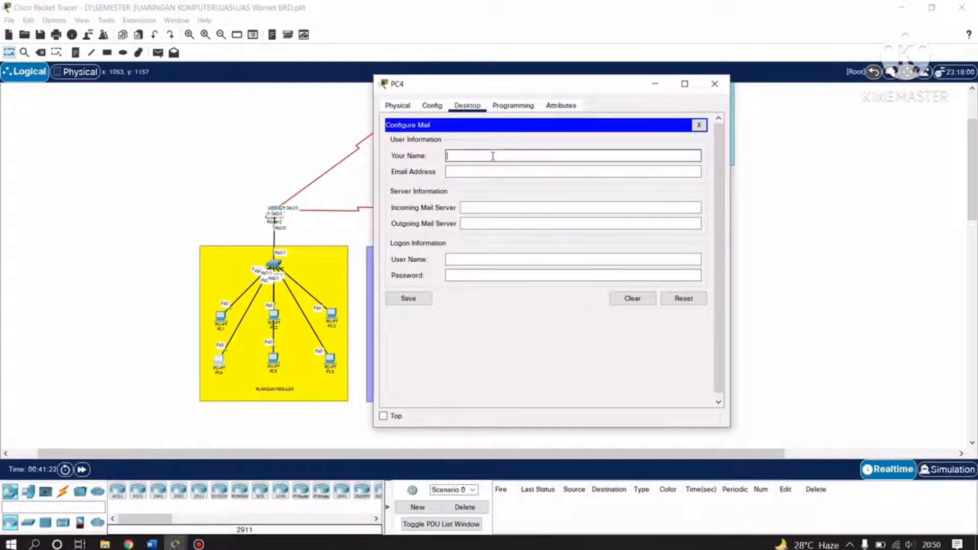
text(alvin)
click(714, 84)
scroll(718, 91, up, 3)
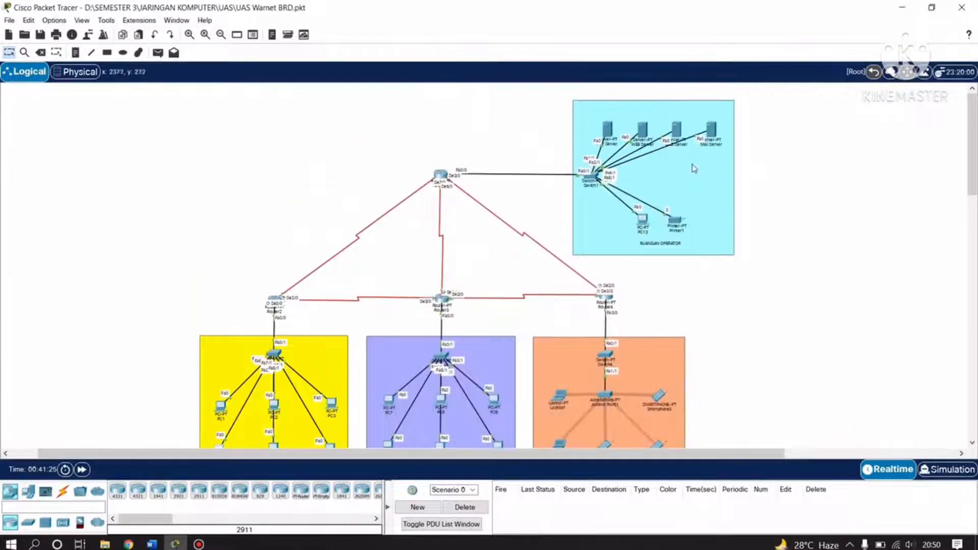
click(711, 132)
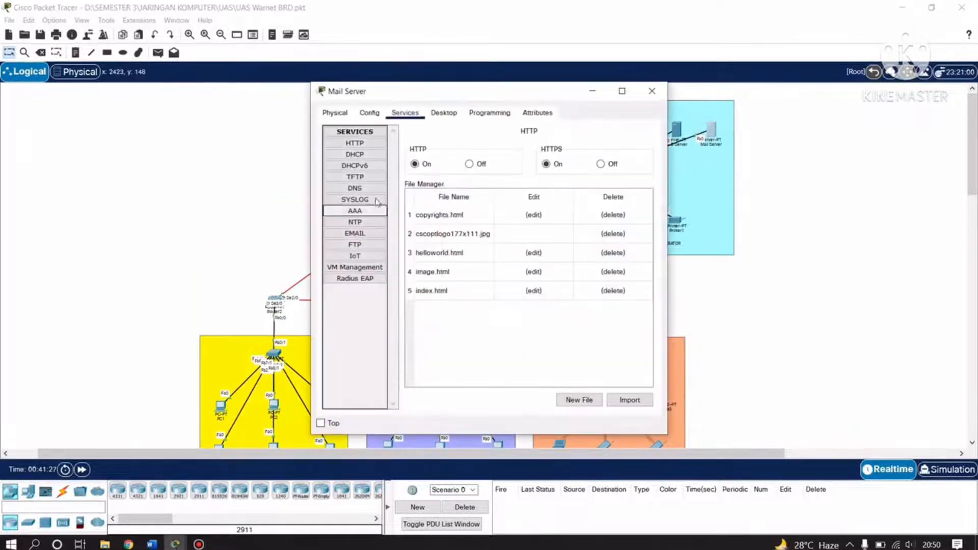
click(369, 112)
click(334, 112)
click(404, 113)
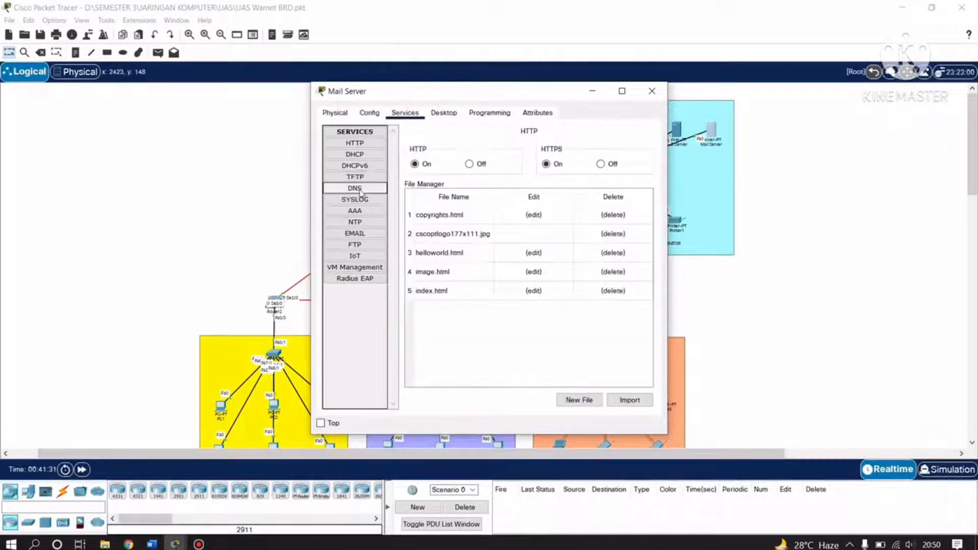
click(355, 233)
click(439, 237)
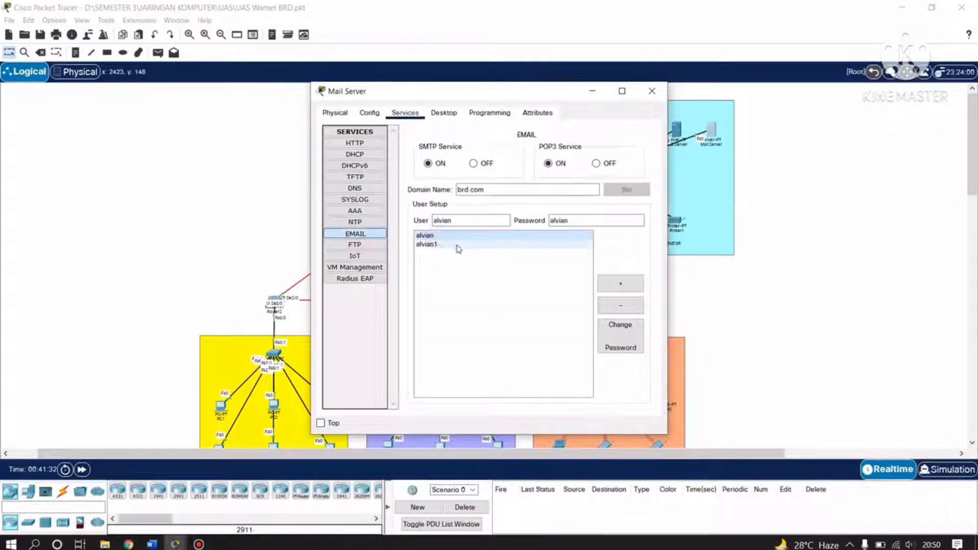
triple_click(491, 190)
click(441, 244)
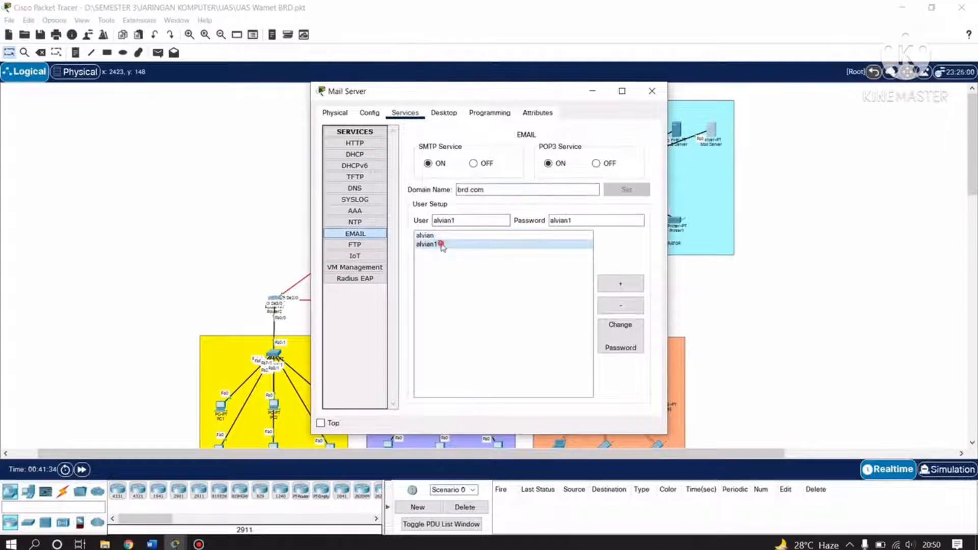
click(444, 236)
click(451, 245)
click(652, 91)
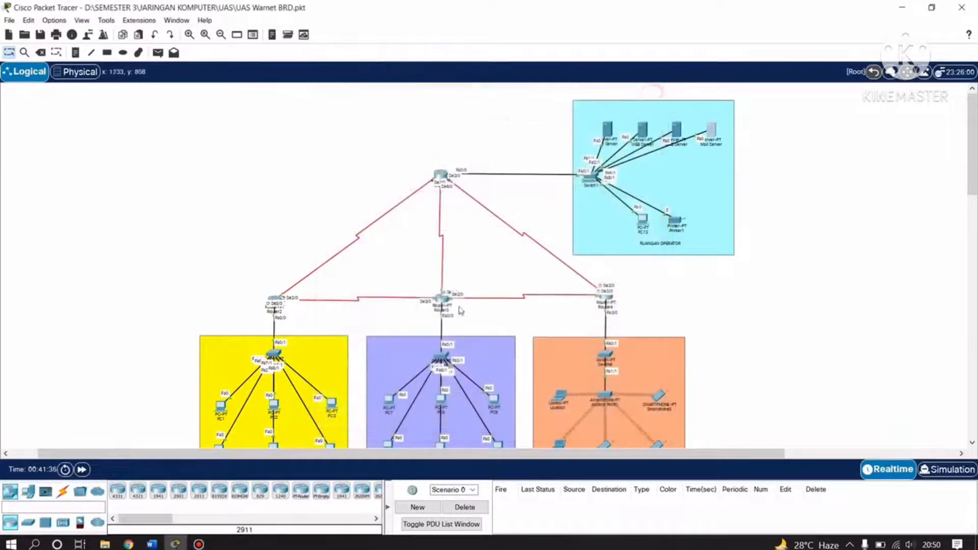
scroll(459, 311, down, 4)
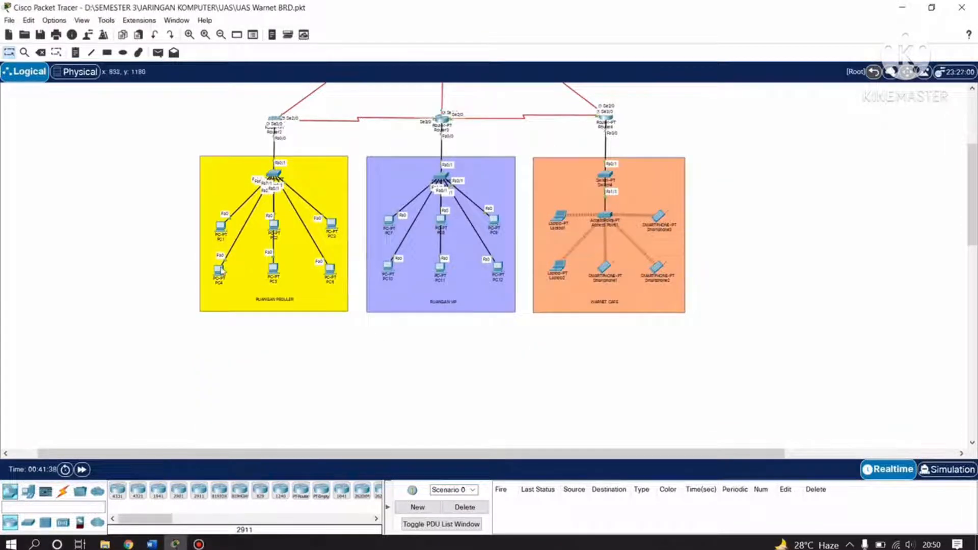
Open PC4's Configure Mail form and enter the user's name as Your Name.
click(219, 269)
scroll(459, 321, down, 2)
scroll(458, 320, up, 1)
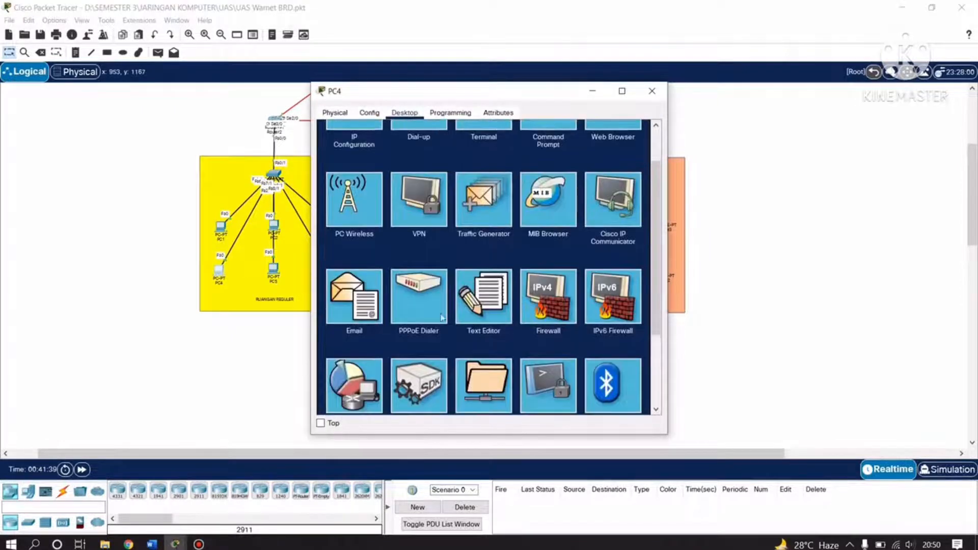
click(354, 294)
click(408, 155)
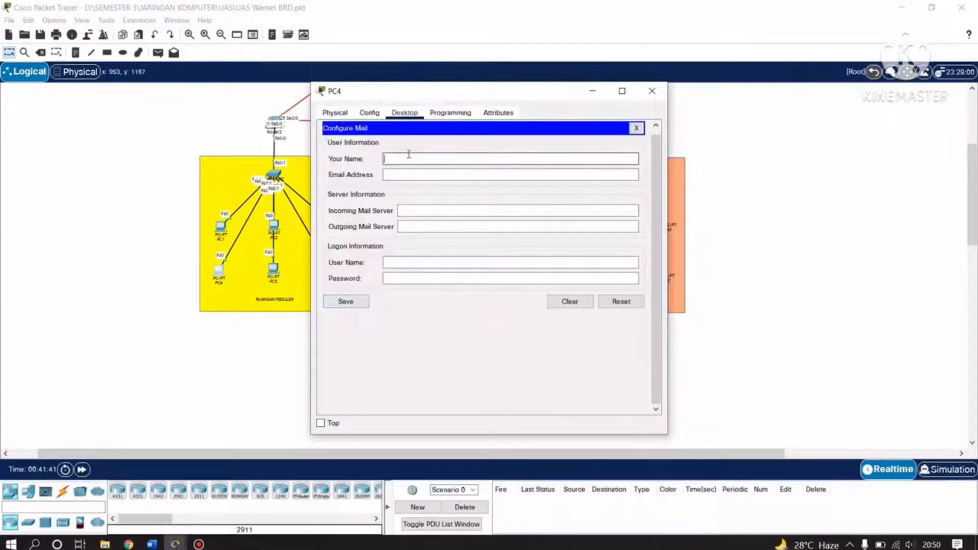
click(407, 175)
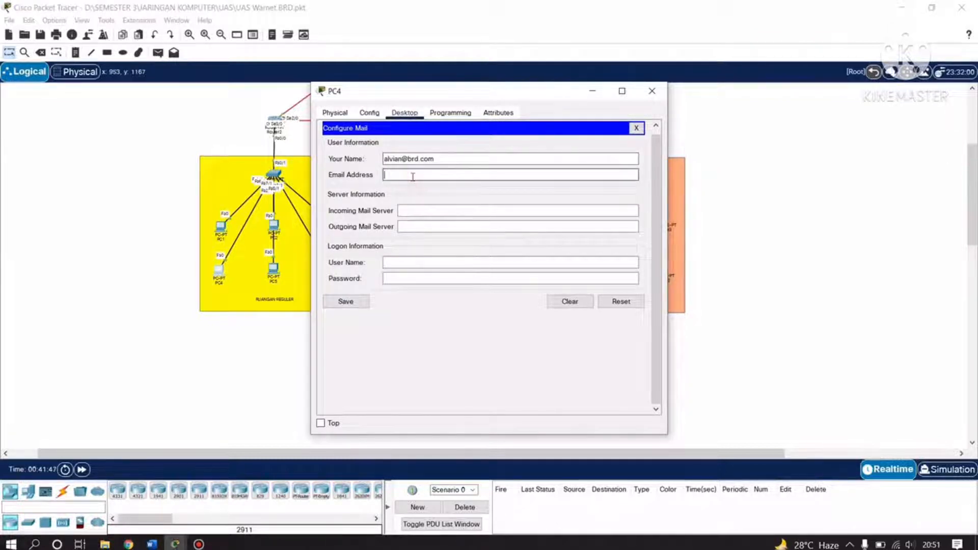
drag(442, 158, 402, 161)
key(ctrl+c)
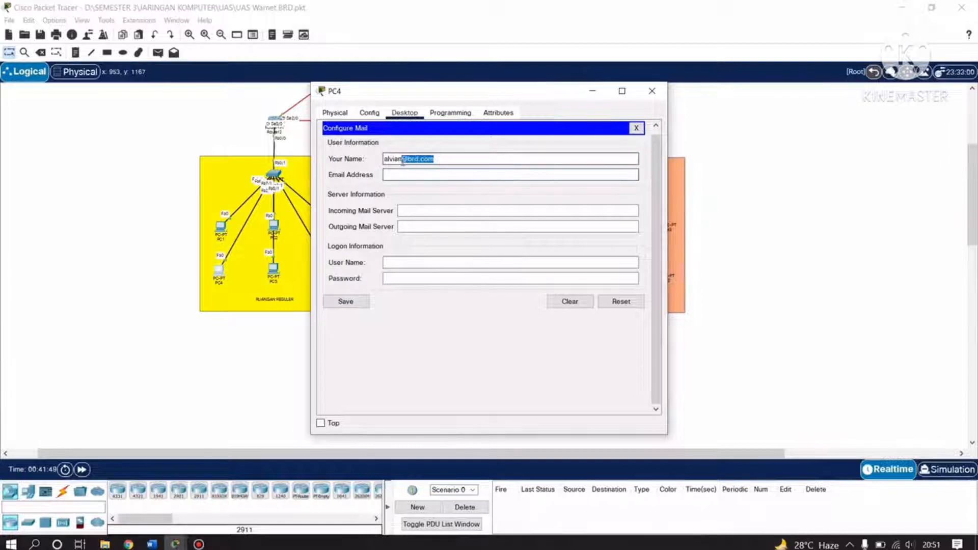
key(BackSpace)
Enter PC4's e-mail address, brd.com as both mail servers, logon name and password, and save.
click(400, 174)
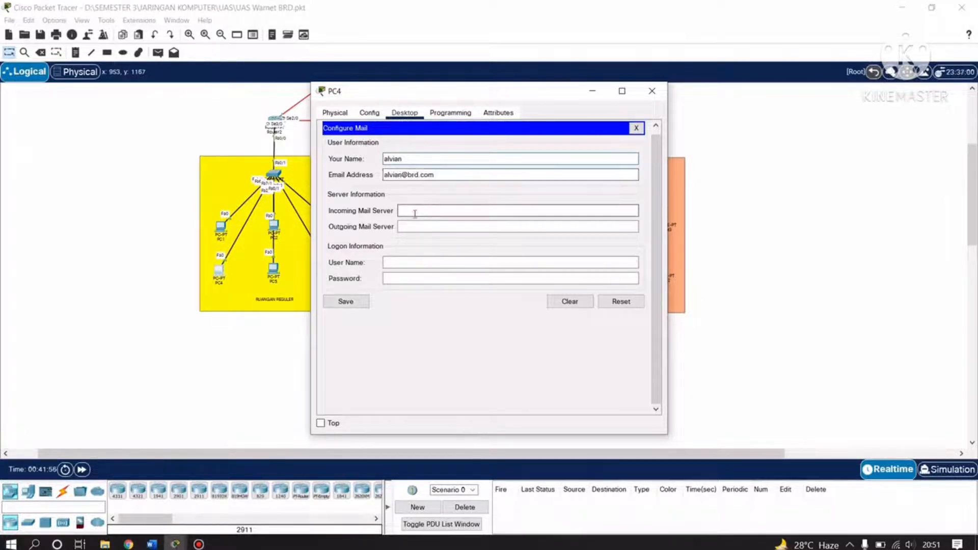
drag(444, 176, 415, 175)
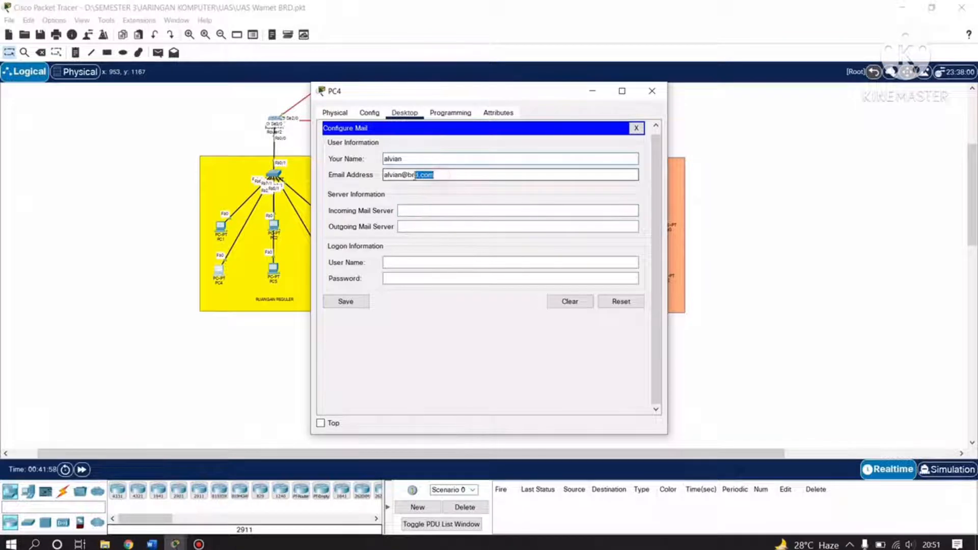
click(483, 207)
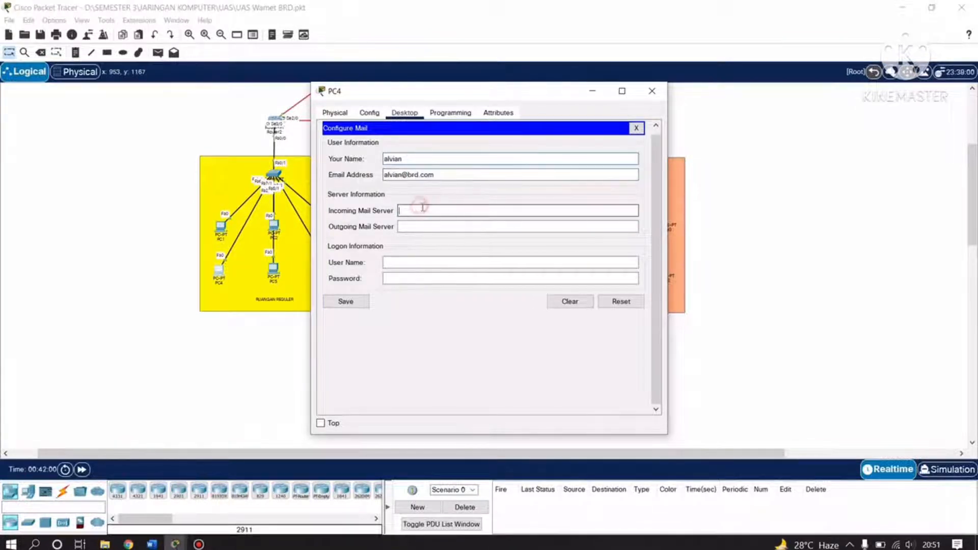
key(ctrl+v)
click(428, 226)
key(ctrl+v)
click(447, 273)
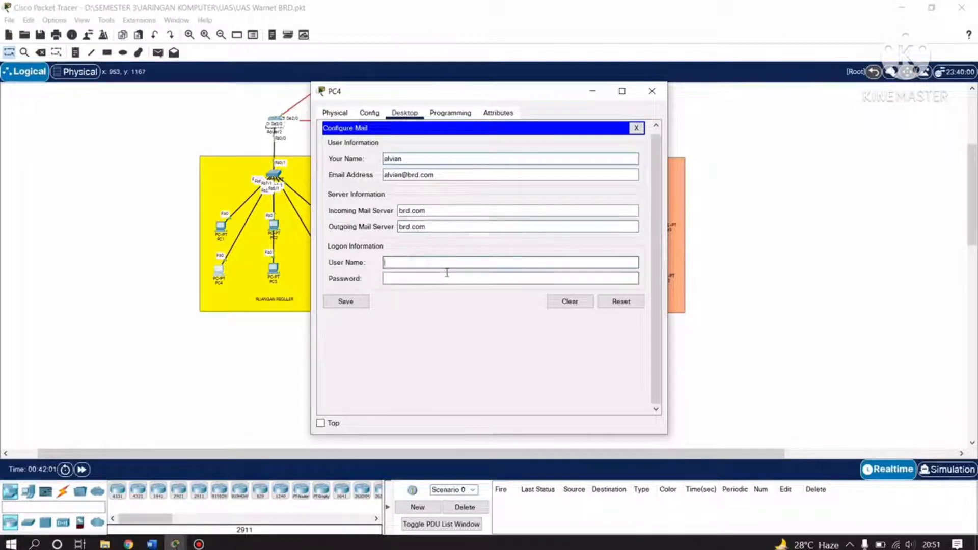
text(alvia)
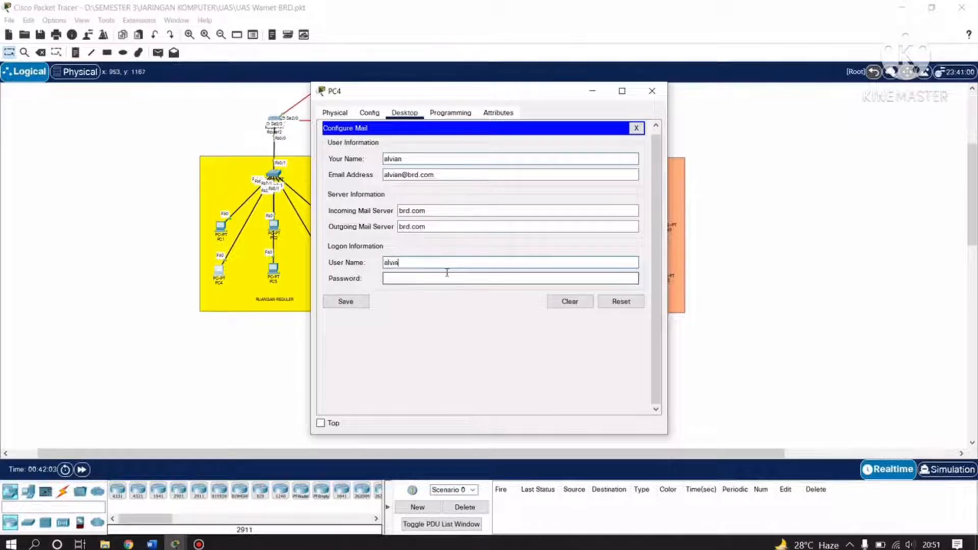
text(n)
key(Tab)
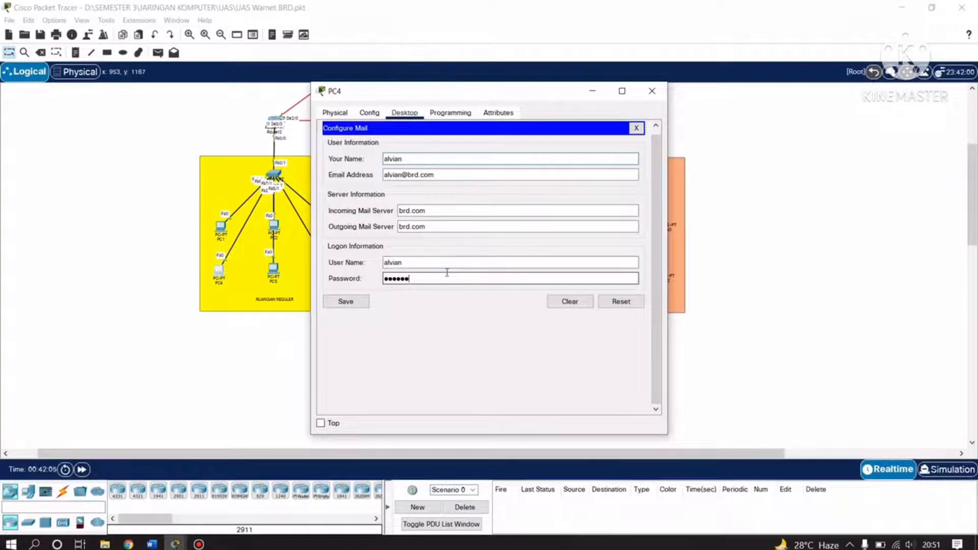
click(356, 304)
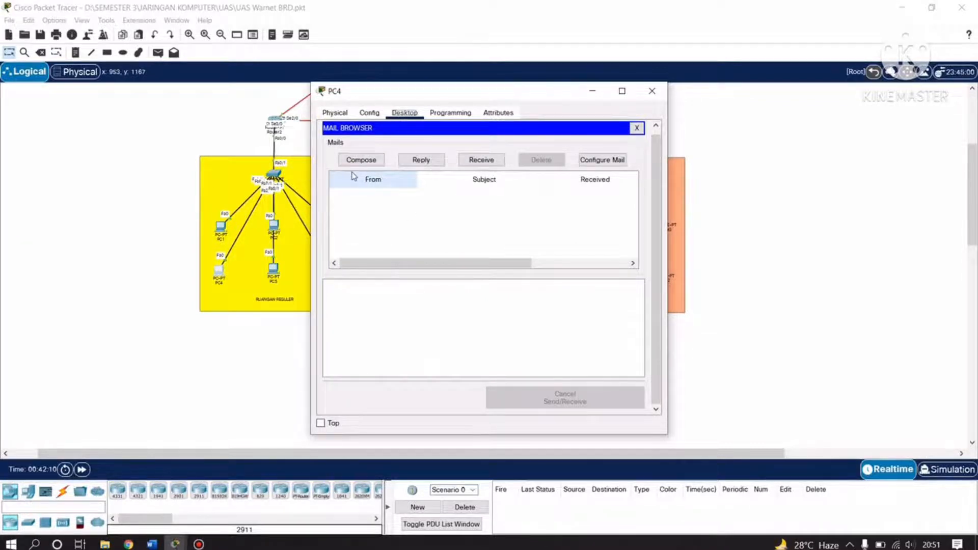
From PC4, send subject 'halo', body 'halo halo halo' to the second brd.com account; close PC4.
drag(406, 96, 259, 145)
click(235, 205)
click(289, 194)
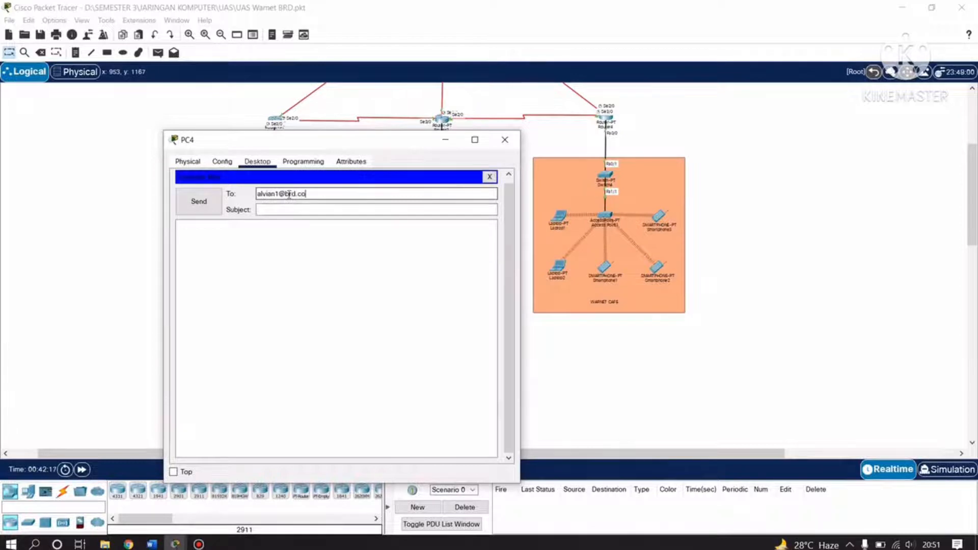
click(297, 208)
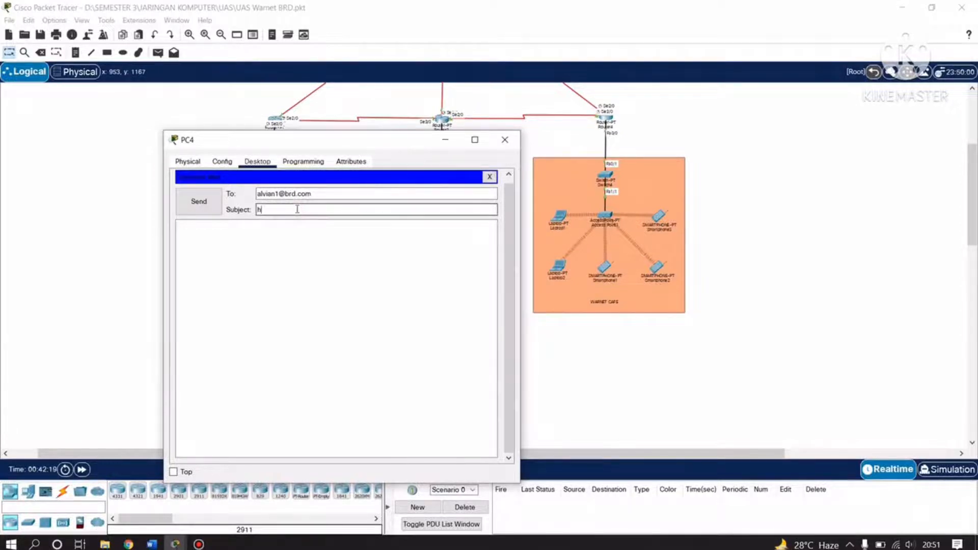
key(Tab)
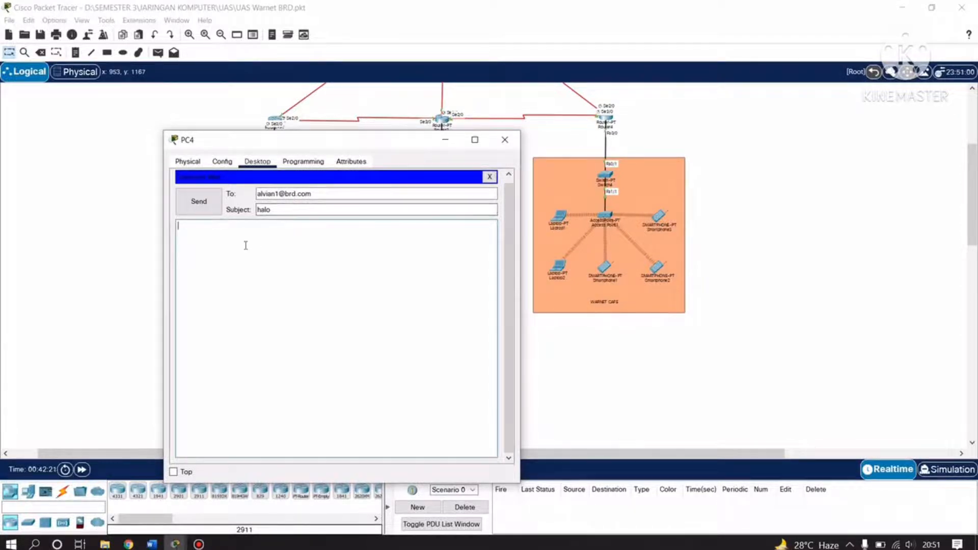
text(halo halo halo)
click(210, 206)
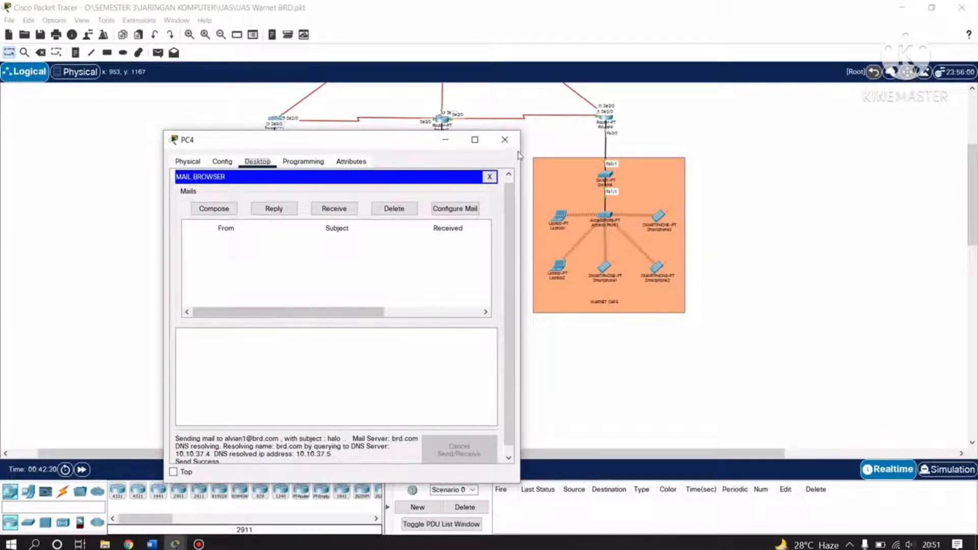
click(504, 140)
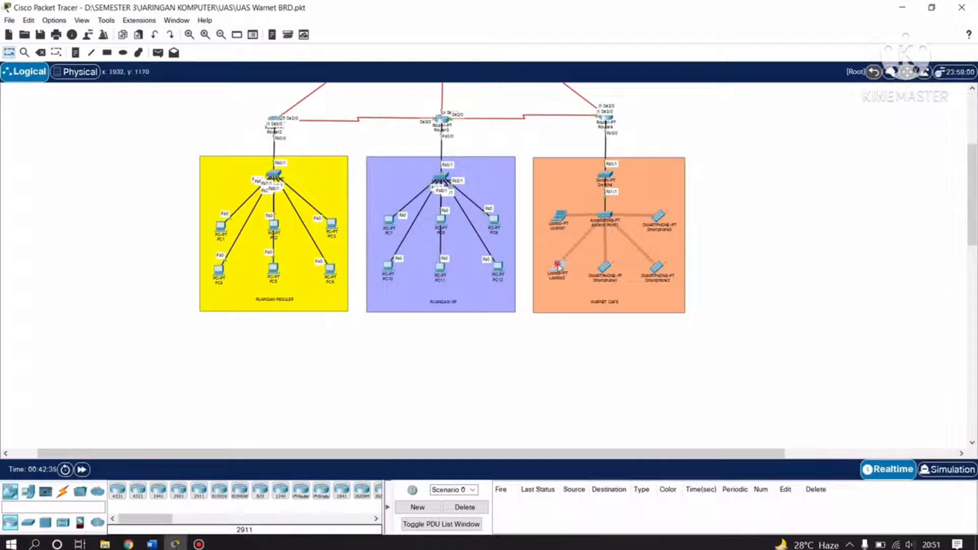
On Laptop2, enter the user's name and address, brd.com for both servers, logon details, and save.
click(558, 266)
drag(560, 94, 468, 93)
click(270, 362)
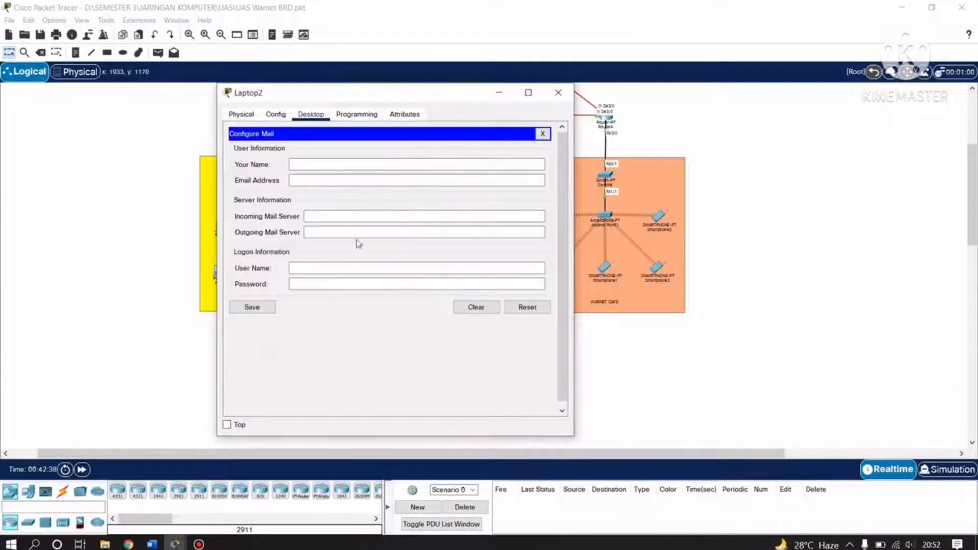
click(330, 163)
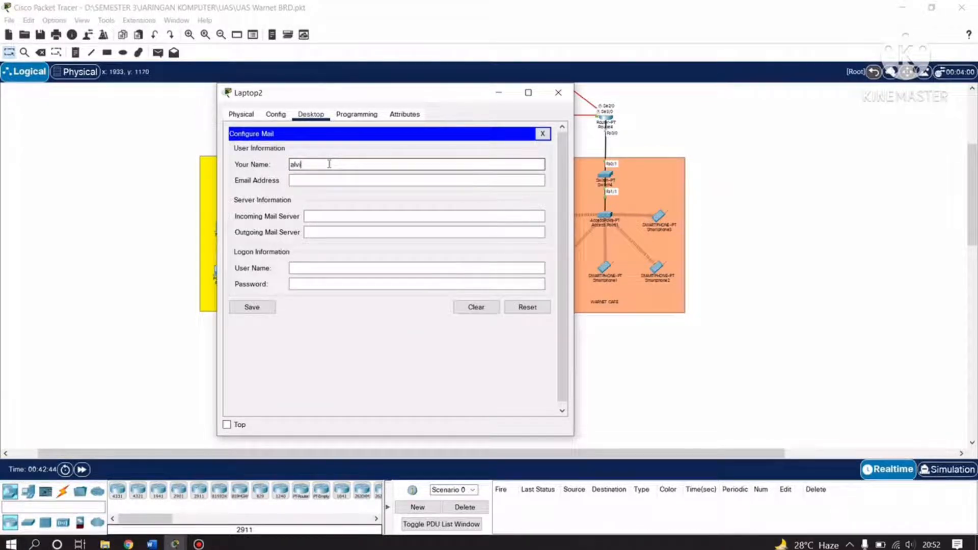
click(330, 180)
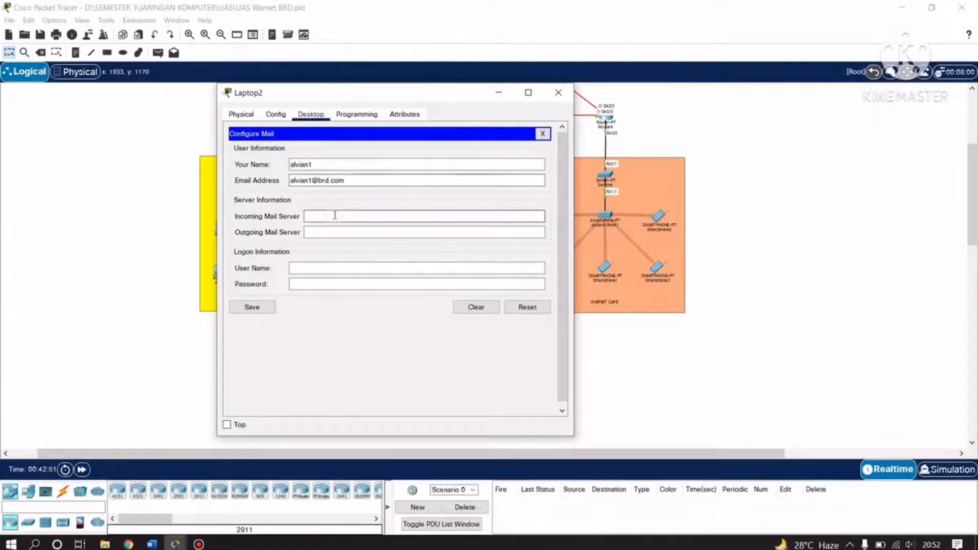
drag(345, 182, 318, 186)
key(ctrl+c)
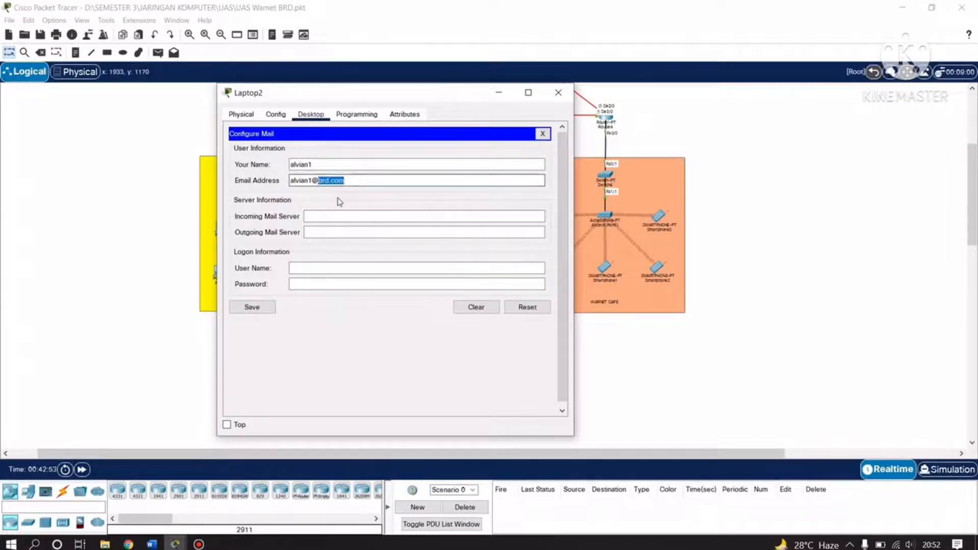
click(338, 215)
key(ctrl+v)
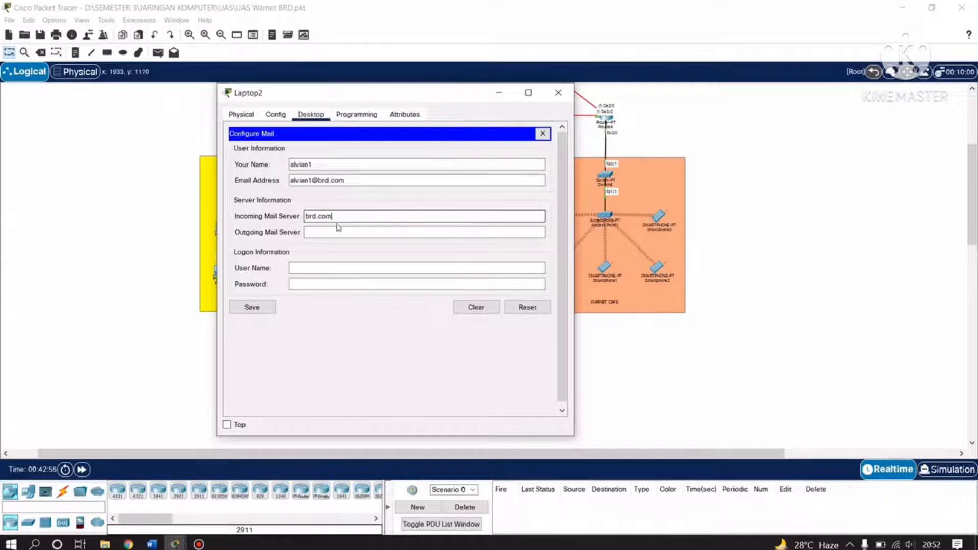
click(337, 232)
key(ctrl+v)
click(317, 270)
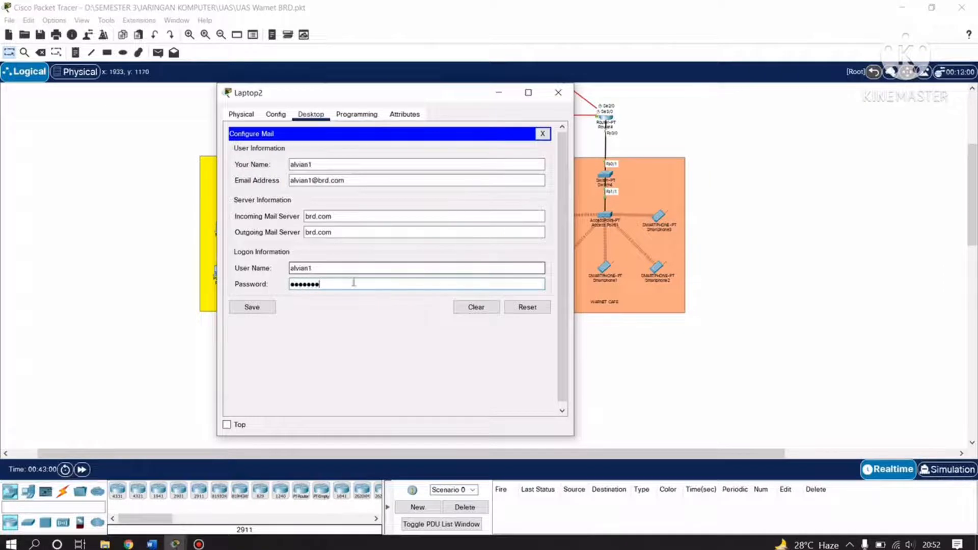
click(253, 308)
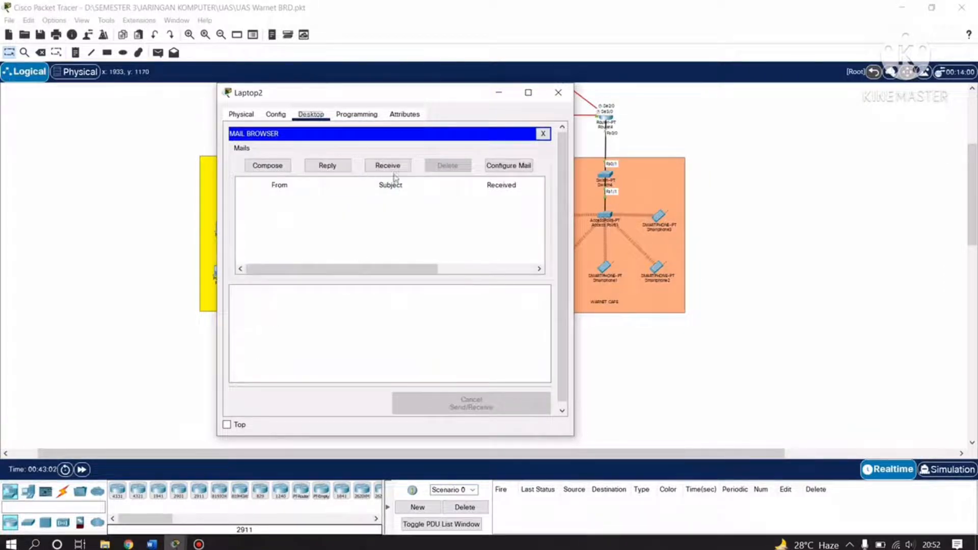
Receive mail on Laptop2 and open the 'halo' message reading 'halo halo halo'.
drag(405, 94, 614, 93)
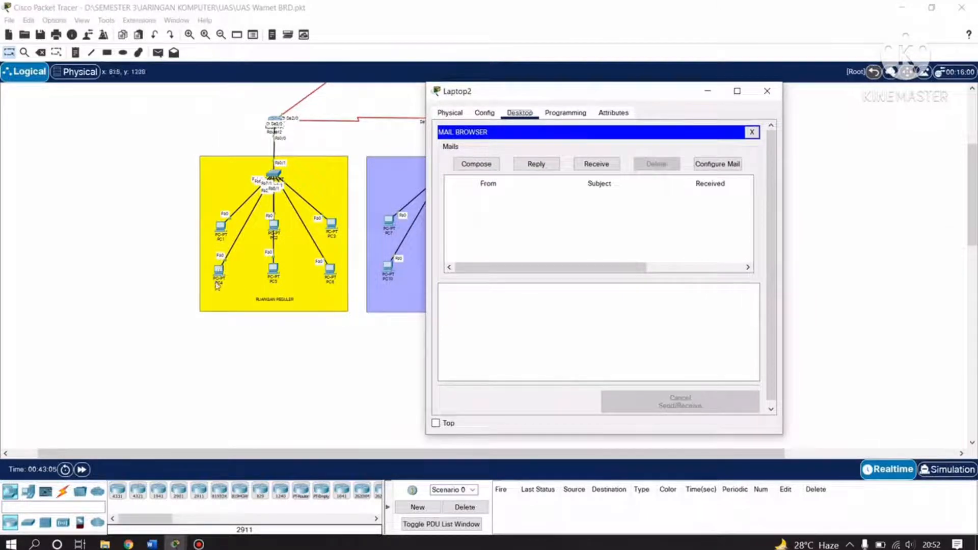
click(601, 166)
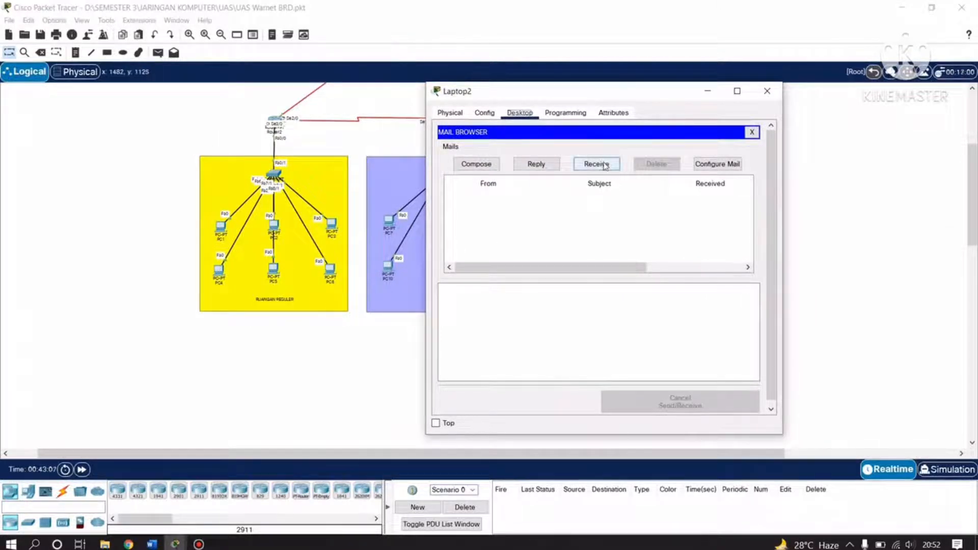
click(528, 204)
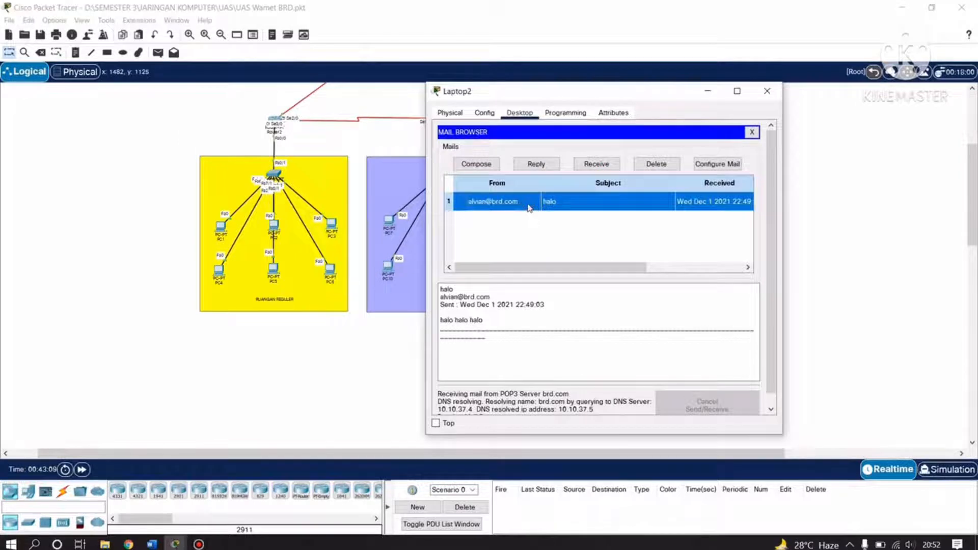
double_click(528, 203)
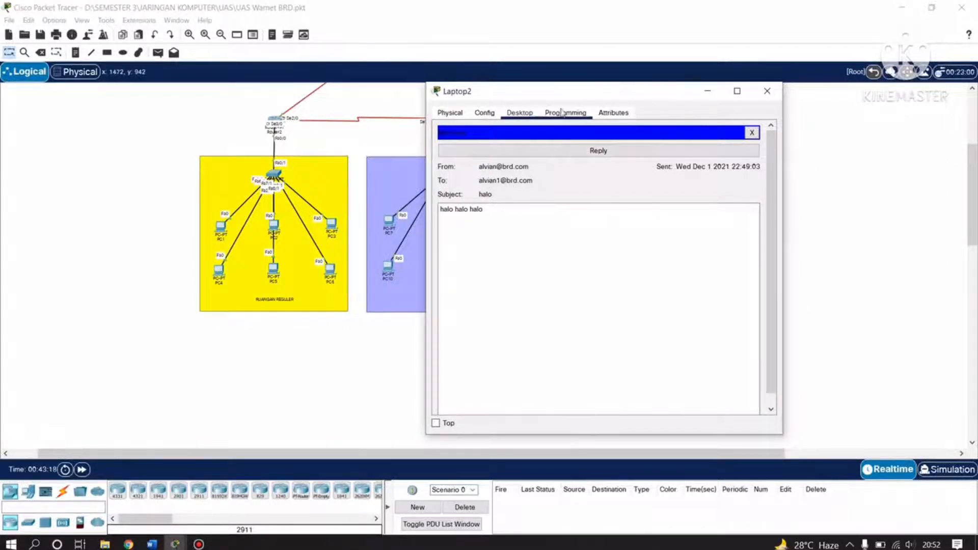
drag(559, 96, 450, 141)
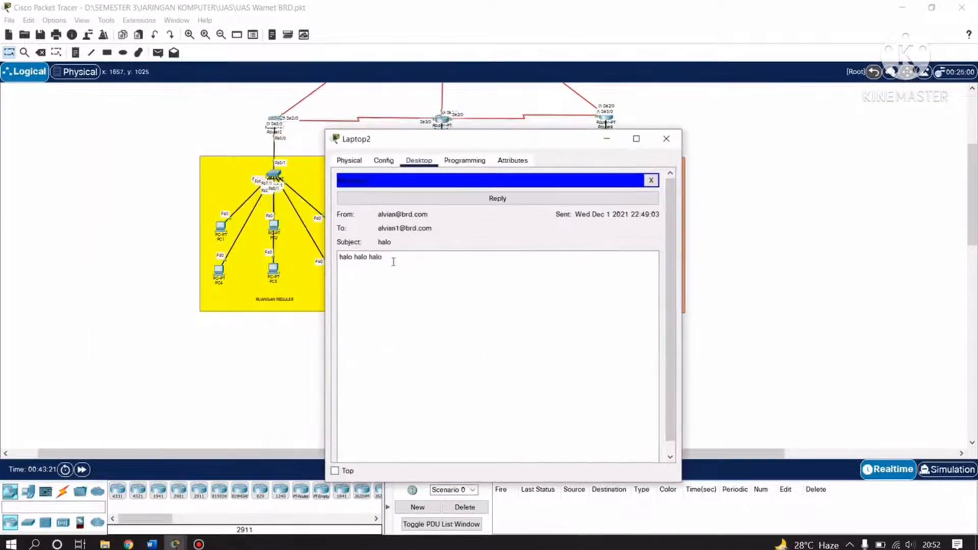
drag(392, 259, 344, 260)
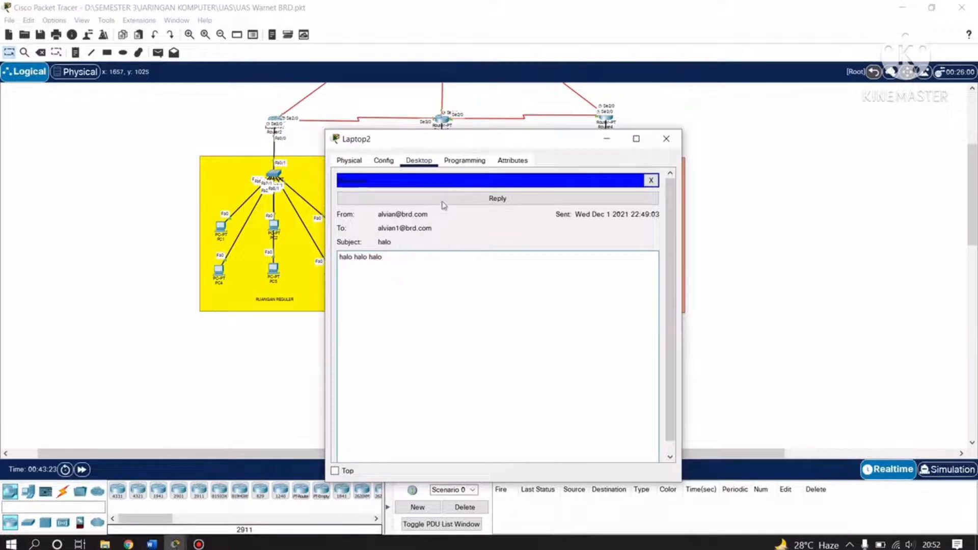
Reply to PC4 with 'halo juga' and close Laptop2's window.
click(482, 198)
click(443, 245)
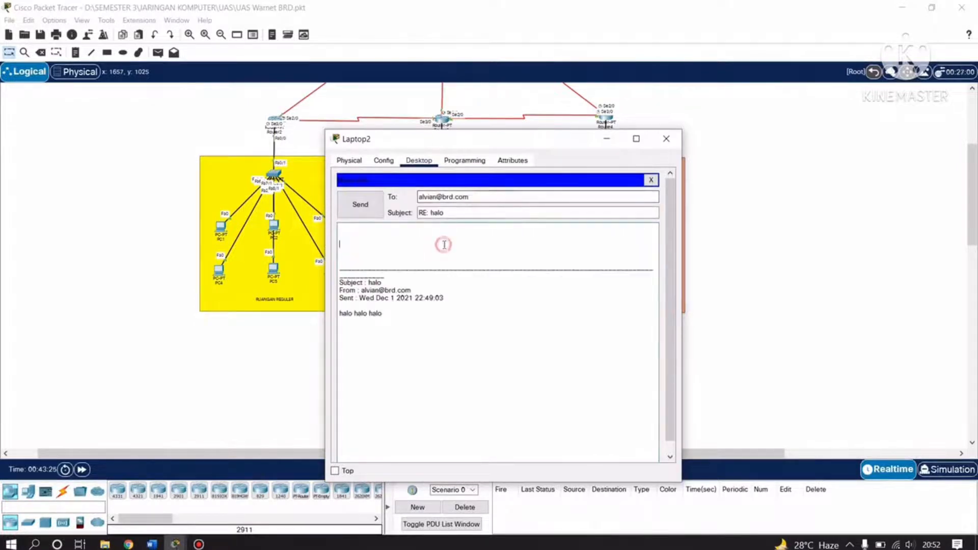
key(BackSpace)
key(BackSpace)
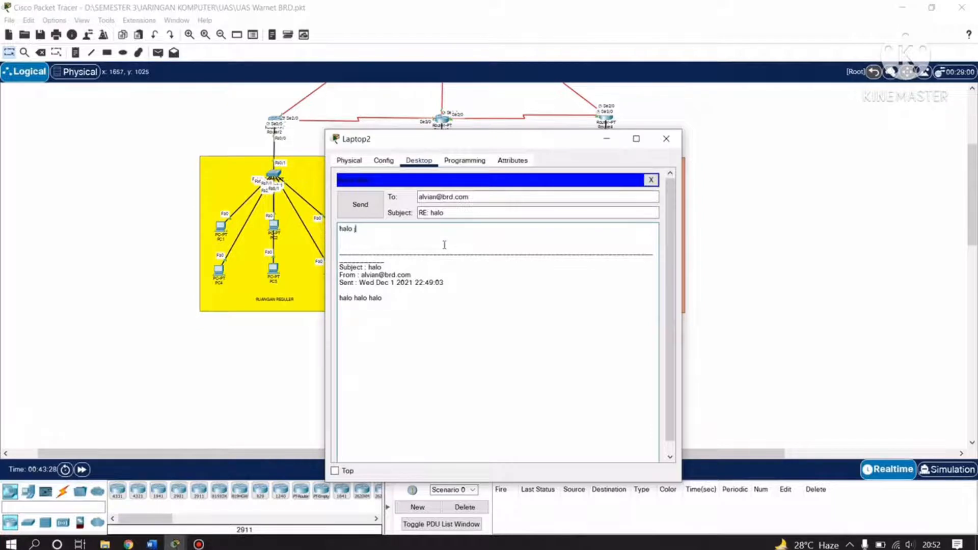
click(360, 206)
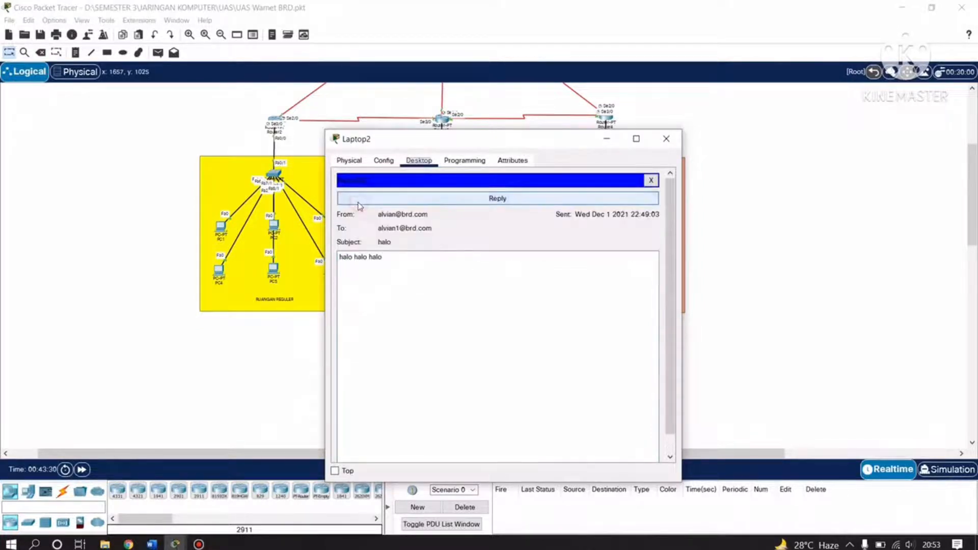
click(667, 138)
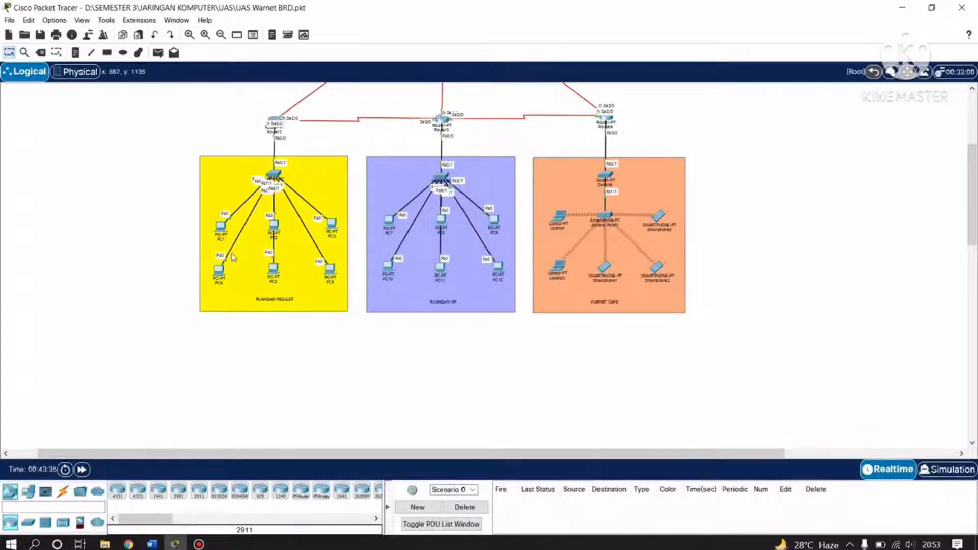
On PC4, receive and read Laptop2's 'RE: halo' reply 'halo juga', then close PC4's window.
click(218, 269)
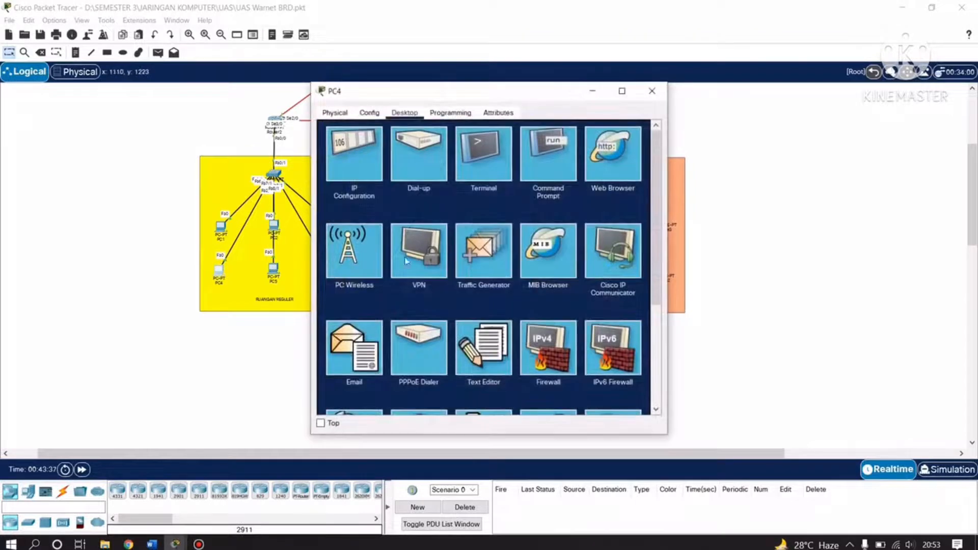
click(367, 368)
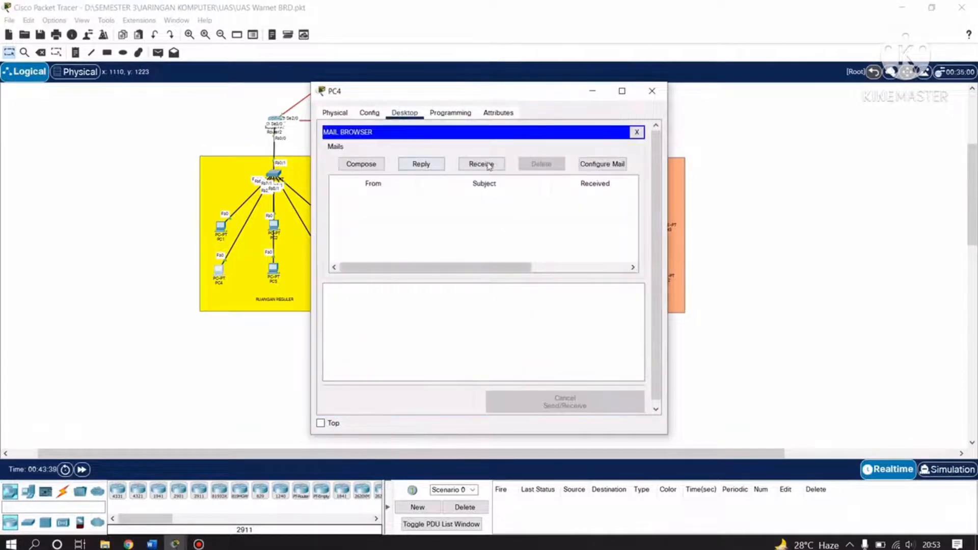
click(475, 165)
click(426, 198)
double_click(423, 198)
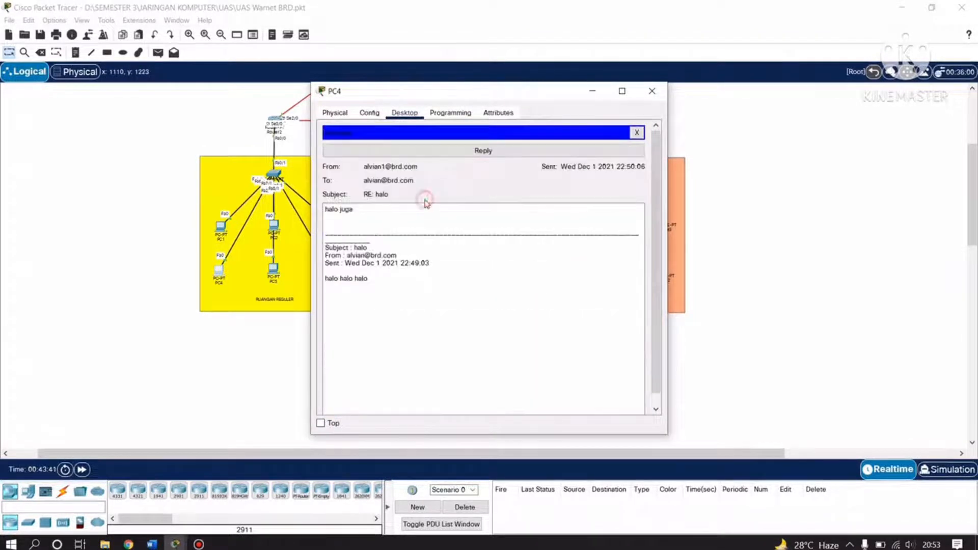
drag(362, 210, 328, 210)
click(370, 217)
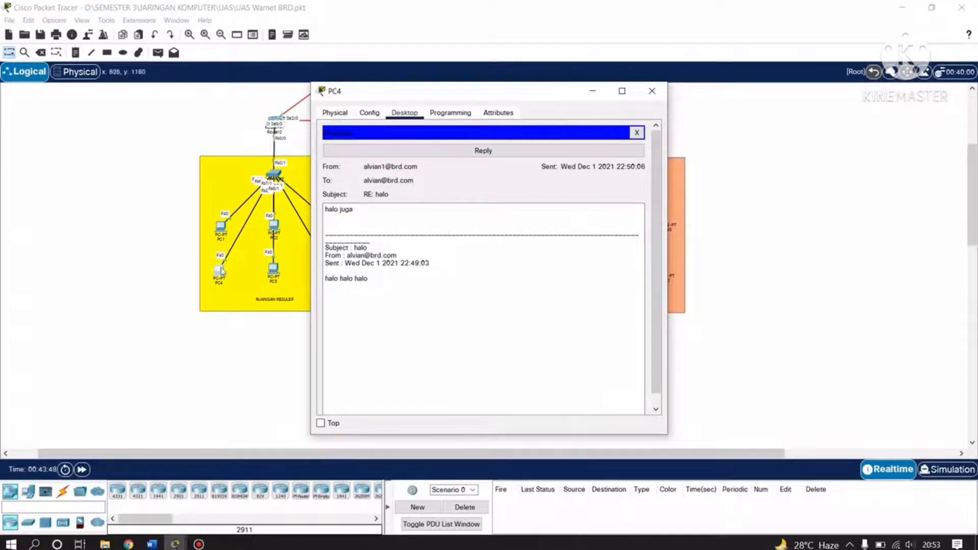
click(652, 91)
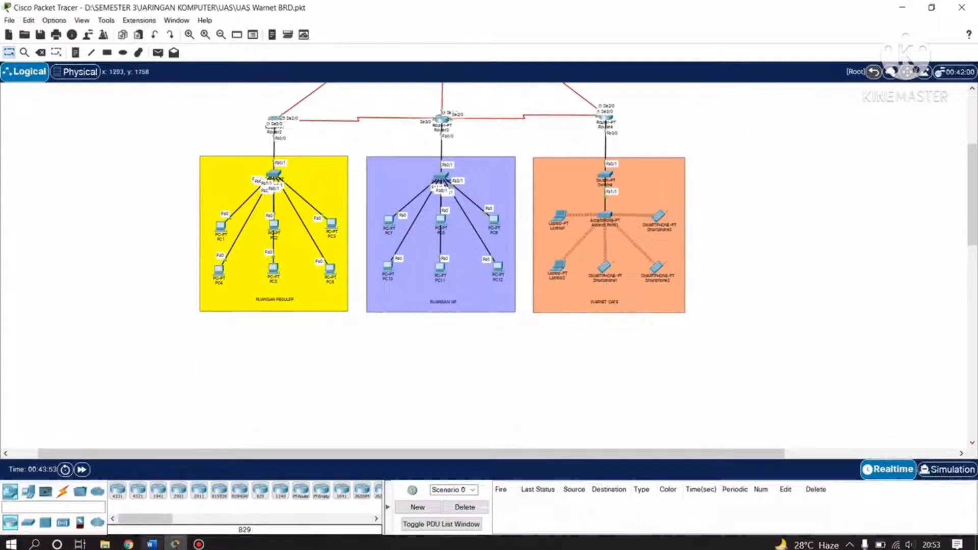
click(151, 544)
scroll(434, 395, down, 15)
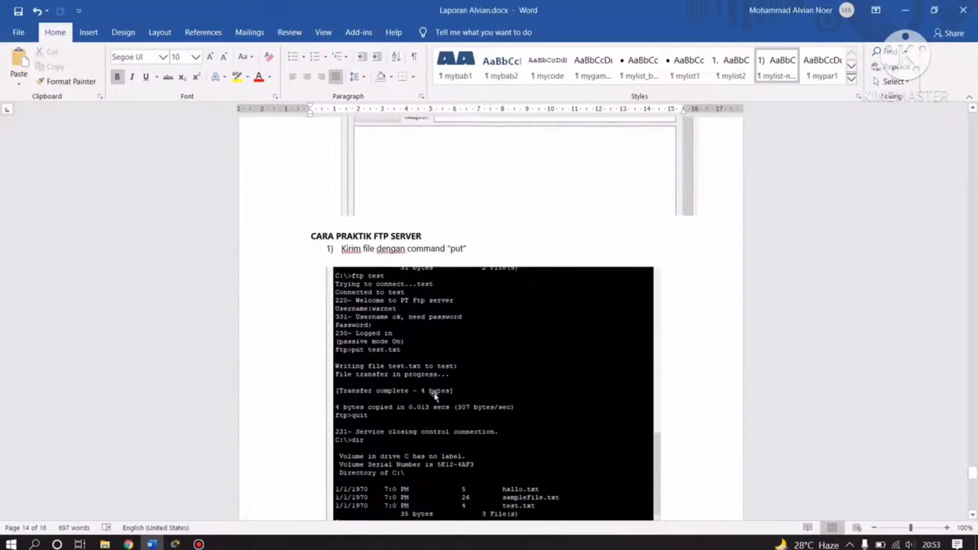
click(427, 170)
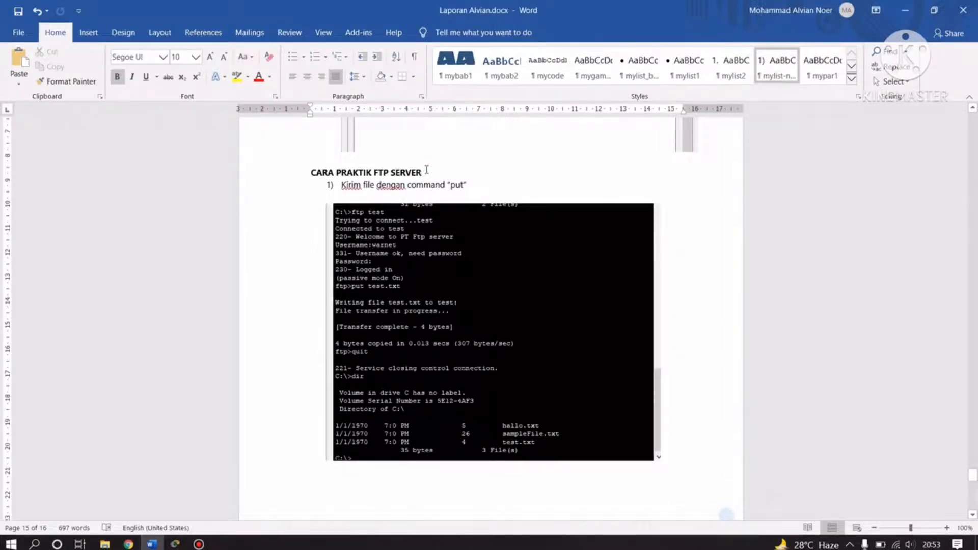
scroll(550, 252, down, 6)
scroll(546, 257, up, 3)
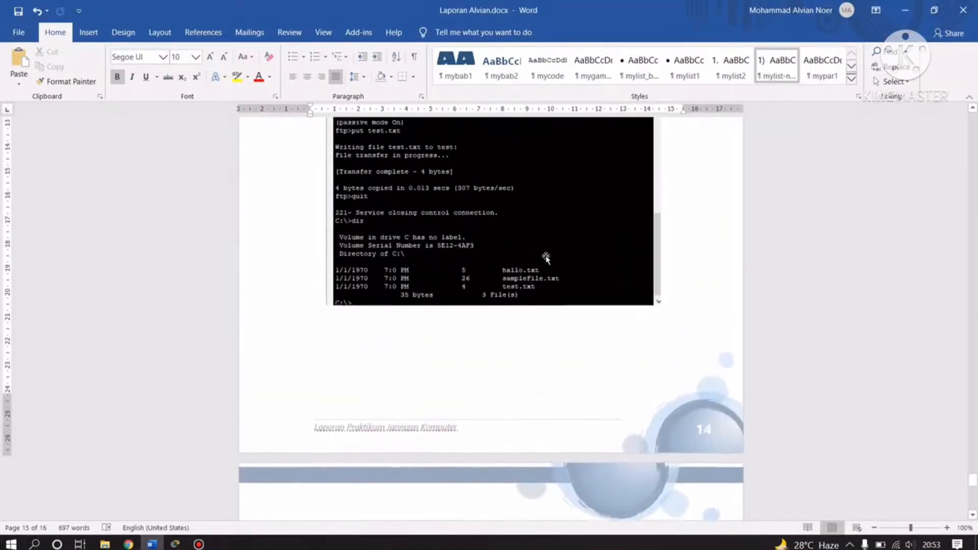
scroll(547, 260, down, 1)
scroll(546, 258, down, 6)
scroll(547, 259, up, 10)
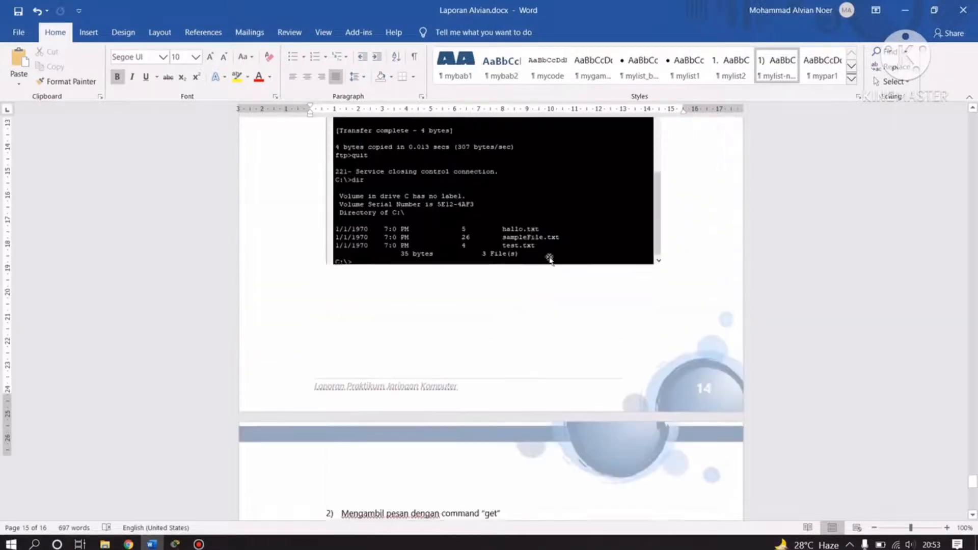
scroll(327, 492, up, 1)
click(175, 544)
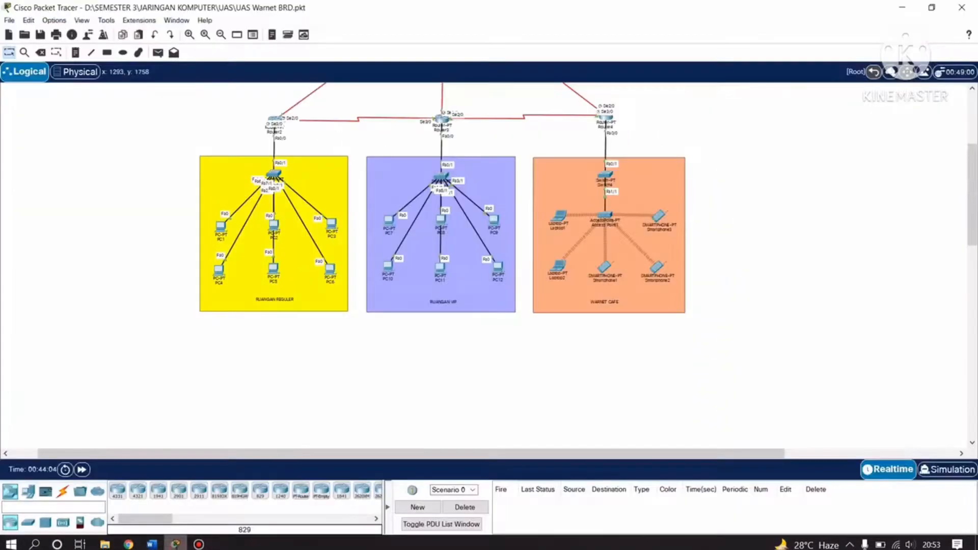
Open the FTP Server and look through its Config, Physical and Desktop tabs.
scroll(387, 391, up, 2)
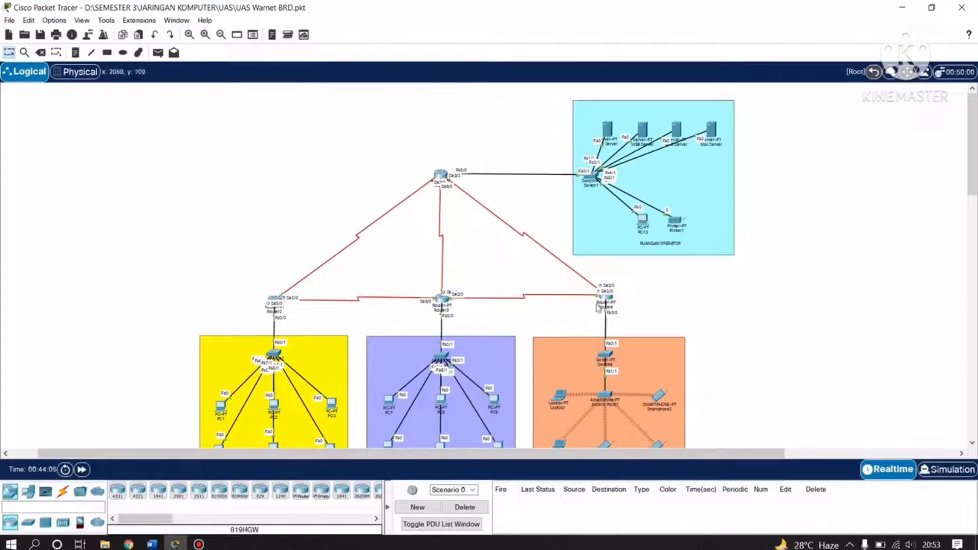
click(609, 129)
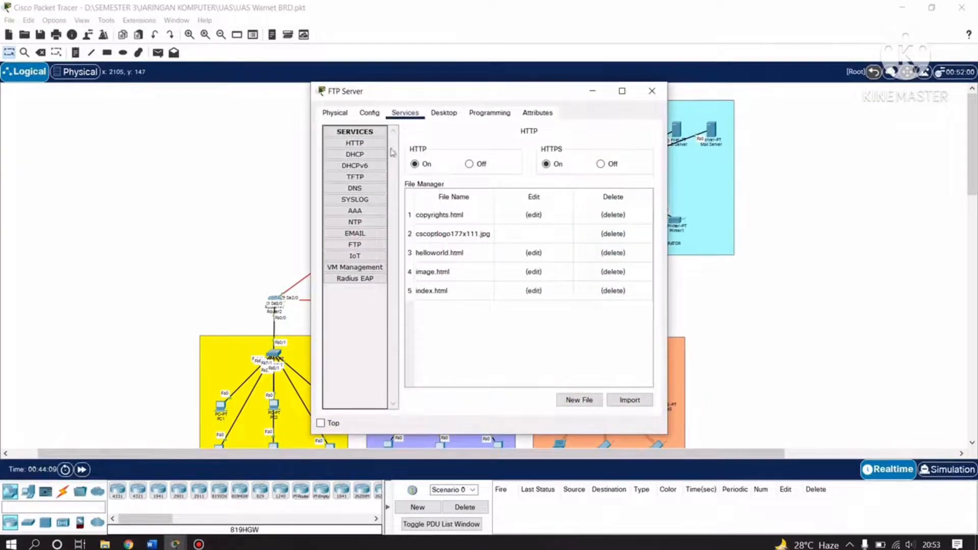
click(369, 113)
click(348, 114)
click(369, 112)
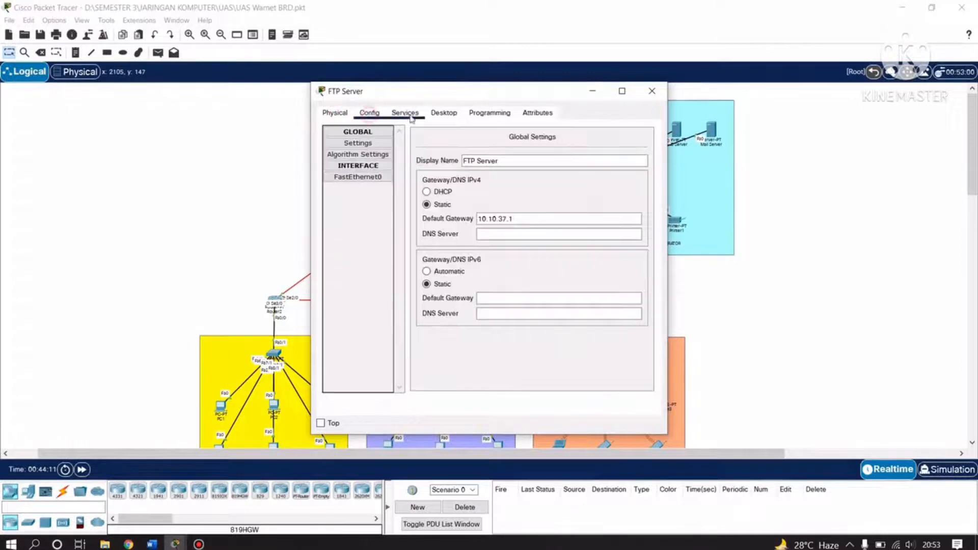
click(443, 113)
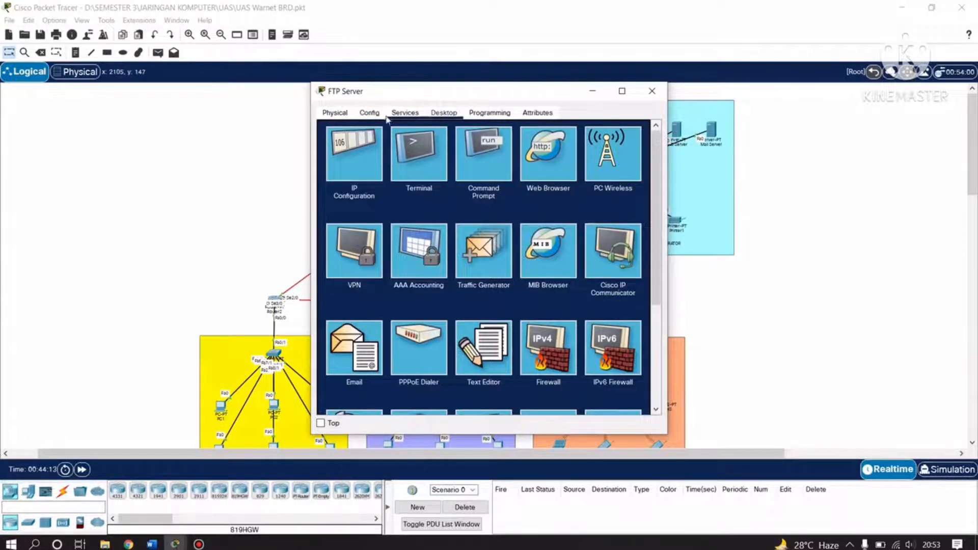
Show the FTP service with its three RWDNL user accounts and load the second user's details.
click(405, 112)
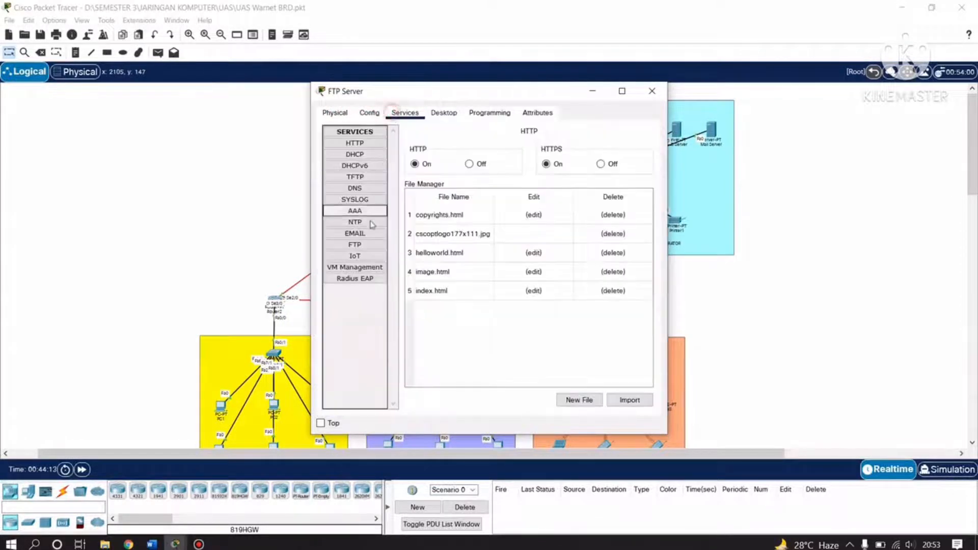
click(355, 244)
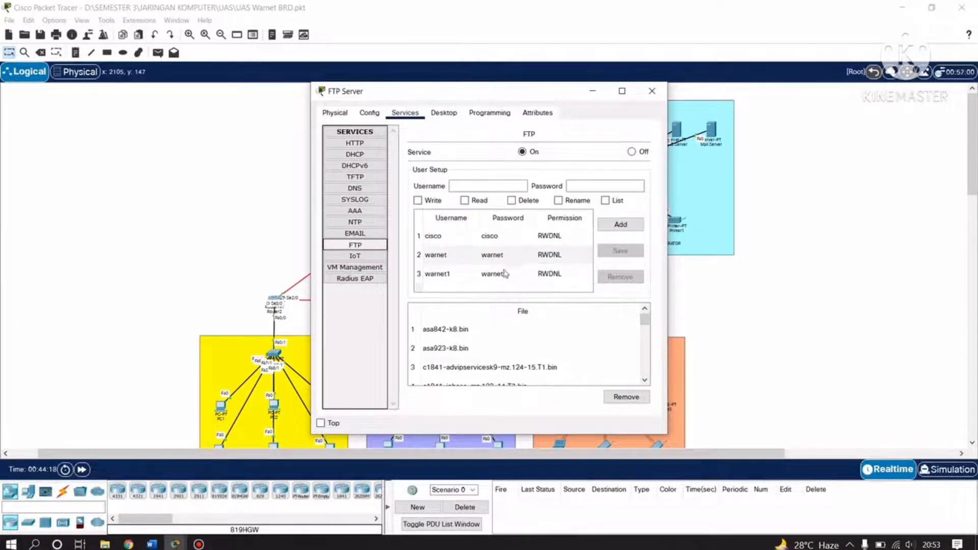
click(474, 186)
click(577, 187)
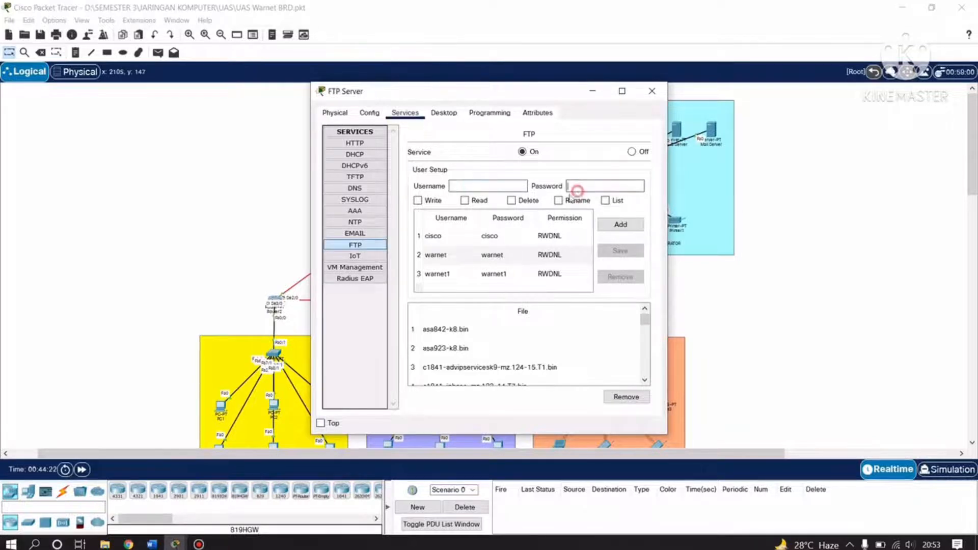
click(444, 255)
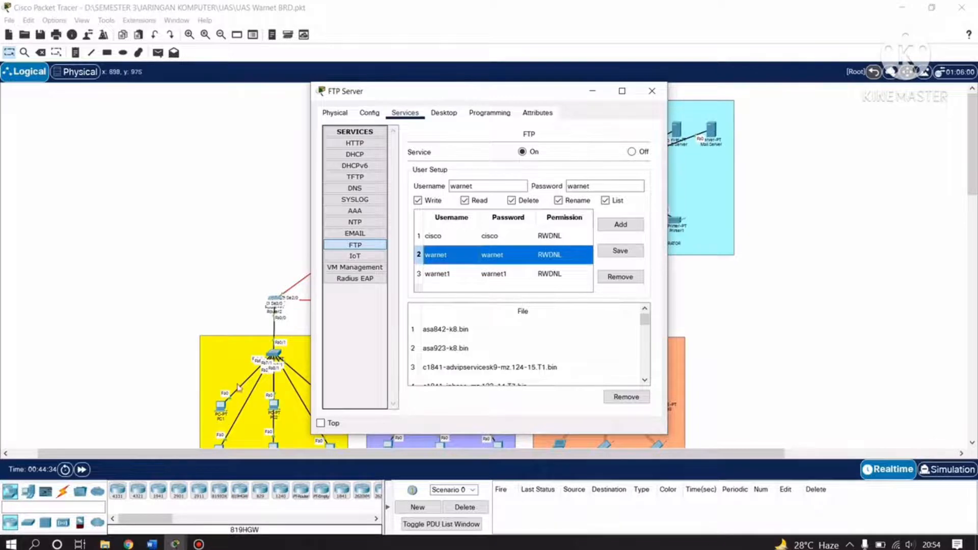
Close the FTP Server, open PC2's command prompt and move it aside, then select the DNS Server.
click(652, 91)
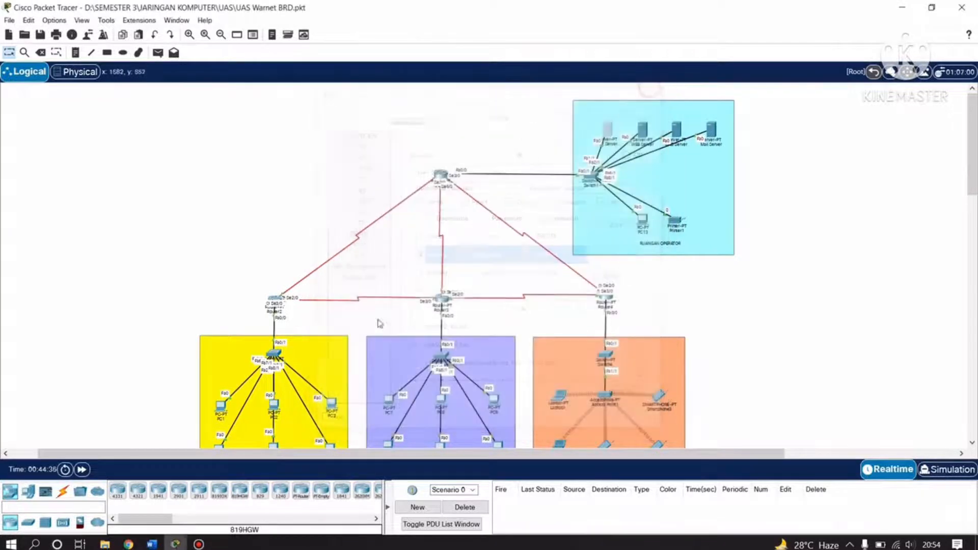
scroll(260, 362, down, 3)
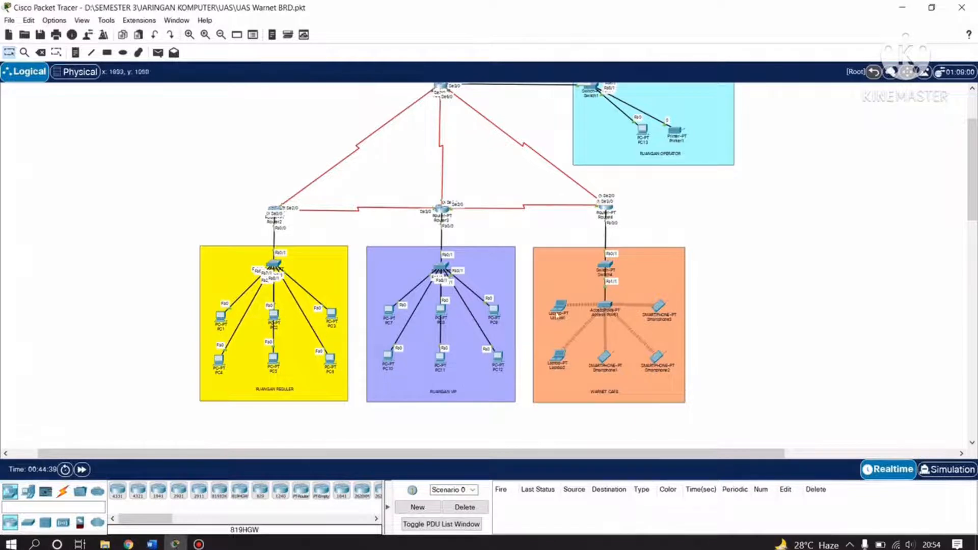
click(275, 316)
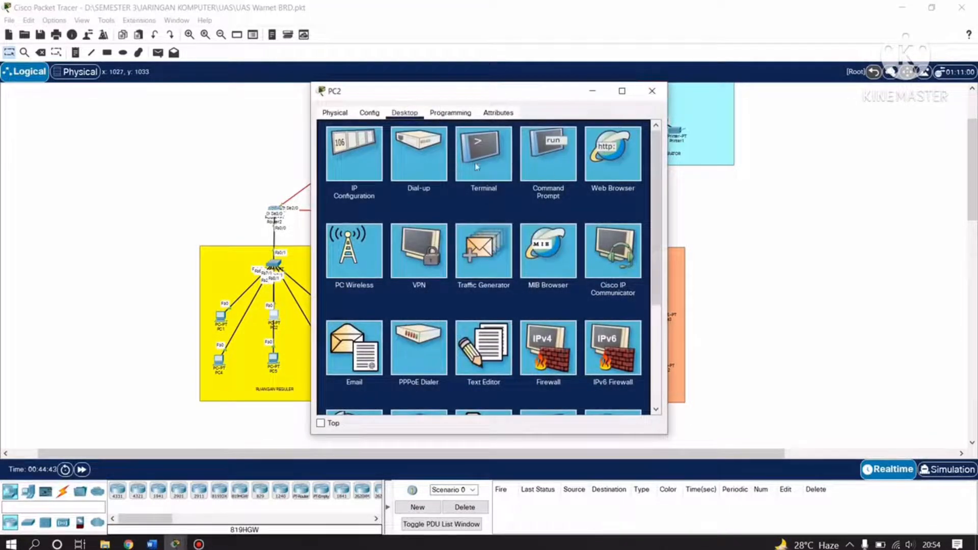
click(549, 143)
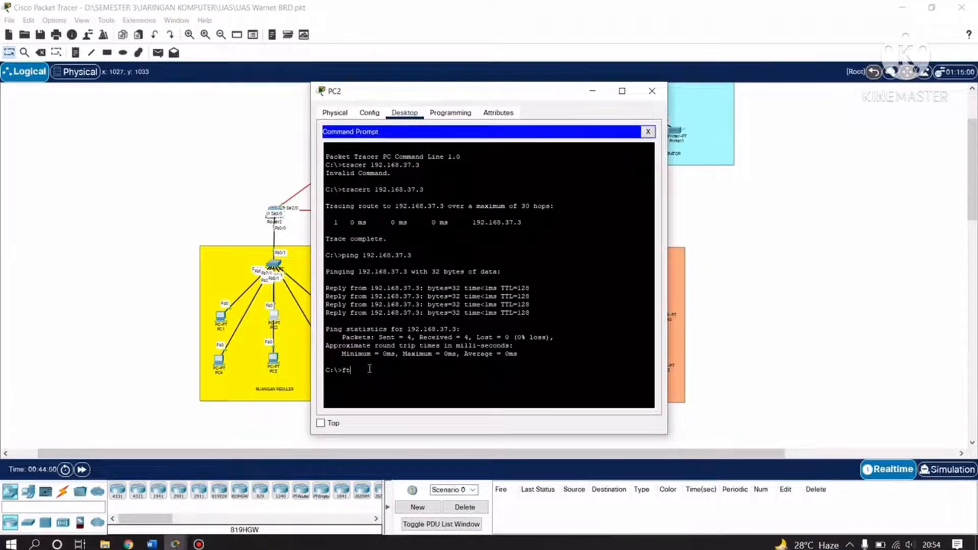
drag(492, 96, 254, 109)
scroll(645, 192, up, 3)
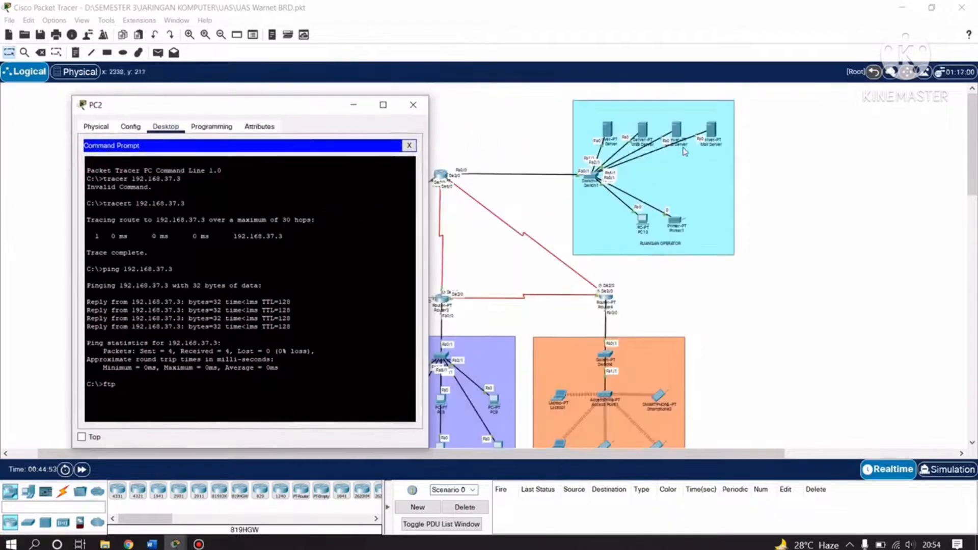
click(677, 133)
Check the DNS A records (brd.com, test, warnet.com), confirming test is 10.10.37.2, then close.
click(677, 134)
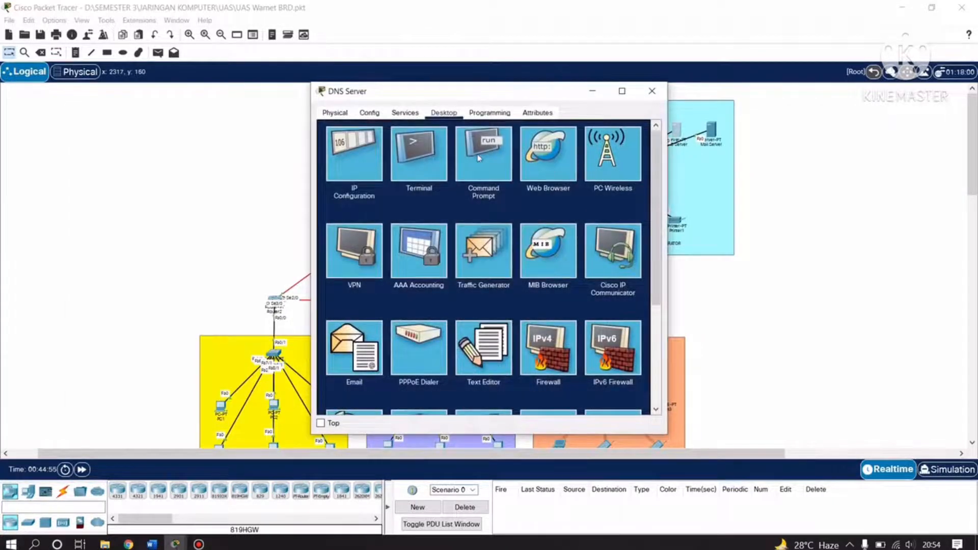
click(405, 113)
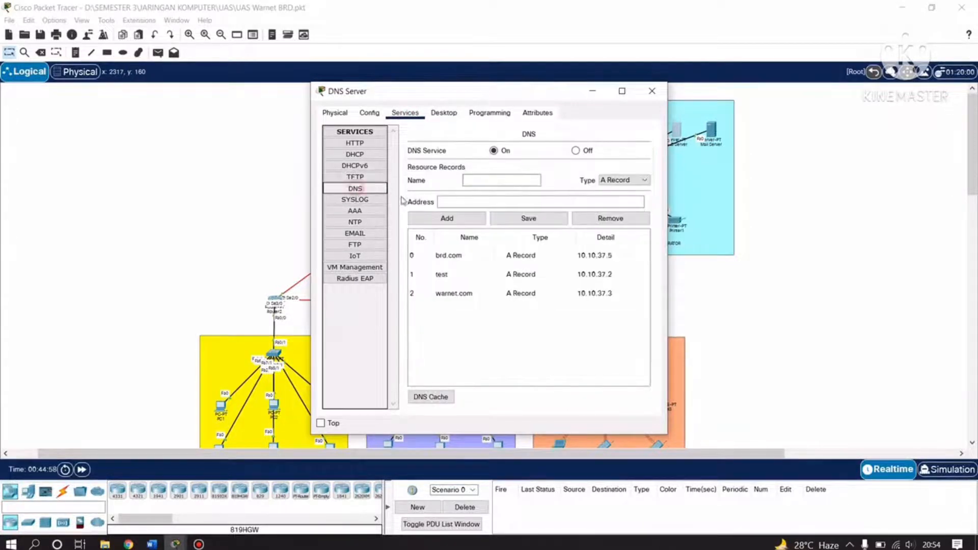
click(355, 188)
click(441, 275)
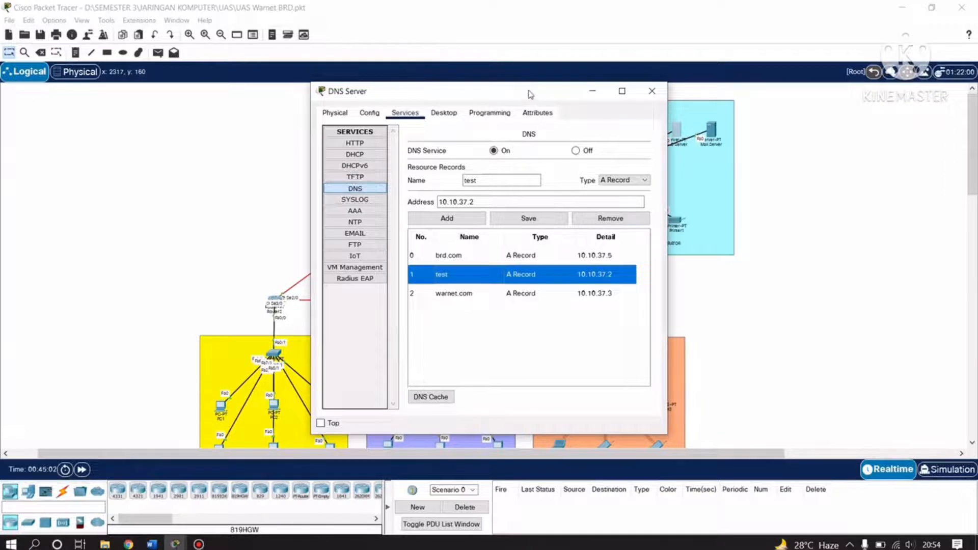
drag(531, 93, 386, 102)
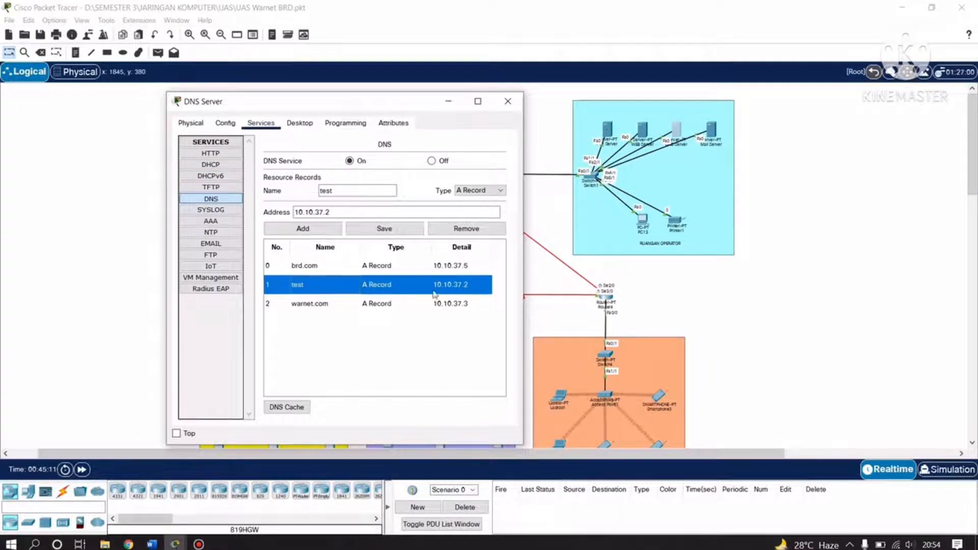
click(507, 101)
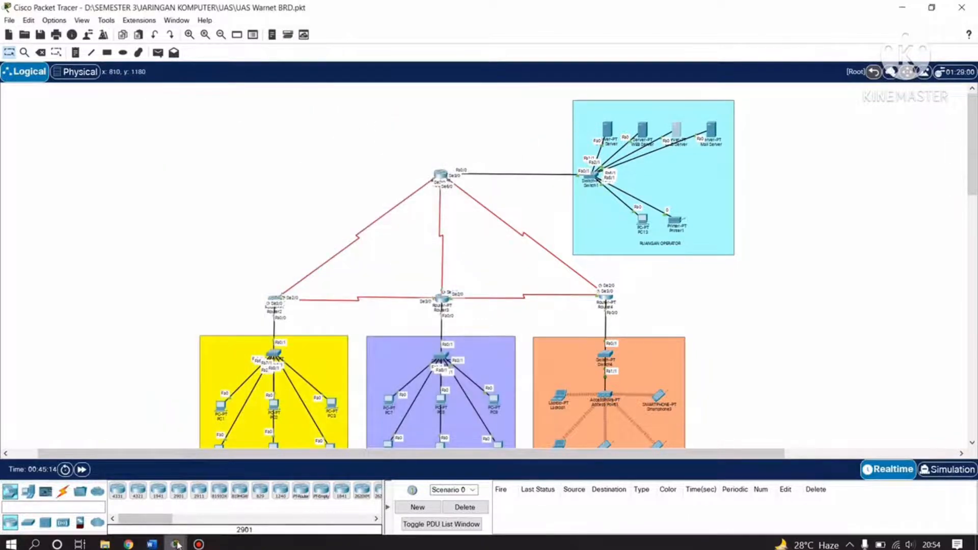
Reconnect PC2 to the test FTP server with ftp test and log in.
mouse_move(177, 545)
click(250, 489)
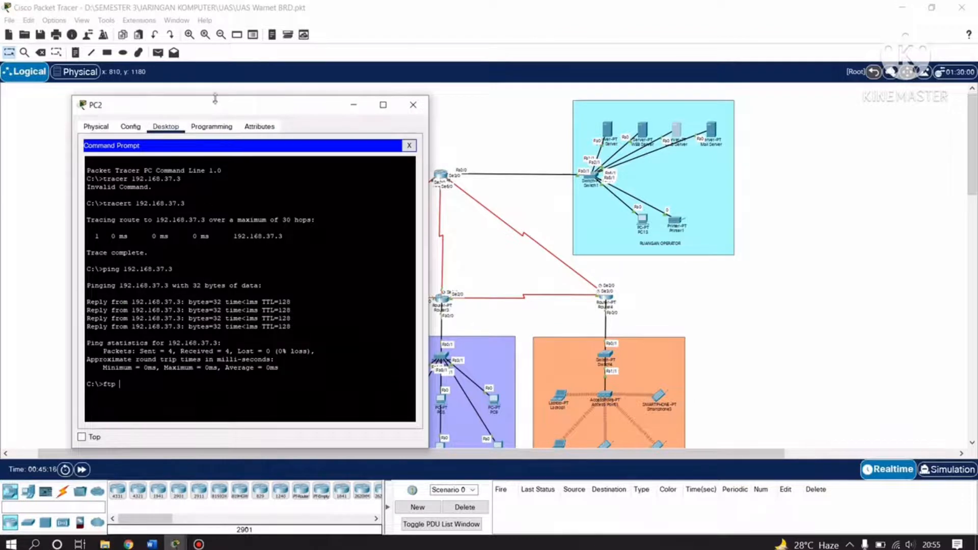
drag(215, 98, 375, 61)
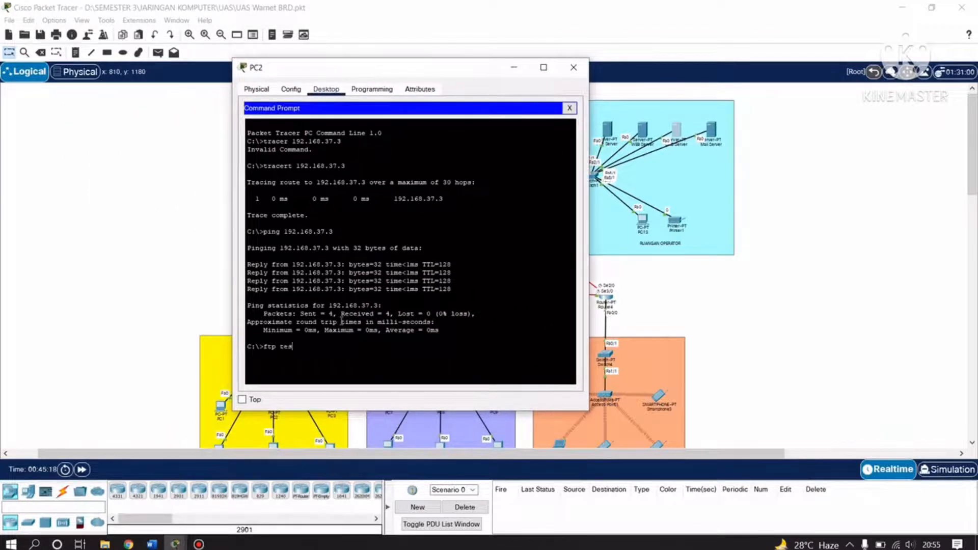
text(t)
key(Return)
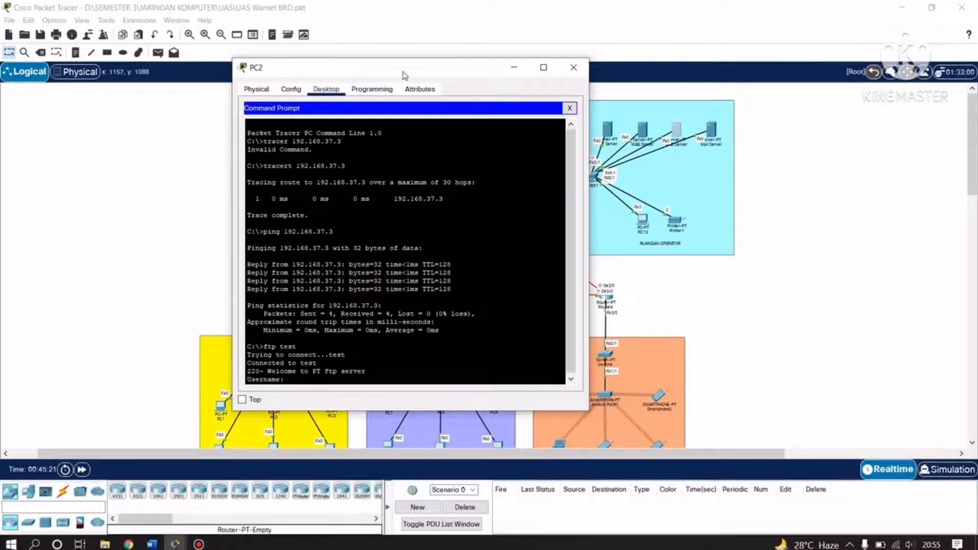
drag(407, 67, 465, 36)
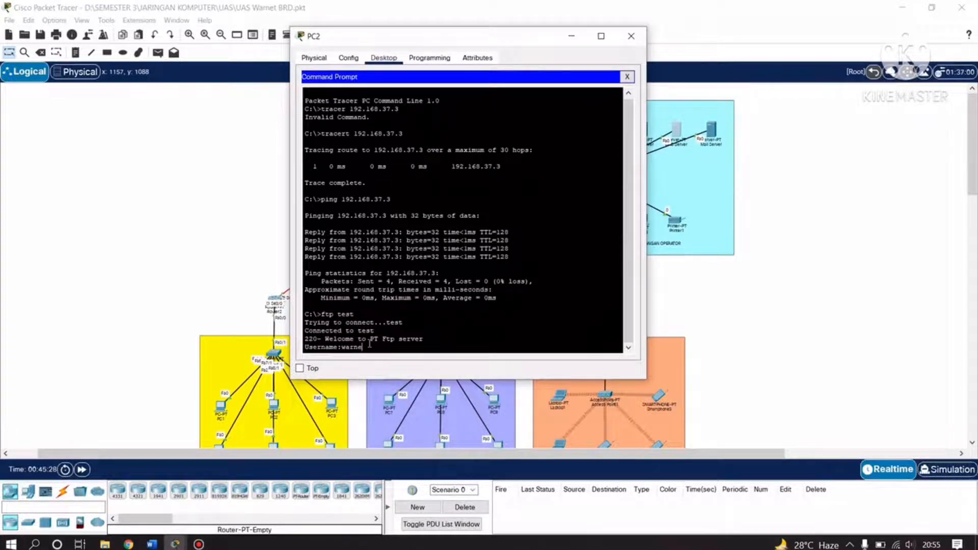
key(Return)
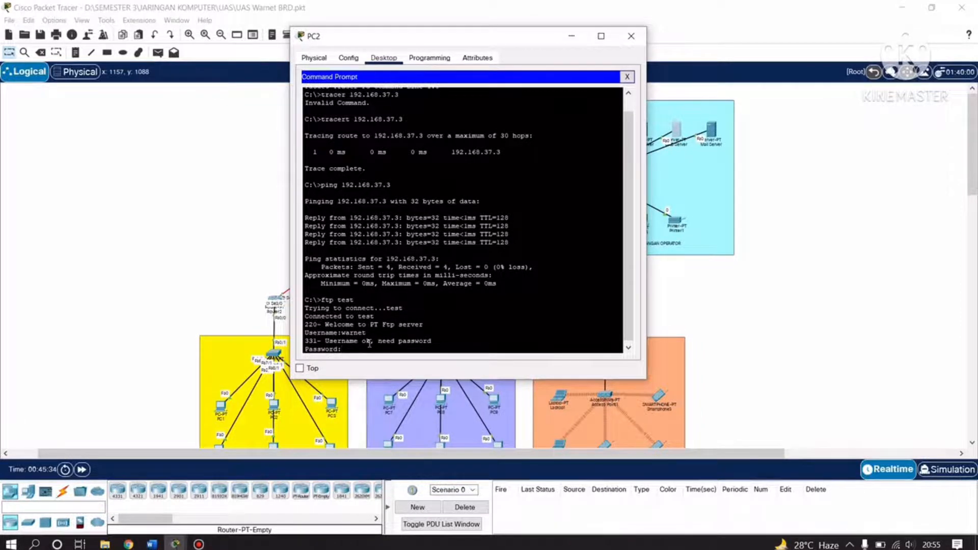
key(Return)
Highlight the FTP login output on PC2, then quit the FTP session.
drag(396, 348, 302, 325)
click(386, 335)
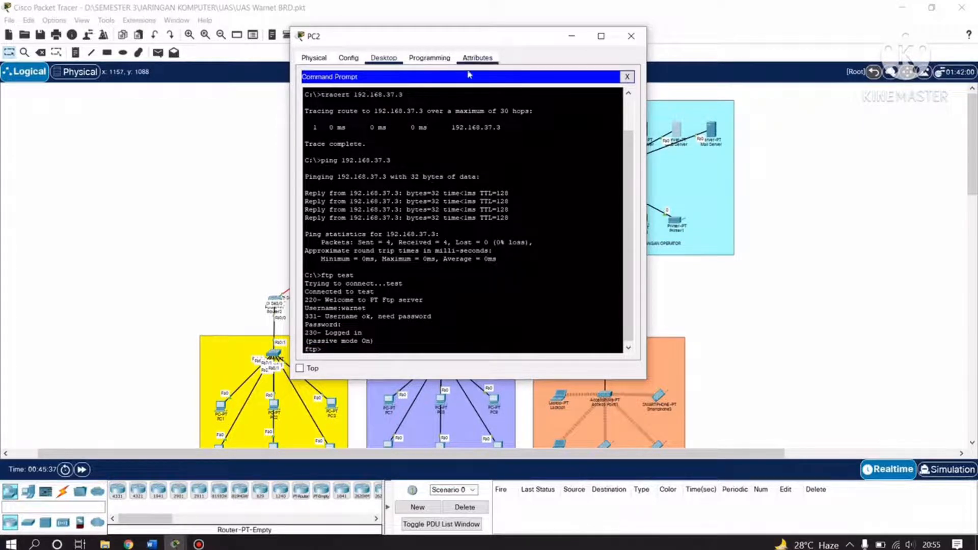
click(367, 350)
drag(394, 342, 304, 324)
click(390, 342)
drag(389, 342, 304, 284)
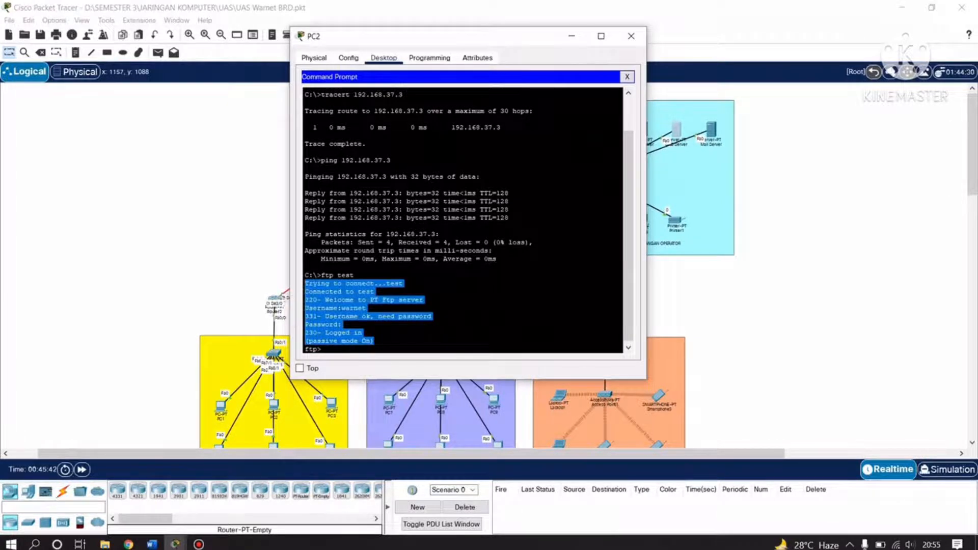
click(359, 350)
drag(336, 37, 445, 27)
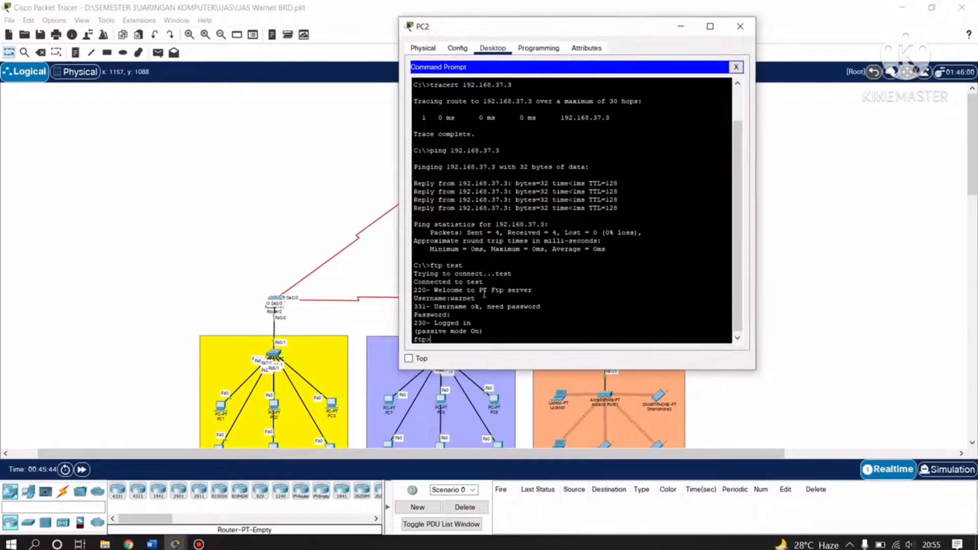
drag(522, 327, 414, 264)
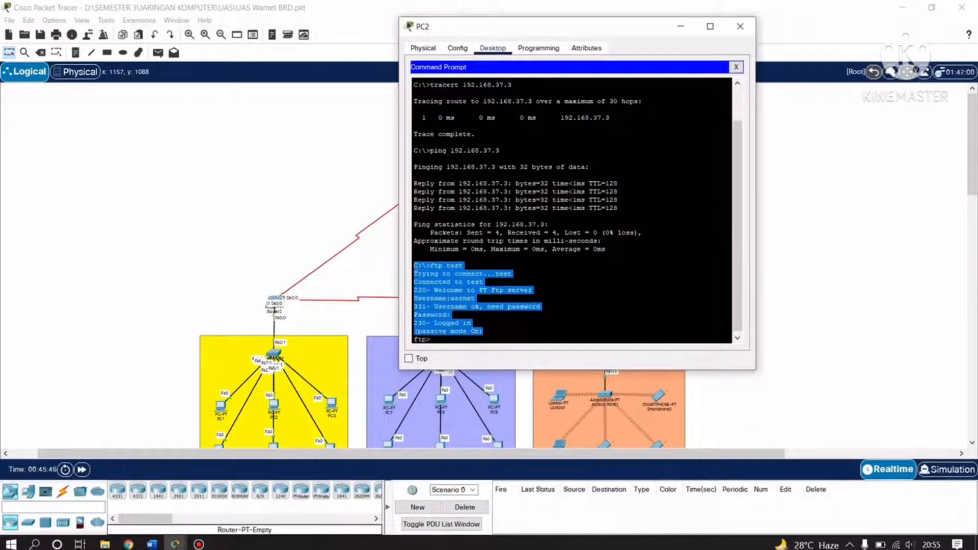
click(454, 335)
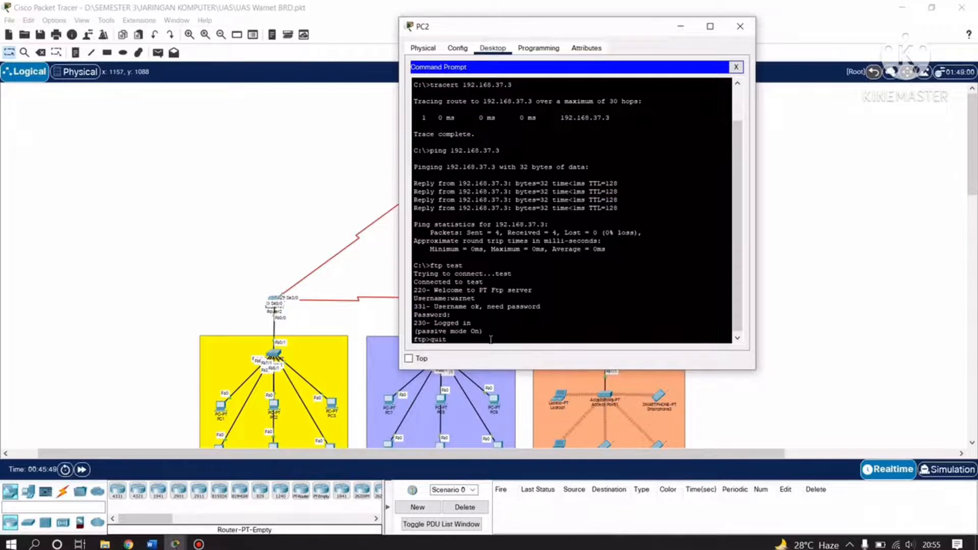
text(quit)
key(Return)
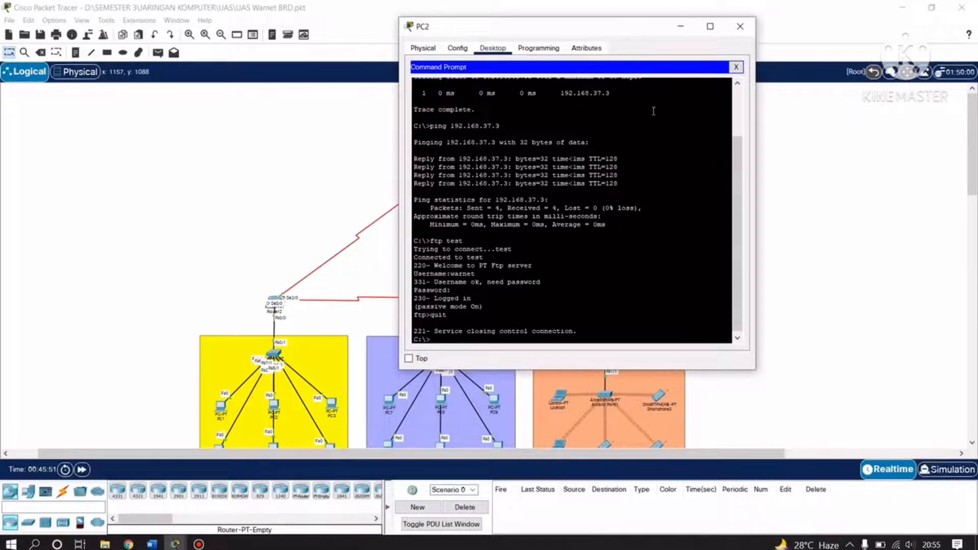
Open PC2's Text Editor and type 'SELAMAT DATANG DI WARNET BRD ESPORT CAFE TULUNGAGUNG'.
click(736, 67)
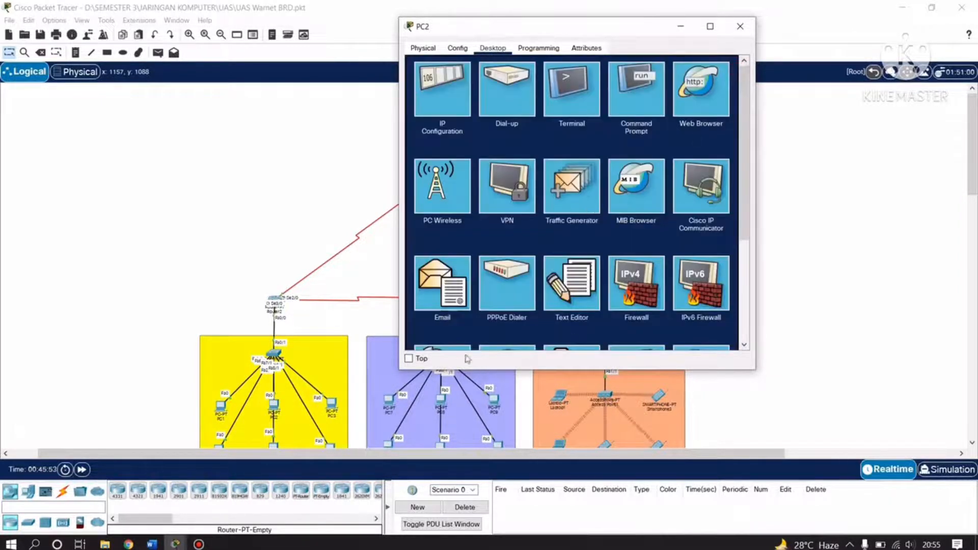
scroll(554, 279, down, 1)
scroll(509, 283, up, 1)
click(567, 279)
click(456, 110)
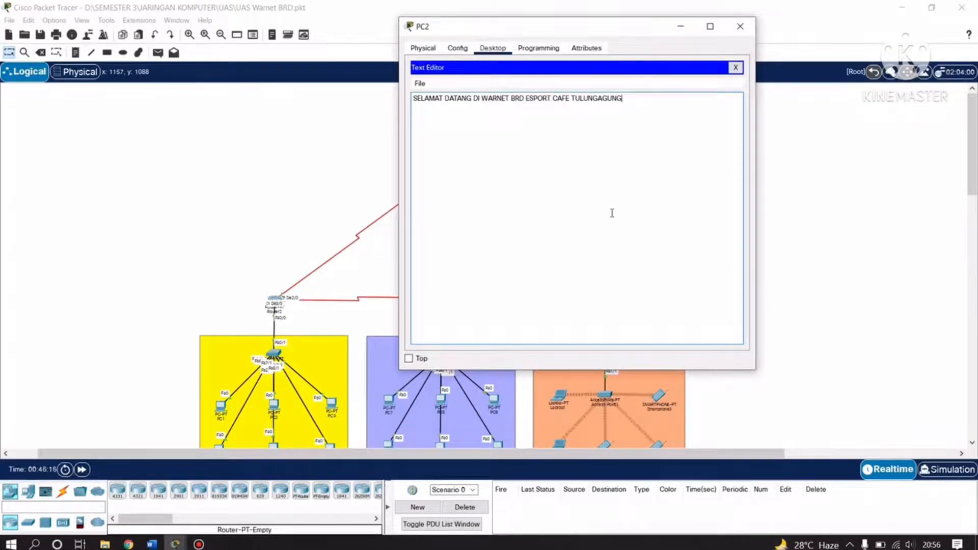
Save the text as brd.txt and close the Text Editor.
key(ctrl+s)
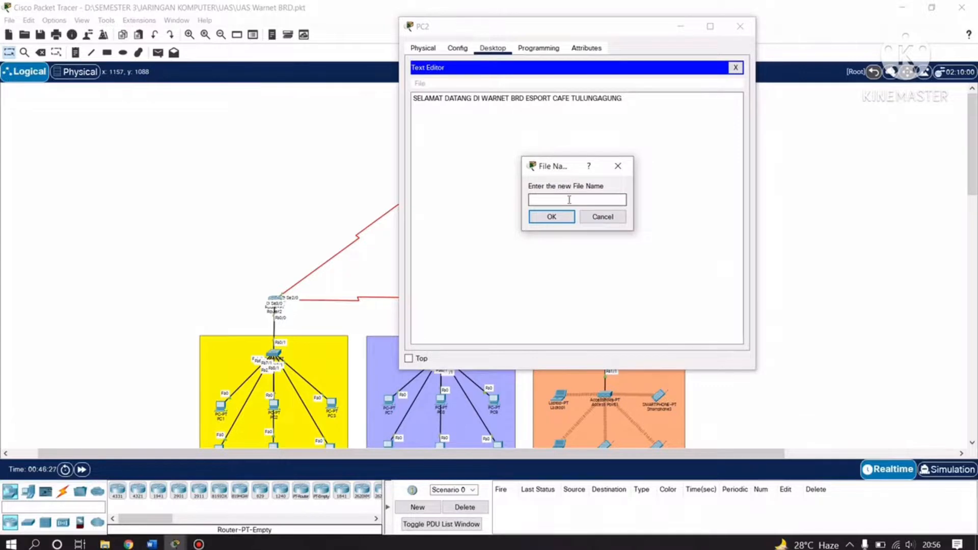
text(B)
key(BackSpace)
text(brd.txt)
click(553, 218)
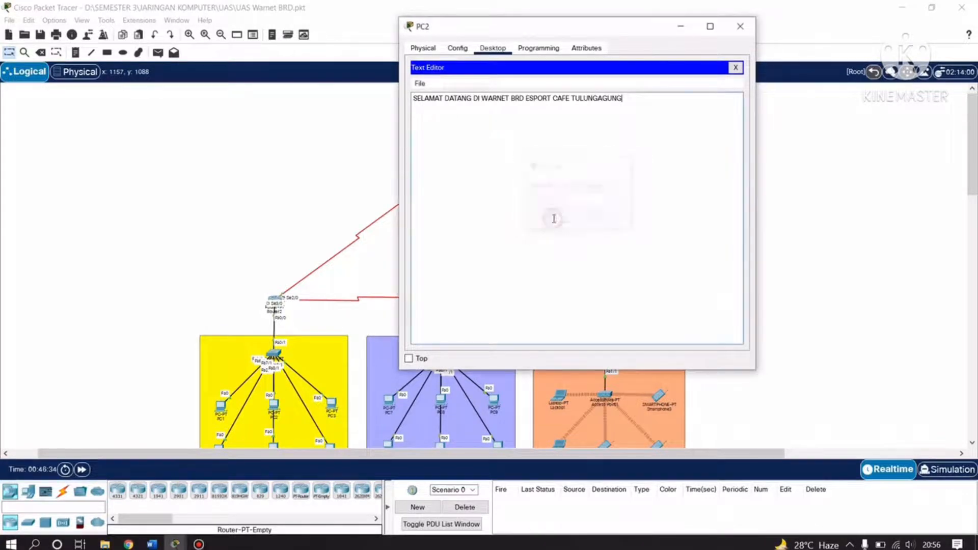
click(735, 67)
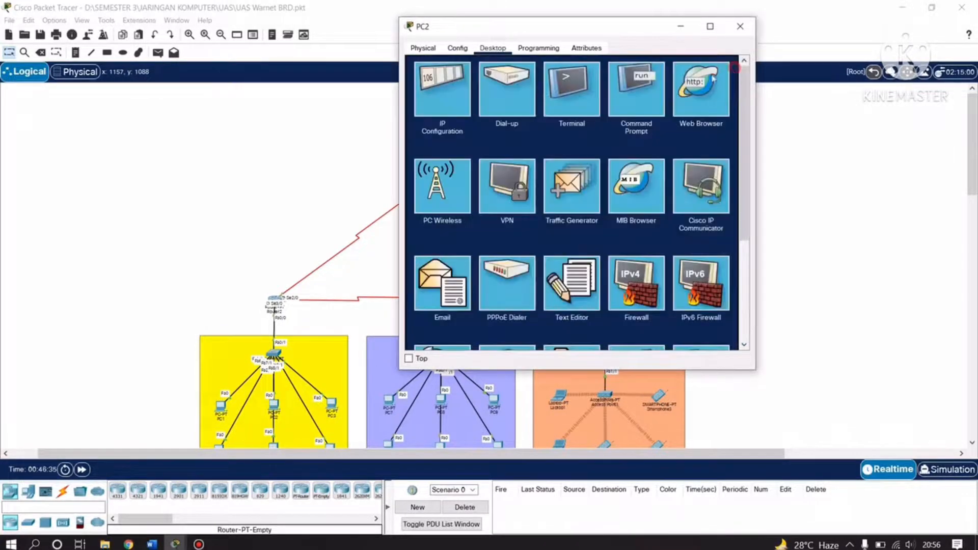
List PC2's files with dir and point out the brd.txt entry.
drag(572, 31, 517, 110)
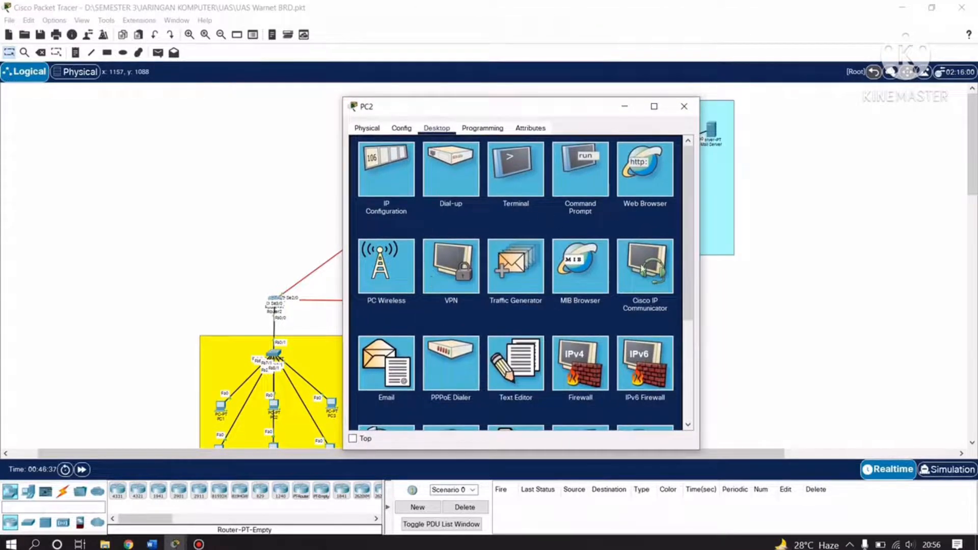
click(571, 171)
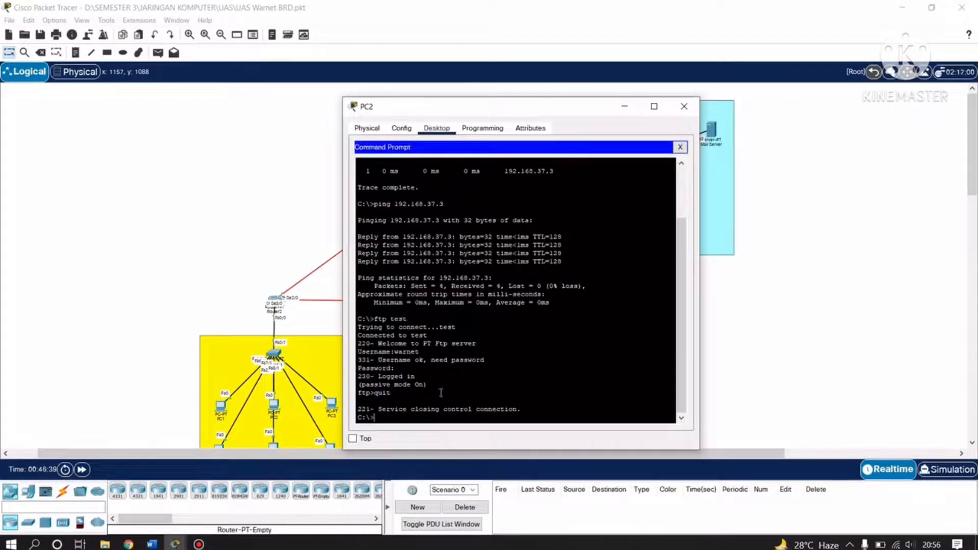
text(dir)
key(Return)
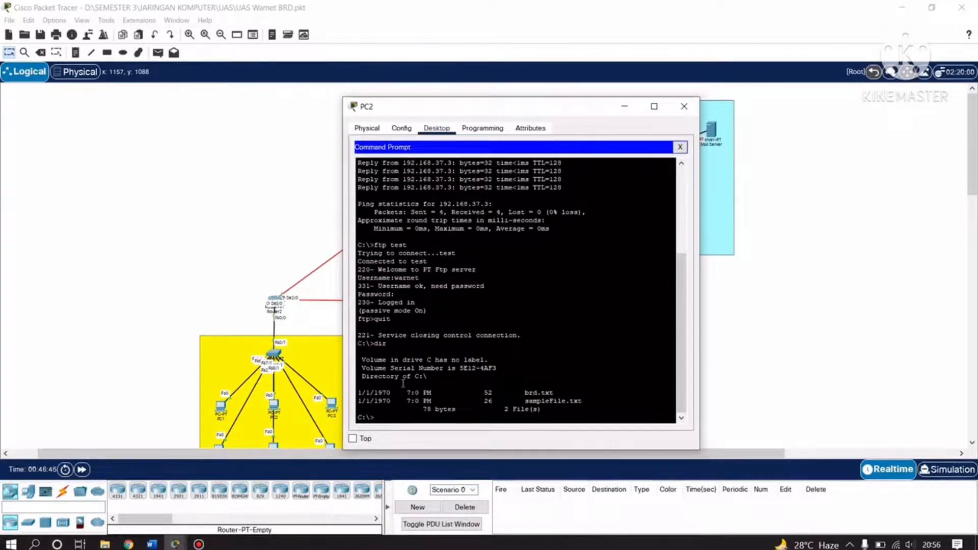
mouse_move(362, 357)
mouse_down()
mouse_move(473, 378)
mouse_move(562, 409)
mouse_move(584, 401)
mouse_up()
click(586, 377)
mouse_move(407, 391)
mouse_down()
mouse_move(548, 383)
mouse_move(562, 392)
mouse_move(406, 395)
mouse_up()
double_click(564, 393)
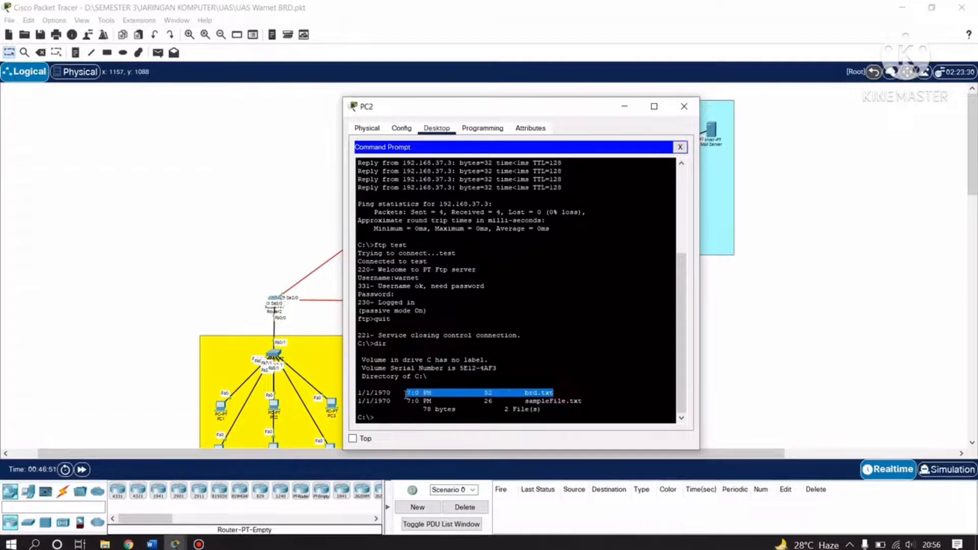
mouse_move(562, 392)
mouse_down()
mouse_move(406, 392)
mouse_move(554, 392)
mouse_up()
double_click(568, 391)
drag(507, 106, 246, 71)
scroll(571, 370, down, 3)
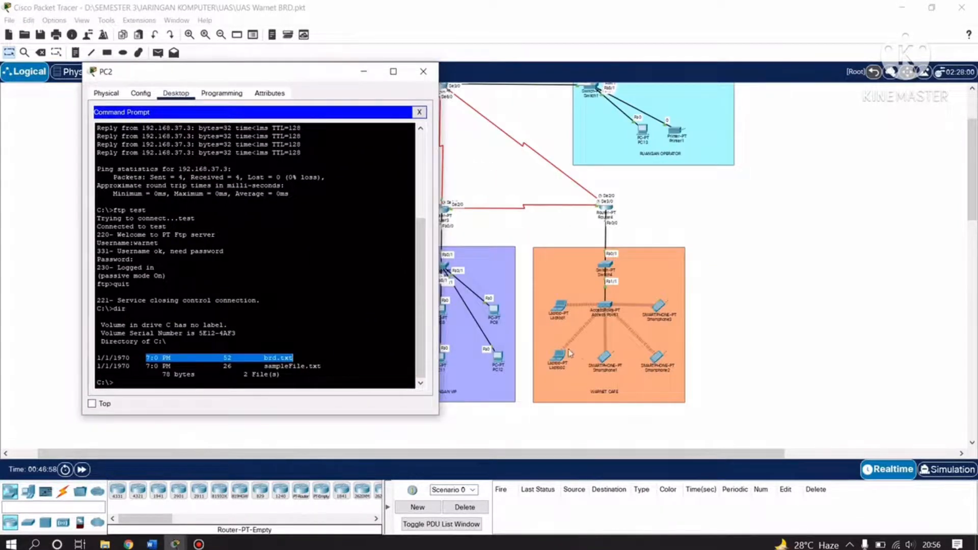
scroll(484, 213, up, 3)
drag(289, 76, 632, 83)
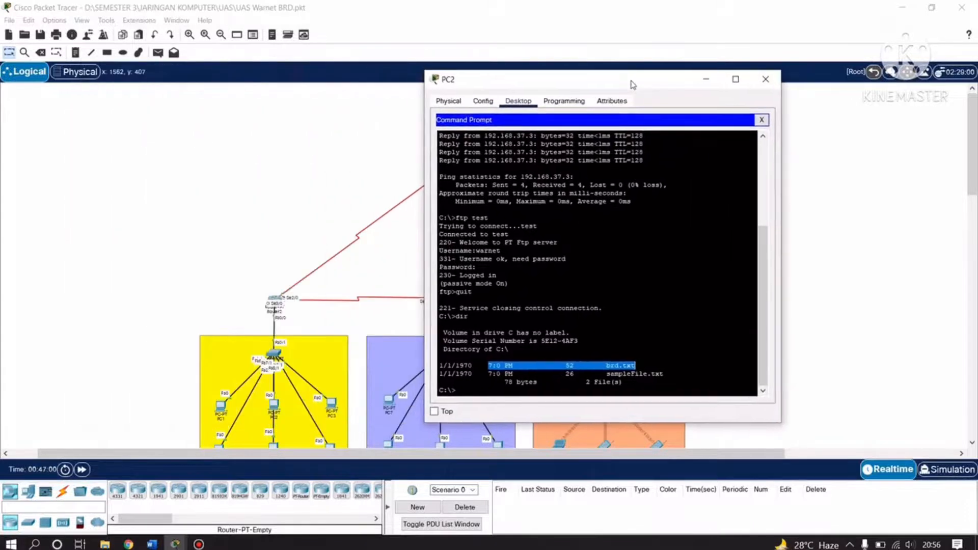
click(646, 369)
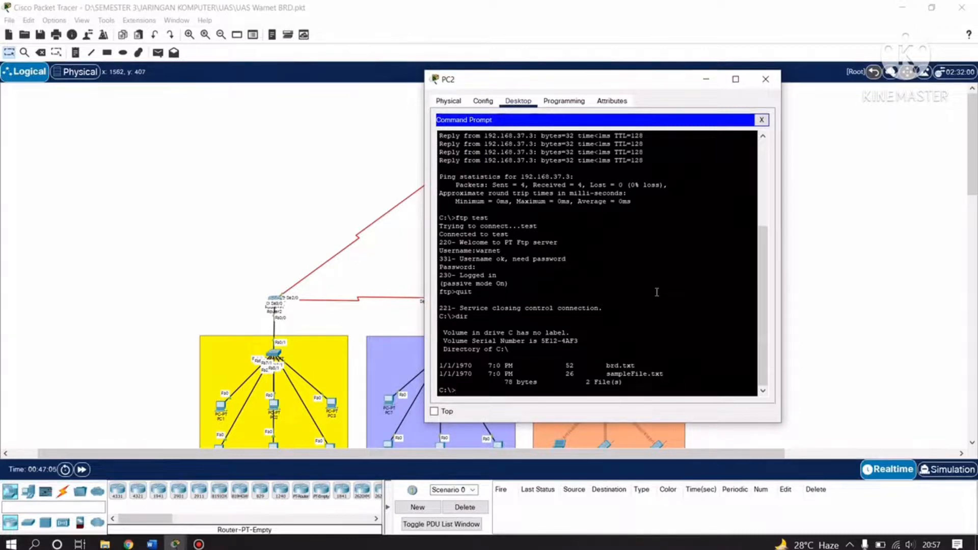
Try put brd.txt at the local C:\> prompt, which fails as an invalid command.
text(put)
text(brd.txt)
key(Return)
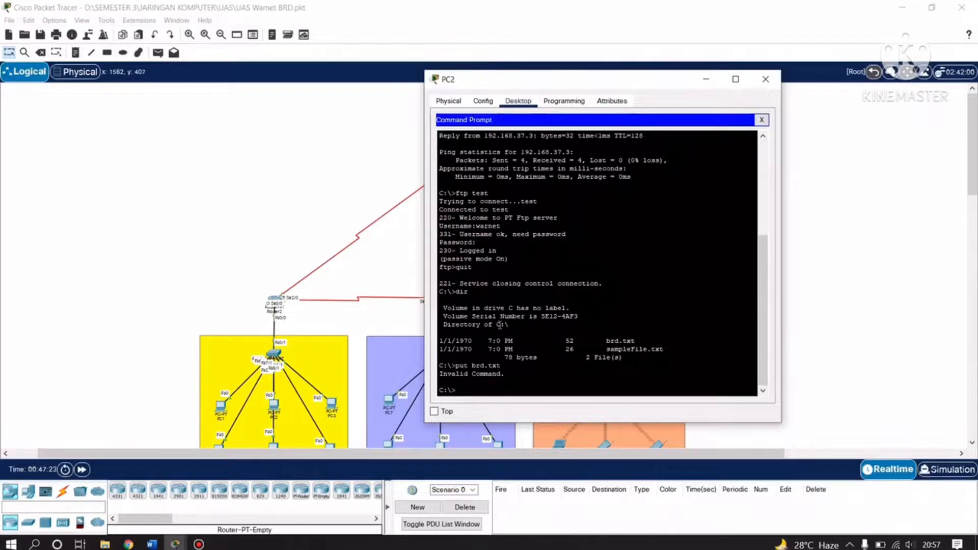
drag(526, 373, 467, 341)
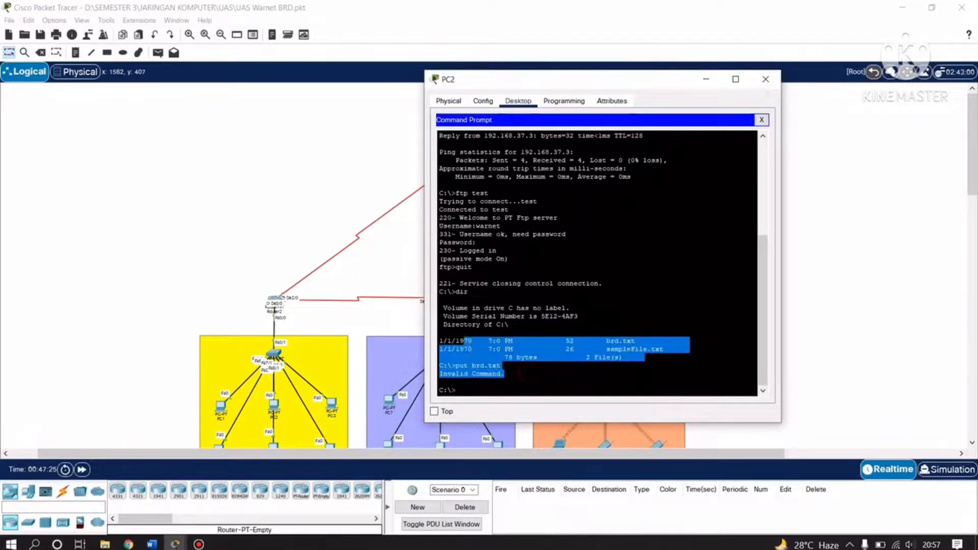
click(480, 391)
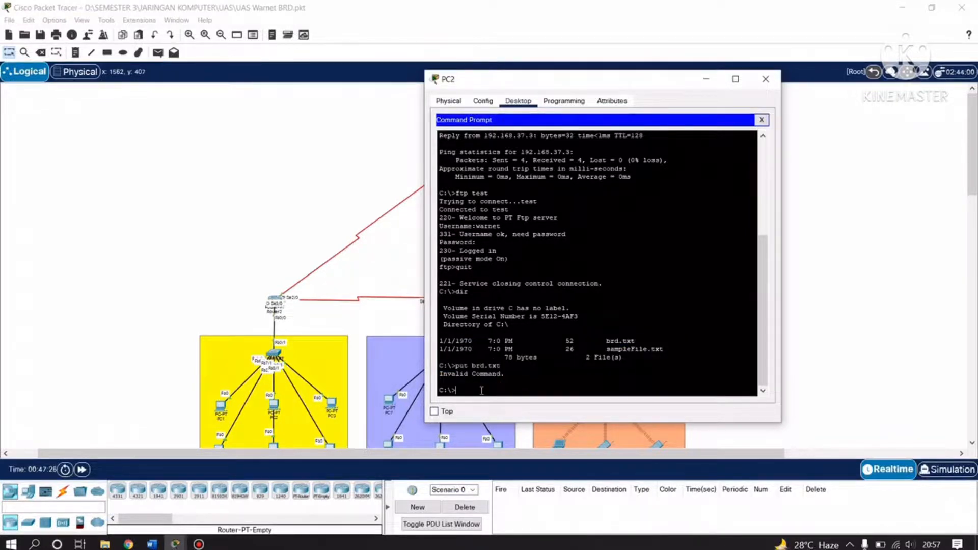
Connect to the test FTP server with ftp test and log in with the FTP username and password.
text(ftp)
drag(511, 369, 457, 367)
drag(520, 377, 458, 364)
click(485, 391)
text(test)
key(Return)
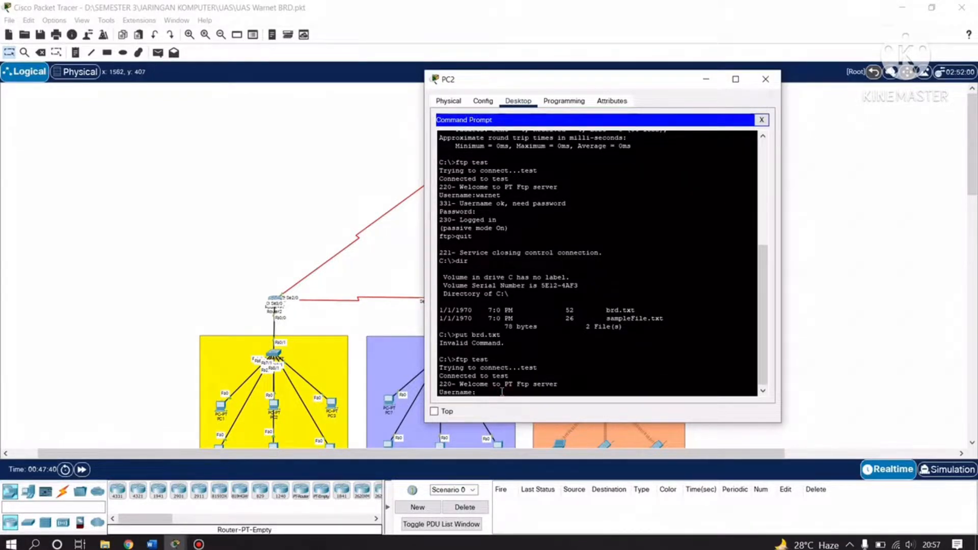
text(wan)
key(BackSpace)
key(BackSpace)
key(BackSpace)
key(BackSpace)
text(rnet)
key(Return)
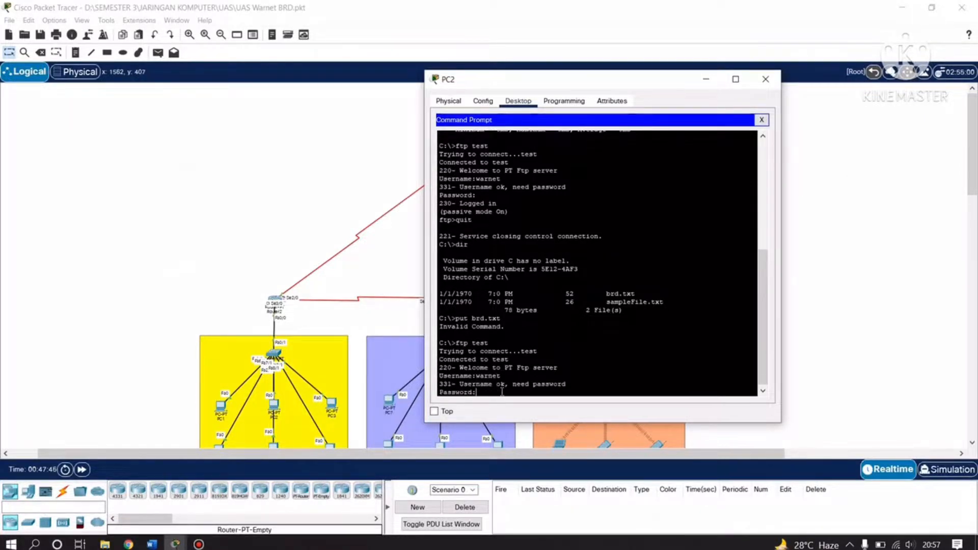
key(Return)
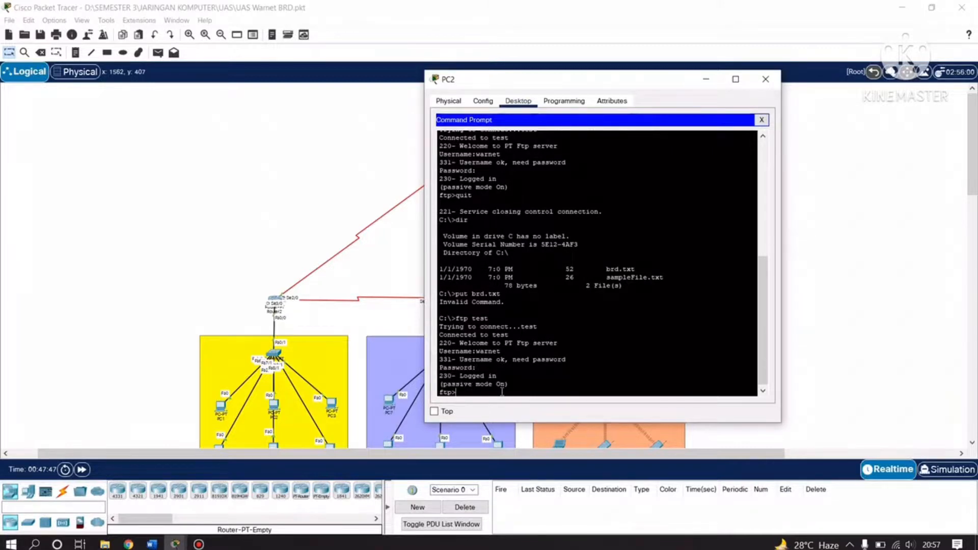
Upload brd.txt to the server with put brd.txt.
scroll(522, 373, up, 3)
scroll(522, 374, down, 3)
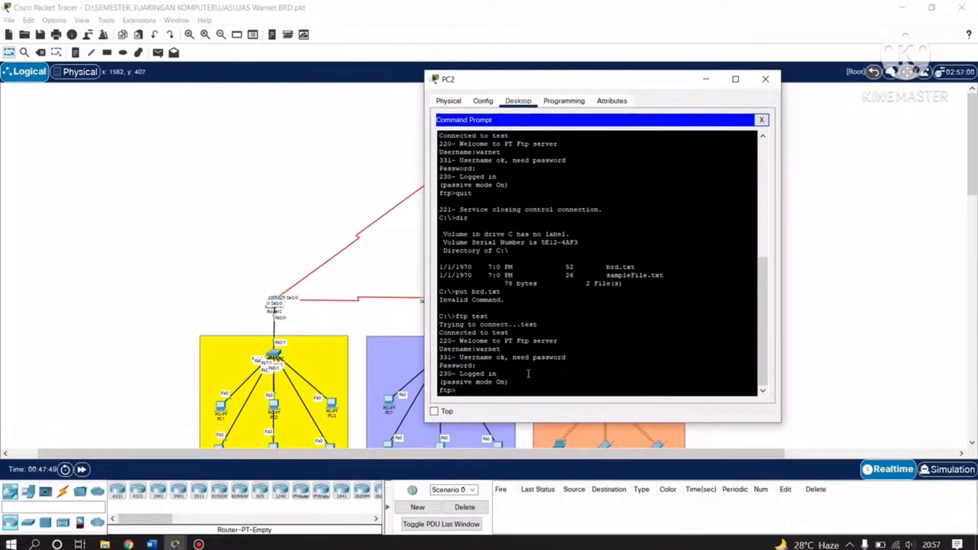
drag(517, 383, 464, 374)
click(535, 382)
click(496, 392)
click(497, 383)
click(487, 392)
text(put brd.txt)
key(Return)
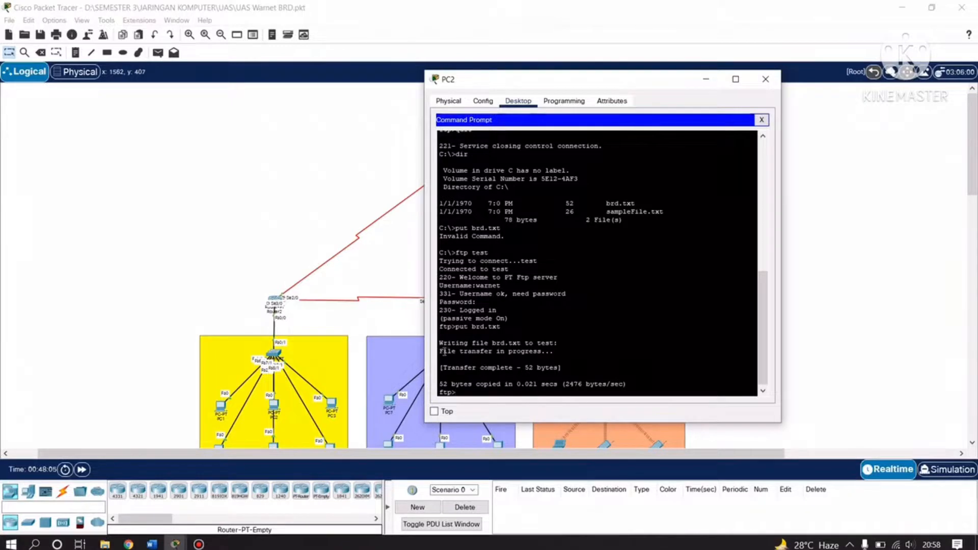
Point out the 52-byte transfer complete confirmation, then quit the FTP session.
drag(438, 352, 550, 352)
click(585, 368)
drag(564, 367, 429, 365)
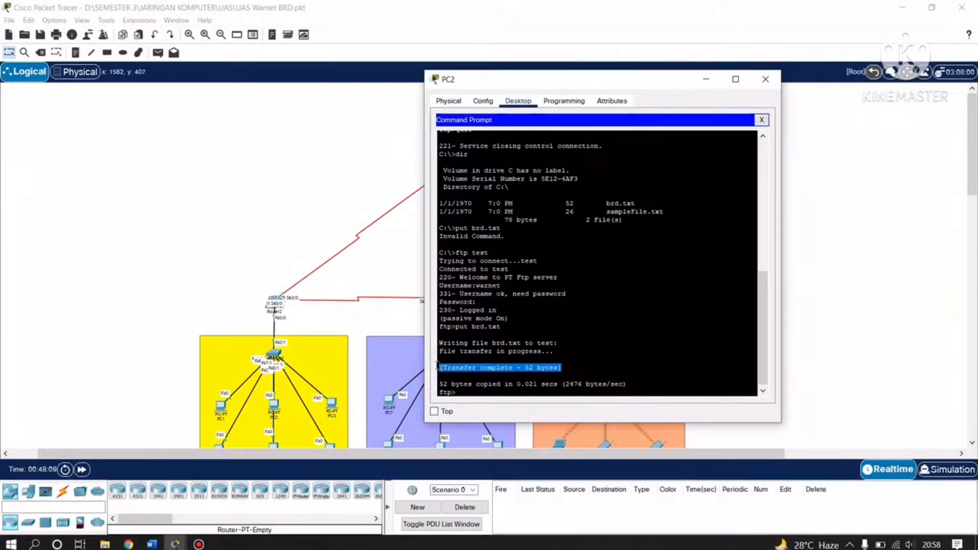
click(585, 363)
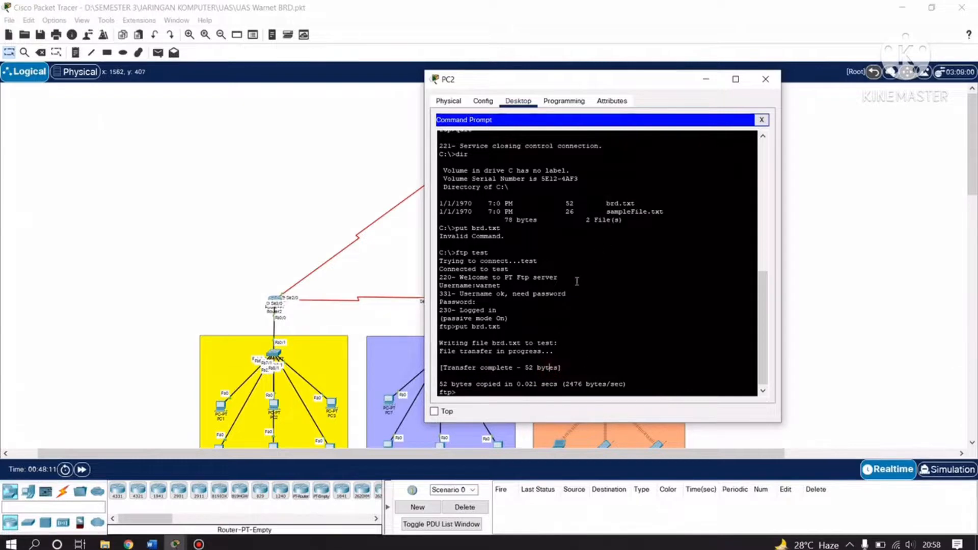
drag(563, 368, 438, 367)
click(483, 372)
text(quit)
key(Return)
Close PC2, open Laptop2's Command Prompt and list its files with dir.
click(765, 79)
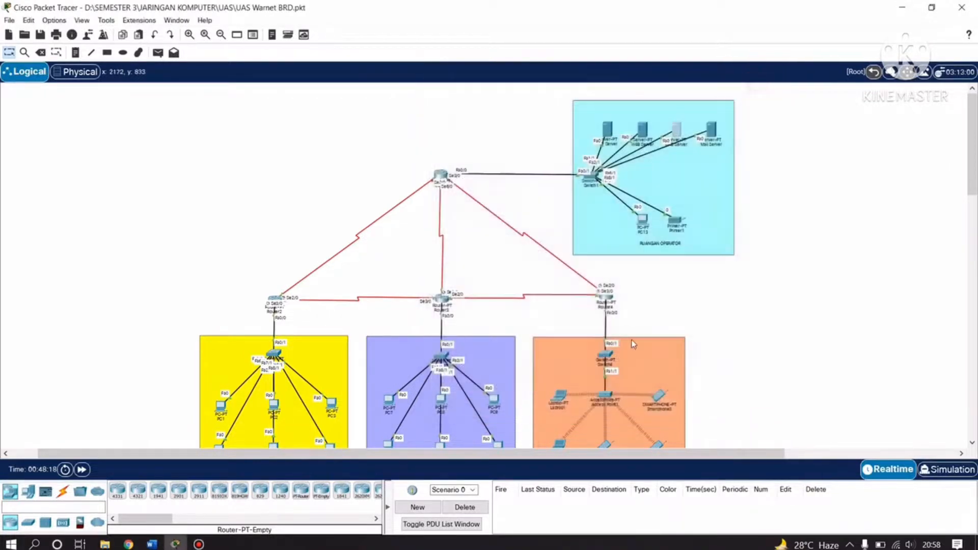
scroll(633, 344, down, 5)
scroll(605, 289, up, 3)
click(559, 358)
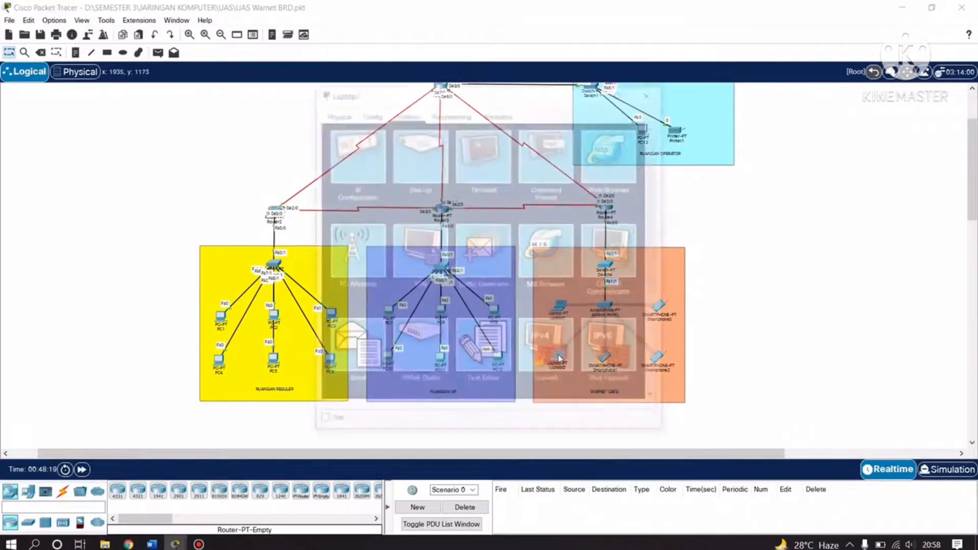
click(551, 157)
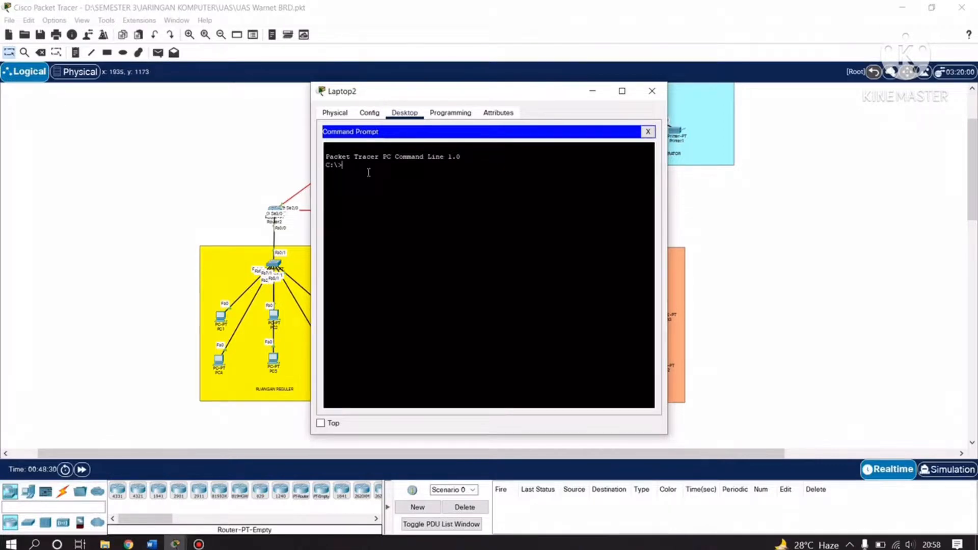
text(dir)
key(Return)
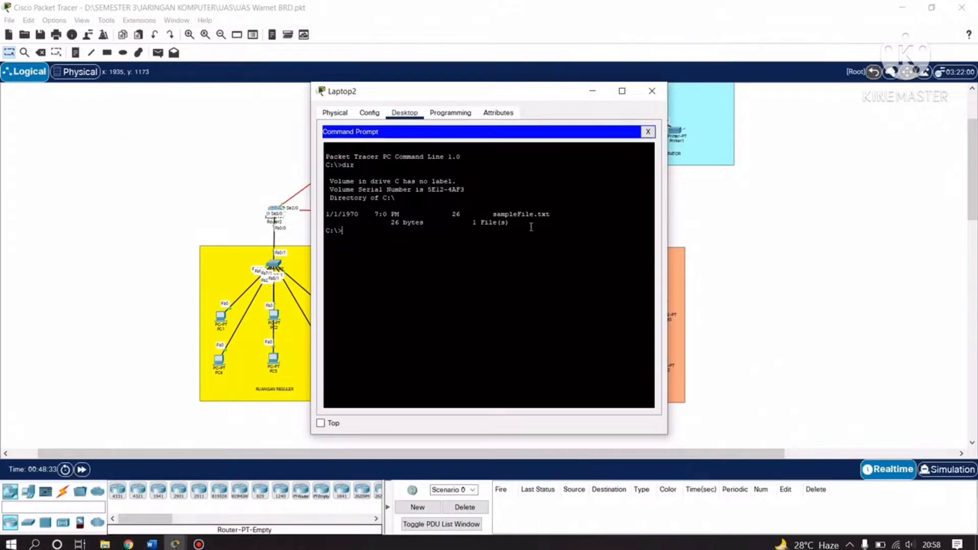
Highlight the sampleFile.txt (26 bytes) entry in Laptop2's listing.
drag(577, 211, 370, 214)
drag(530, 222, 375, 214)
click(554, 220)
drag(540, 225, 375, 214)
drag(541, 225, 375, 214)
click(543, 219)
drag(543, 219, 375, 215)
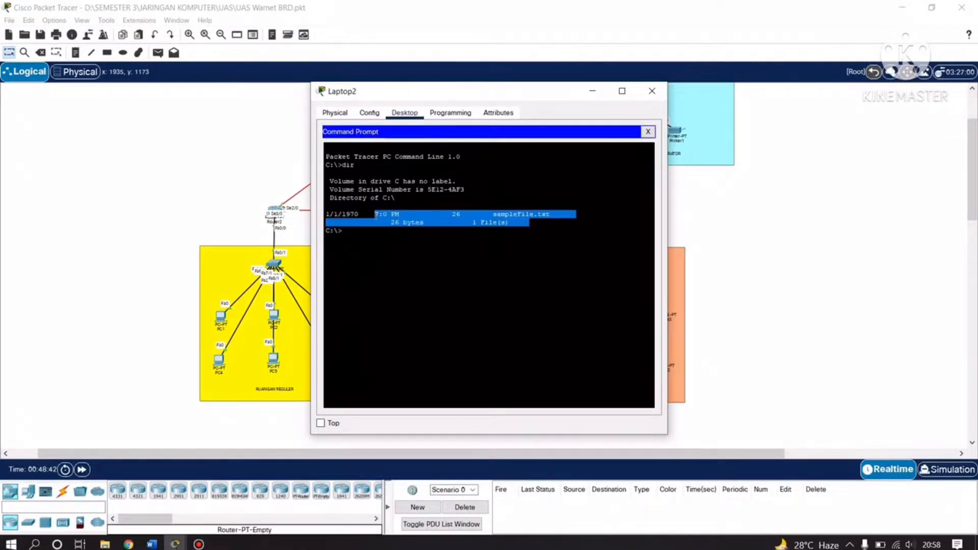
click(531, 232)
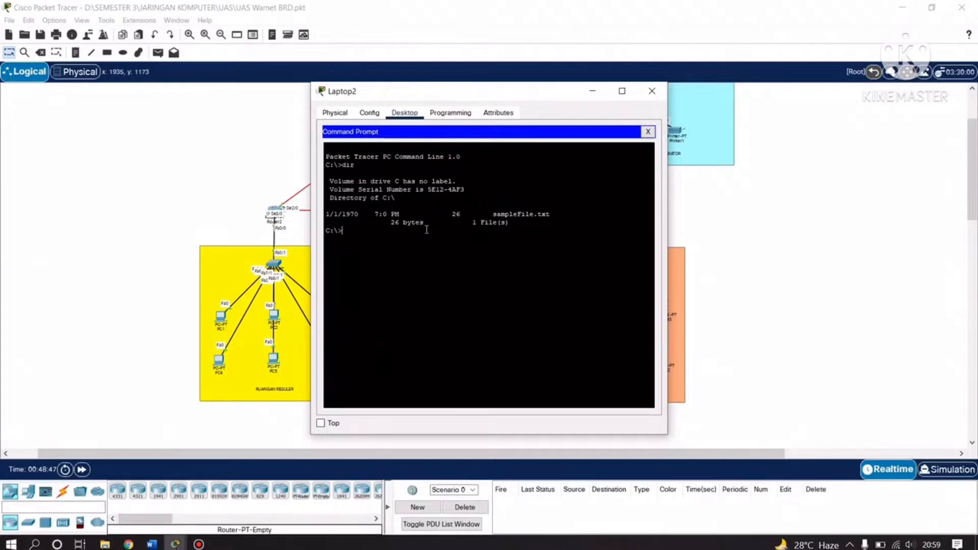
Connect Laptop2 to the test FTP server with ftp test and log in.
text(ftp test)
key(Return)
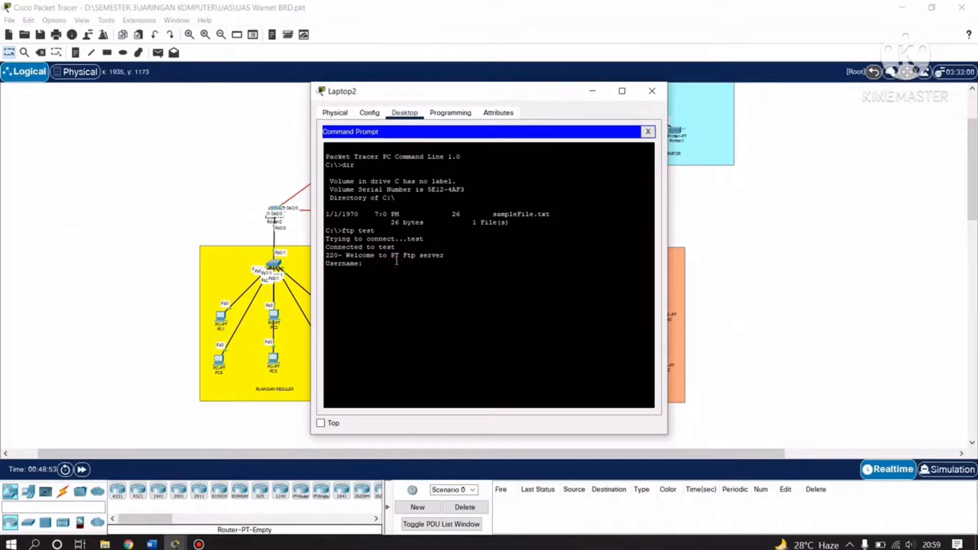
text(warnet)
key(Return)
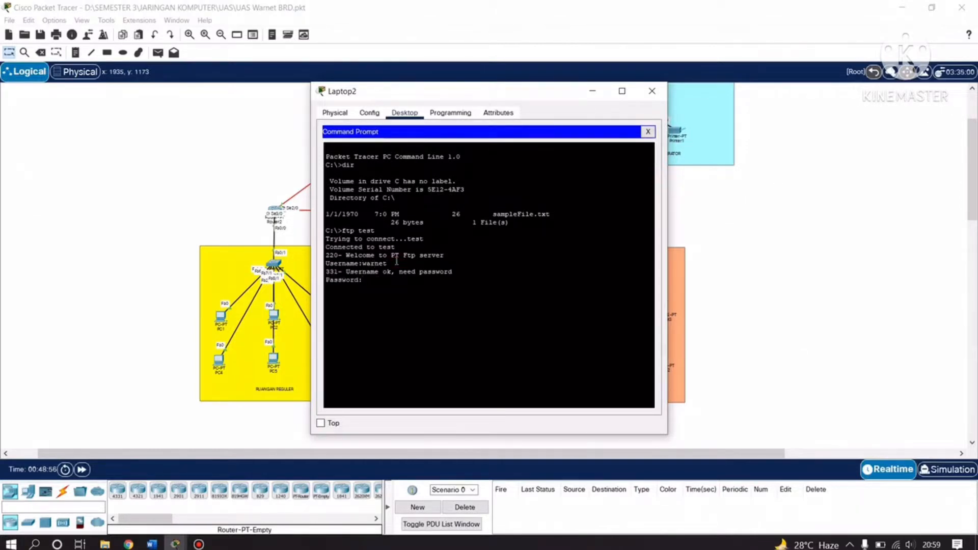
key(Return)
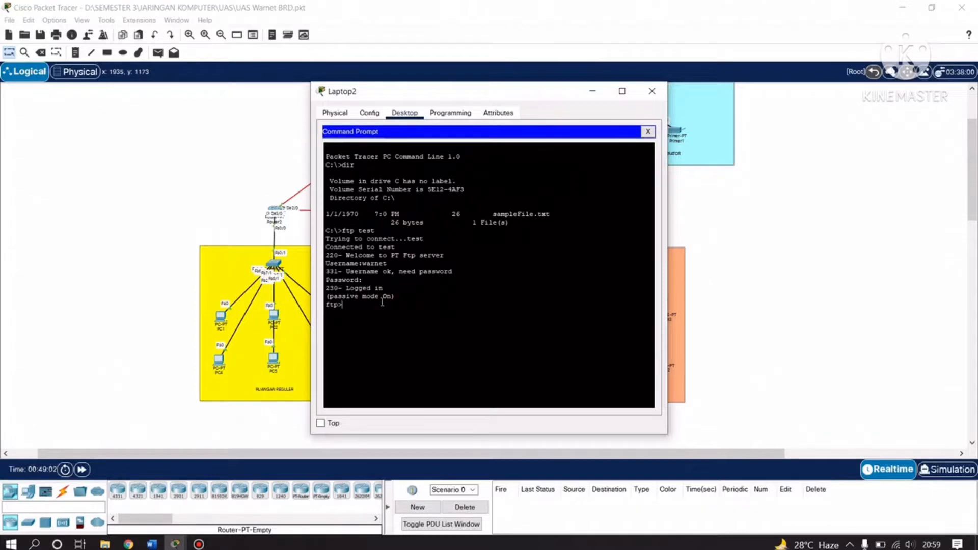
Download brd.txt with get and point out the 'Transfer complete - 52 bytes' line.
text(get)
drag(477, 97, 712, 107)
click(602, 315)
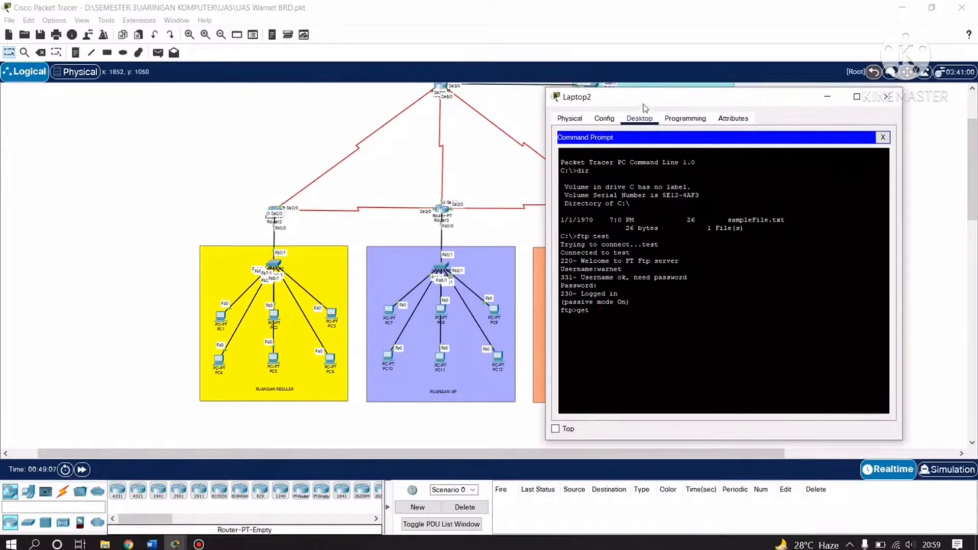
drag(644, 108, 370, 122)
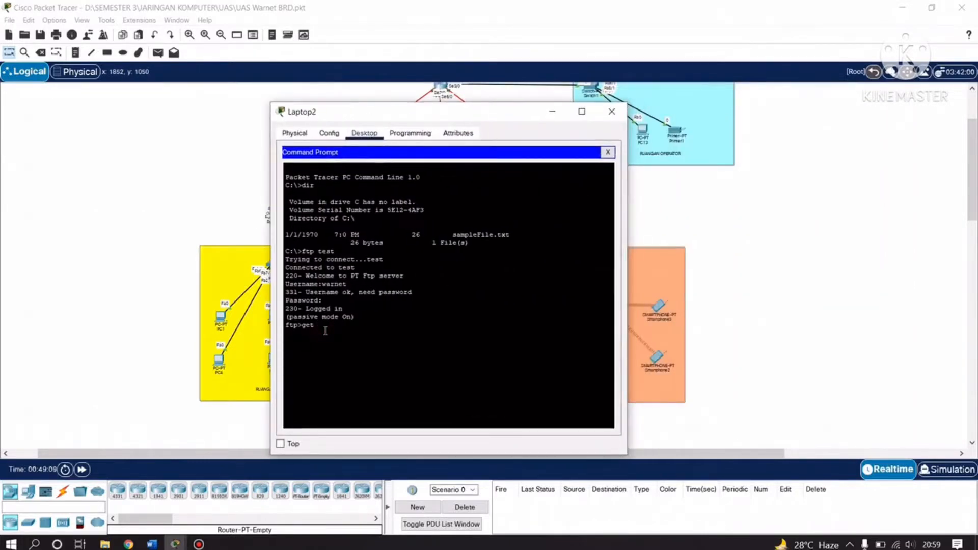
text(brd.txt)
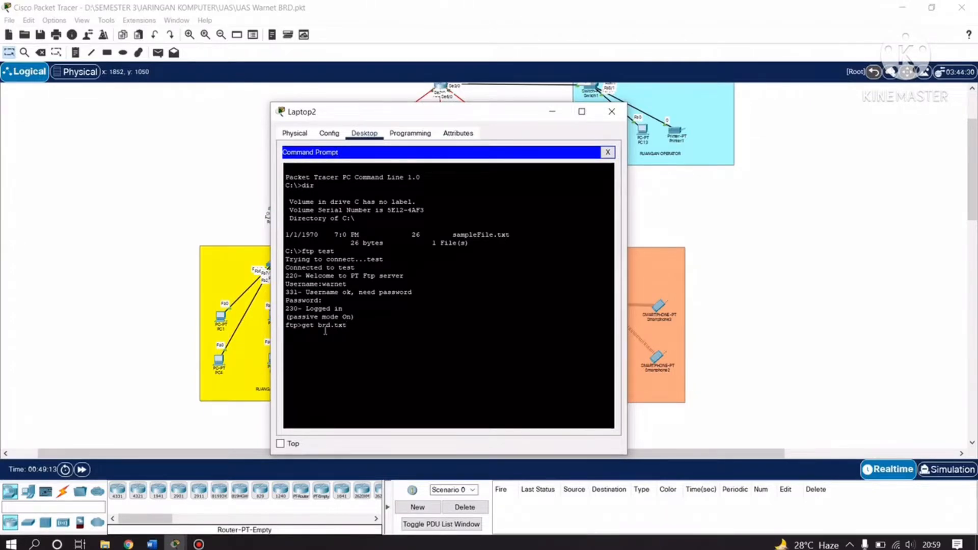
key(Return)
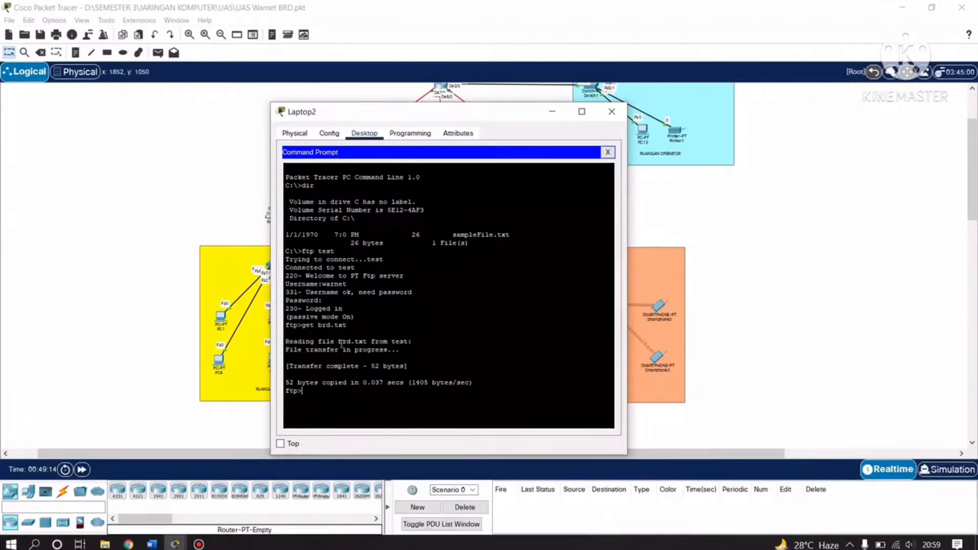
drag(430, 364, 304, 361)
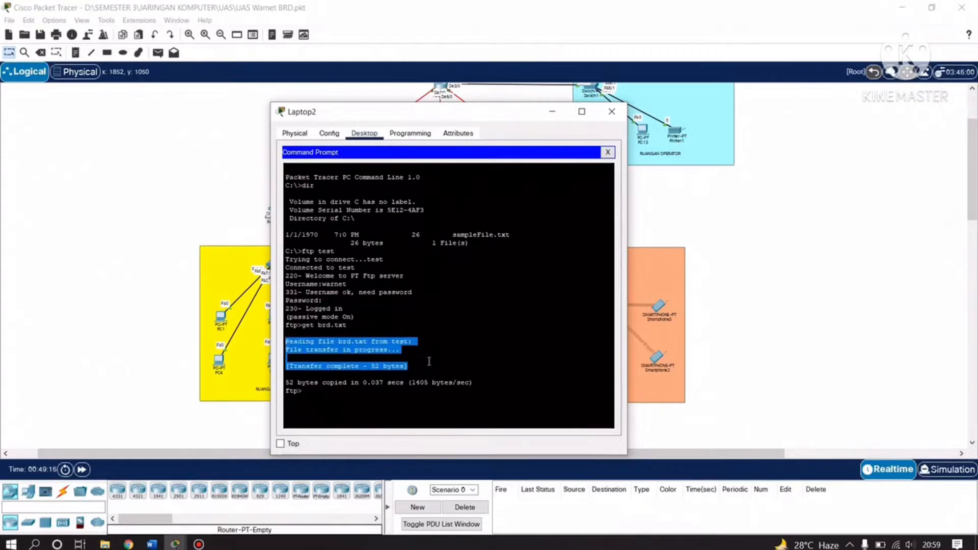
click(429, 361)
drag(514, 391, 286, 300)
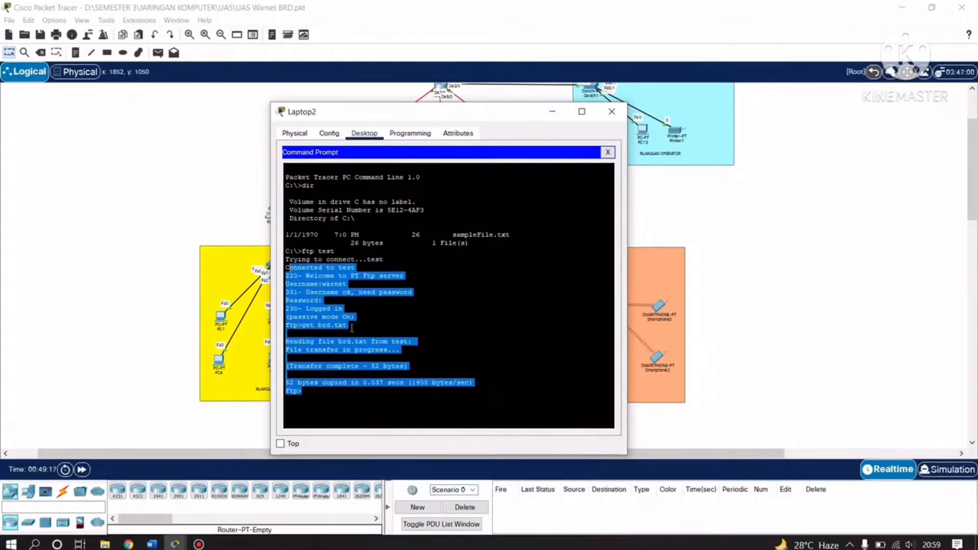
click(433, 396)
drag(410, 366, 284, 367)
click(443, 372)
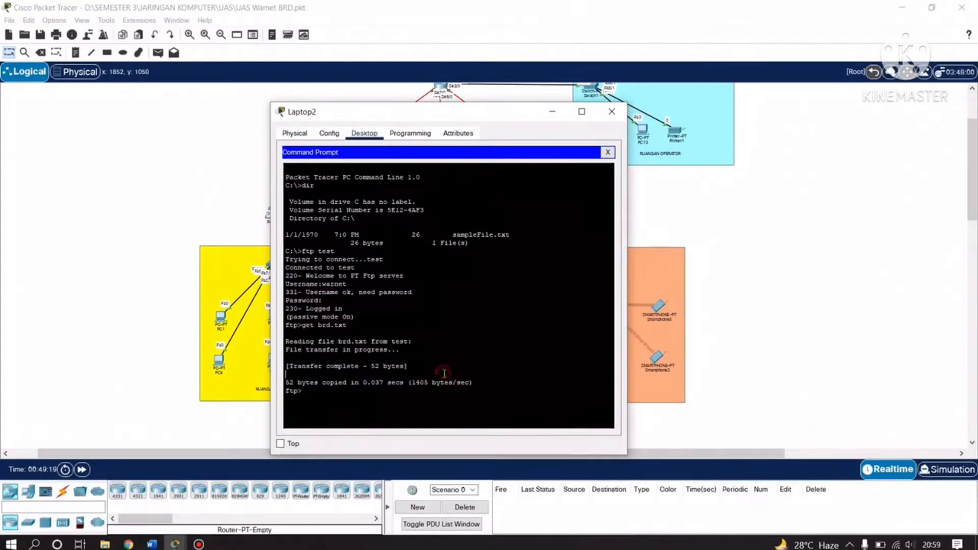
click(337, 400)
Quit the FTP session and run dir, showing brd.txt (52 bytes) beside sampleFile.txt.
text(quit)
key(Return)
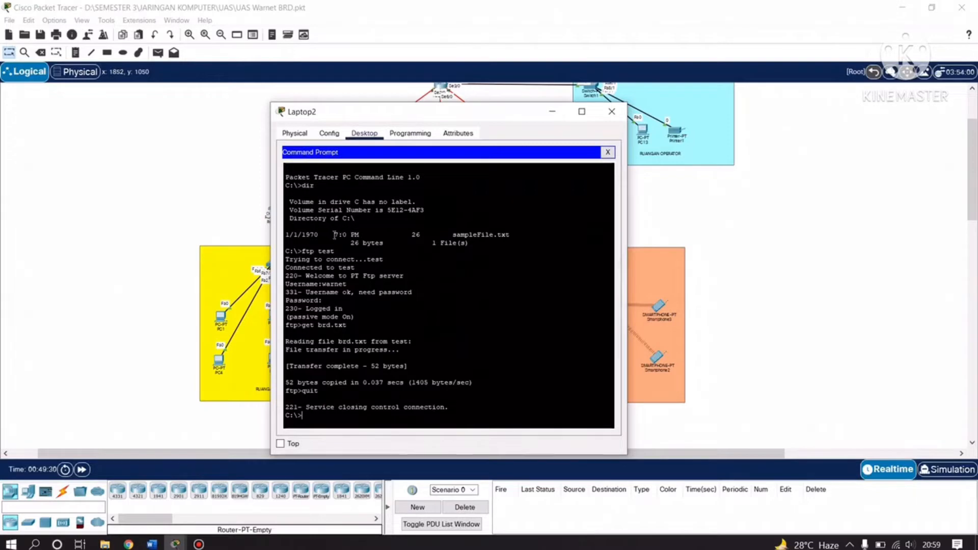
drag(334, 234, 279, 232)
click(489, 245)
key(Return)
drag(484, 399, 337, 400)
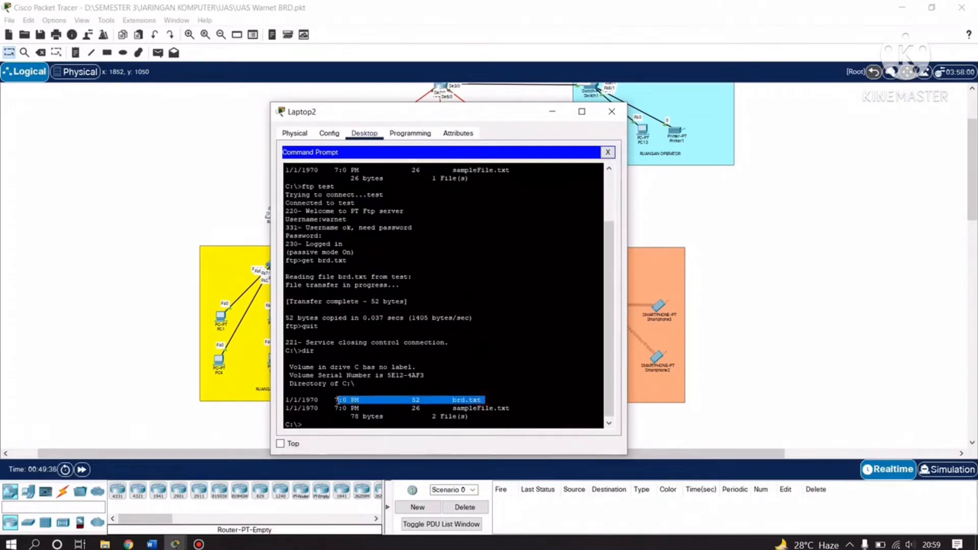
click(512, 392)
drag(490, 399, 288, 395)
click(495, 395)
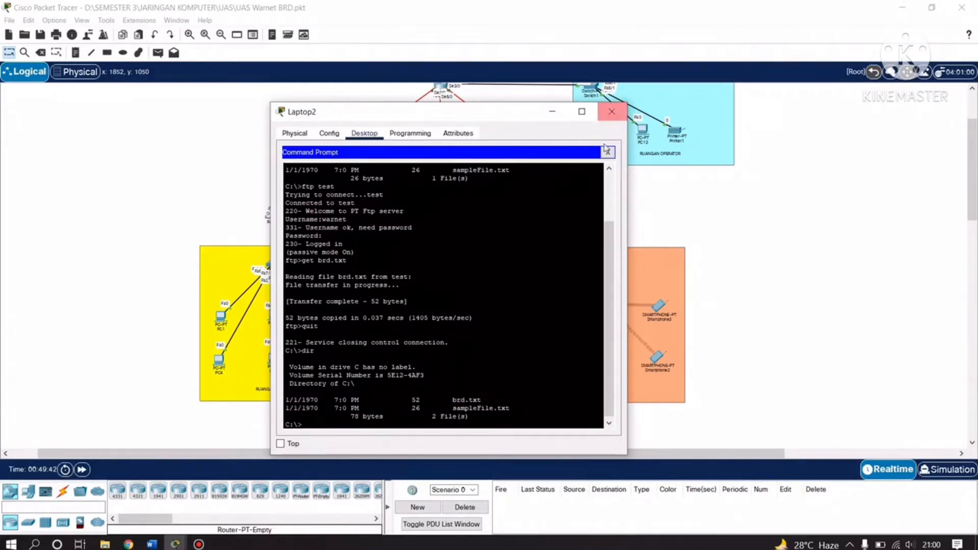
Find brd.txt in Laptop2's Text Editor open-file list, cancel, and close Laptop2's window.
click(608, 152)
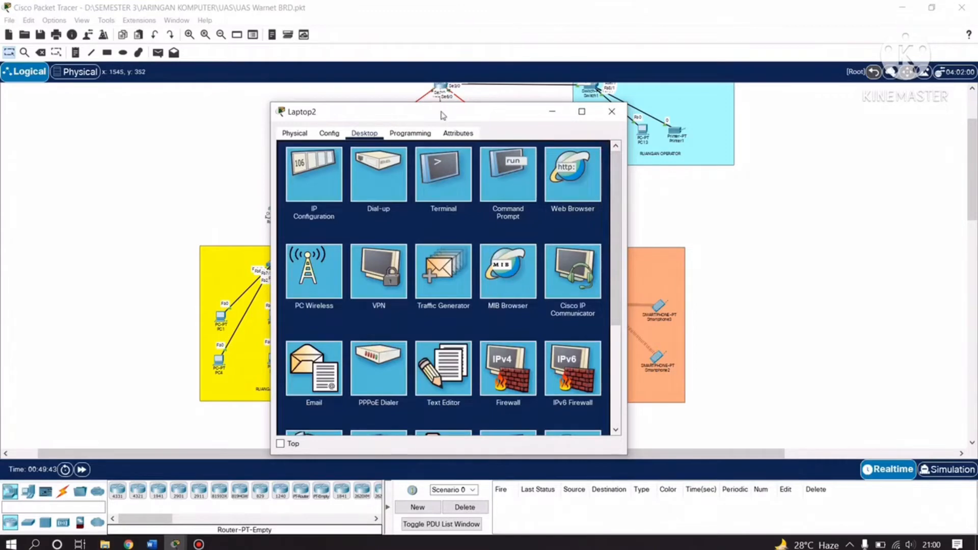
drag(440, 110, 563, 97)
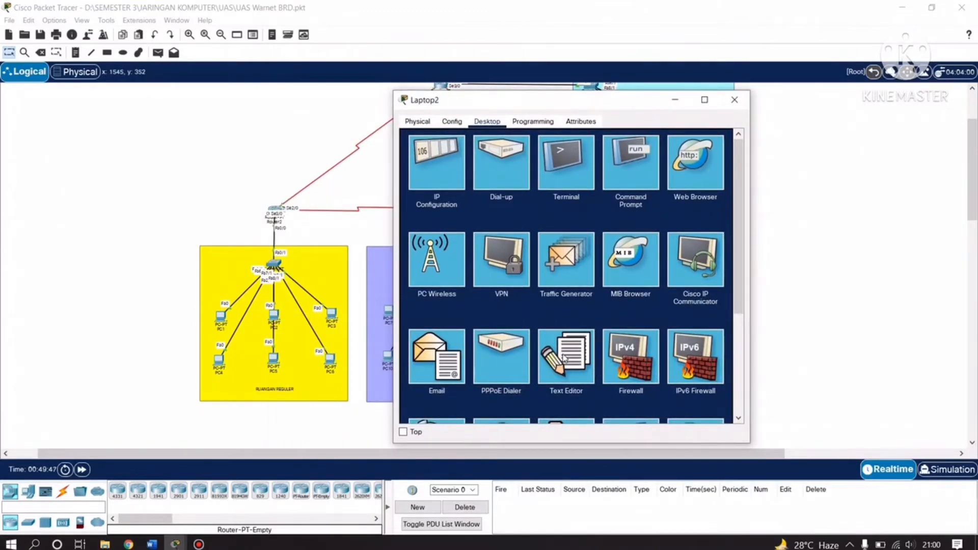
click(564, 360)
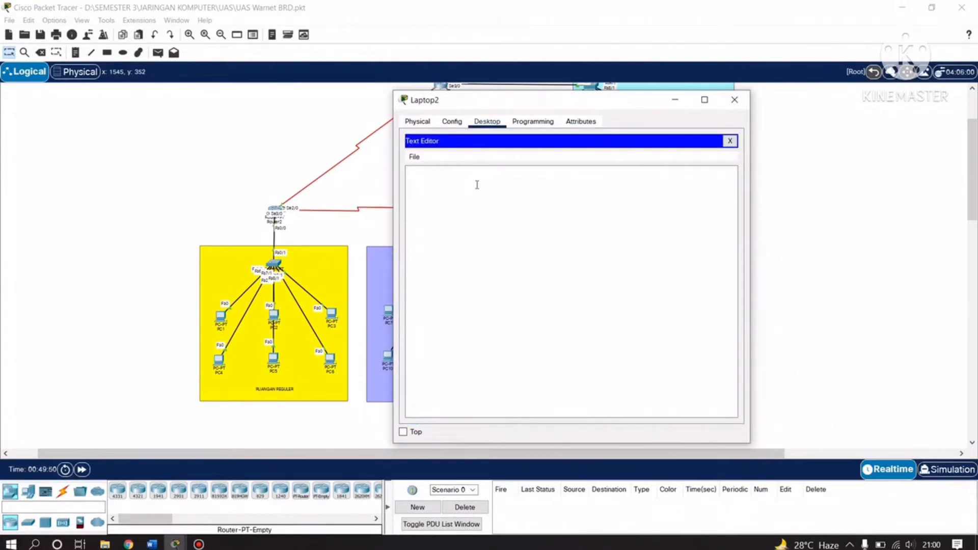
click(555, 257)
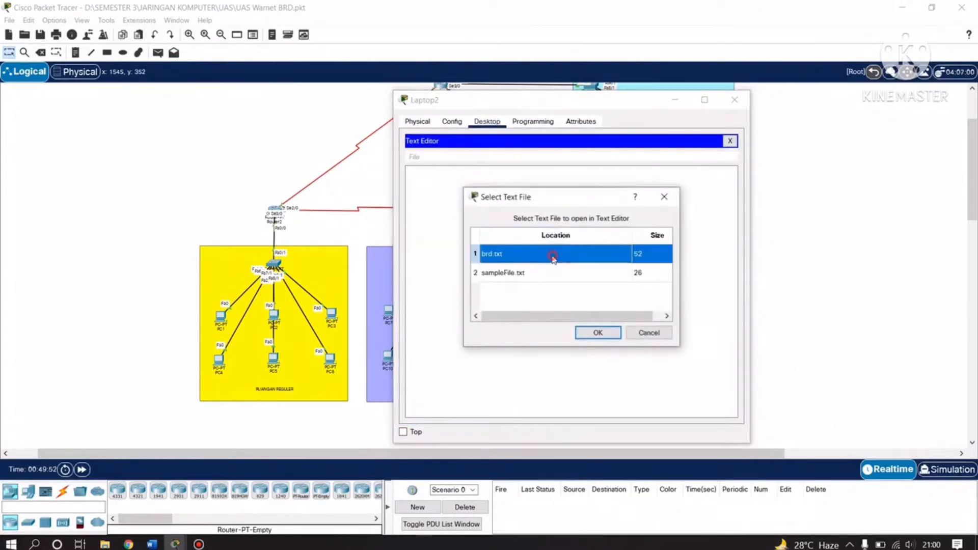
drag(552, 199, 644, 184)
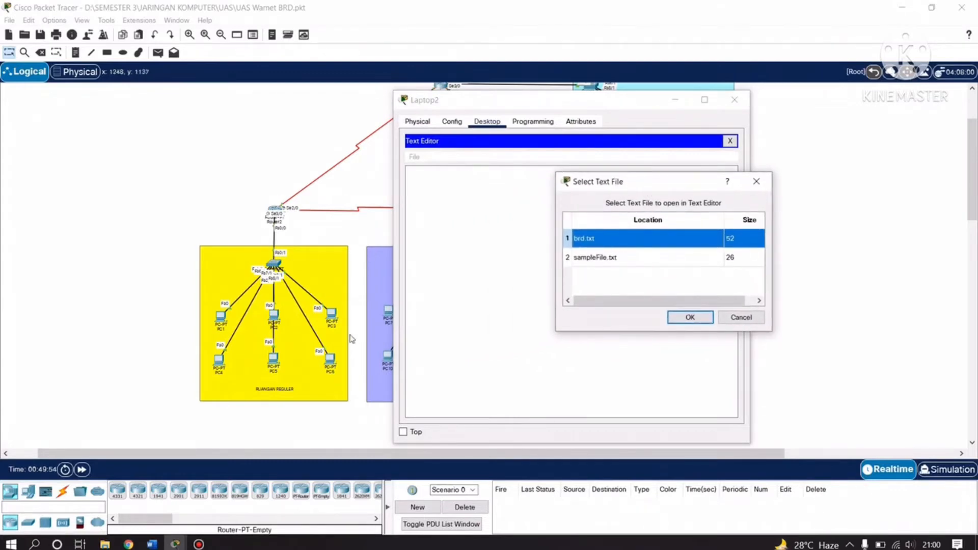
drag(514, 104, 593, 107)
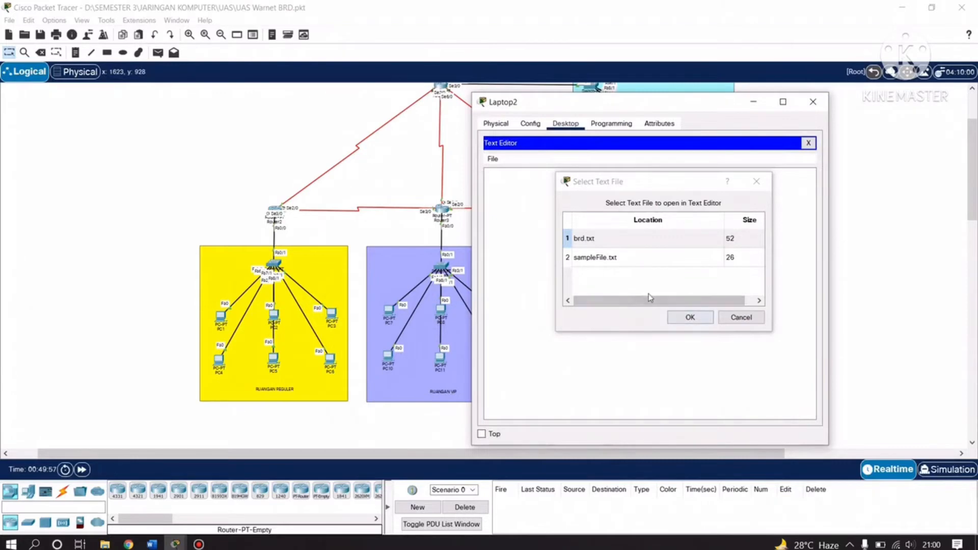
click(661, 242)
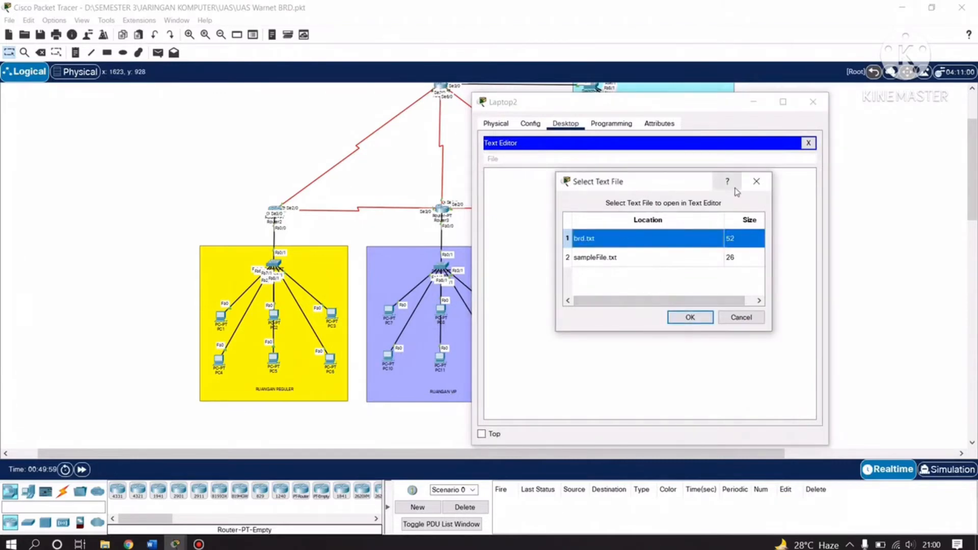
click(752, 186)
click(813, 101)
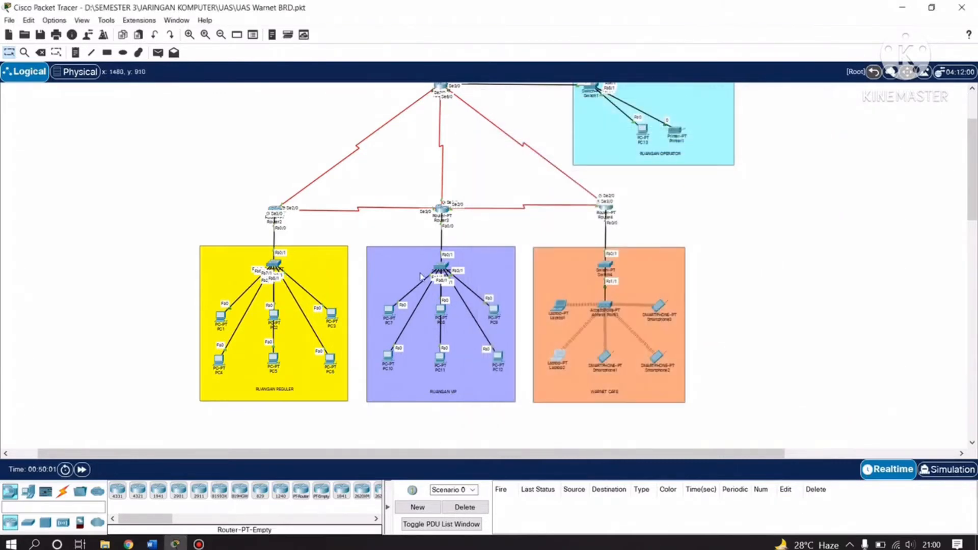
Switch to the Word lab report and skim the FTP server put and get sections.
click(153, 544)
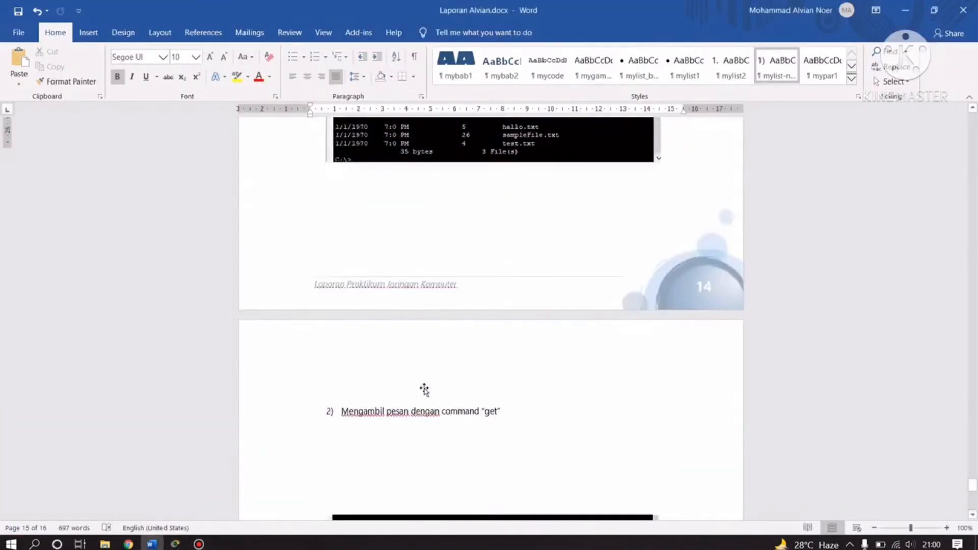
scroll(550, 405, down, 8)
scroll(550, 406, up, 5)
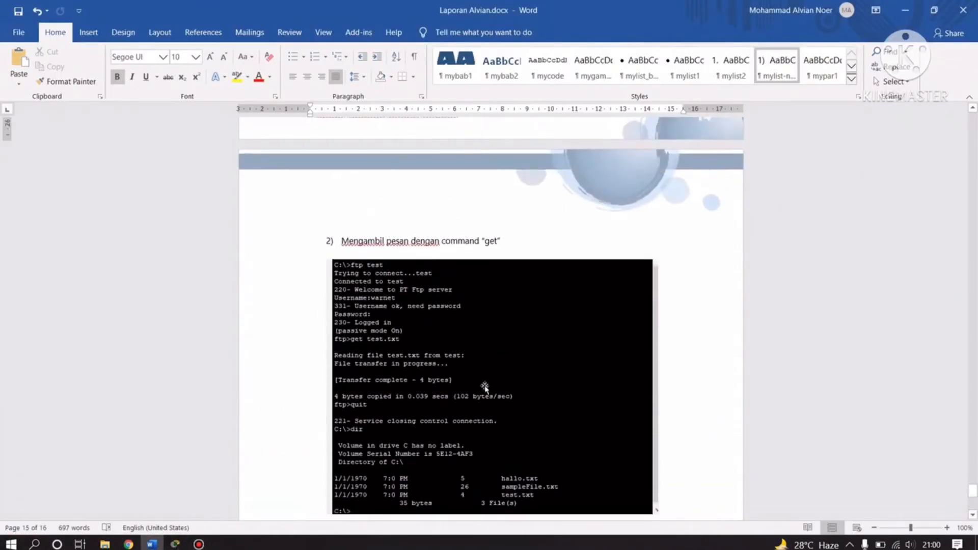
scroll(484, 387, down, 2)
scroll(514, 376, up, 3)
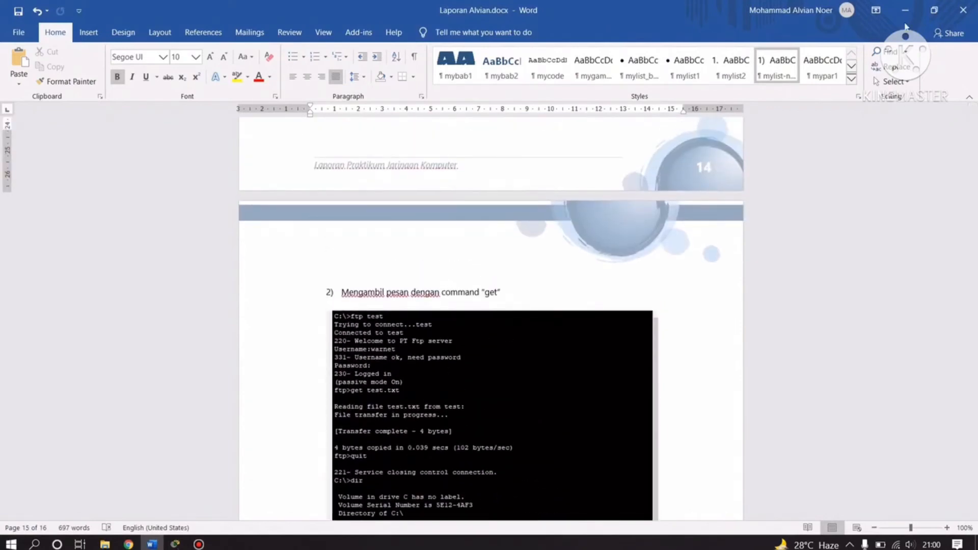
Glance at Packet Tracer, then return the report to its cover page 'Laporan Simulasi Jaringan Komputer'.
click(905, 11)
click(153, 543)
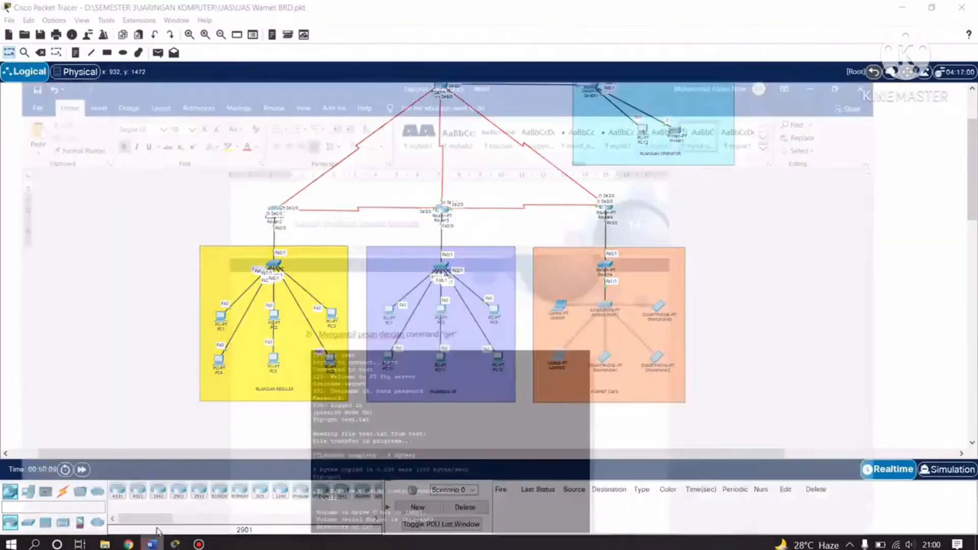
scroll(363, 334, up, 5)
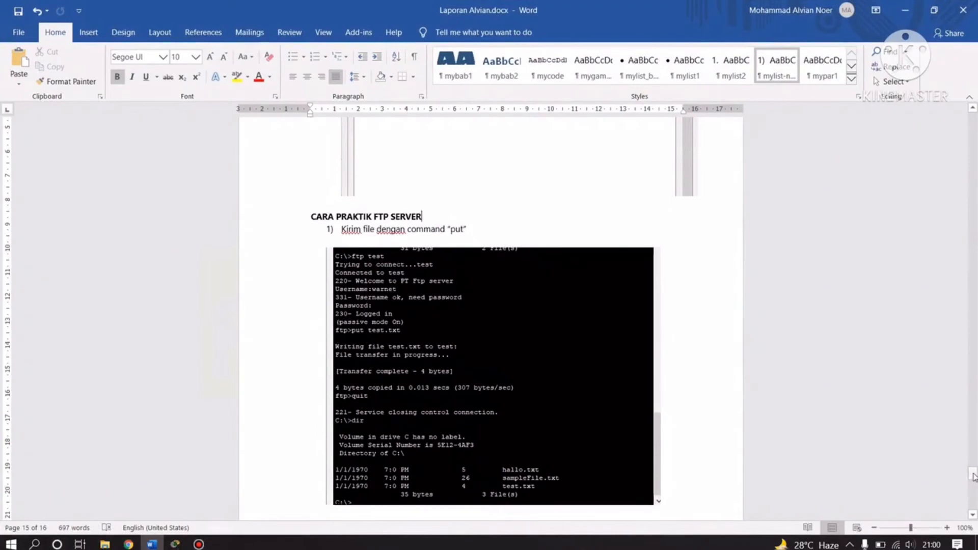
drag(973, 475, 973, 113)
scroll(515, 360, down, 1)
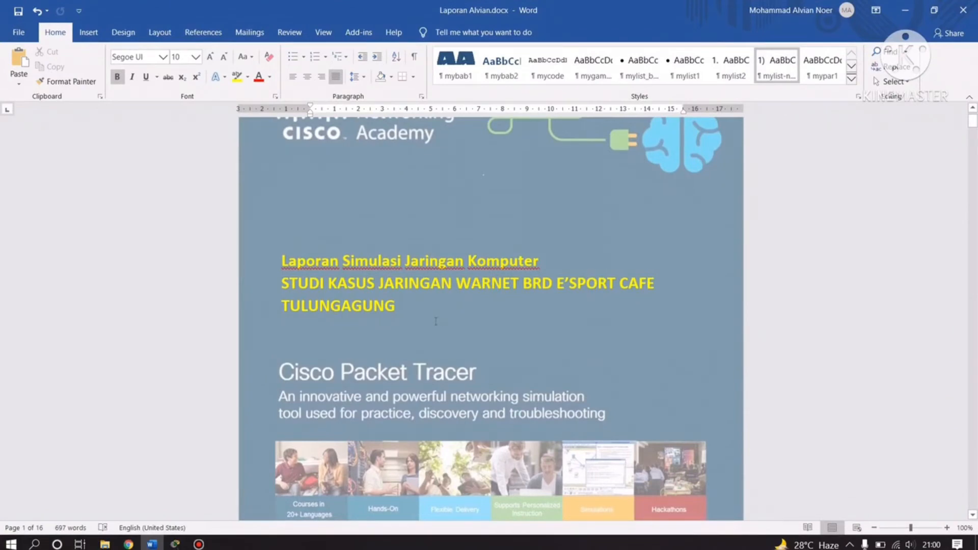
scroll(436, 321, down, 6)
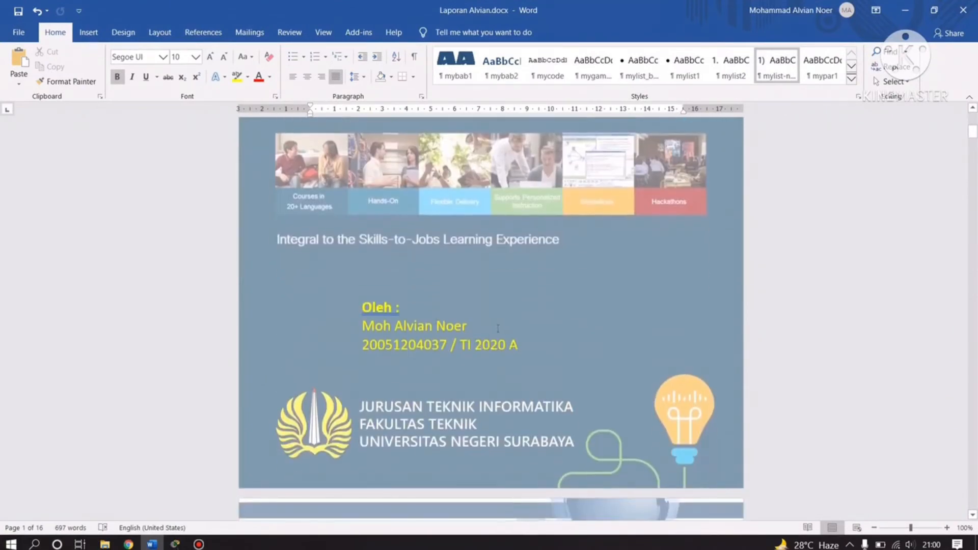